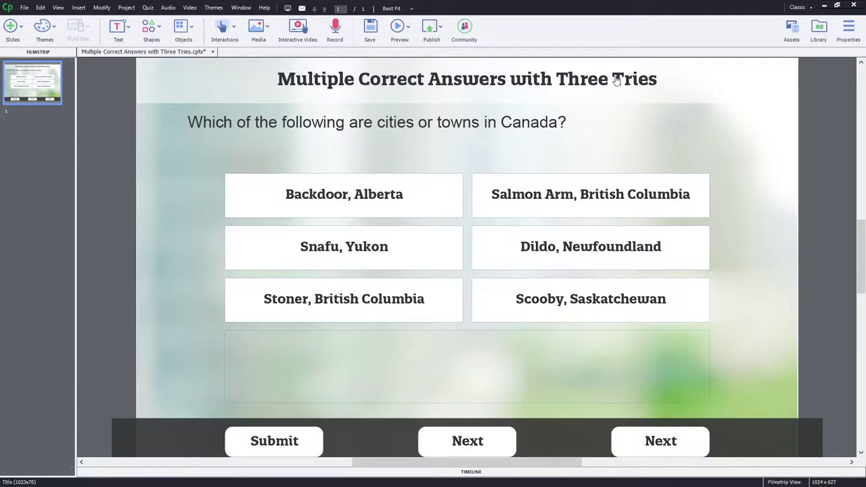
# - Inspect the question caption and the six answer shapes on the slide one after another
pyautogui.click(350, 135)
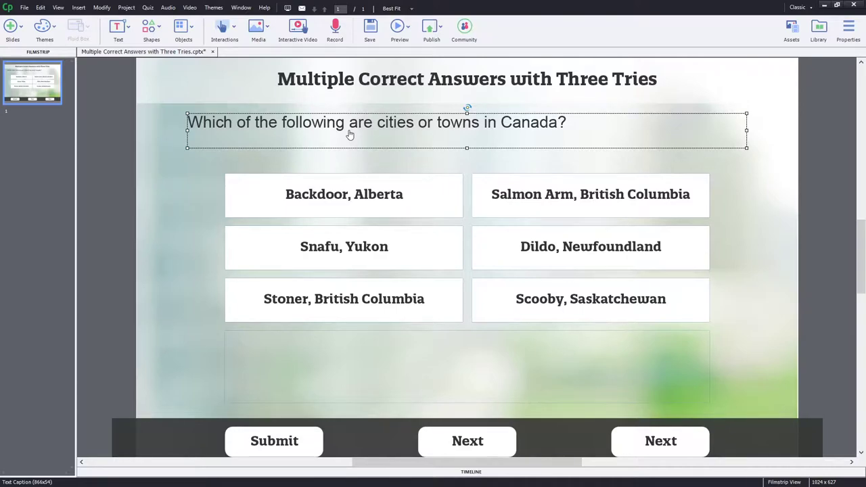
pyautogui.click(356, 208)
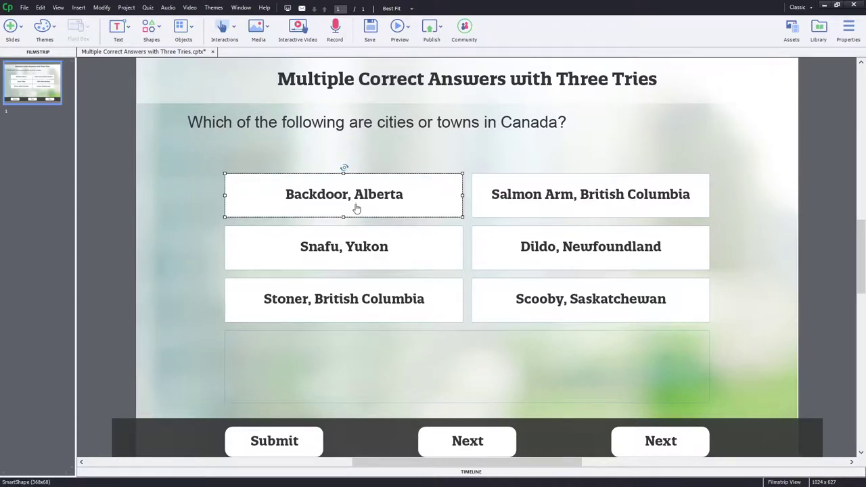
pyautogui.click(362, 262)
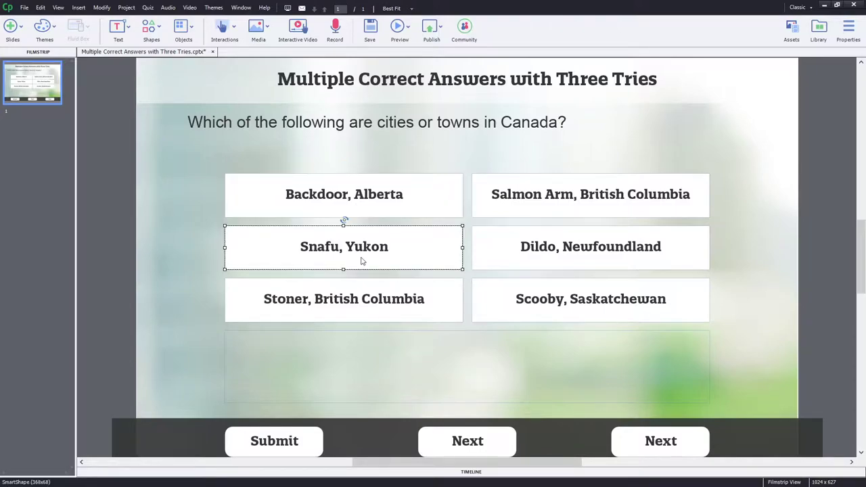
pyautogui.click(364, 301)
pyautogui.click(592, 191)
pyautogui.click(588, 252)
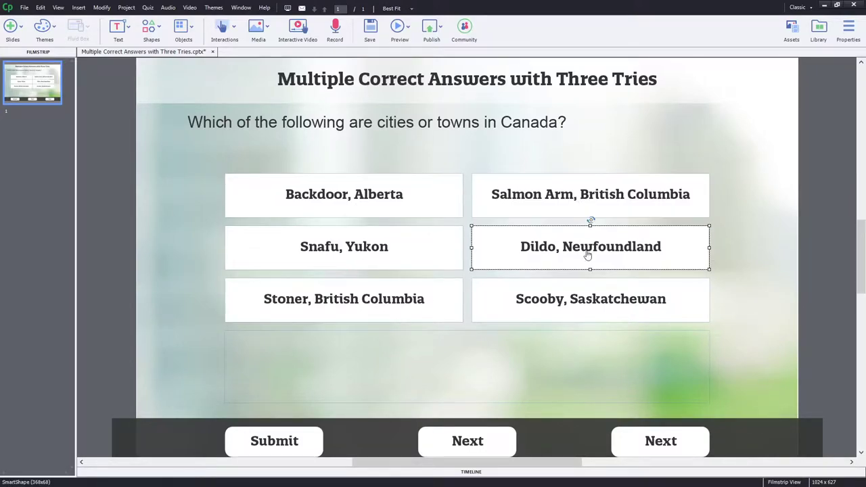
pyautogui.click(588, 311)
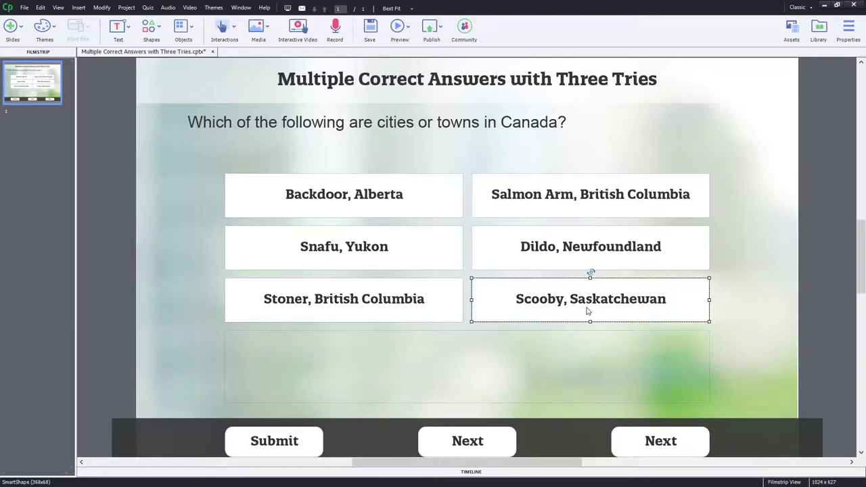
pyautogui.click(313, 185)
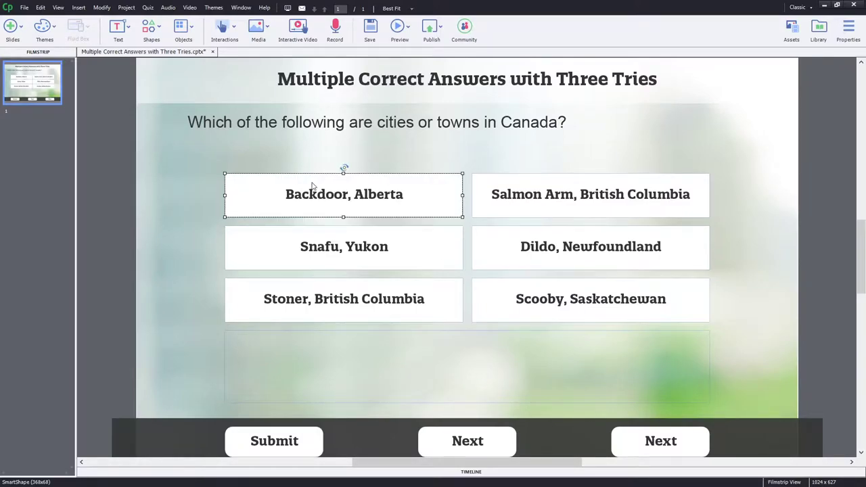
pyautogui.click(618, 321)
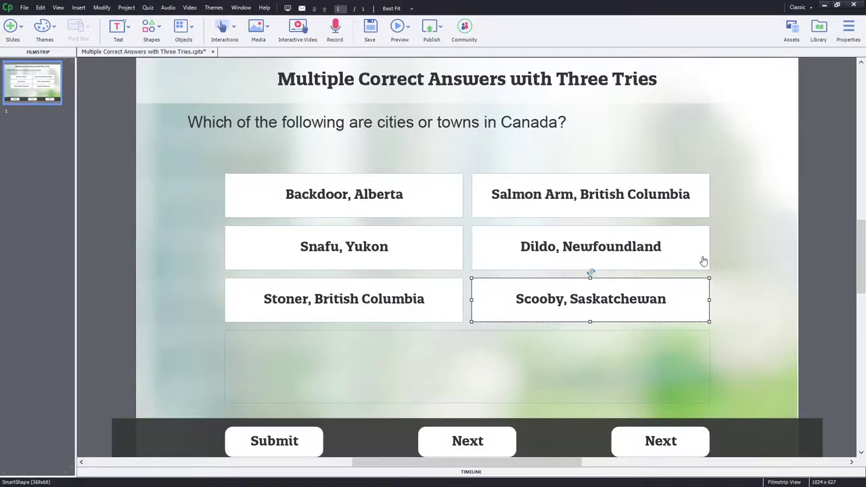
# - Review the correct, incorrect_try_again, out_of_tries and incomplete states of the empty feedback shape below the answers, and exit the state view
pyautogui.click(480, 378)
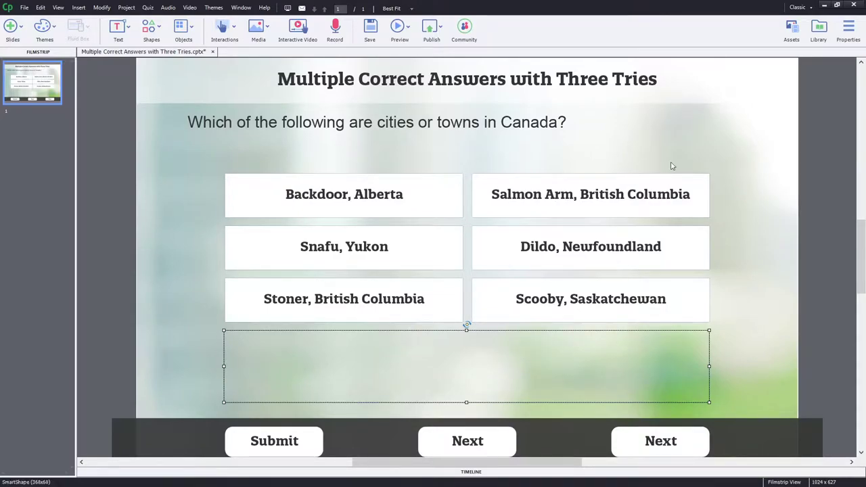
pyautogui.click(849, 30)
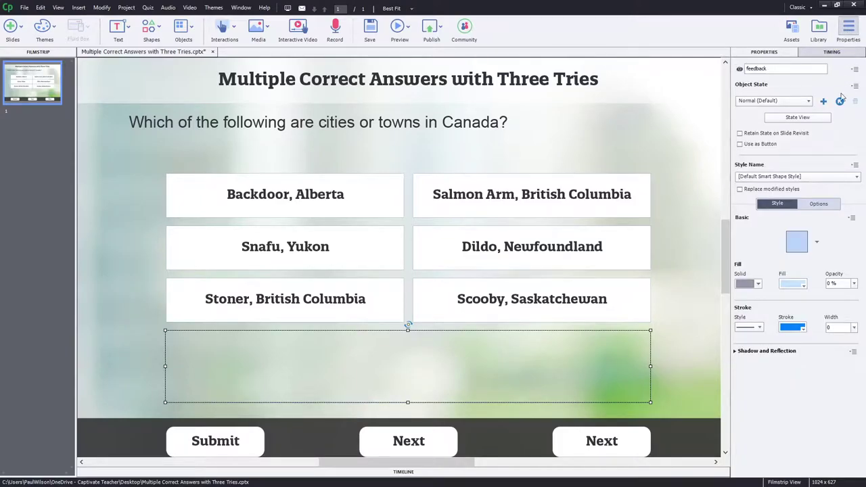
pyautogui.click(800, 118)
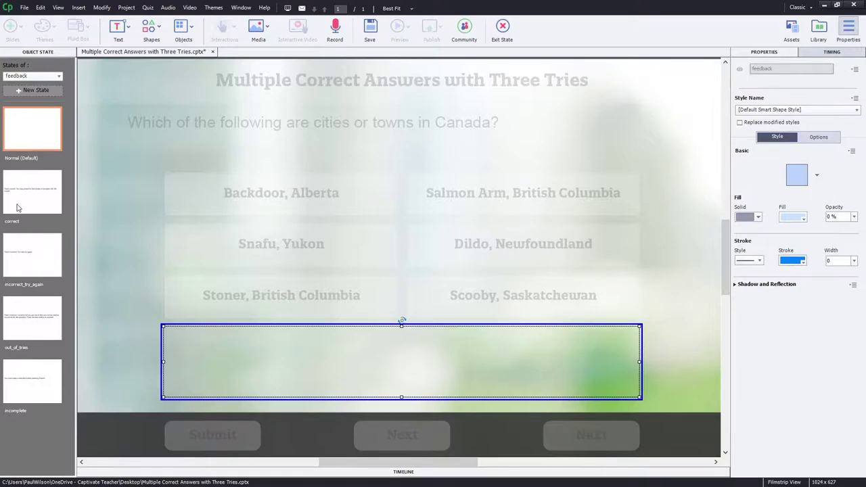
pyautogui.click(36, 199)
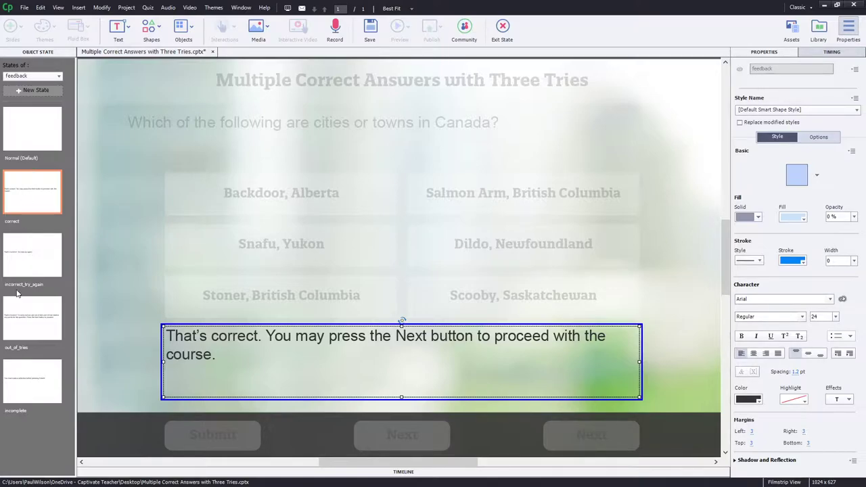
pyautogui.click(27, 267)
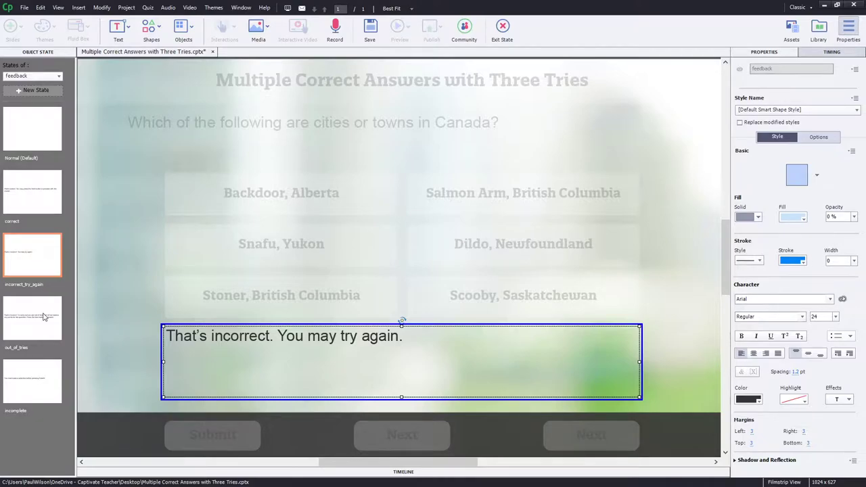
pyautogui.click(44, 316)
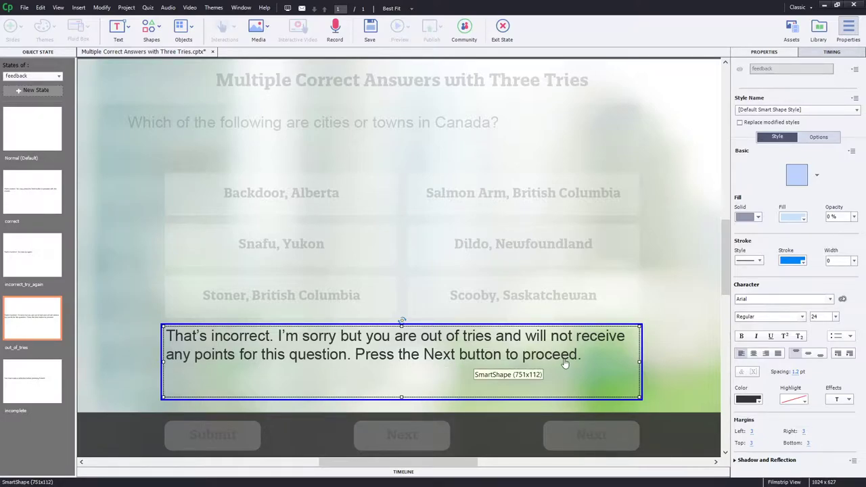
pyautogui.click(37, 382)
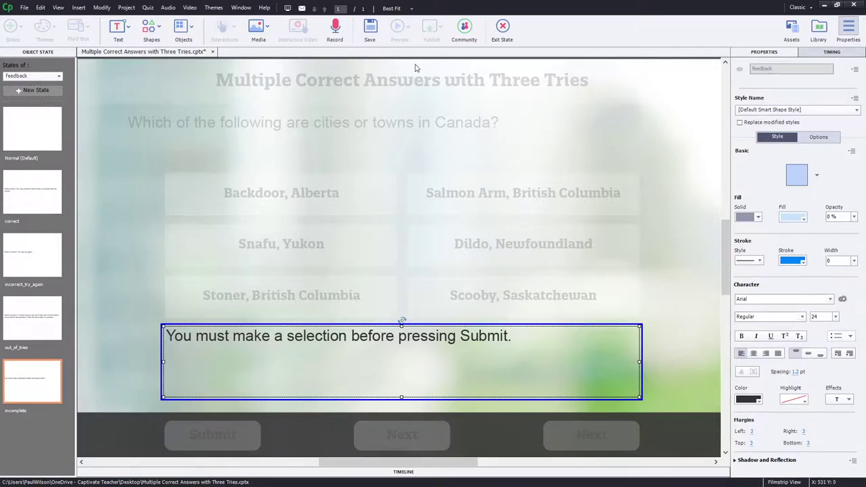
pyautogui.click(506, 28)
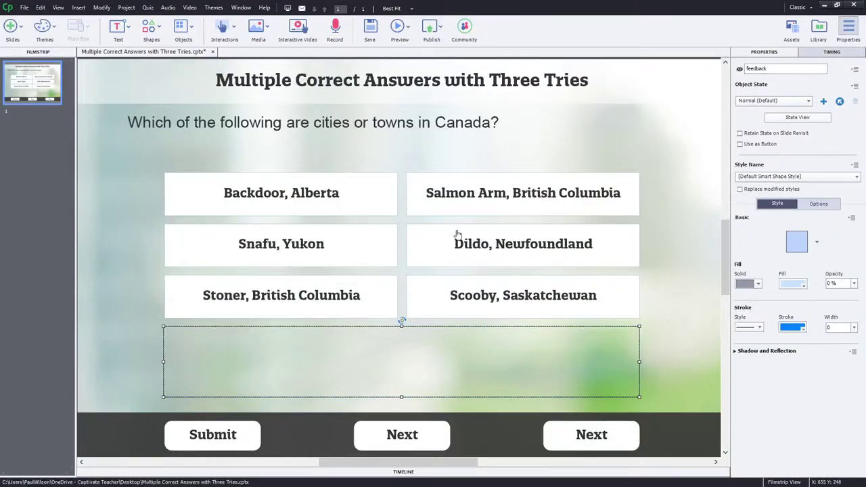
# - Check the object names of the six answer buttons and the feedback shape in their properties
pyautogui.click(346, 207)
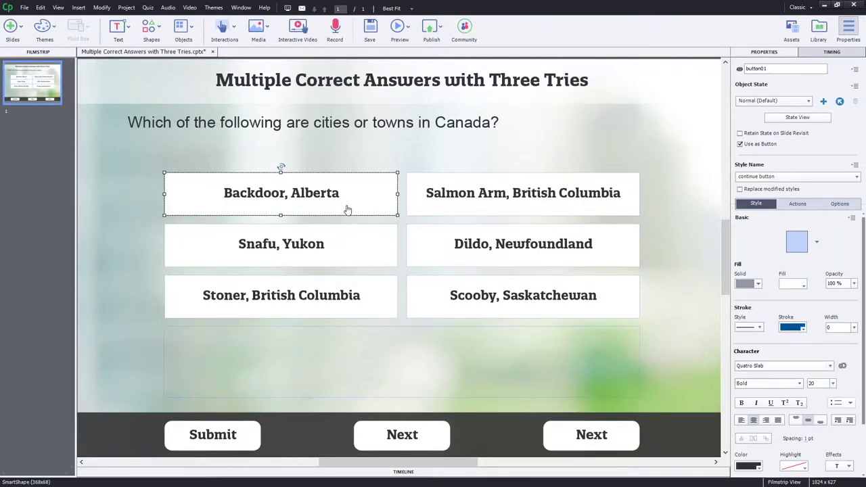
pyautogui.click(342, 251)
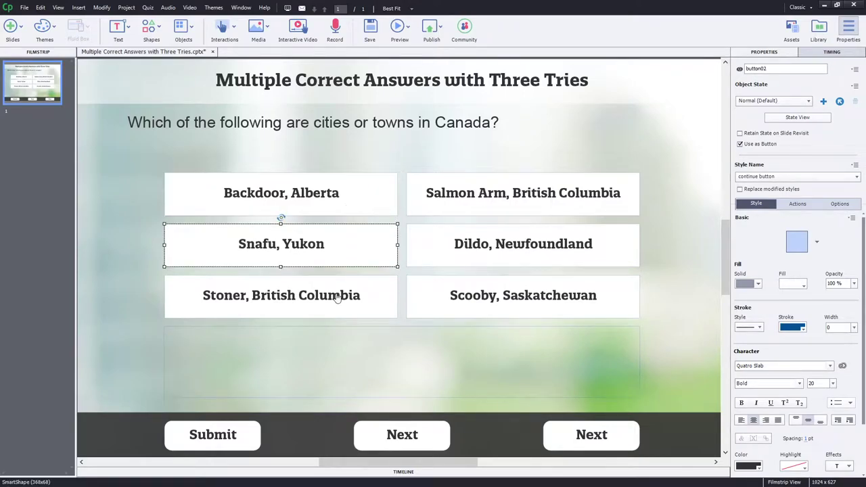
pyautogui.click(338, 297)
pyautogui.click(437, 215)
pyautogui.click(443, 252)
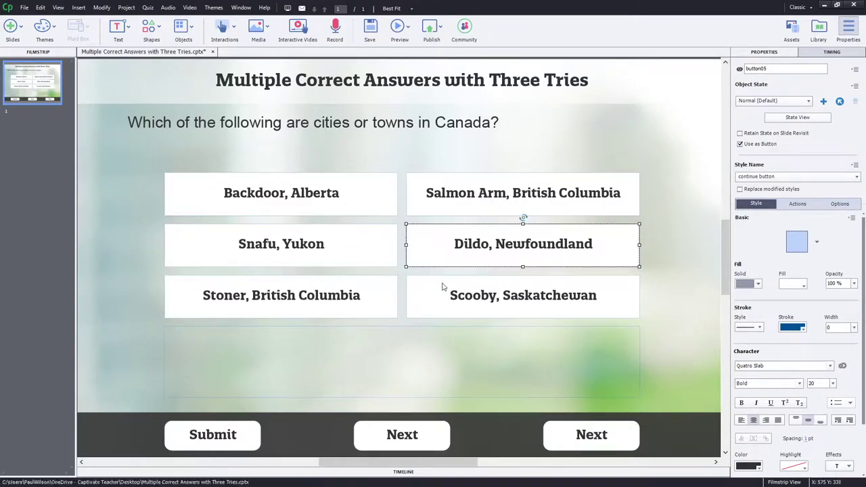
pyautogui.click(444, 311)
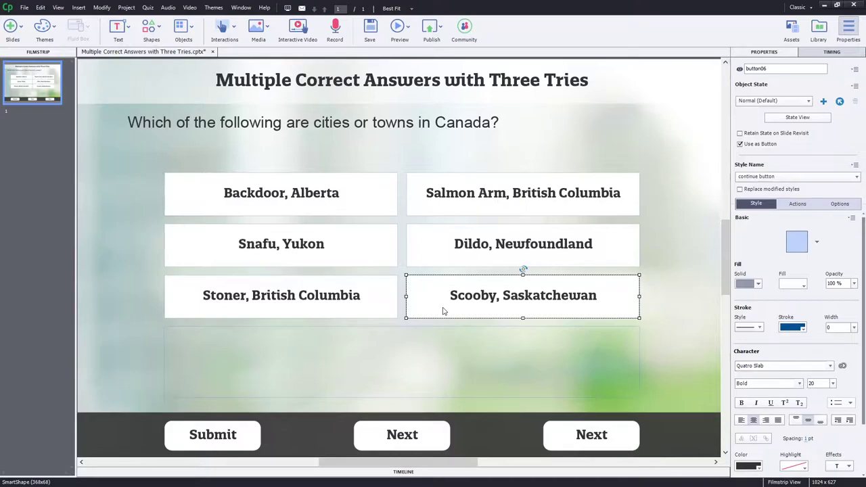
pyautogui.click(357, 351)
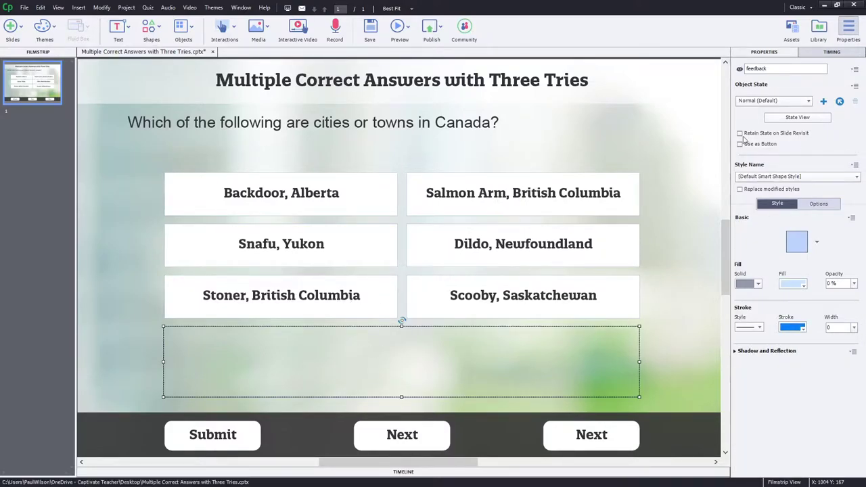
pyautogui.click(763, 69)
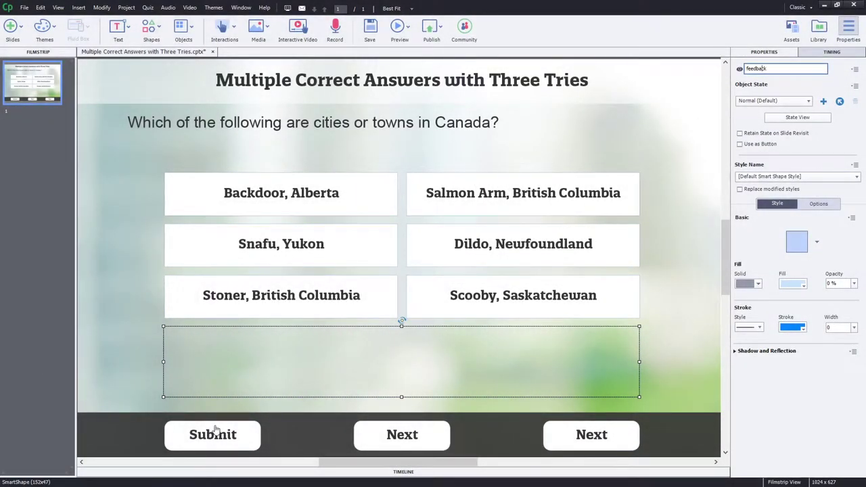
pyautogui.press('Return')
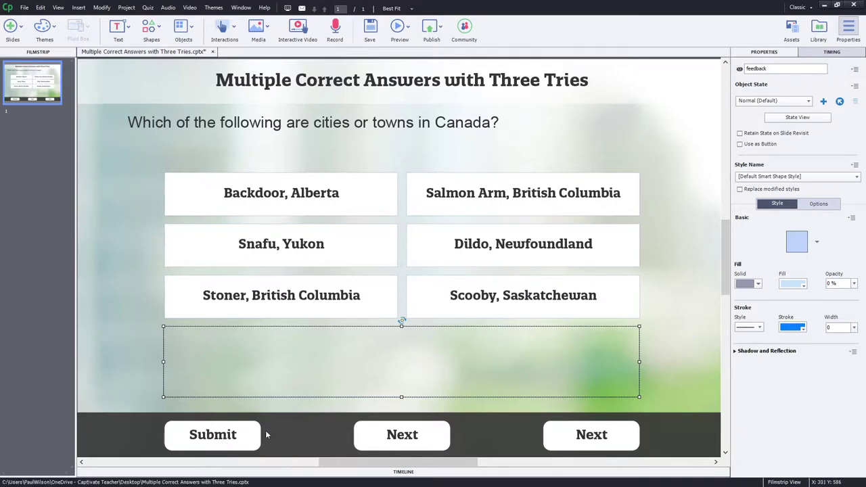
# - Inspect the Submit button's success action and the names and output visibility of the two Next buttons
pyautogui.click(247, 435)
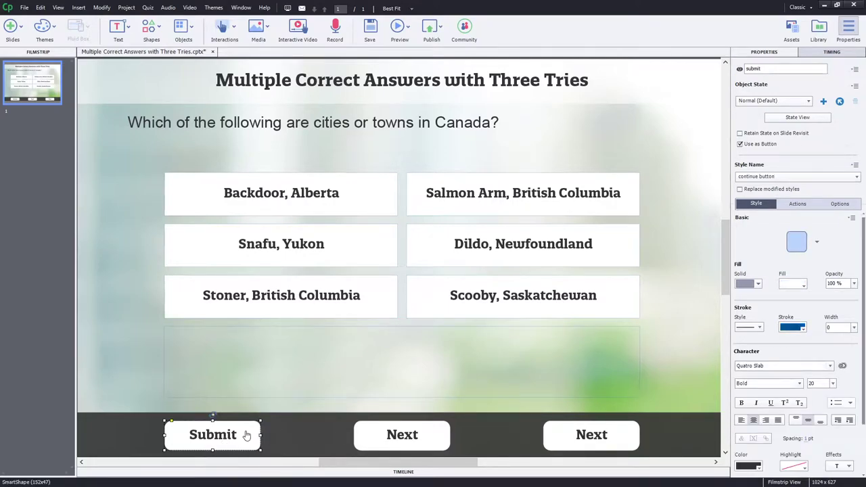
pyautogui.click(785, 205)
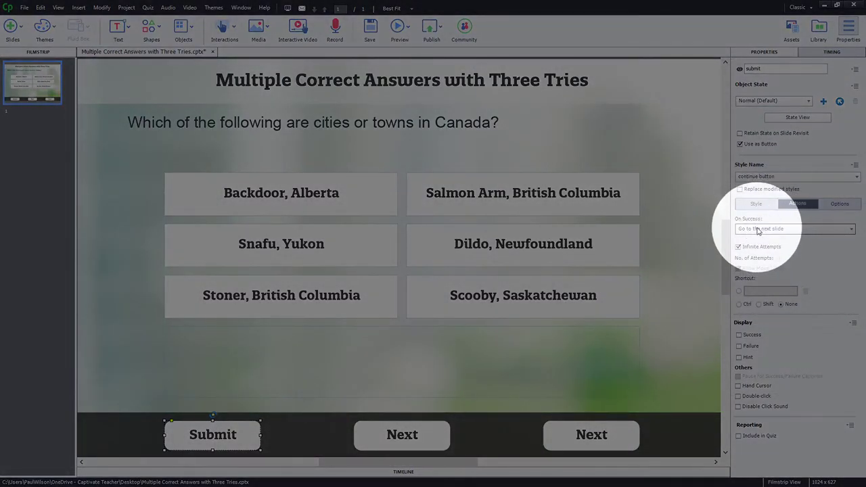
pyautogui.click(760, 230)
pyautogui.click(760, 230)
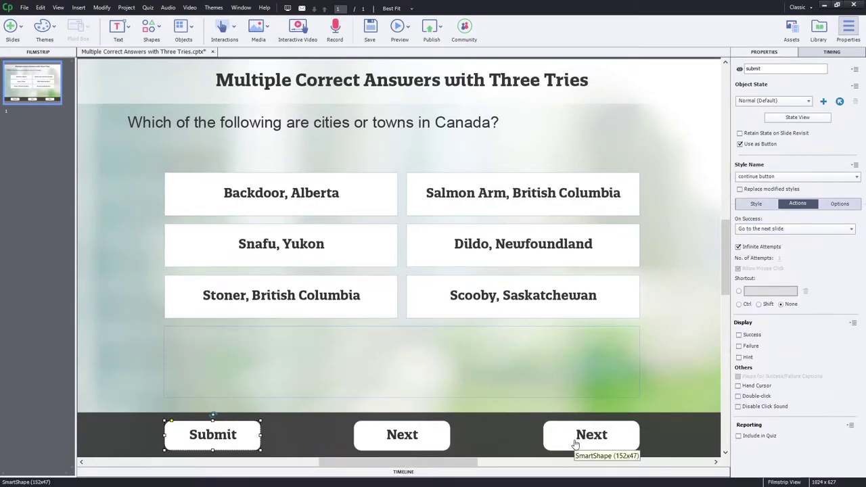
pyautogui.click(394, 447)
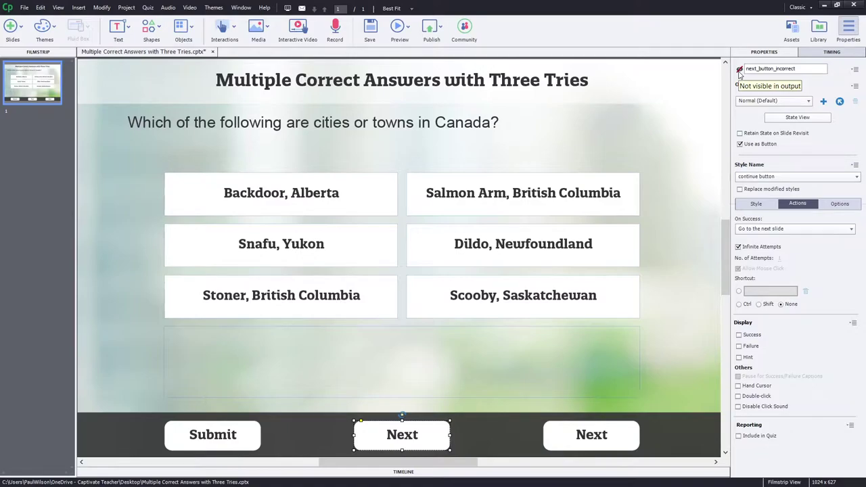
pyautogui.click(597, 439)
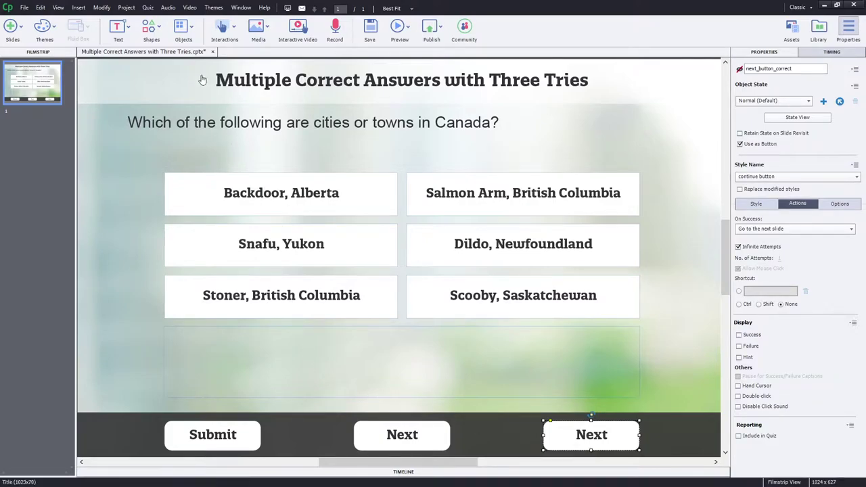
# - Review the project's user variables, including _attempt and _button01, and close the variables list
pyautogui.click(128, 9)
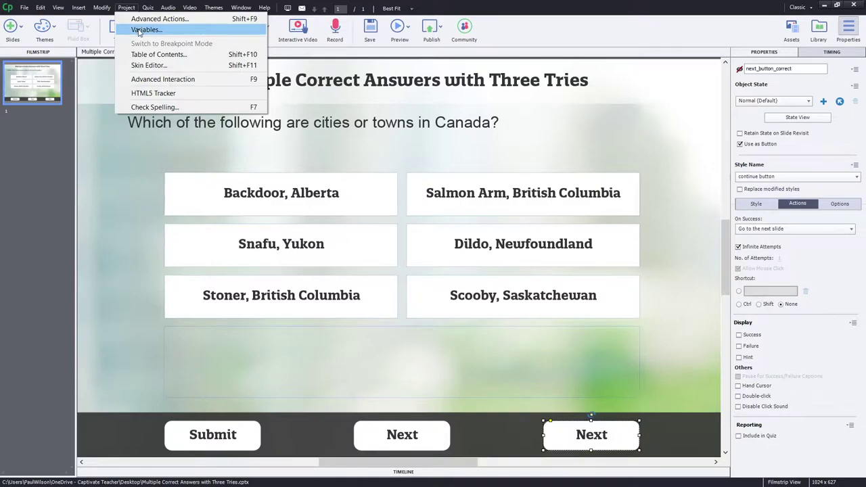
pyautogui.click(144, 30)
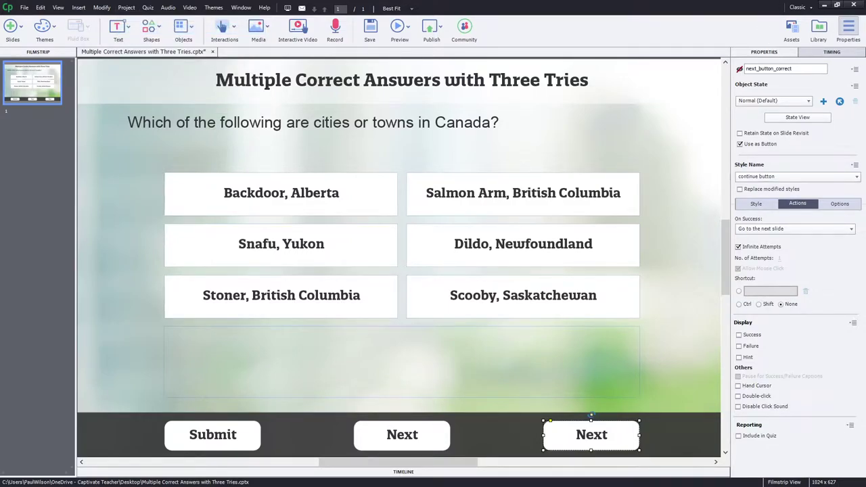
pyautogui.moveTo(727, 118); pyautogui.dragTo(388, 113)
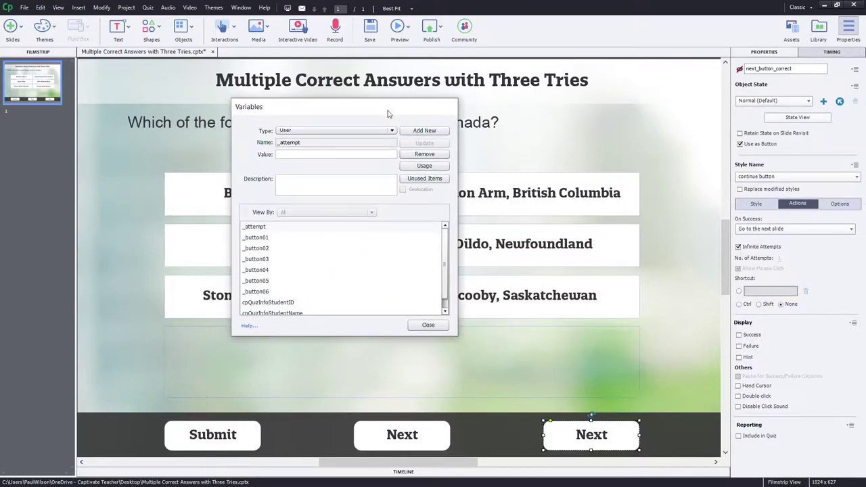
pyautogui.click(254, 230)
pyautogui.click(280, 239)
pyautogui.click(427, 326)
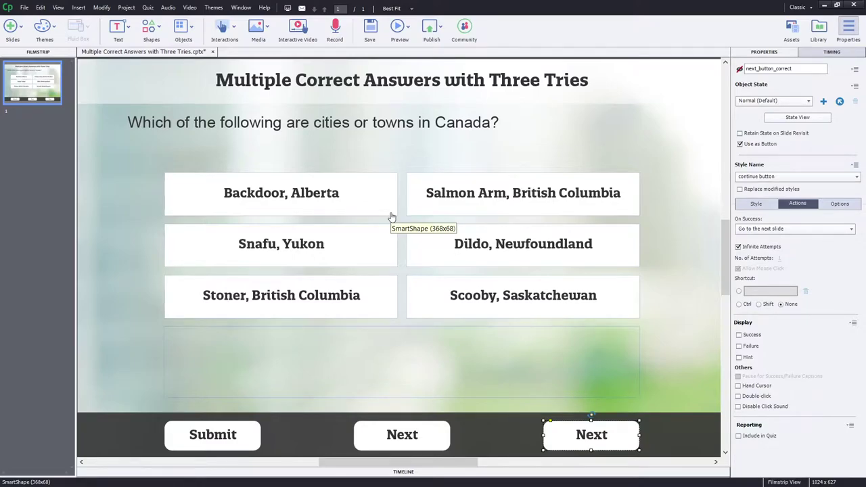
# - Create a new advanced action named button01 and make its first tab conditional
pyautogui.click(128, 7)
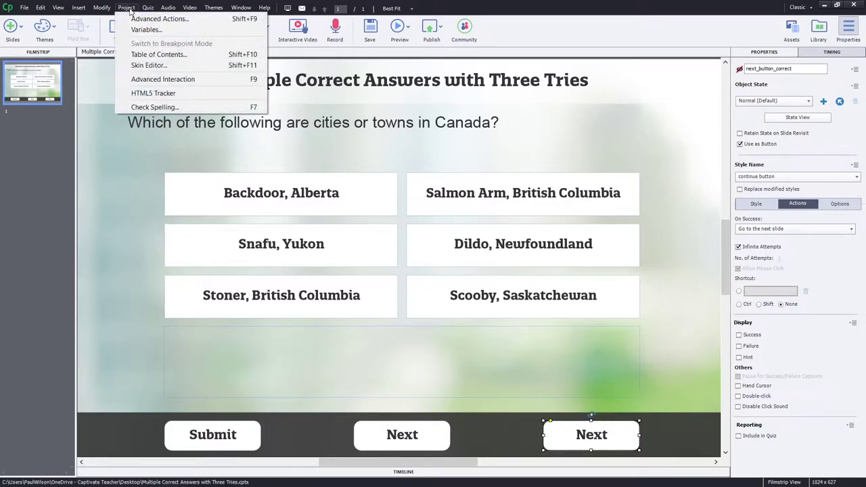
pyautogui.click(134, 19)
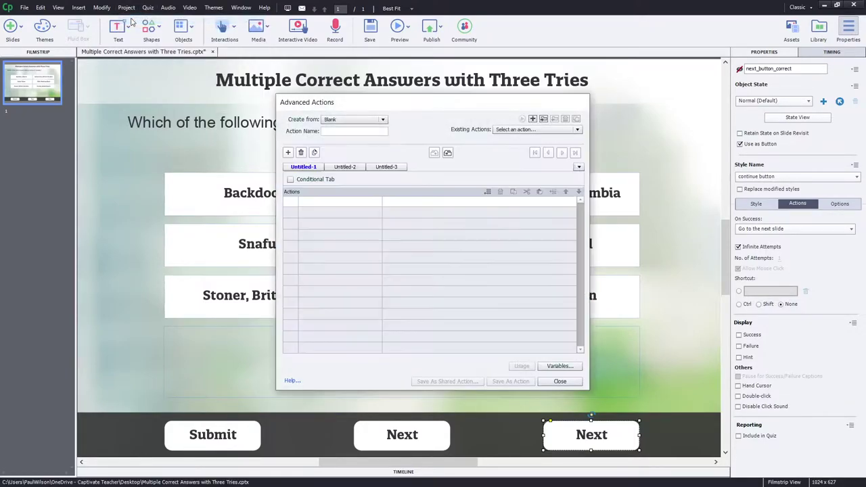
pyautogui.moveTo(377, 106); pyautogui.dragTo(506, 99)
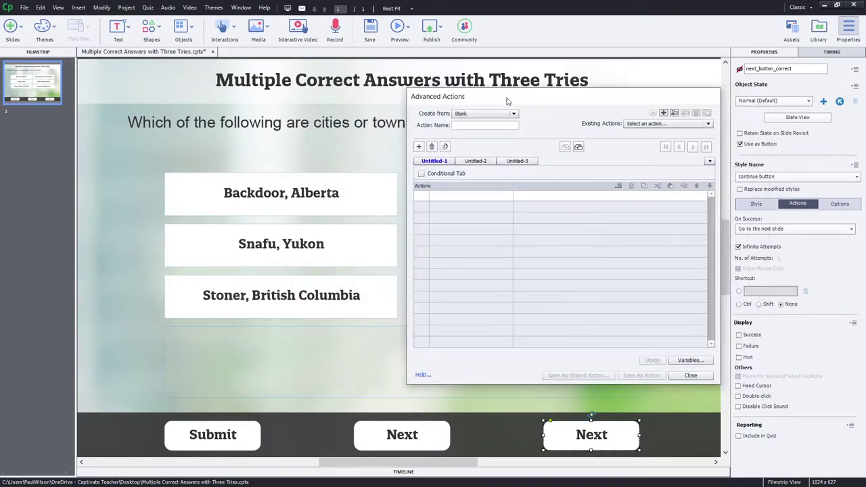
pyautogui.click(468, 125)
pyautogui.write('t')
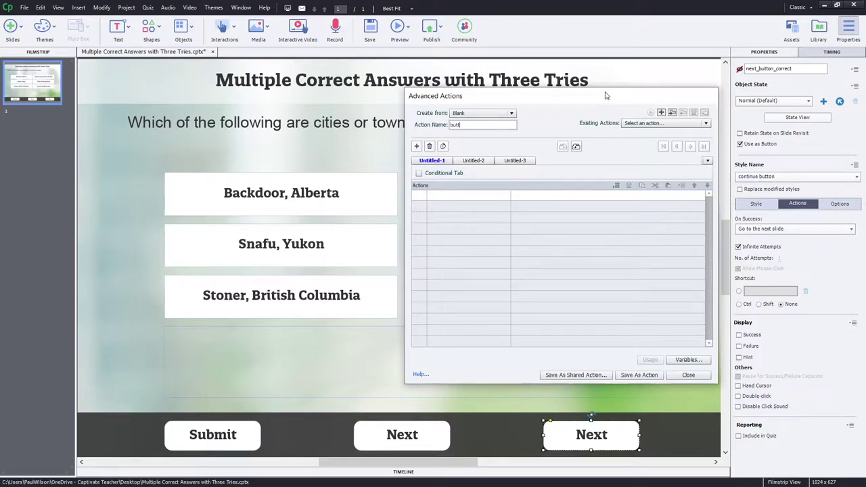
pyautogui.write('utton01')
pyautogui.click(419, 174)
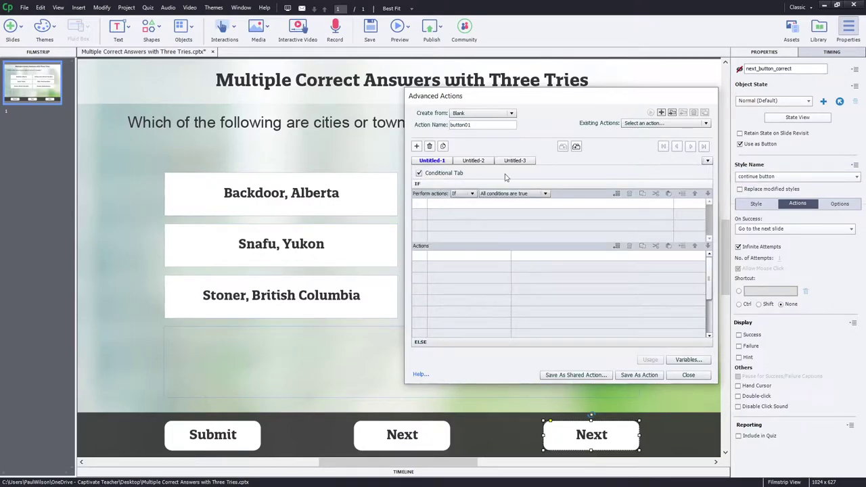
# - Set the IF condition of the button01 action to _button01 is equal to the literal 0
pyautogui.click(445, 208)
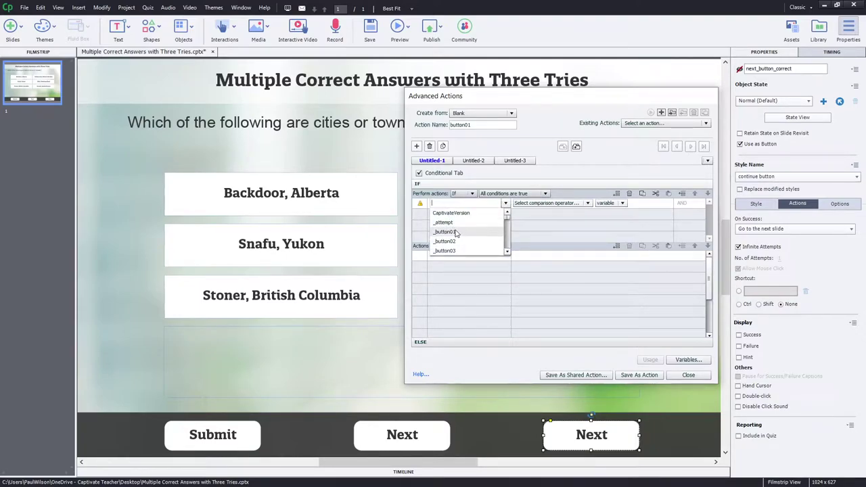
pyautogui.click(457, 235)
pyautogui.click(478, 203)
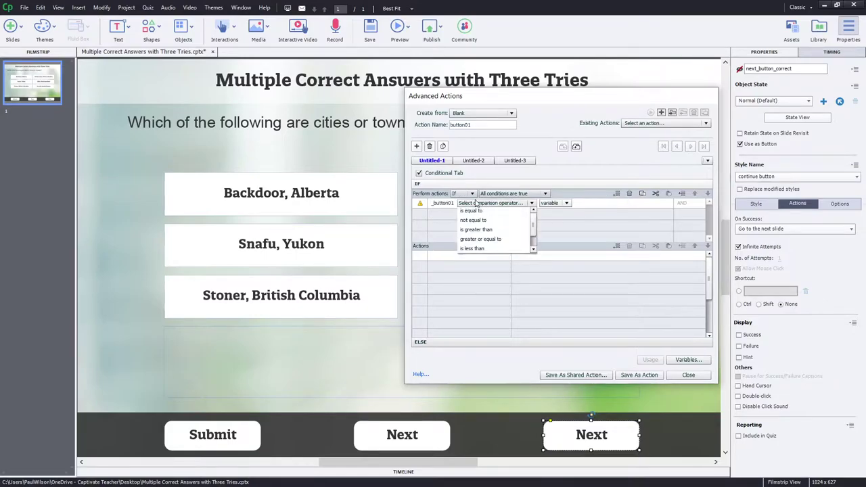
pyautogui.click(477, 212)
pyautogui.click(501, 203)
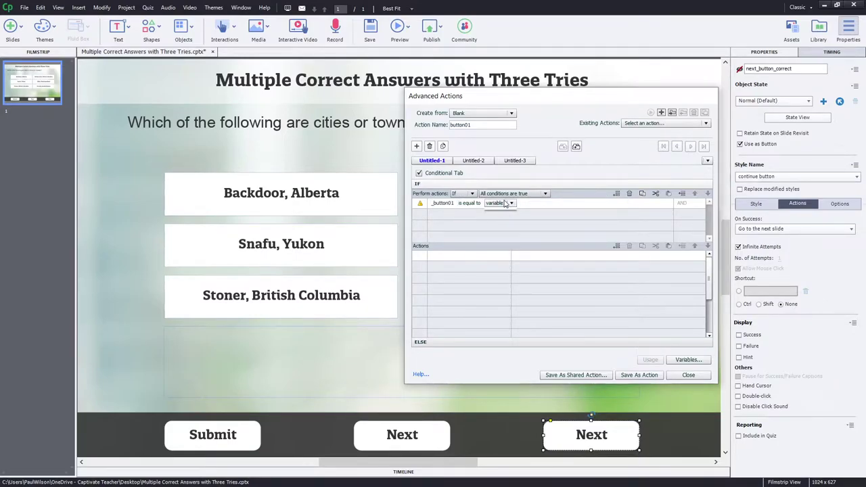
pyautogui.click(505, 225)
pyautogui.write('0')
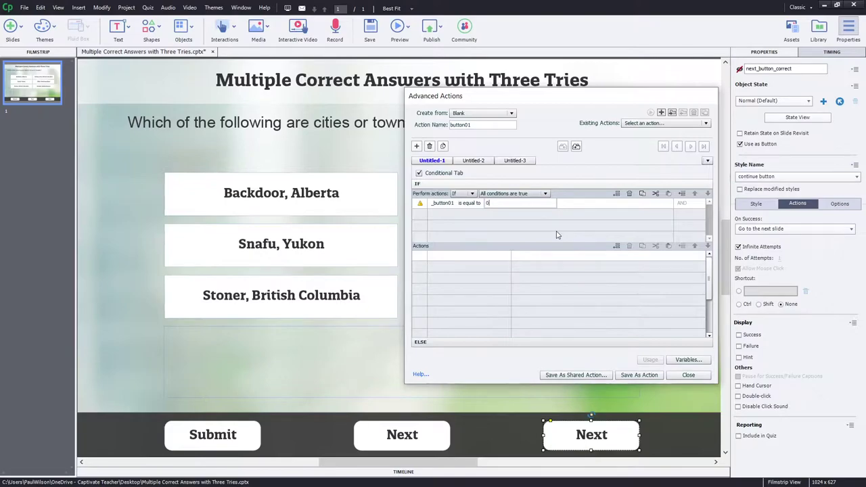
pyautogui.press('Return')
# - Add an IF-branch action that assigns _button01 with the literal 1
pyautogui.click(447, 258)
pyautogui.click(447, 256)
pyautogui.scroll(-3, 447, 261)
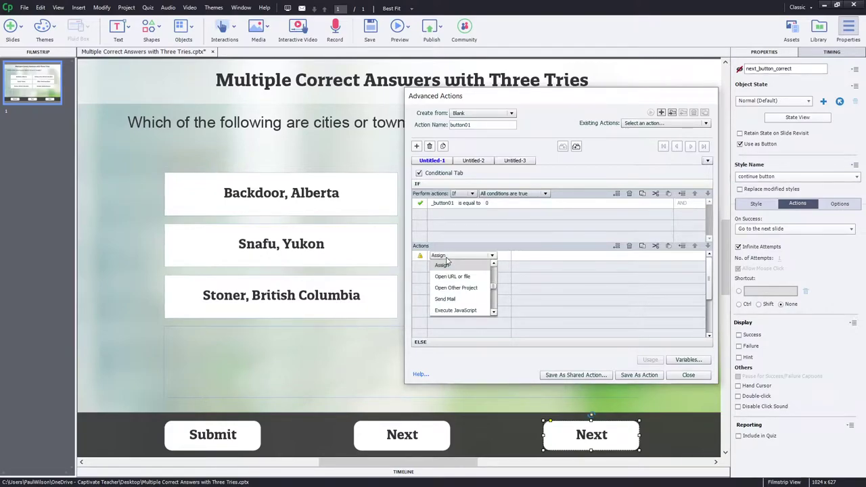
pyautogui.click(450, 265)
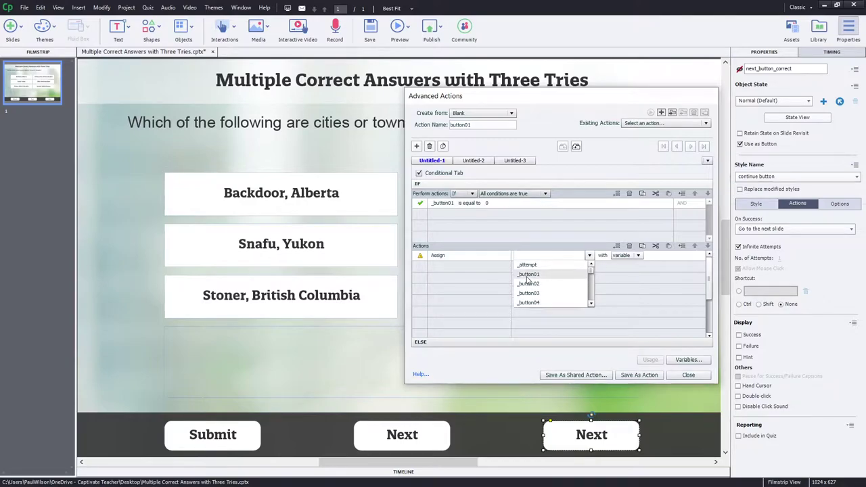
pyautogui.click(527, 275)
pyautogui.click(577, 256)
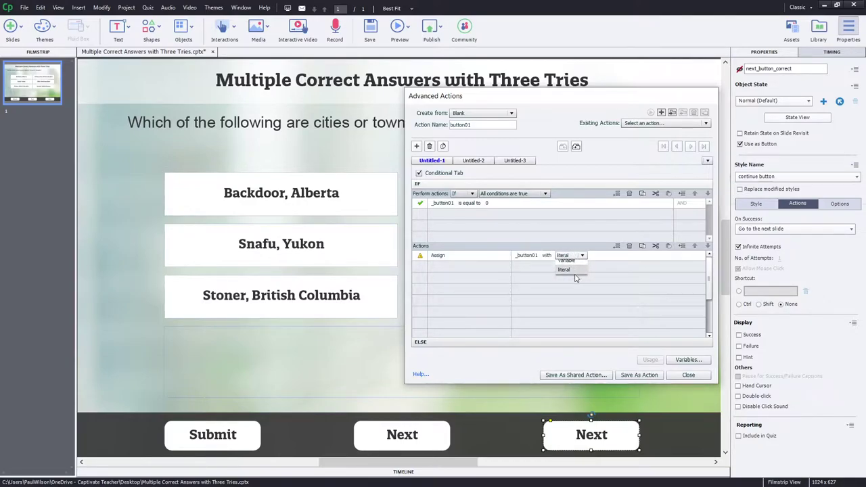
pyautogui.click(565, 274)
pyautogui.write('1')
pyautogui.press('Return')
# - Add an ELSE-branch action that assigns _button01 with the literal 0
pyautogui.click(471, 342)
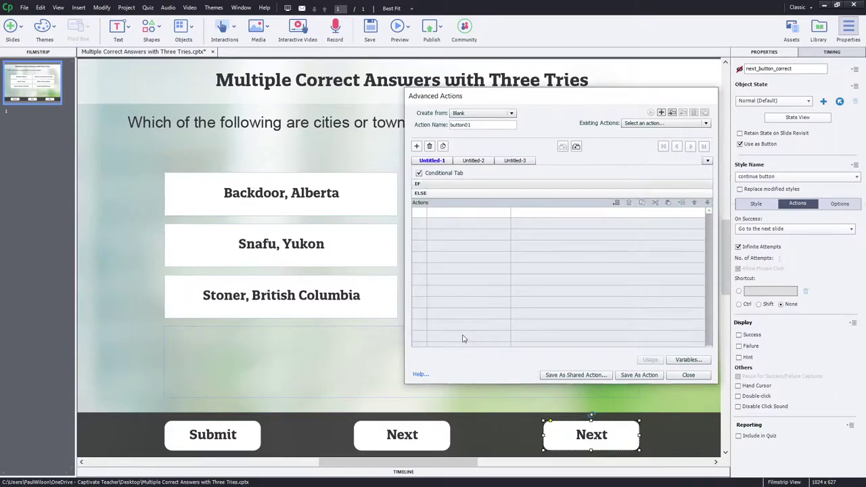
pyautogui.click(441, 218)
pyautogui.press('a')
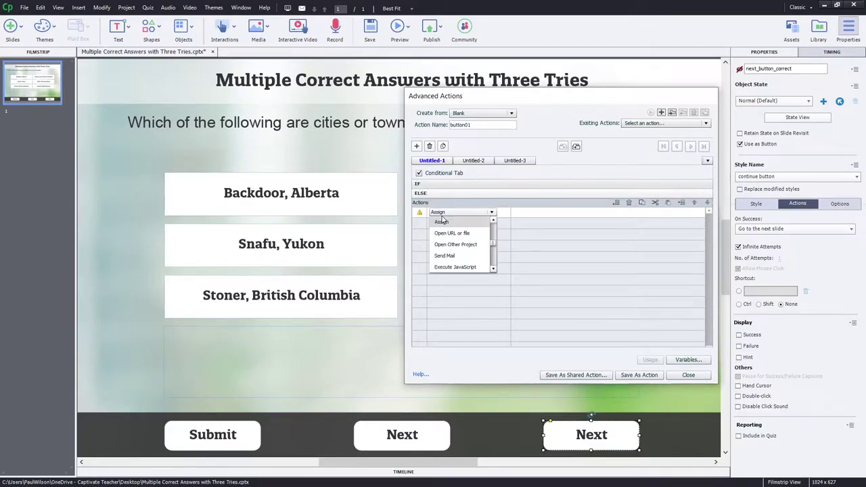
pyautogui.click(442, 223)
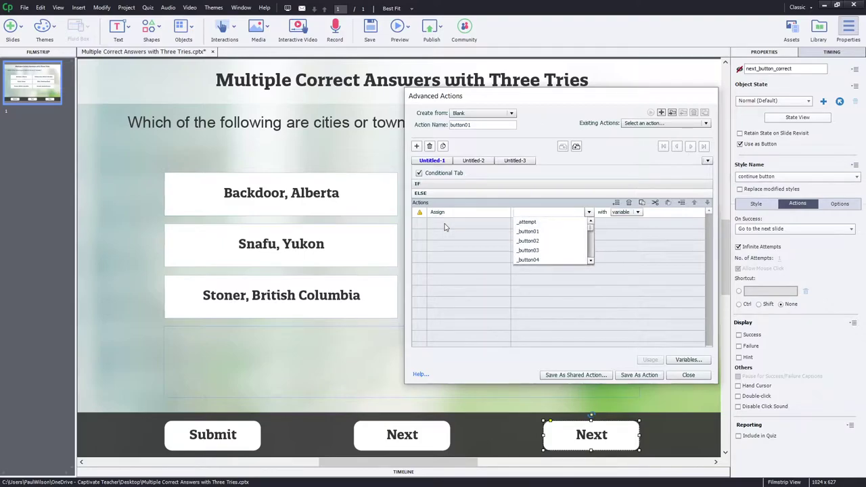
pyautogui.click(528, 232)
pyautogui.click(581, 212)
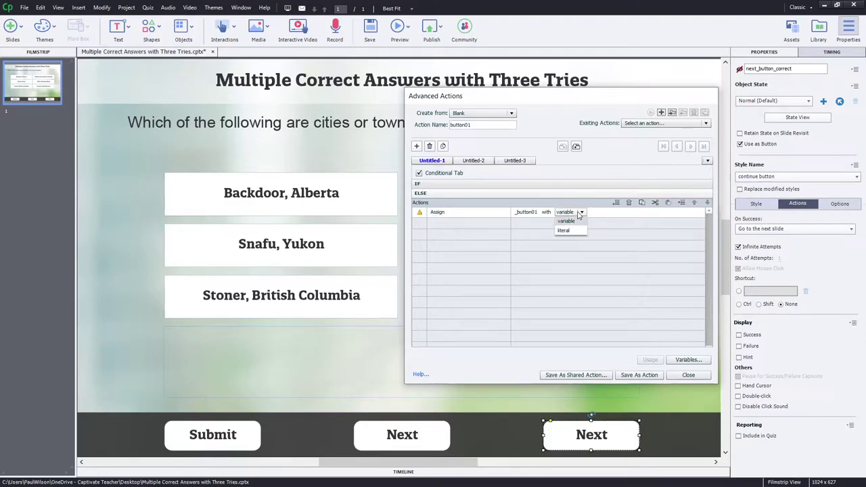
pyautogui.click(573, 231)
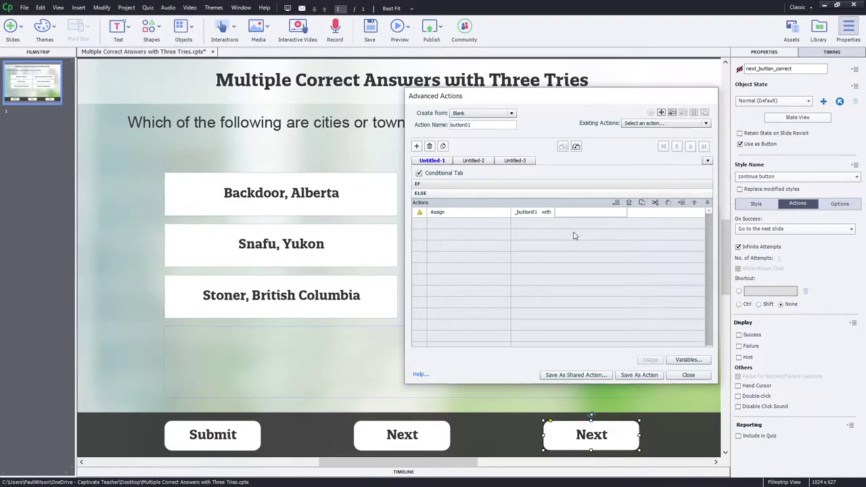
pyautogui.write('0')
pyautogui.press('Return')
# - Save the button01 script as an advanced action and close the Advanced Actions dialog
pyautogui.click(559, 185)
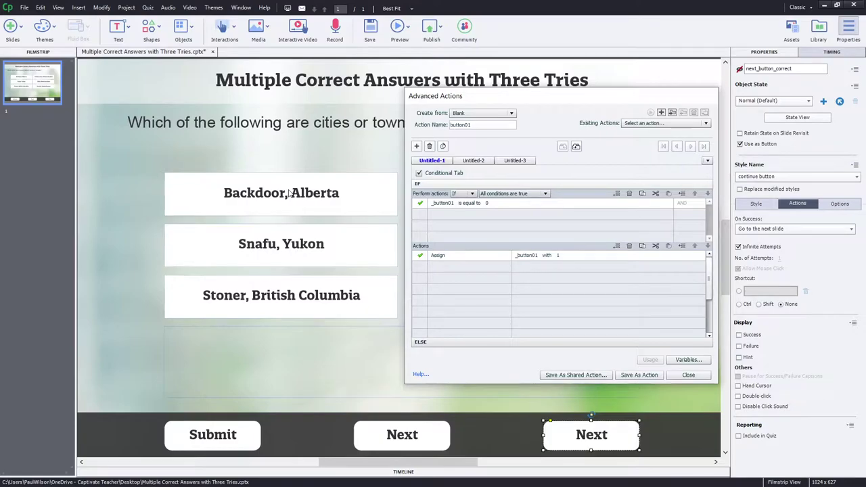
pyautogui.click(642, 377)
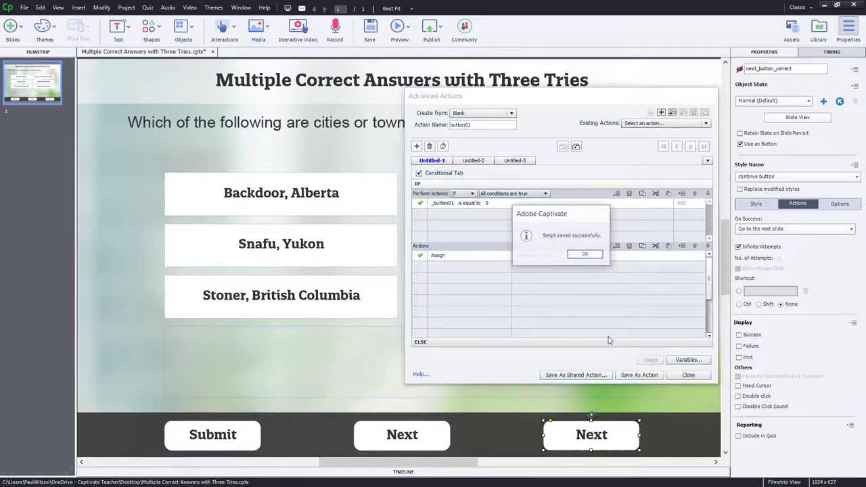
pyautogui.click(586, 254)
pyautogui.click(687, 375)
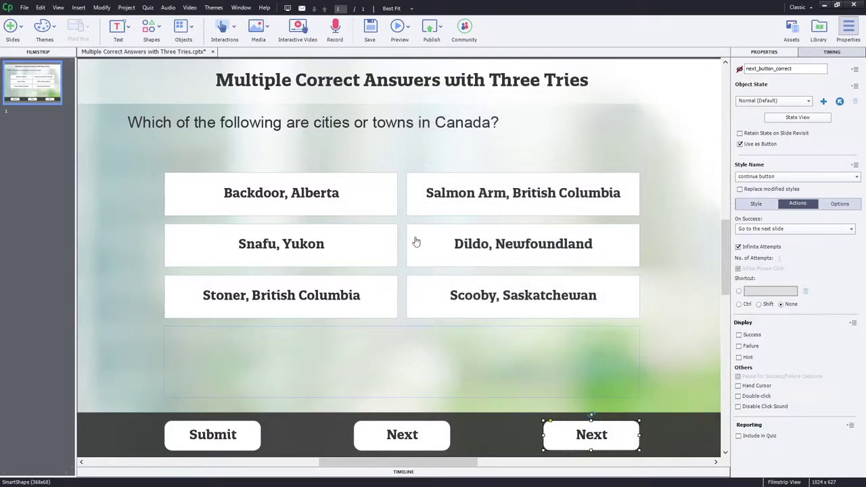
# - Review the Normal and selected states of the Backdoor, Alberta button, and exit the state view
pyautogui.click(364, 208)
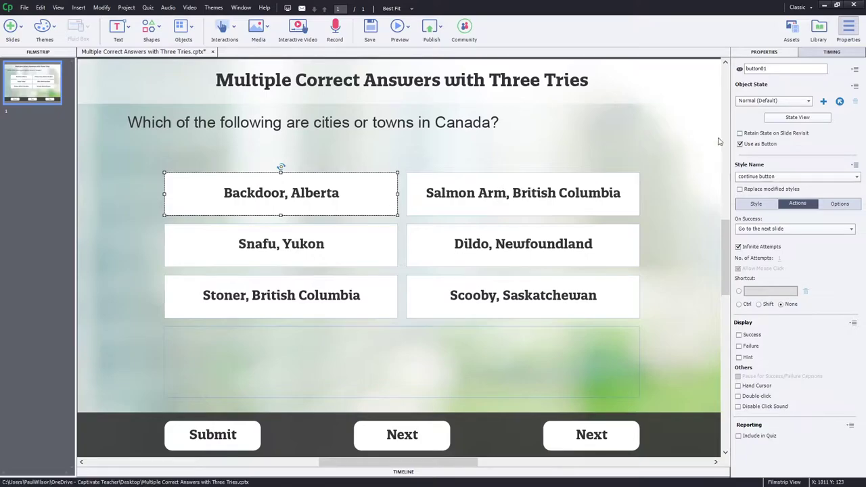
pyautogui.click(797, 117)
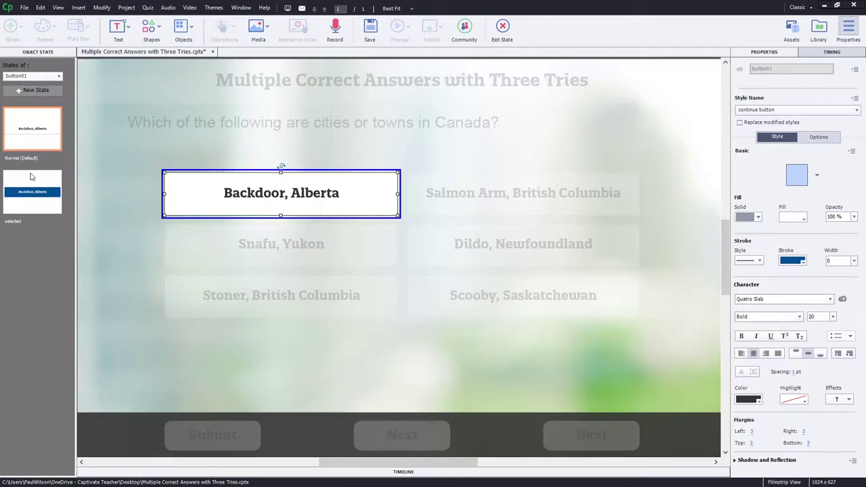
pyautogui.click(31, 198)
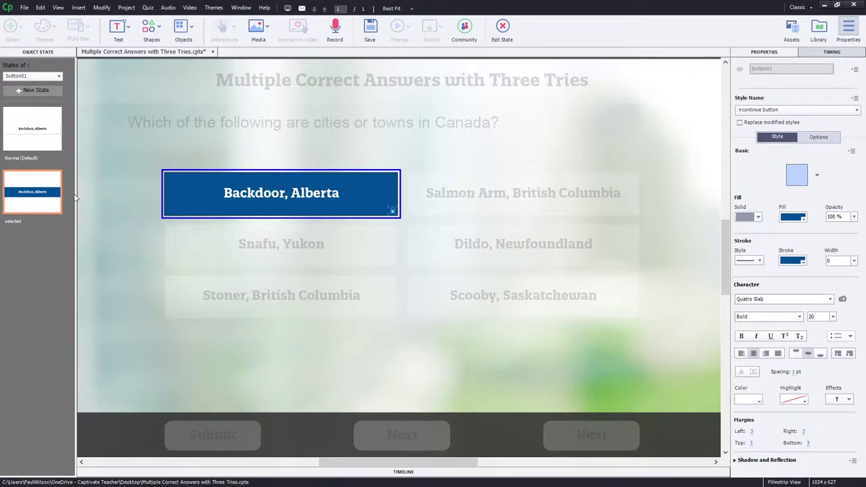
pyautogui.click(507, 32)
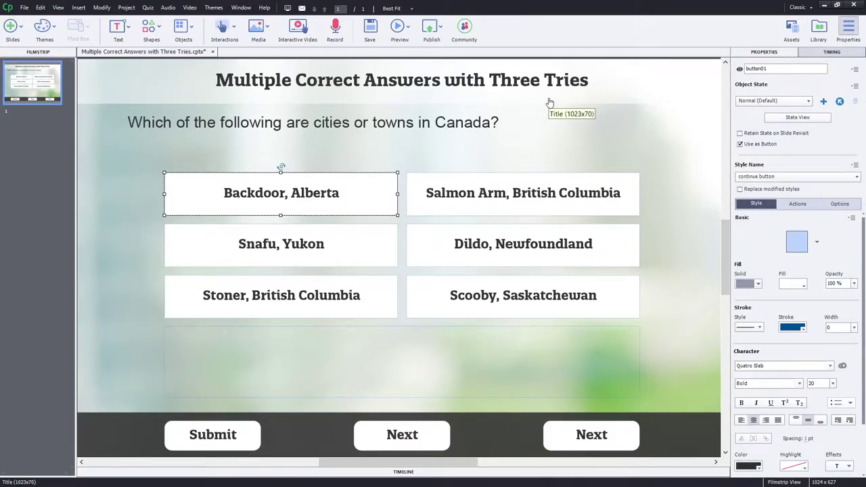
# - Reopen the existing button01 advanced action and add an IF-branch action changing the state of button01 to selected
pyautogui.click(128, 8)
pyautogui.click(136, 18)
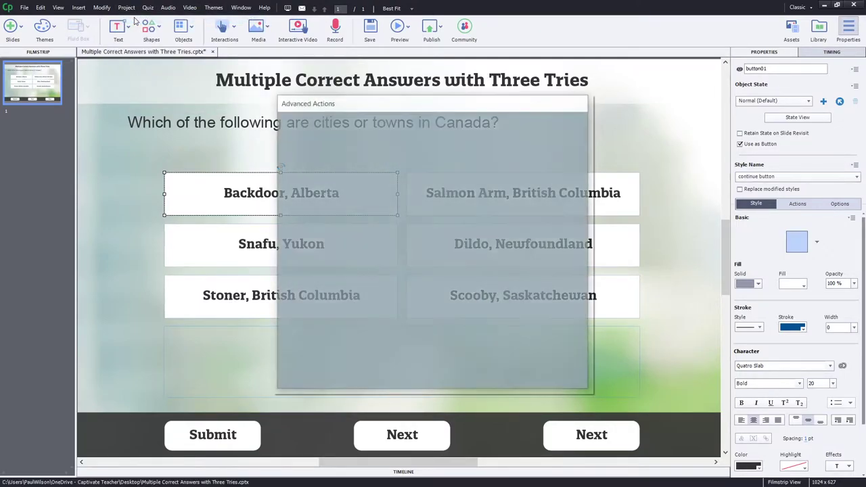
pyautogui.click(538, 129)
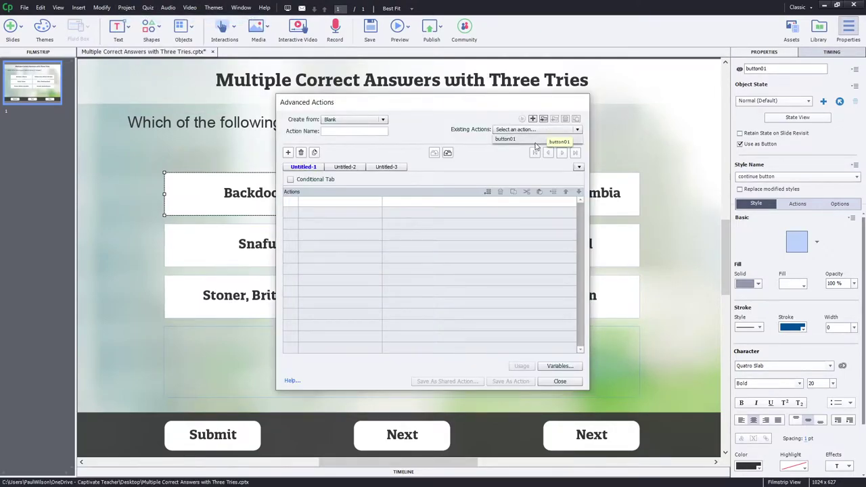
pyautogui.click(535, 140)
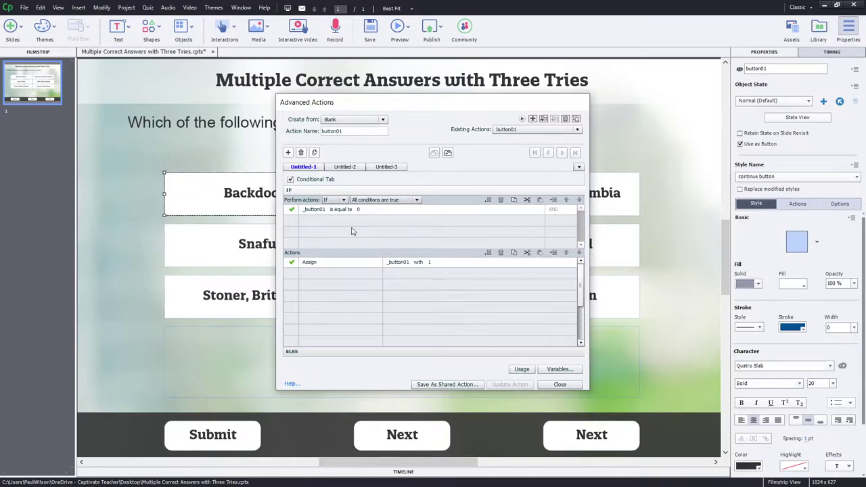
pyautogui.click(321, 276)
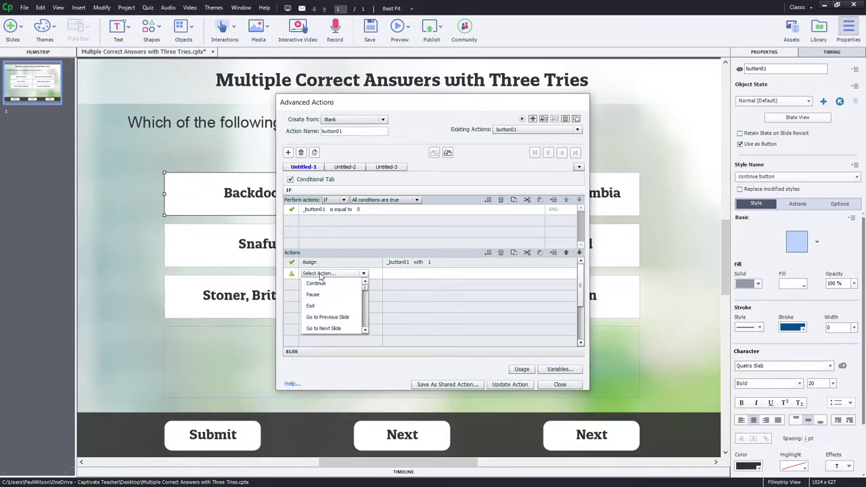
pyautogui.press('c')
pyautogui.press('c')
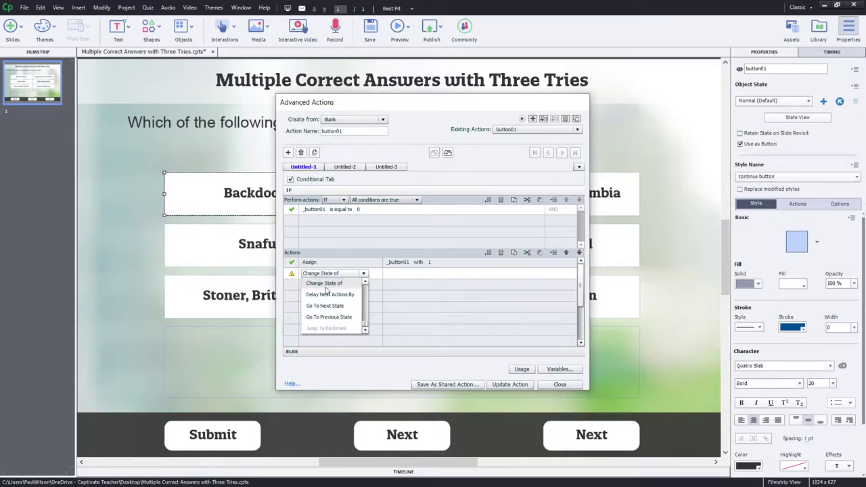
pyautogui.click(325, 285)
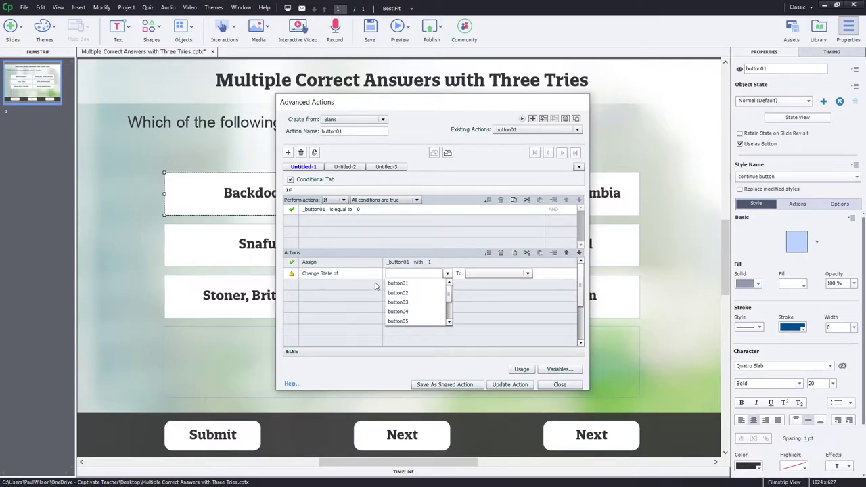
pyautogui.click(389, 284)
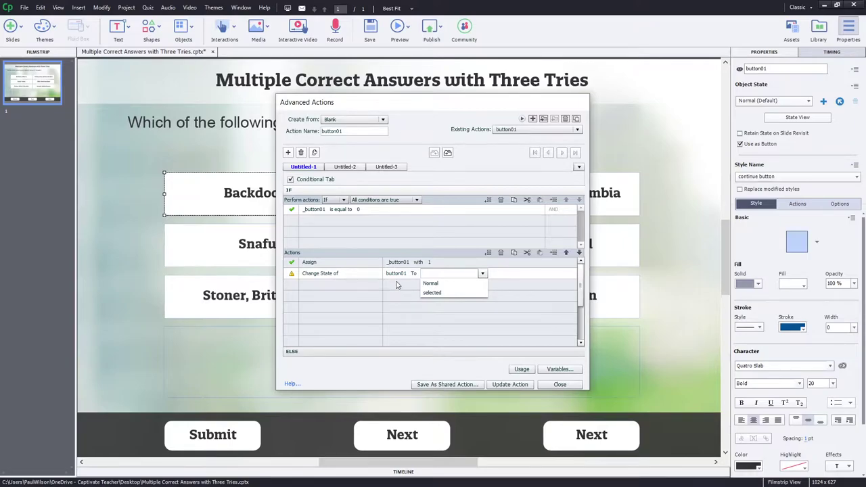
pyautogui.click(451, 292)
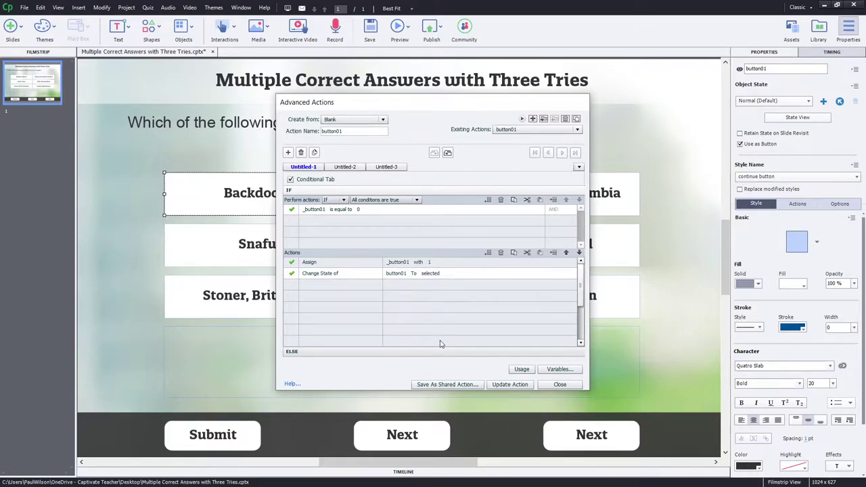
# - Add an ELSE-branch action changing the state of button01 to Normal, and update the button01 advanced action
pyautogui.click(421, 351)
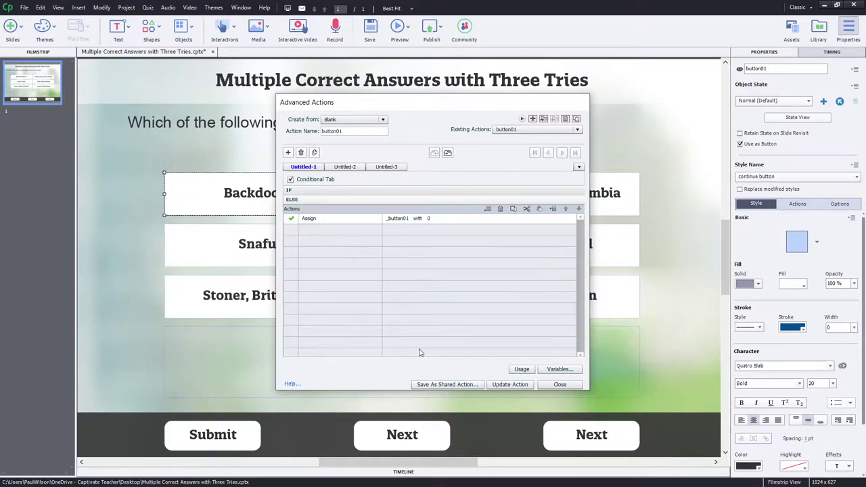
pyautogui.doubleClick(310, 231)
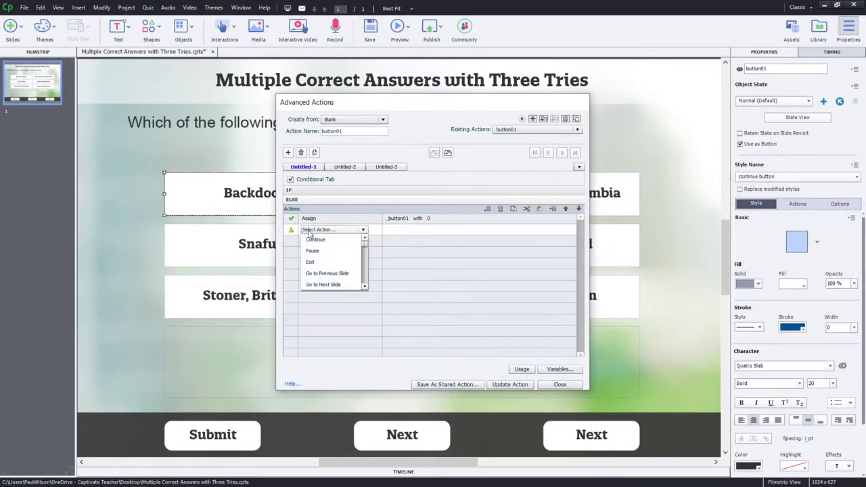
pyautogui.scroll(-10, 311, 243)
pyautogui.click(319, 238)
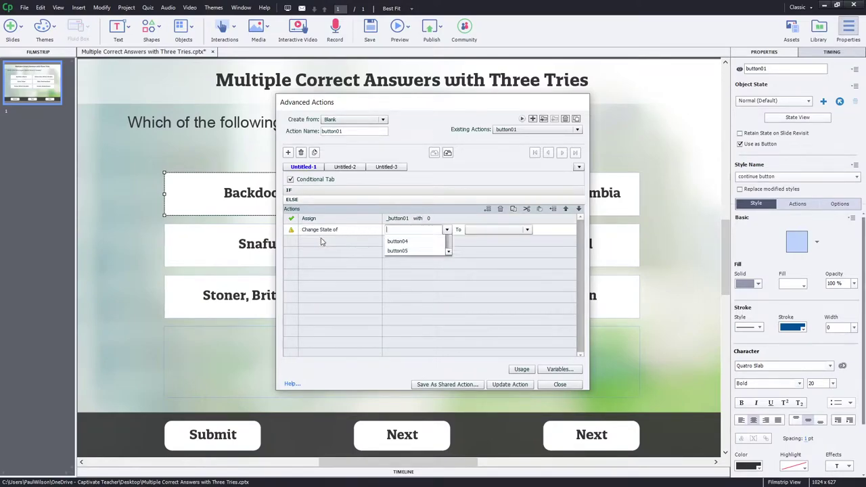
pyautogui.click(393, 242)
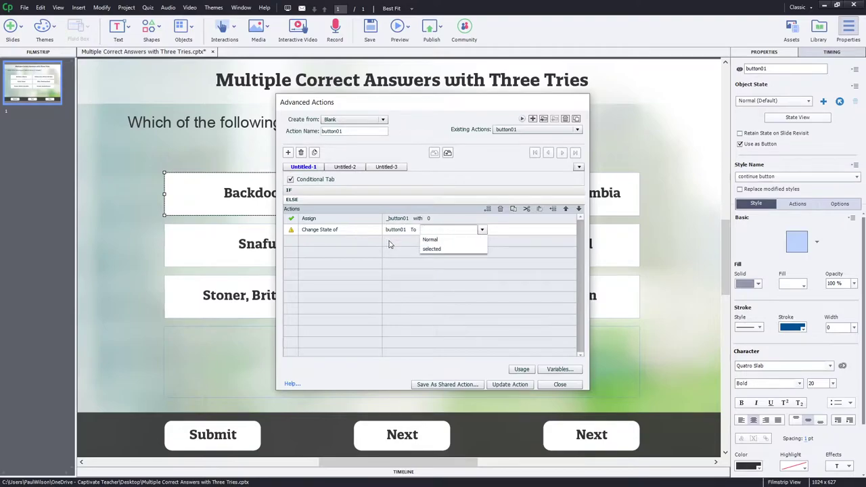
pyautogui.click(432, 249)
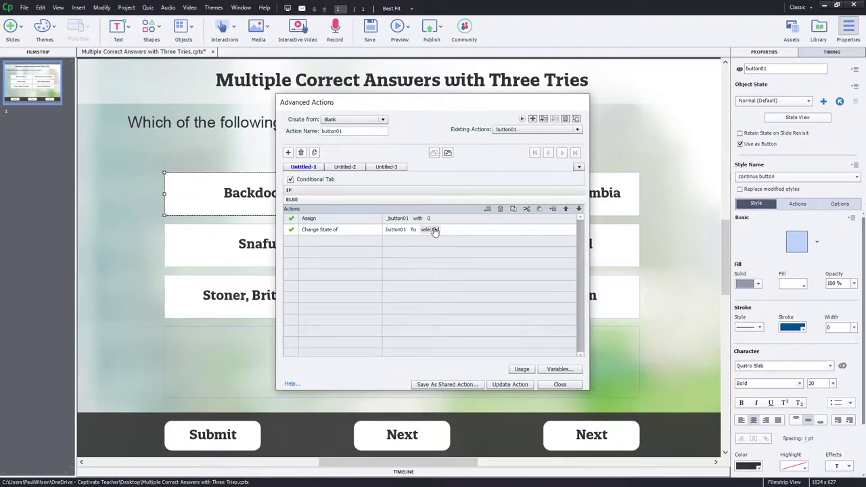
pyautogui.click(434, 231)
pyautogui.click(450, 238)
pyautogui.click(512, 387)
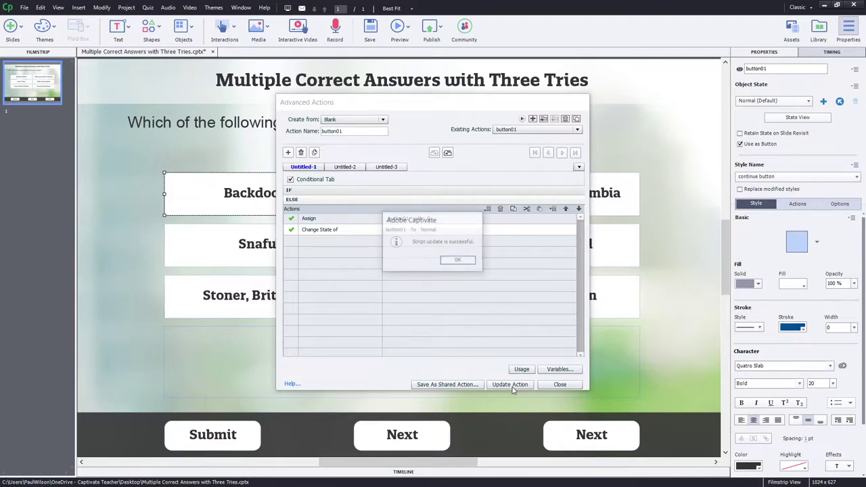
pyautogui.click(465, 262)
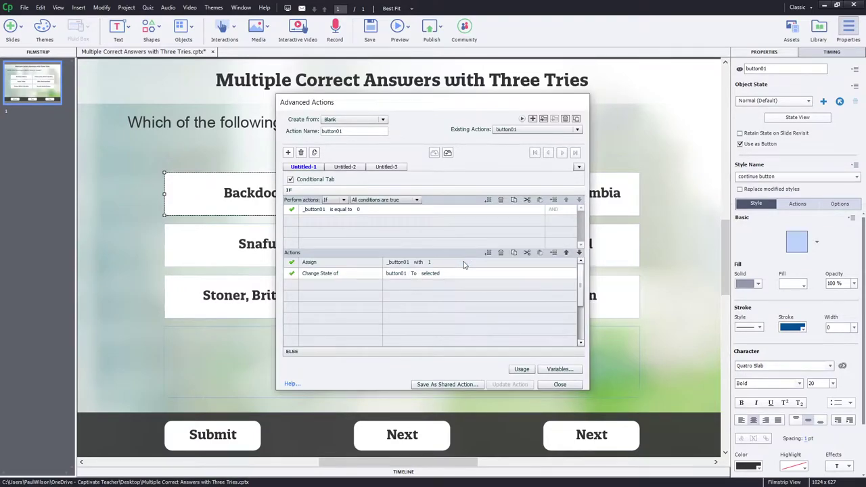
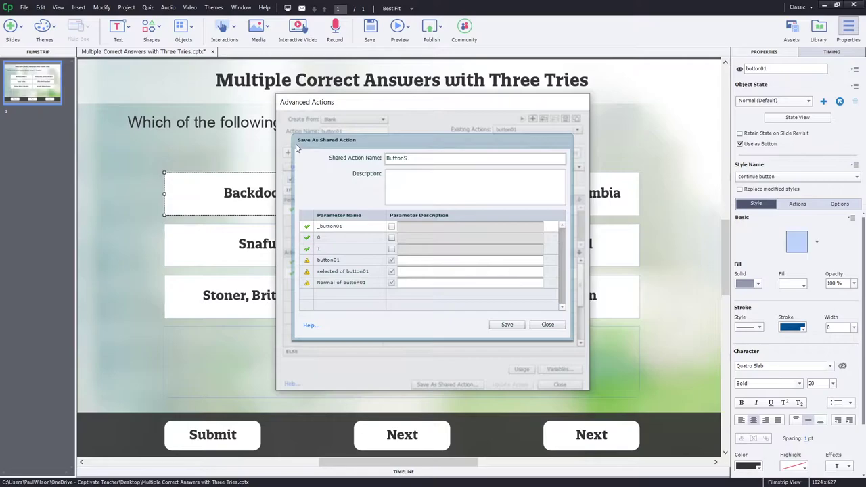
# - Name the shared action ButtonSelection and describe its required parameters as "Button being pressed", "Selected state of that button" and "Normal of that button"
pyautogui.write('election')
pyautogui.click(413, 260)
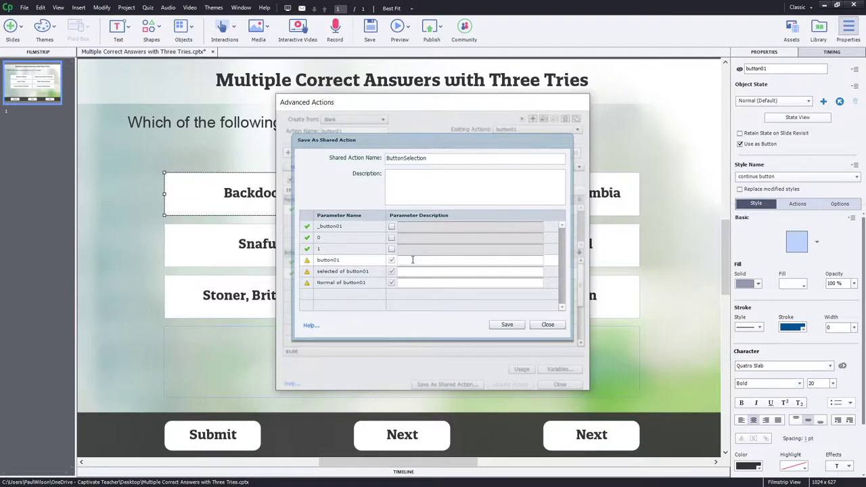
pyautogui.write('Button being pressed')
pyautogui.click(428, 272)
pyautogui.write('Se')
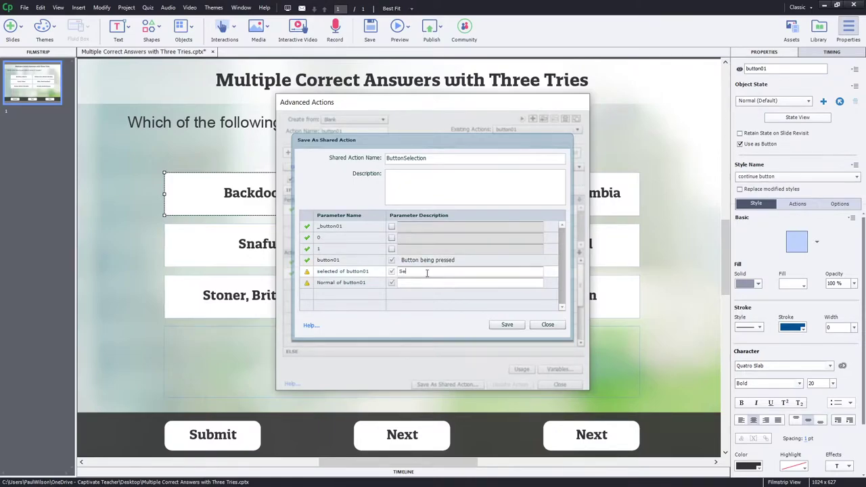
pyautogui.write('lected state of that button')
pyautogui.click(422, 283)
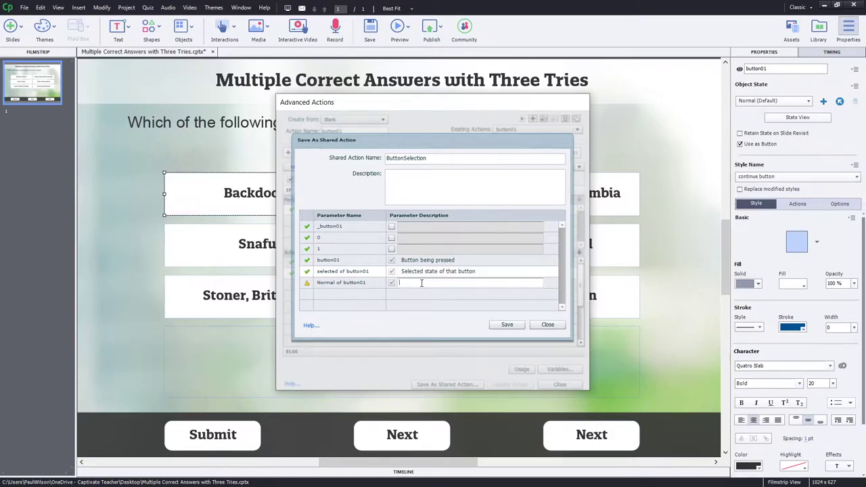
pyautogui.write('Normal')
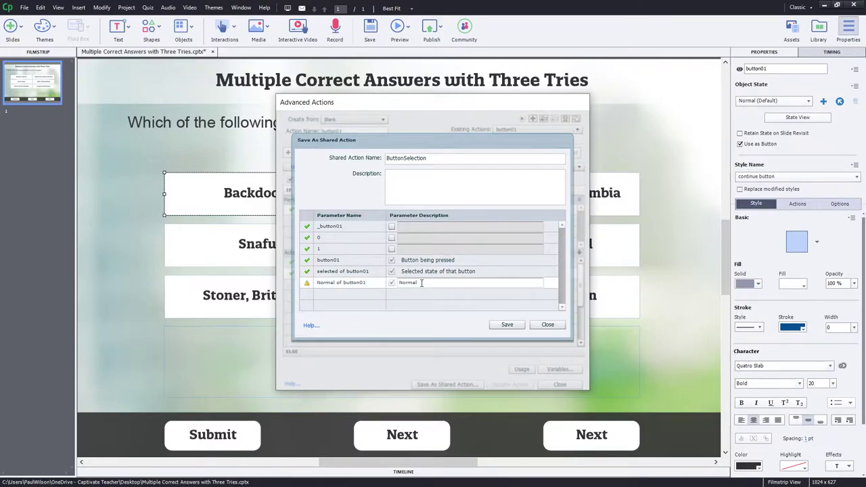
pyautogui.write(' of that button')
# - Make _button01 a parameter described as "Variable assoiciated with button", save the shared action and close the Advanced Actions dialog
pyautogui.click(392, 226)
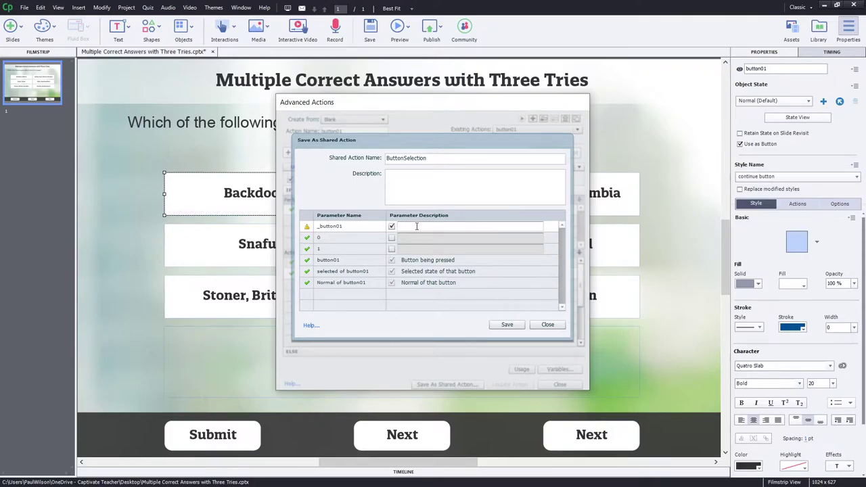
pyautogui.write('ariable associated with button')
pyautogui.click(511, 326)
pyautogui.click(513, 327)
pyautogui.click(466, 262)
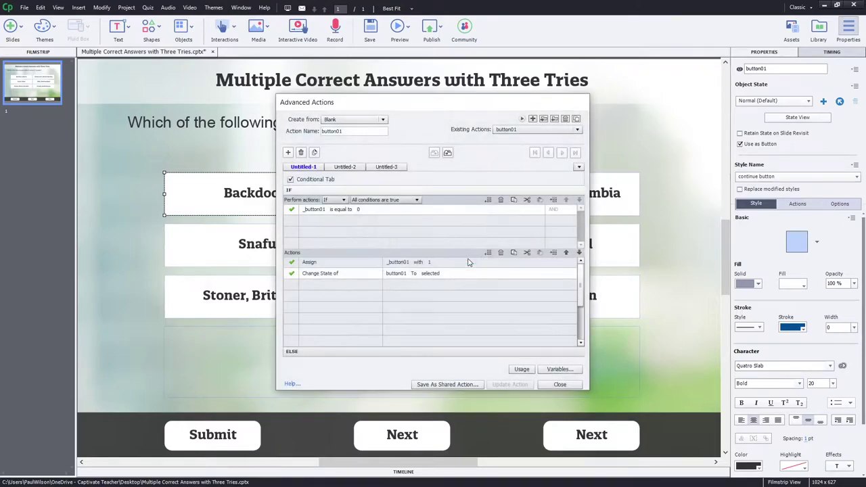
pyautogui.click(567, 384)
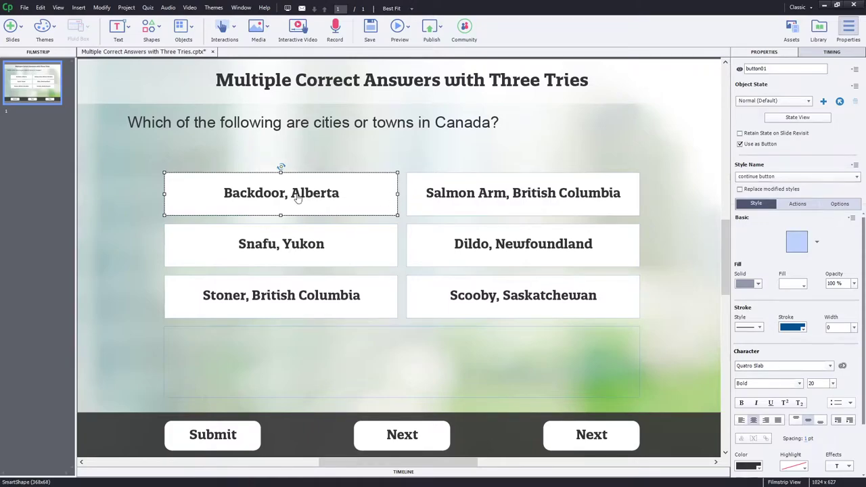
# - Set the Backdoor, Alberta button to execute the shared action ButtonSelection on success
pyautogui.click(806, 203)
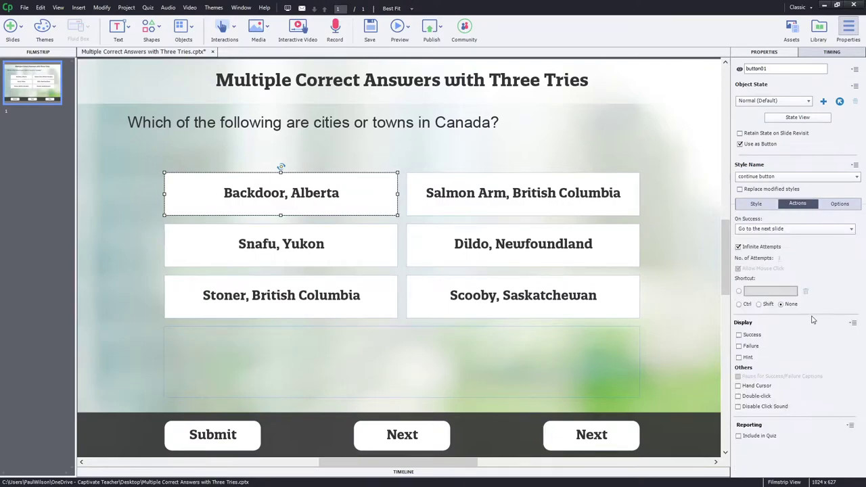
pyautogui.click(772, 229)
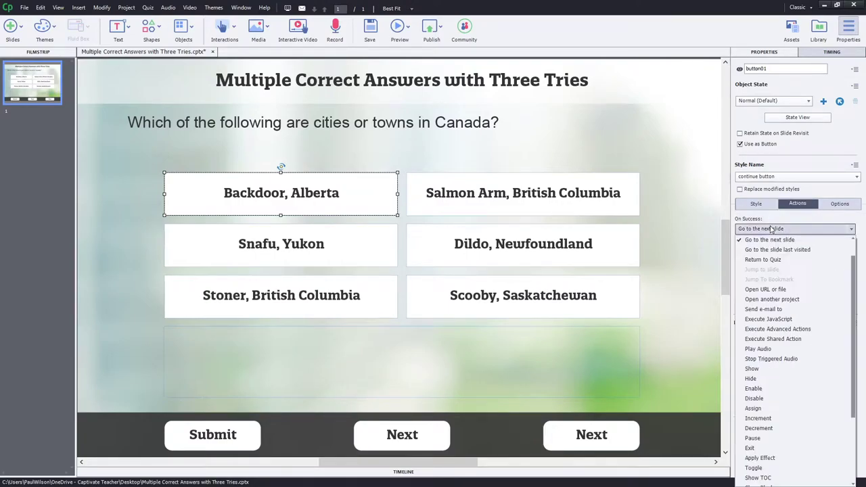
pyautogui.click(818, 340)
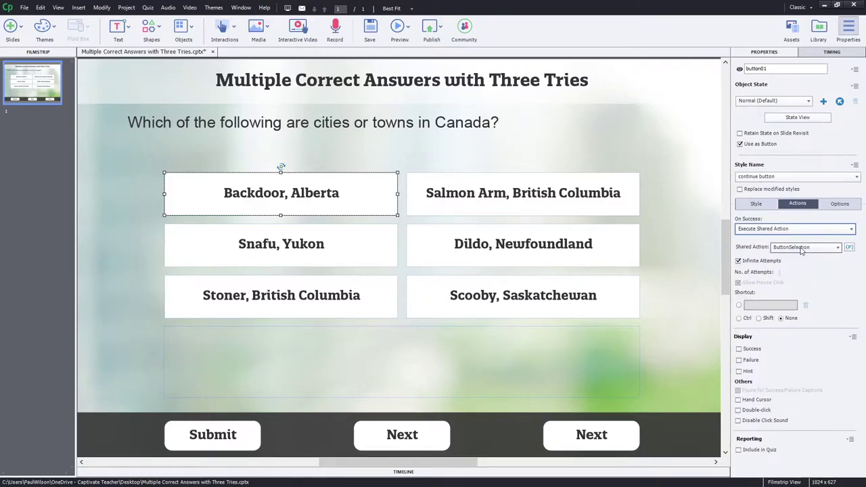
# - Set and save the Backdoor, Alberta button's shared action parameters as variable _button01, button button01, selected state selected and normal state Normal
pyautogui.click(850, 247)
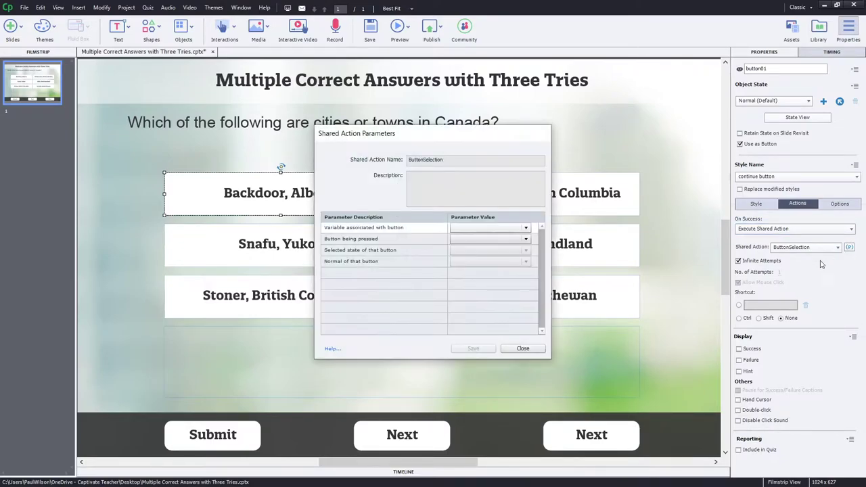
pyautogui.click(466, 231)
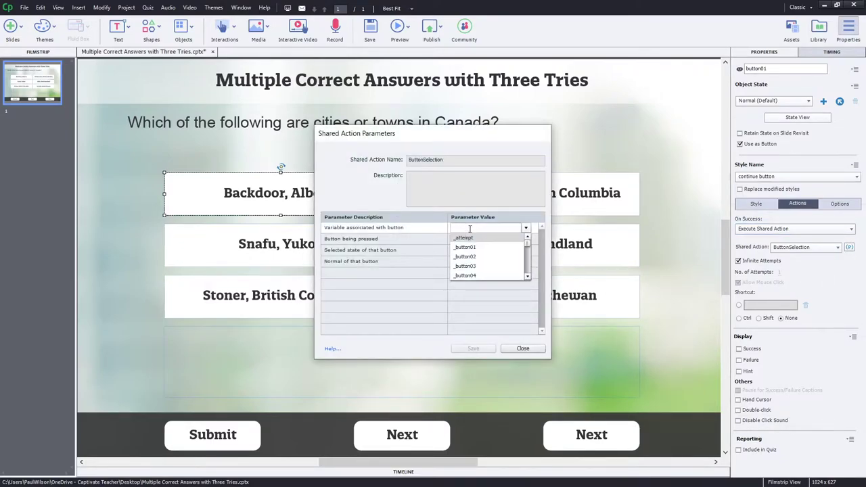
pyautogui.click(477, 248)
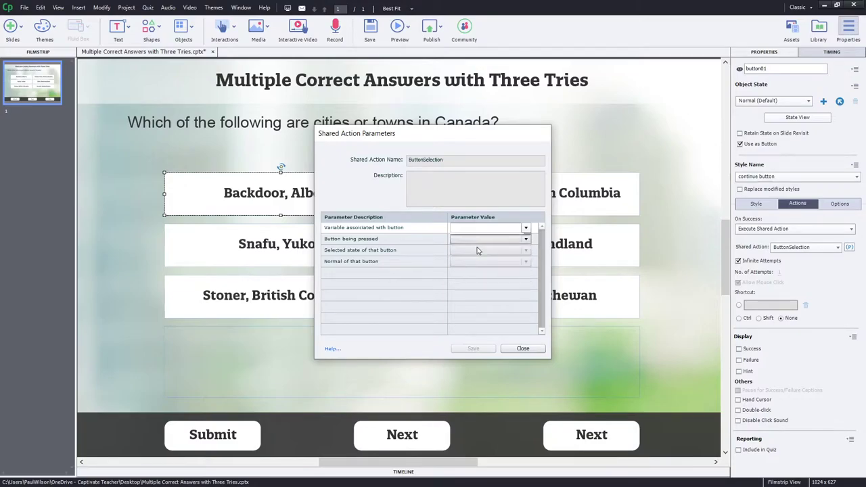
pyautogui.click(469, 240)
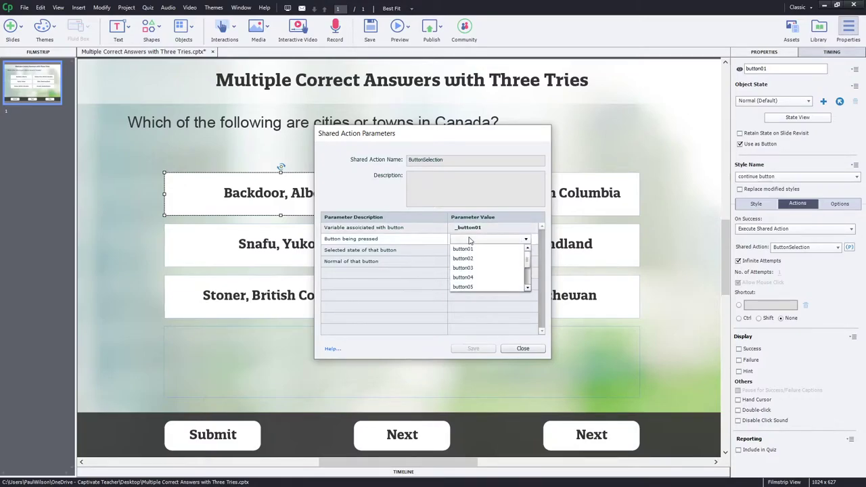
pyautogui.click(473, 251)
pyautogui.click(473, 253)
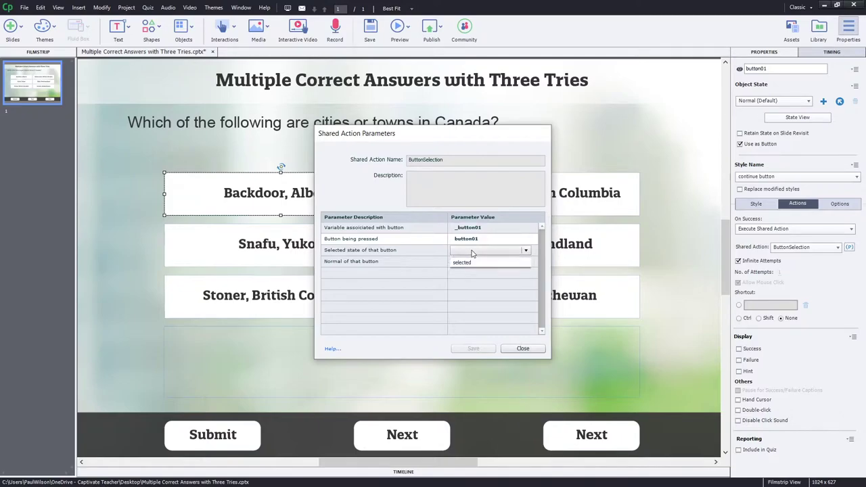
pyautogui.click(472, 272)
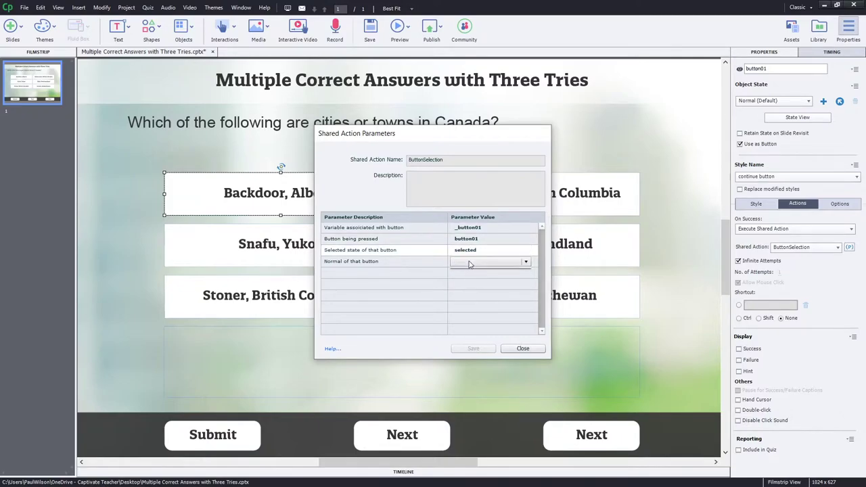
pyautogui.click(470, 263)
pyautogui.click(472, 272)
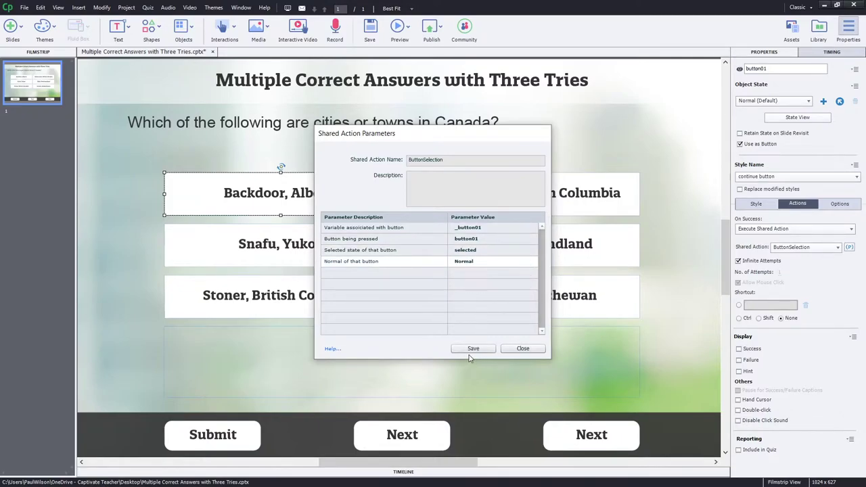
pyautogui.click(474, 349)
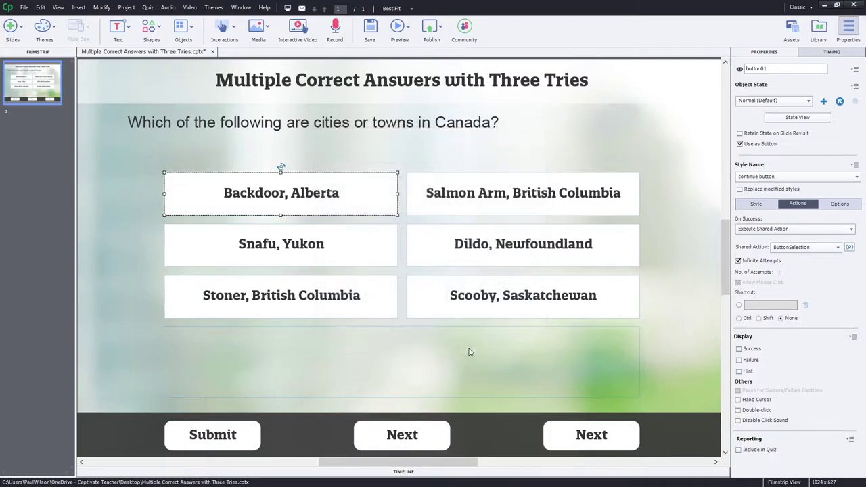
# - Set the Snafu, Yukon button to execute the shared action ButtonSelection on success
pyautogui.click(331, 252)
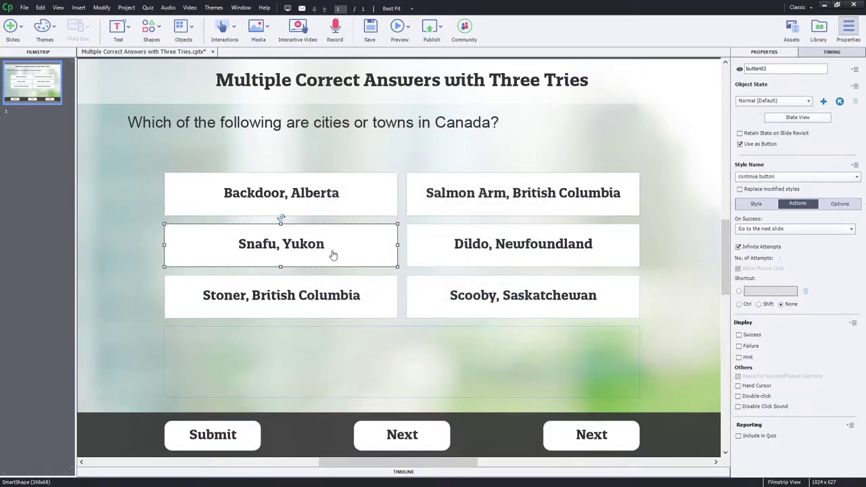
pyautogui.click(773, 229)
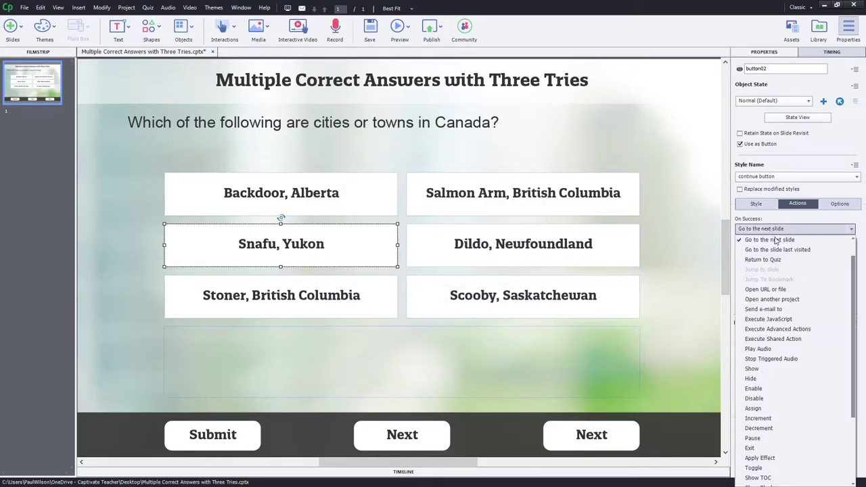
pyautogui.click(785, 339)
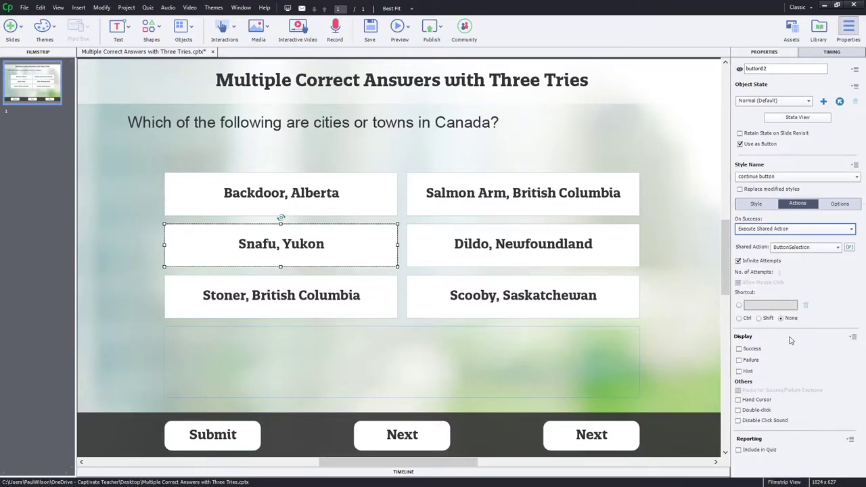
# - Set and save the Snafu, Yukon button's shared action parameters as variable _button02, button button02, selected state selected and normal state Normal
pyautogui.click(849, 247)
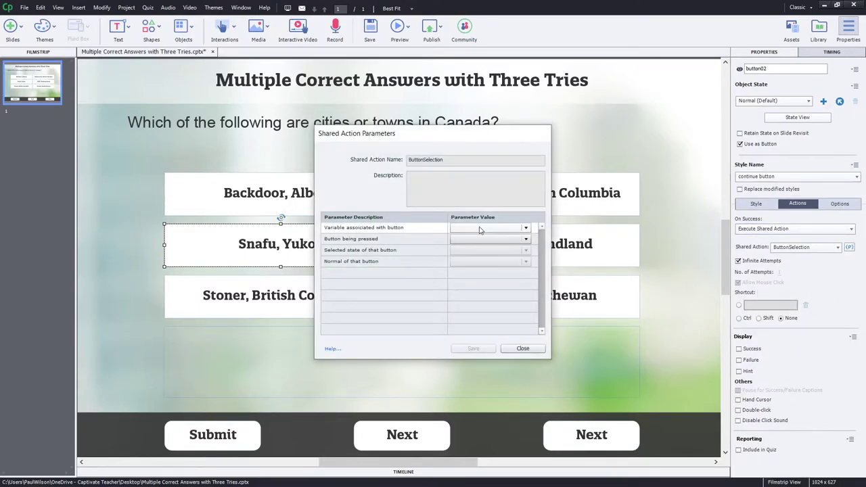
pyautogui.click(480, 231)
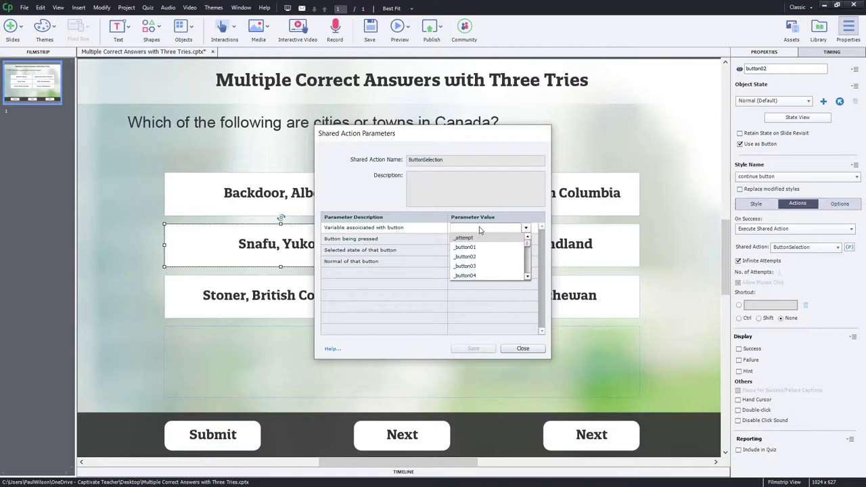
pyautogui.click(483, 257)
pyautogui.click(484, 241)
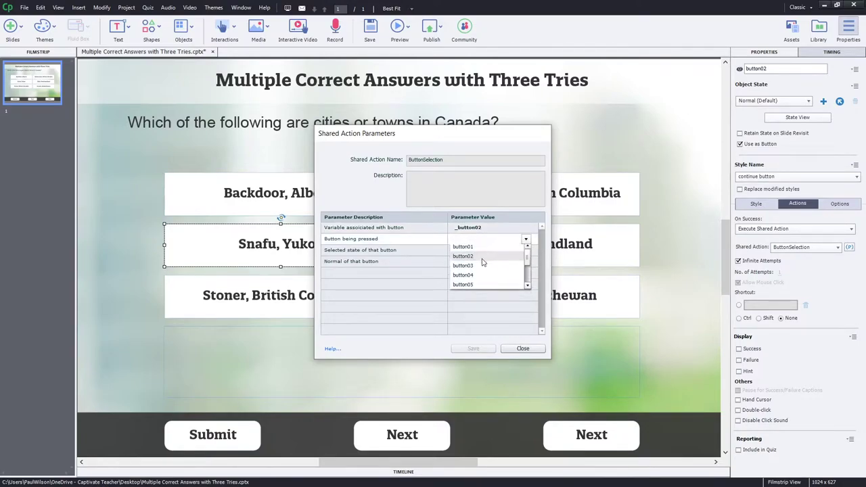
pyautogui.click(483, 256)
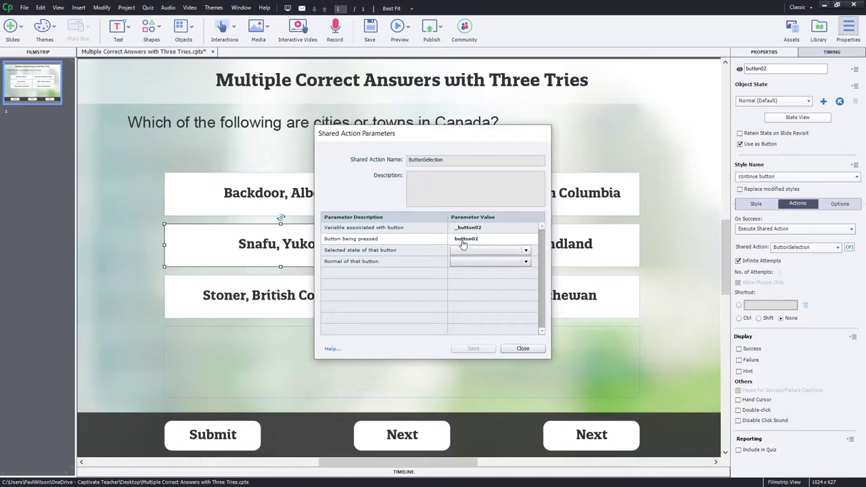
pyautogui.click(487, 252)
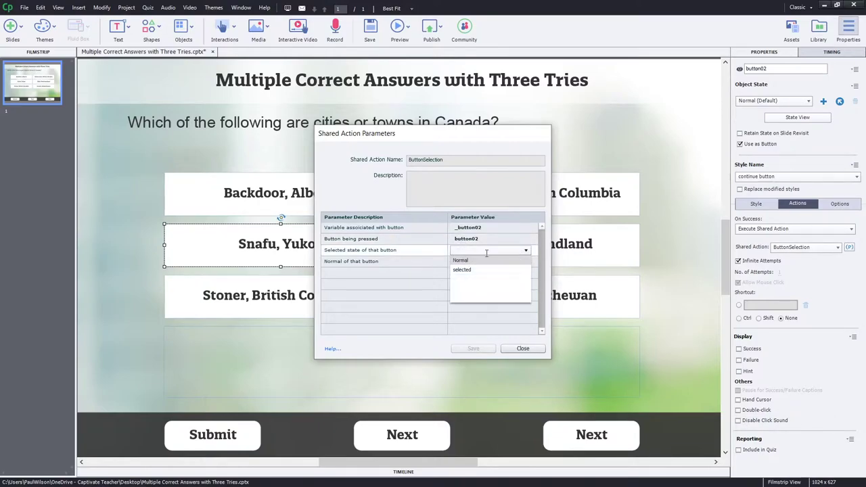
pyautogui.click(472, 274)
pyautogui.click(474, 262)
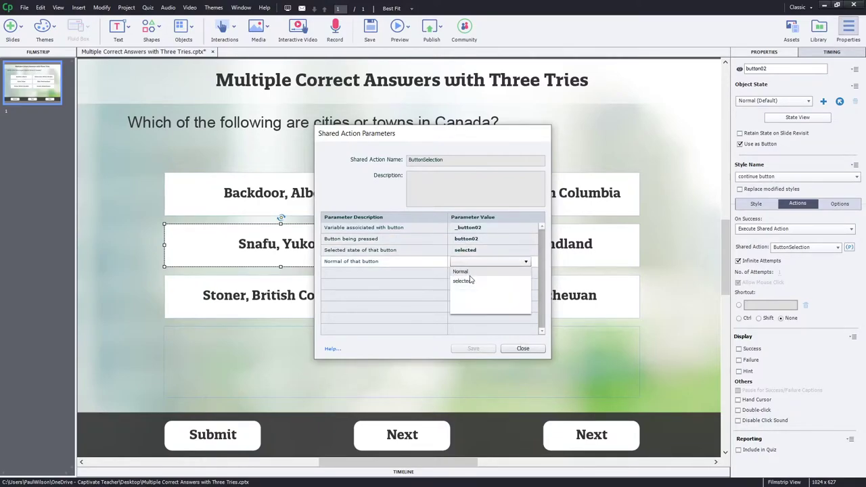
pyautogui.click(466, 272)
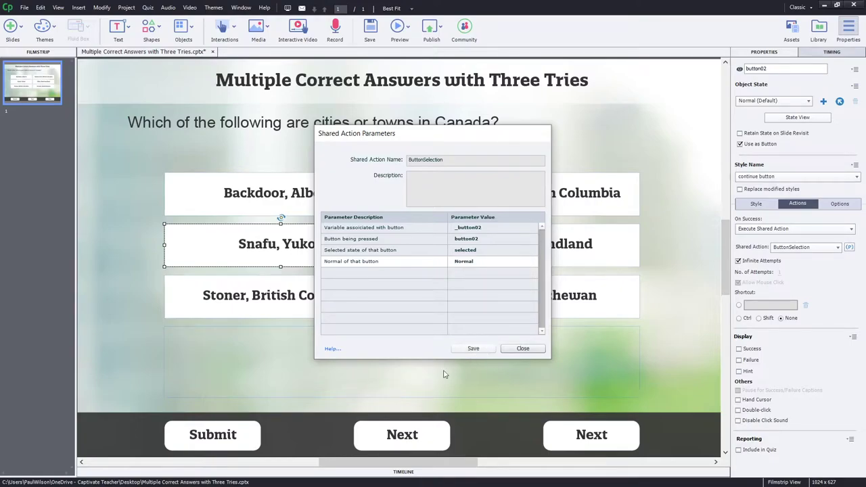
pyautogui.click(484, 351)
# - Set the Stoner, British Columbia button to execute the shared action ButtonSelection on success
pyautogui.click(354, 304)
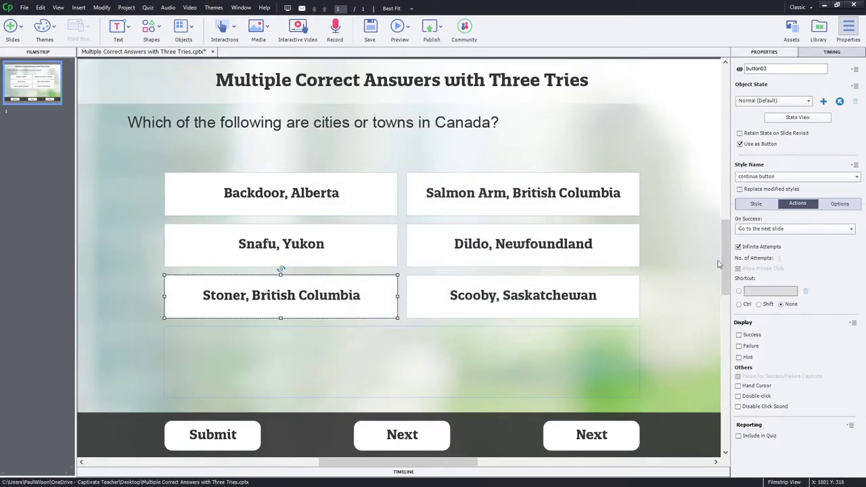
pyautogui.click(774, 230)
pyautogui.click(773, 340)
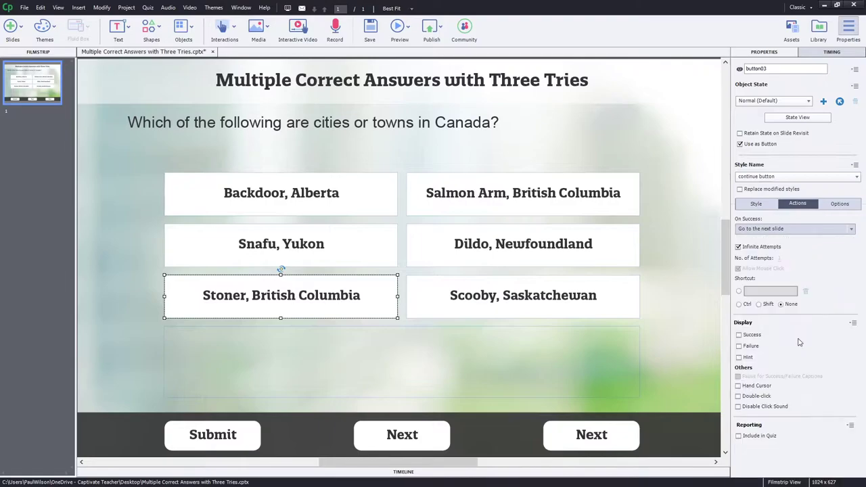
# - Set and save the Stoner, British Columbia button's shared action parameters as variable _button03, button button03, selected state selected and normal state Normal
pyautogui.click(851, 247)
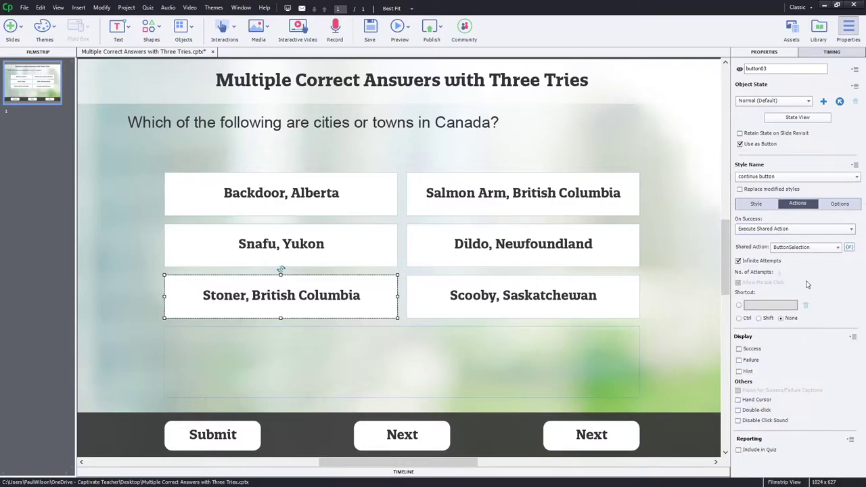
pyautogui.click(498, 232)
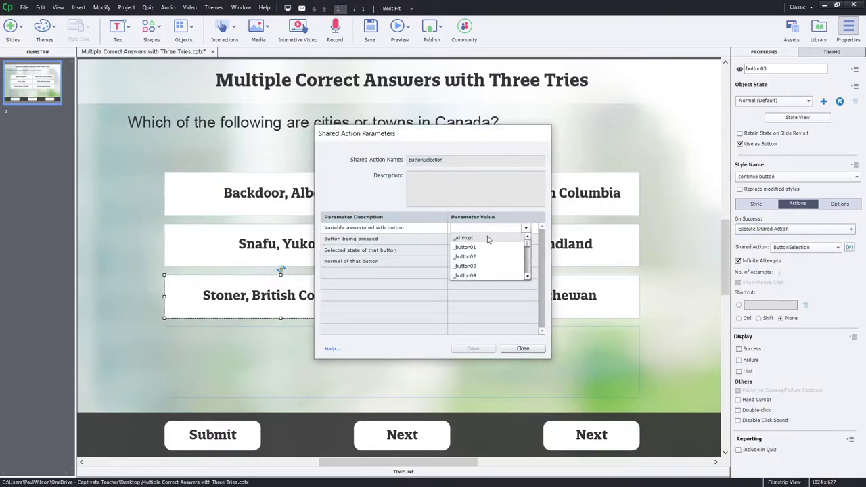
pyautogui.click(483, 266)
pyautogui.click(481, 239)
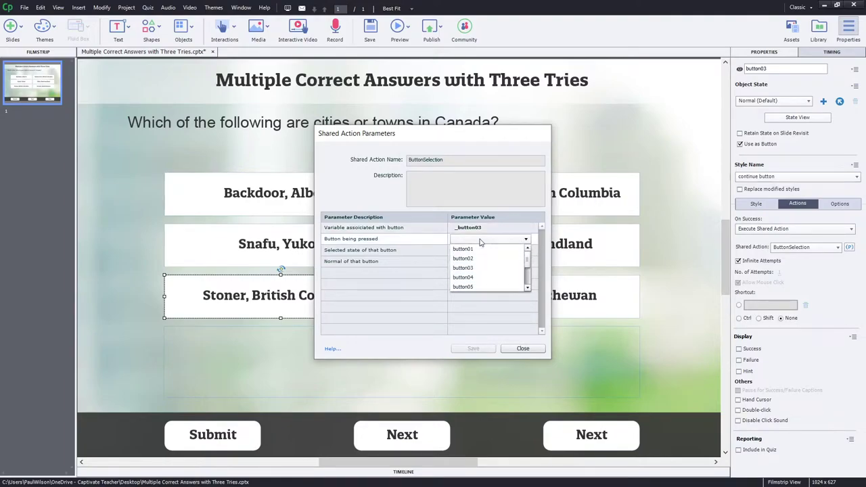
pyautogui.click(480, 269)
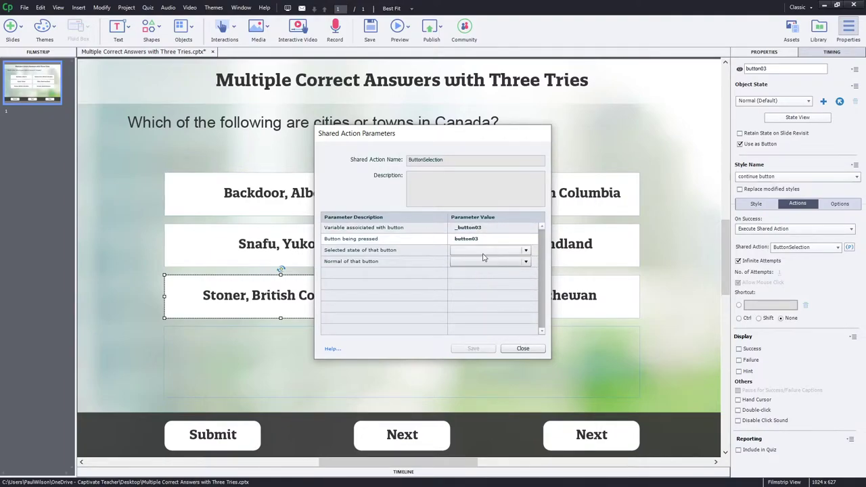
pyautogui.click(483, 250)
pyautogui.click(464, 269)
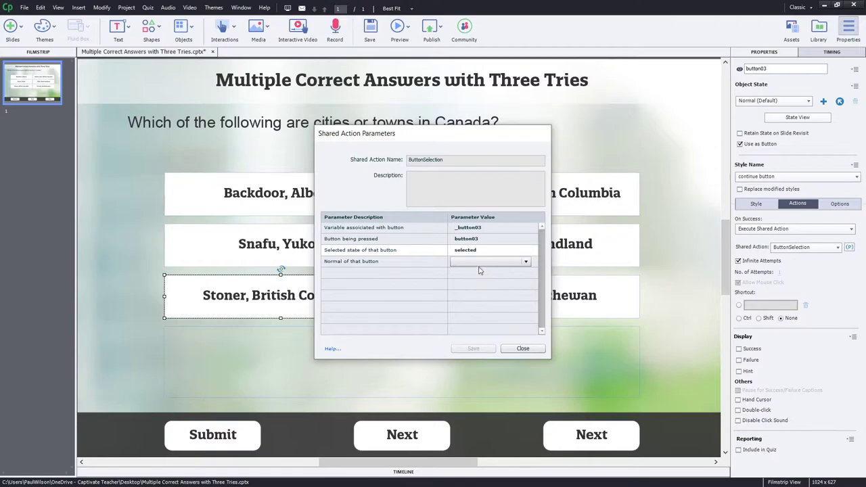
pyautogui.click(481, 262)
pyautogui.click(477, 271)
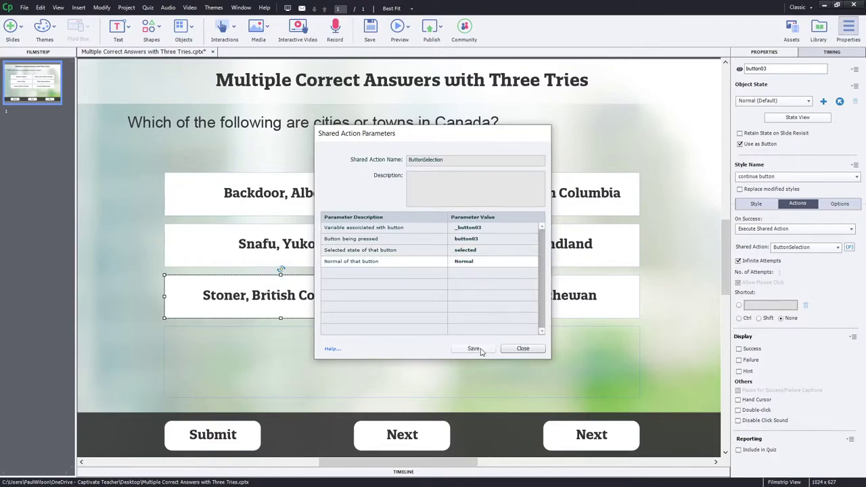
pyautogui.click(476, 349)
# - Set the Salmon Arm, British Columbia button to execute the shared action ButtonSelection on success
pyautogui.click(557, 196)
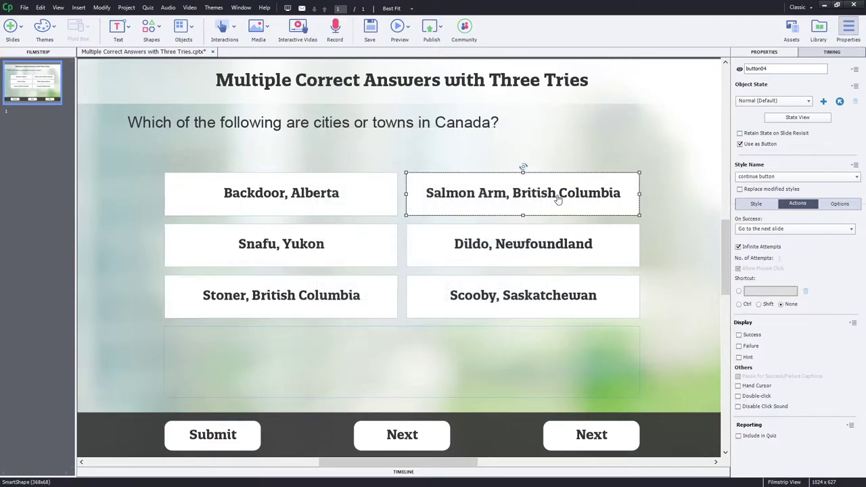
pyautogui.click(815, 230)
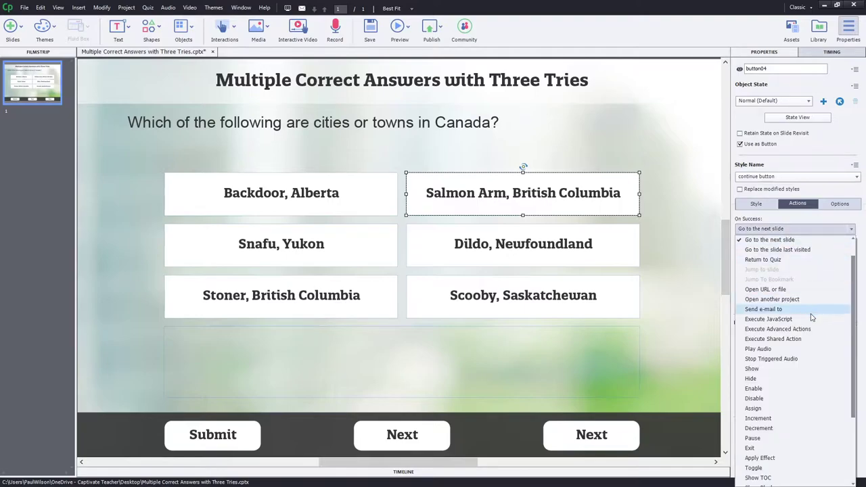
pyautogui.click(813, 343)
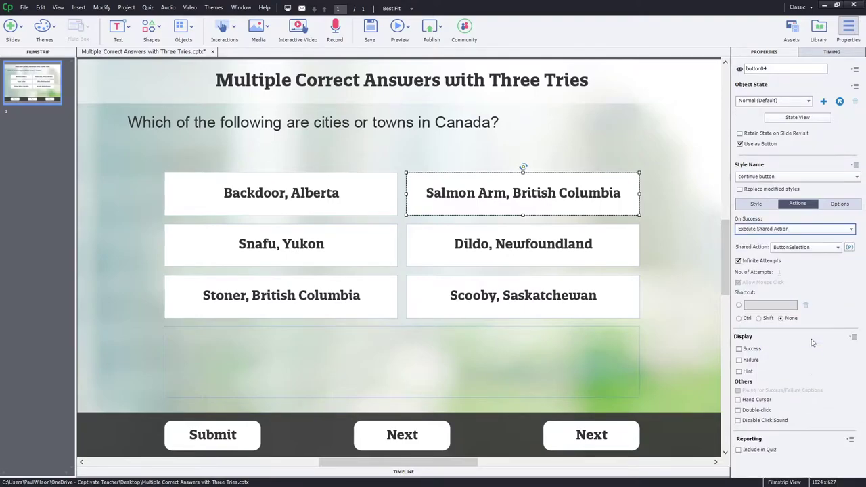
# - Set and save the Salmon Arm, British Columbia button's shared action parameters as variable _button04, button button04, selected state selected and normal state Normal
pyautogui.click(851, 248)
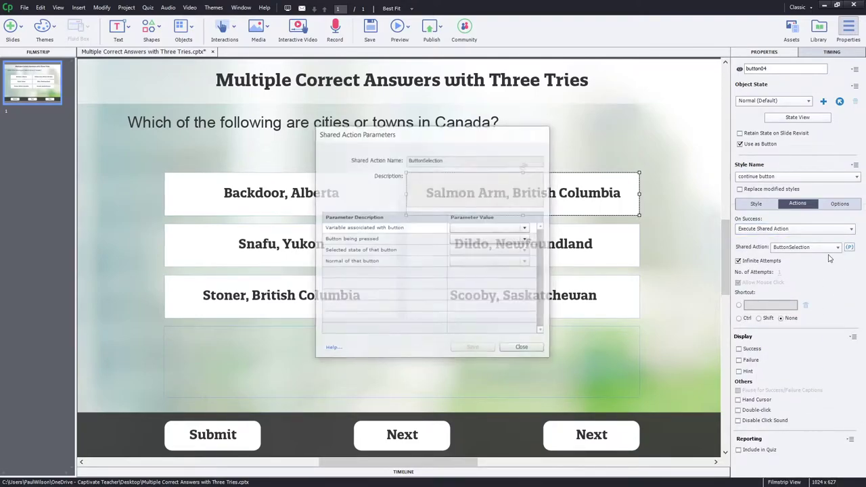
pyautogui.click(482, 229)
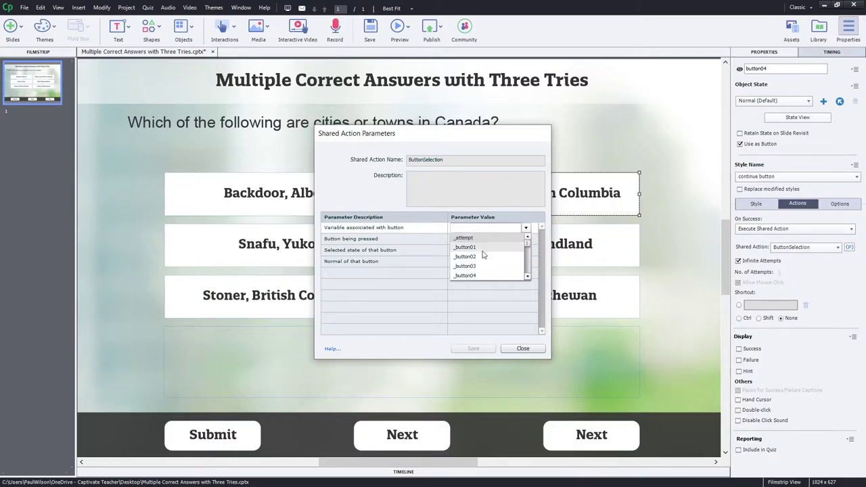
pyautogui.click(485, 276)
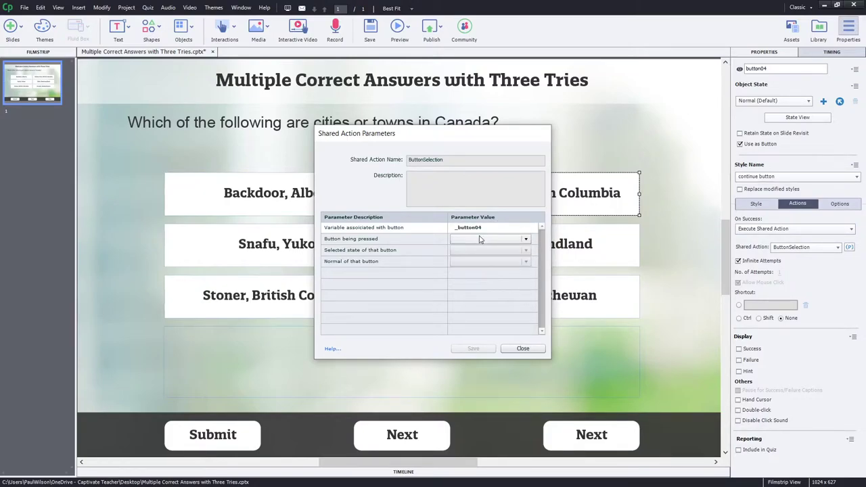
pyautogui.click(482, 240)
pyautogui.click(485, 278)
pyautogui.click(489, 251)
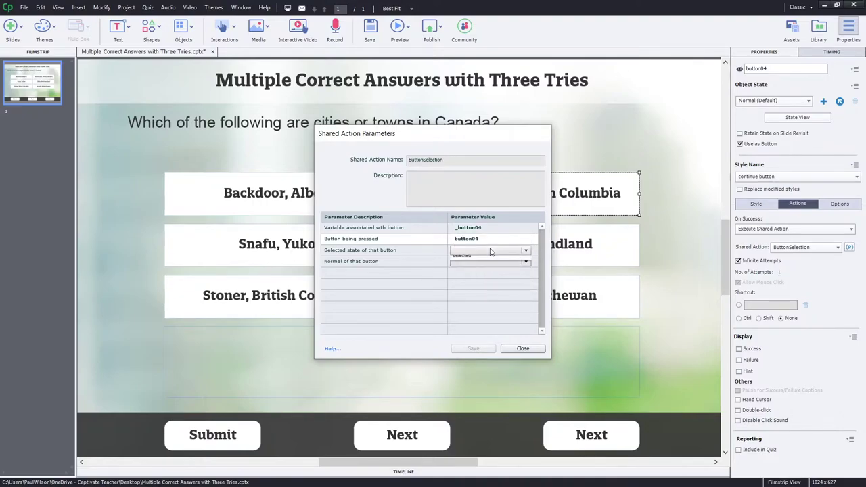
pyautogui.click(482, 270)
pyautogui.click(478, 262)
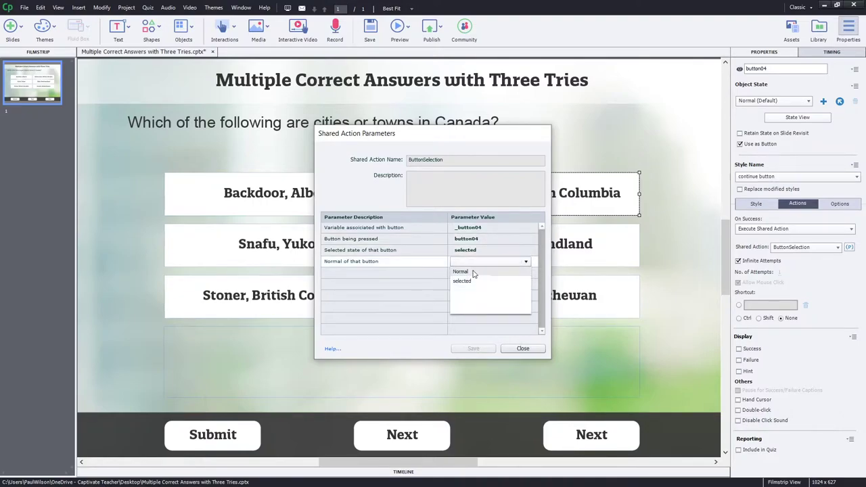
pyautogui.click(474, 273)
pyautogui.click(473, 349)
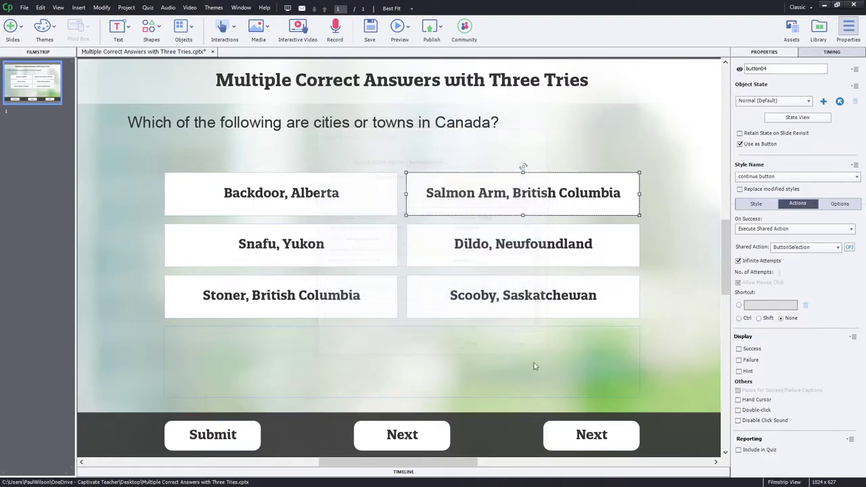
# - Set the Dildo, Newfoundland button to execute the shared action ButtonSelection on success
pyautogui.click(600, 252)
pyautogui.click(807, 230)
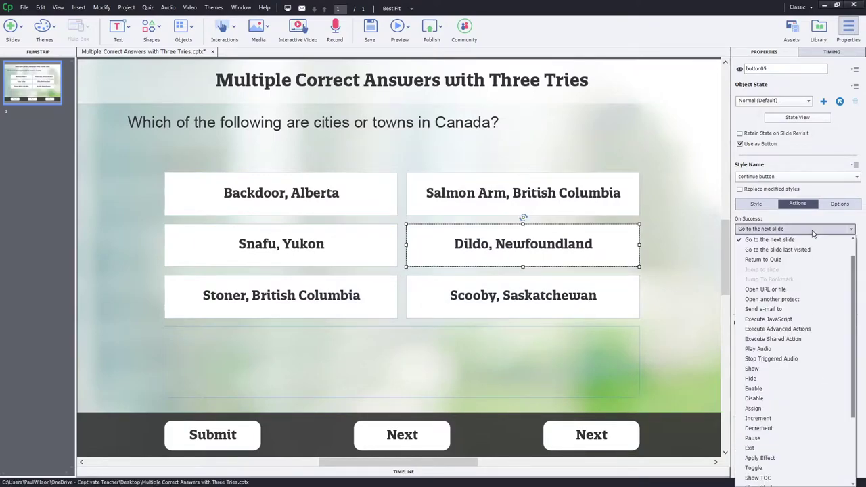
pyautogui.click(773, 339)
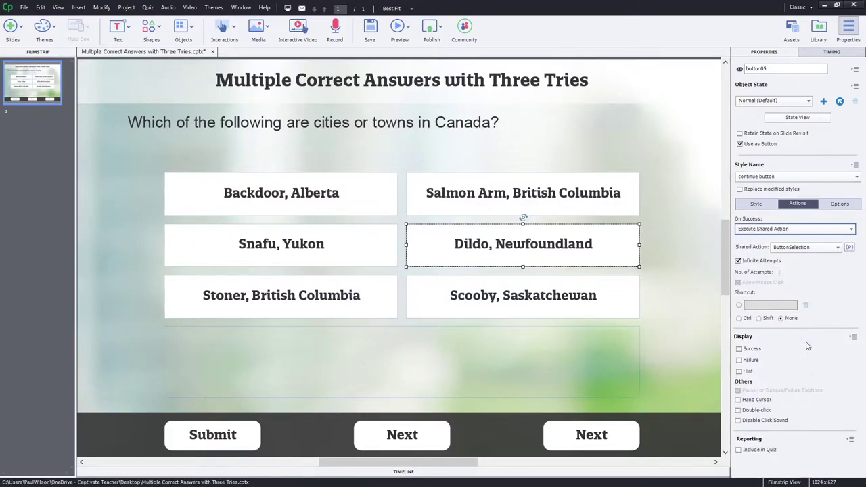
# - Set and save the Dildo, Newfoundland button's shared action parameters as variable _button05, button button05, selected state selected and normal state Normal
pyautogui.click(850, 247)
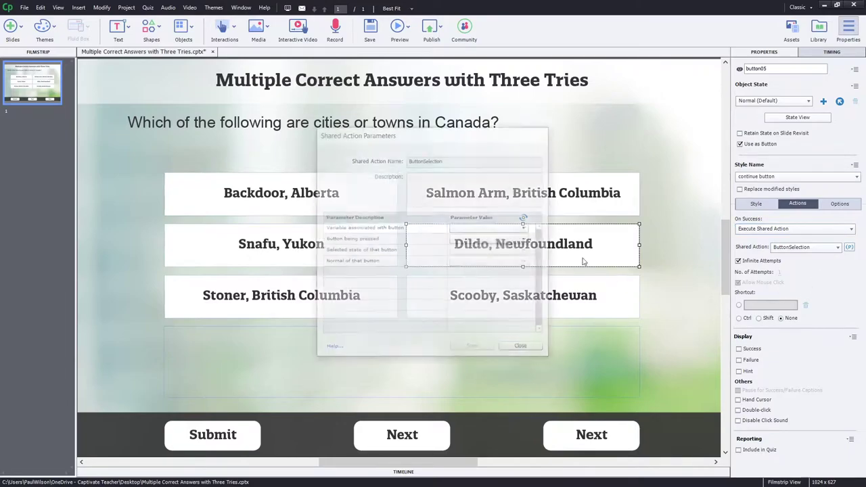
pyautogui.click(489, 229)
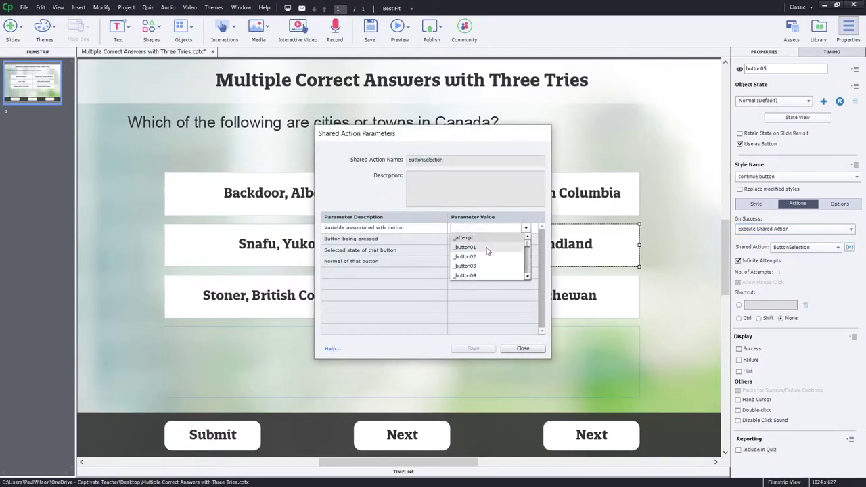
pyautogui.scroll(-1, 503, 263)
pyautogui.click(476, 257)
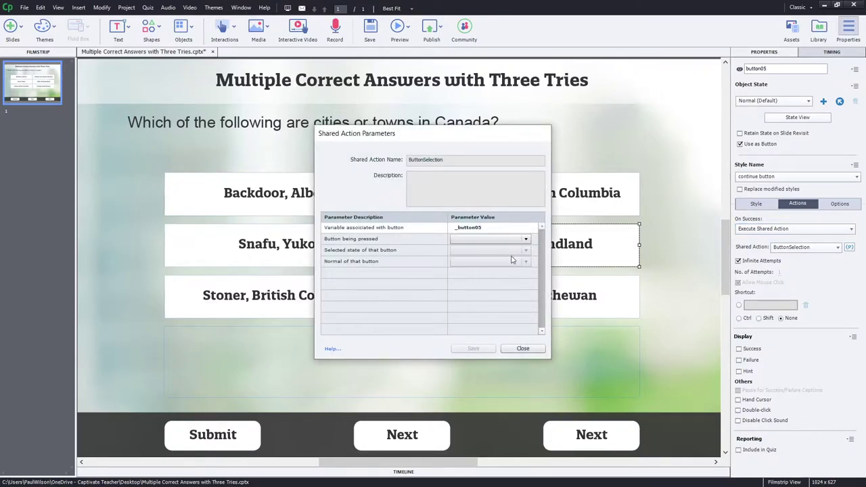
pyautogui.click(496, 240)
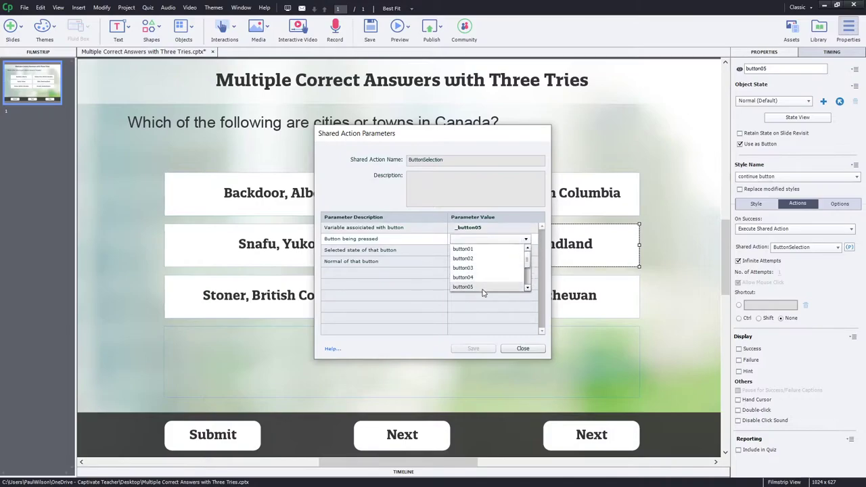
pyautogui.click(483, 289)
pyautogui.click(476, 250)
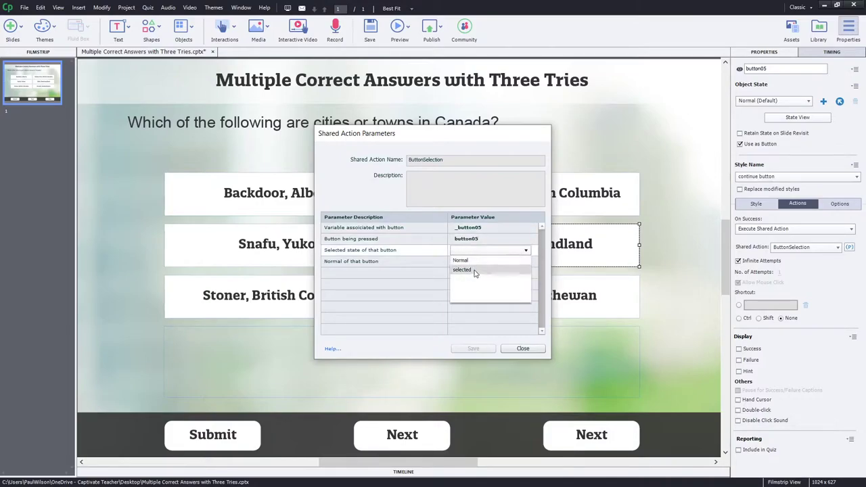
pyautogui.click(476, 270)
pyautogui.click(476, 263)
pyautogui.click(475, 271)
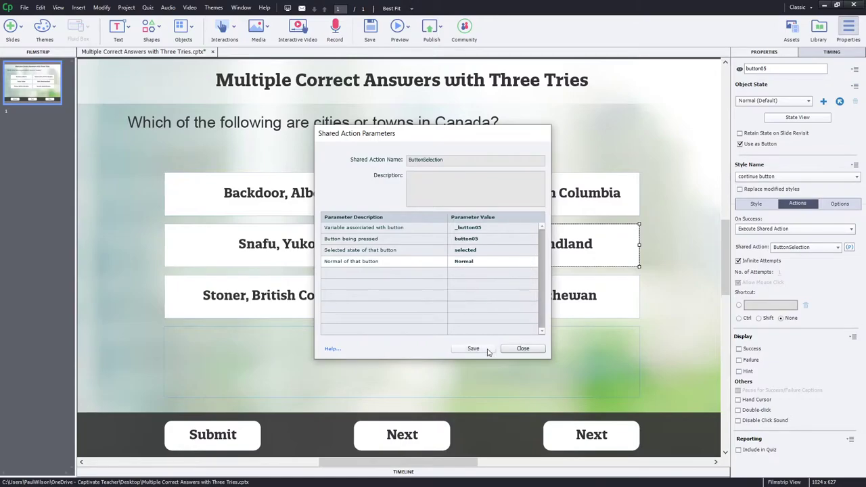
pyautogui.click(472, 349)
# - Set the Scooby, Saskatchewan button to execute the shared action ButtonSelection on success
pyautogui.click(603, 294)
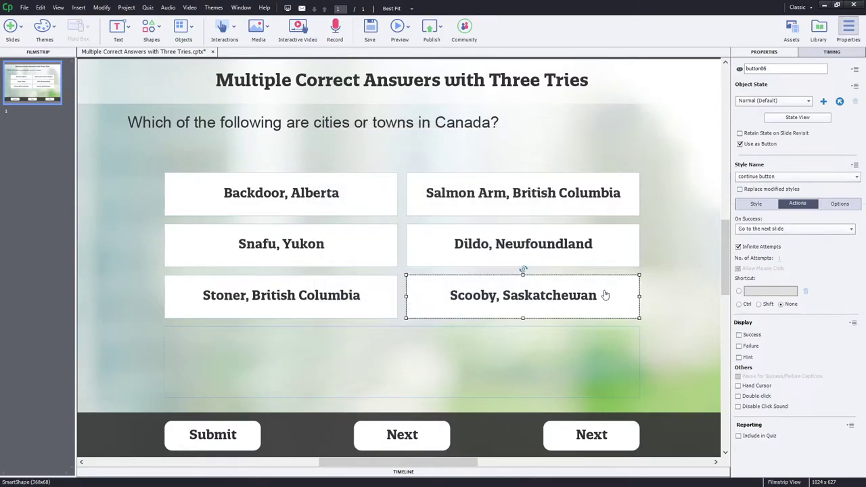
pyautogui.click(785, 229)
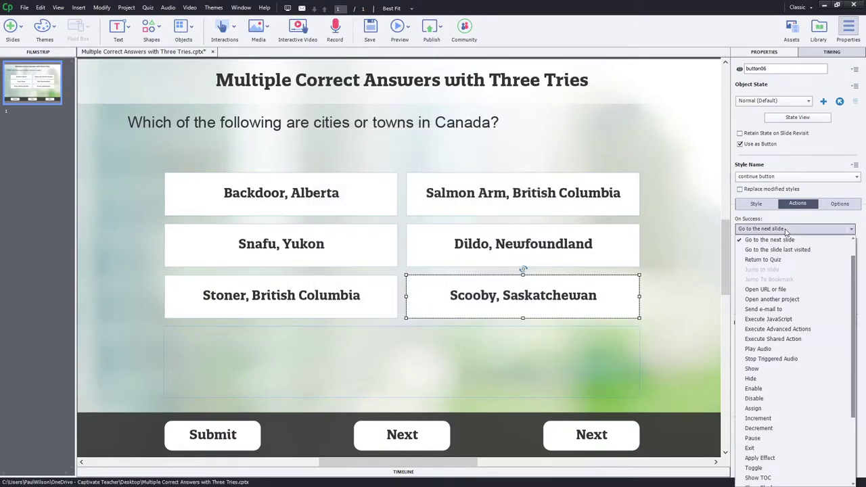
pyautogui.click(816, 339)
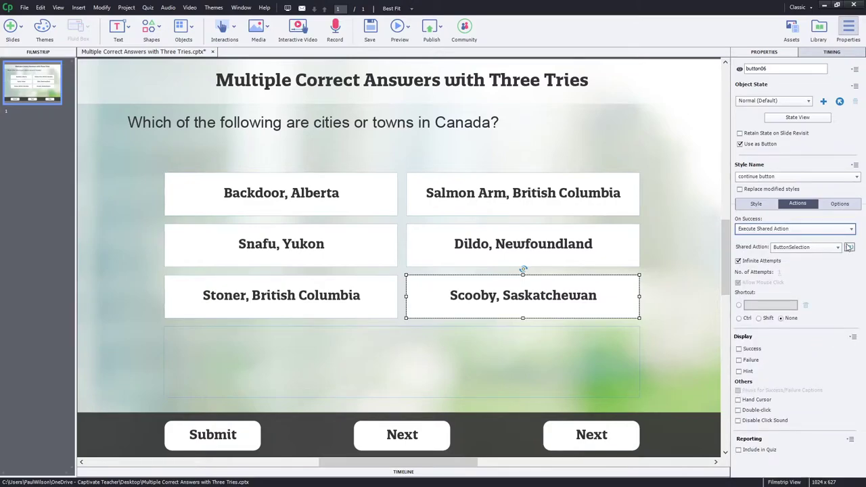
# - Set and save the Scooby, Saskatchewan button's shared action parameters as variable _button06, button button06, selected state selected and normal state Normal
pyautogui.click(849, 247)
pyautogui.click(485, 231)
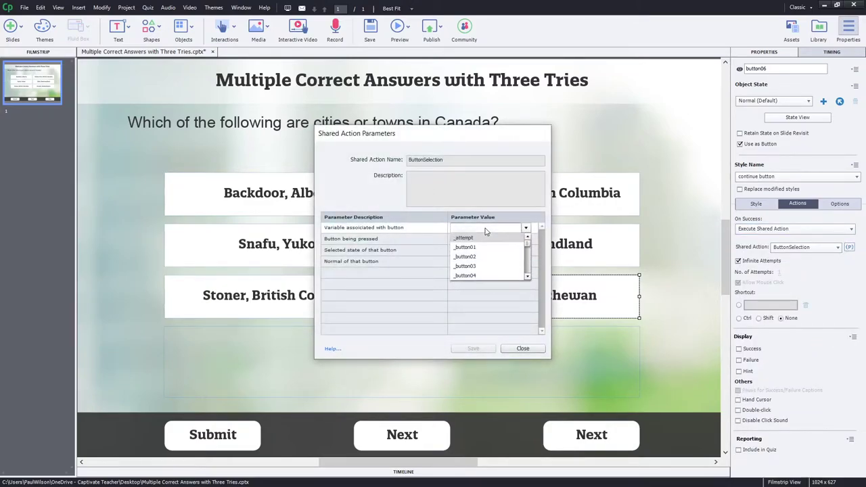
pyautogui.scroll(-2, 487, 264)
pyautogui.click(492, 243)
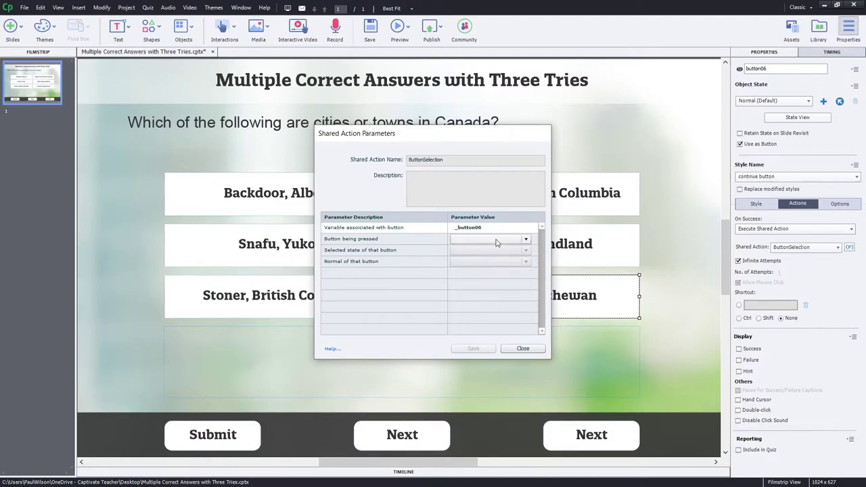
pyautogui.click(497, 240)
pyautogui.scroll(-1, 485, 284)
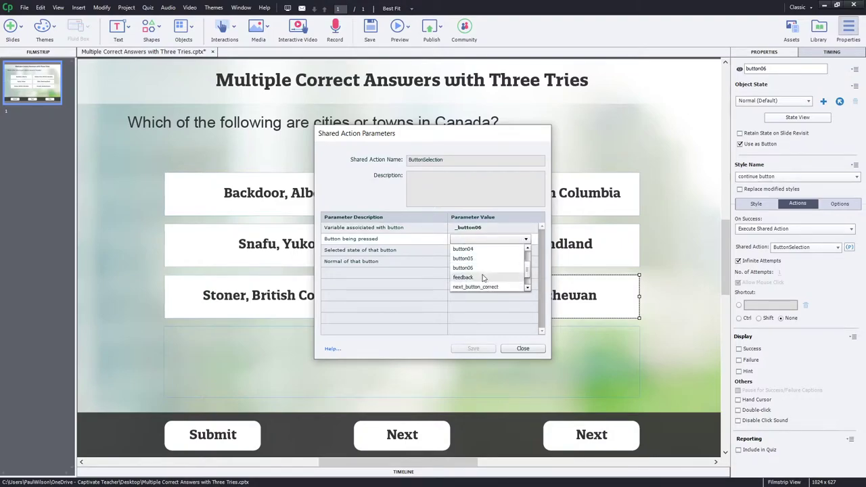
pyautogui.click(483, 277)
pyautogui.click(487, 252)
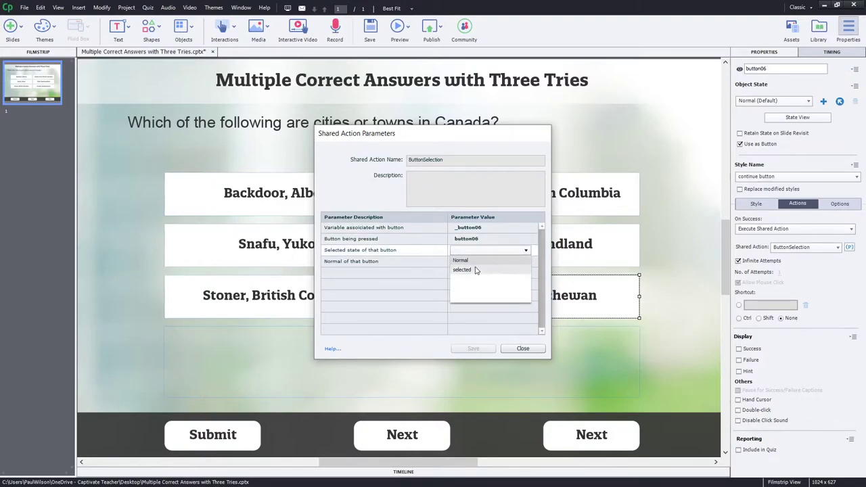
pyautogui.click(474, 270)
pyautogui.click(482, 263)
pyautogui.click(478, 272)
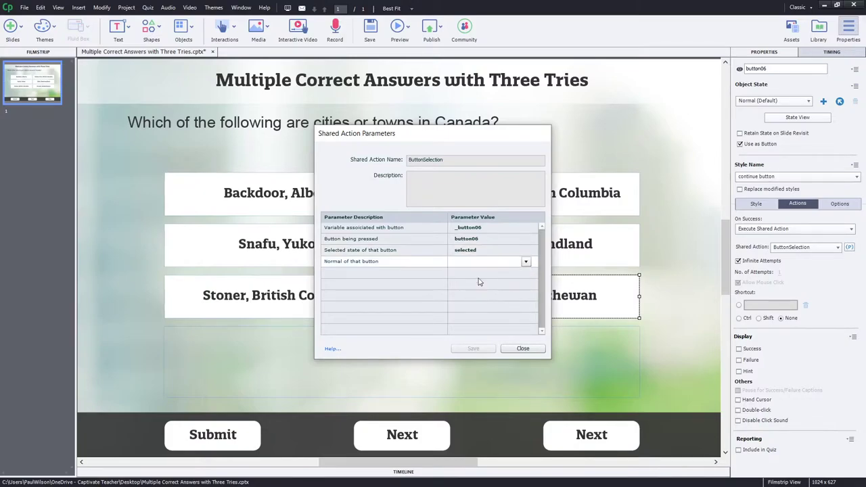
pyautogui.click(540, 351)
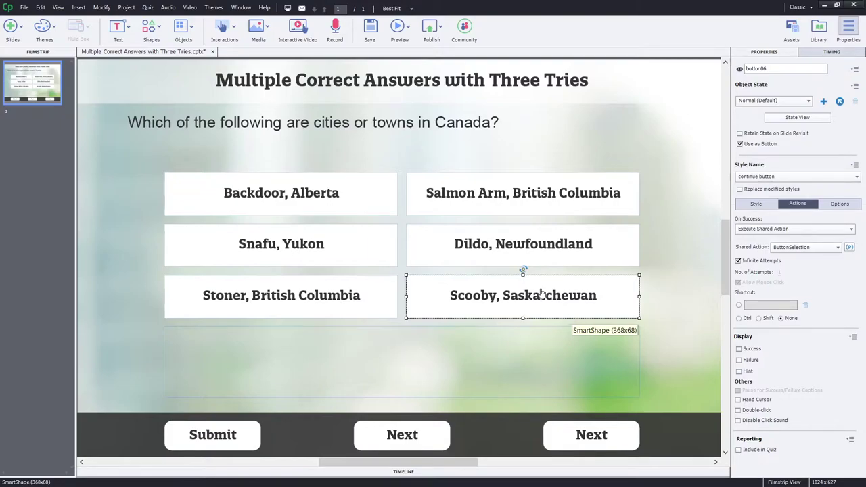
# - Save the project and start an HTML5 preview of it in the browser
pyautogui.click(371, 28)
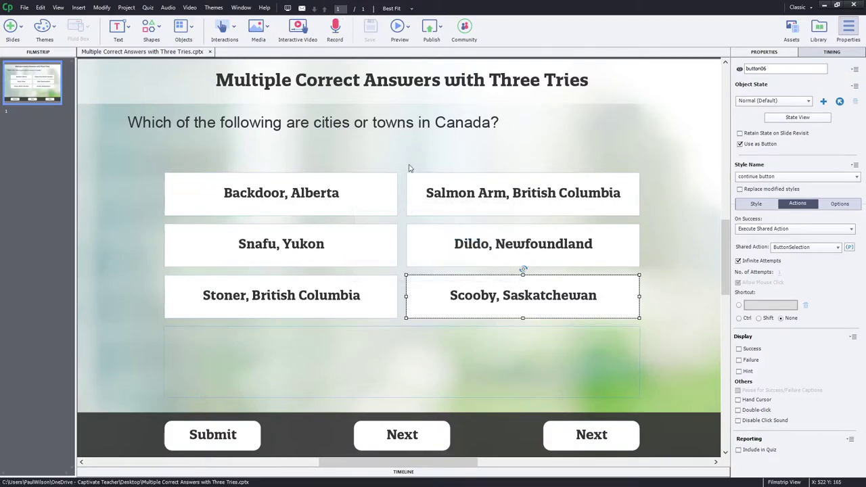
pyautogui.click(400, 27)
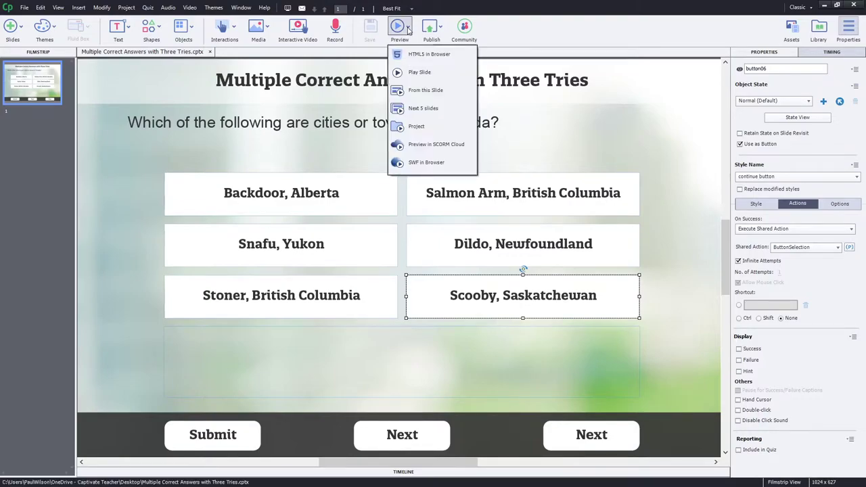
pyautogui.click(415, 55)
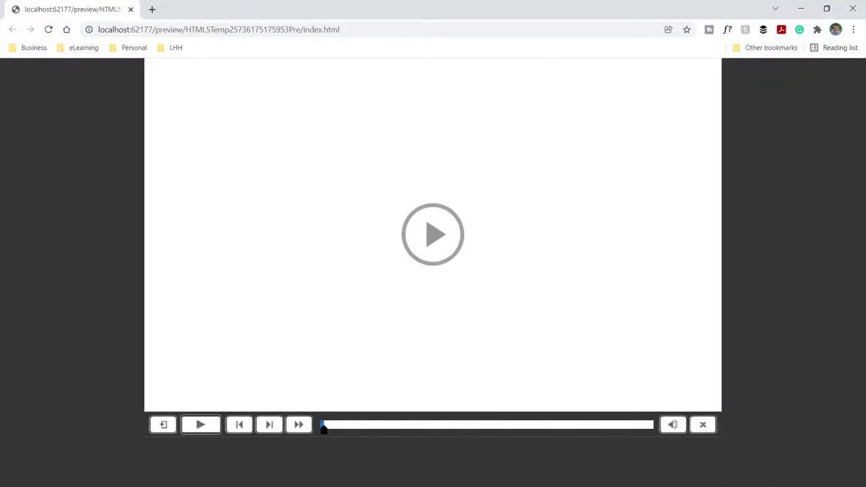
pyautogui.click(431, 237)
# - Test the question preview by selecting all six answer buttons one after another
pyautogui.click(339, 179)
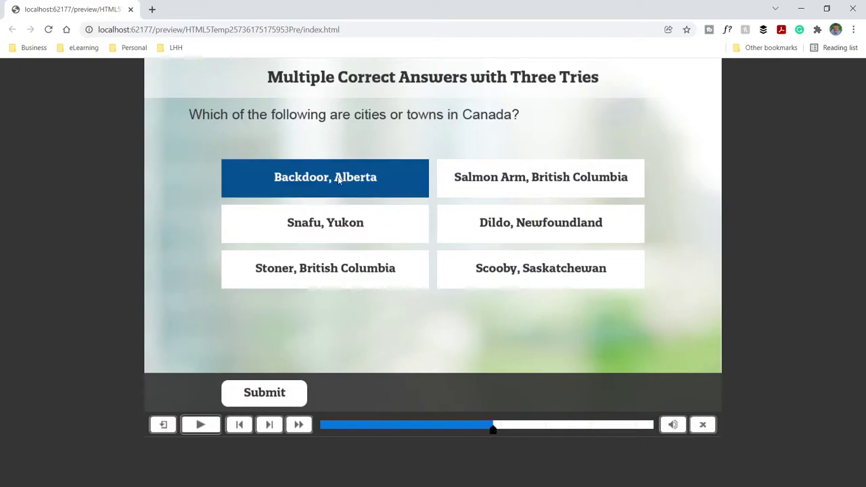
pyautogui.click(343, 220)
pyautogui.click(381, 270)
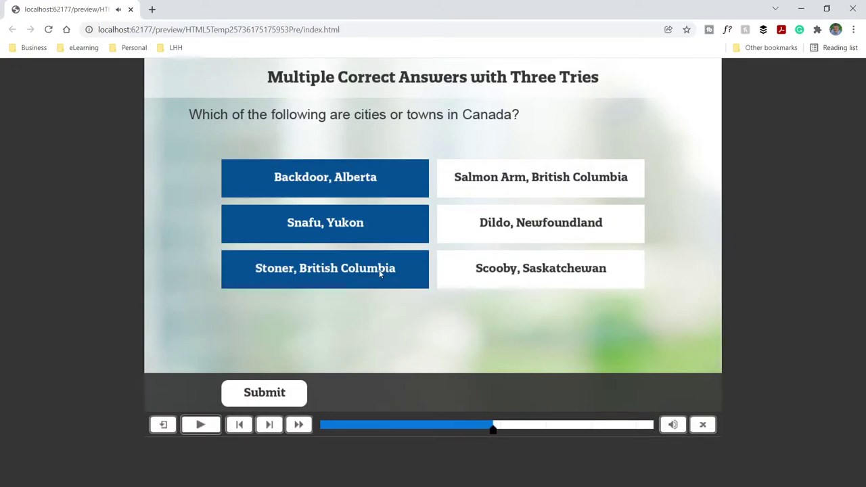
pyautogui.click(504, 179)
pyautogui.click(507, 234)
pyautogui.click(512, 273)
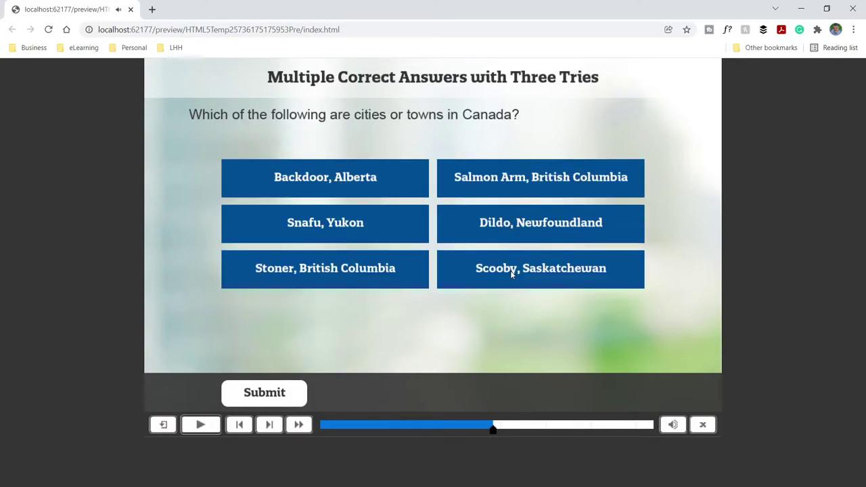
# - Deselect all six answer buttons in the preview to test switching back to the normal state
pyautogui.click(513, 220)
pyautogui.click(396, 231)
pyautogui.click(556, 175)
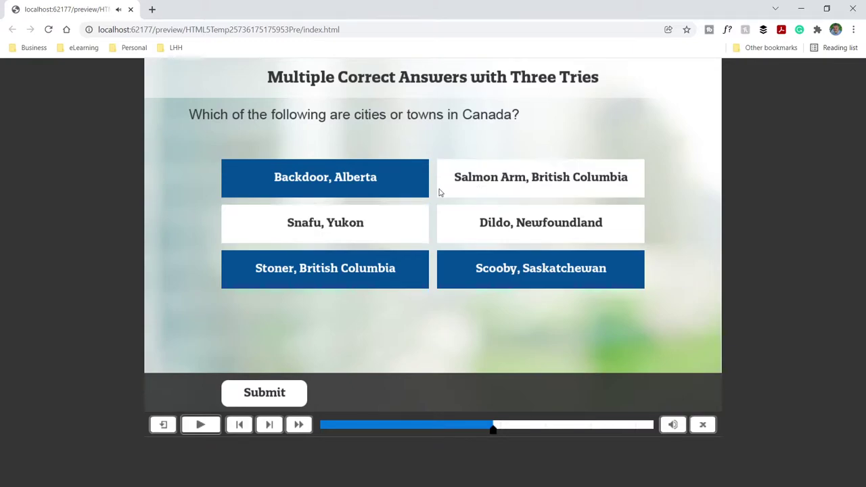
pyautogui.click(389, 183)
pyautogui.click(507, 266)
pyautogui.click(374, 270)
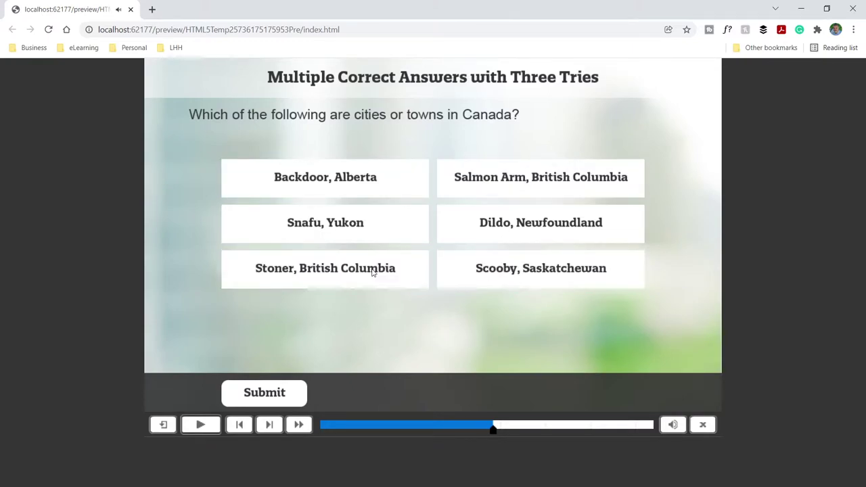
# - Select all six answer buttons again in a mixed order, starting with Snafu, Yukon, and close the preview
pyautogui.click(370, 241)
pyautogui.click(381, 265)
pyautogui.click(547, 216)
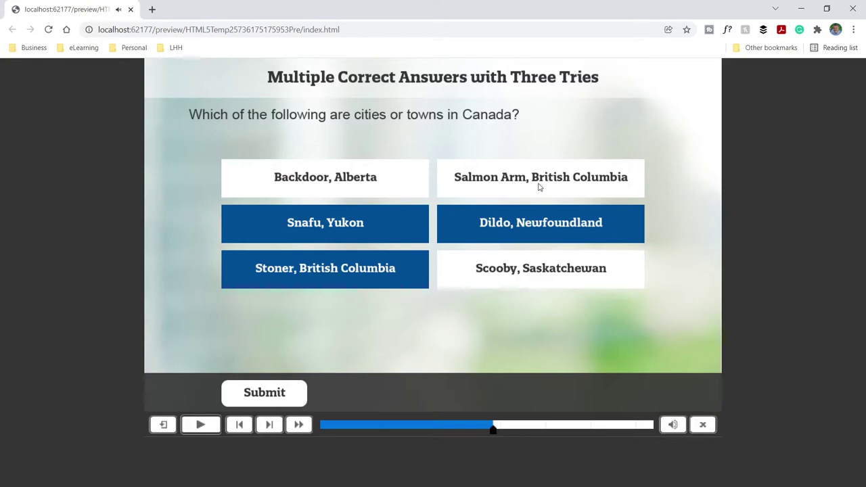
pyautogui.click(540, 188)
pyautogui.click(351, 193)
pyautogui.click(506, 267)
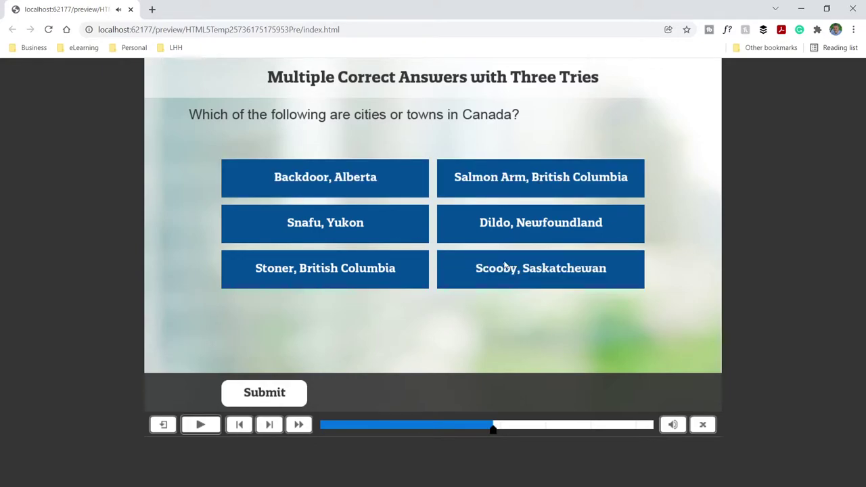
pyautogui.click(851, 10)
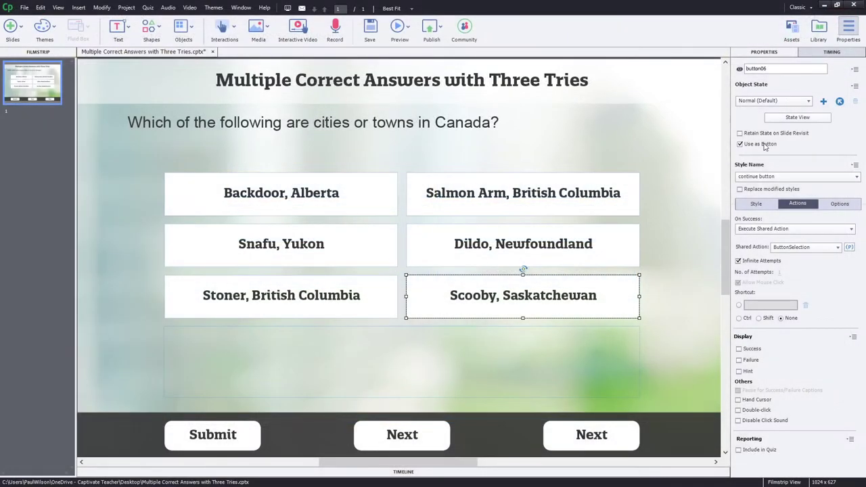
# - Disable the click sound for all six answer buttons at once
pyautogui.moveTo(666, 196); pyautogui.dragTo(193, 368)
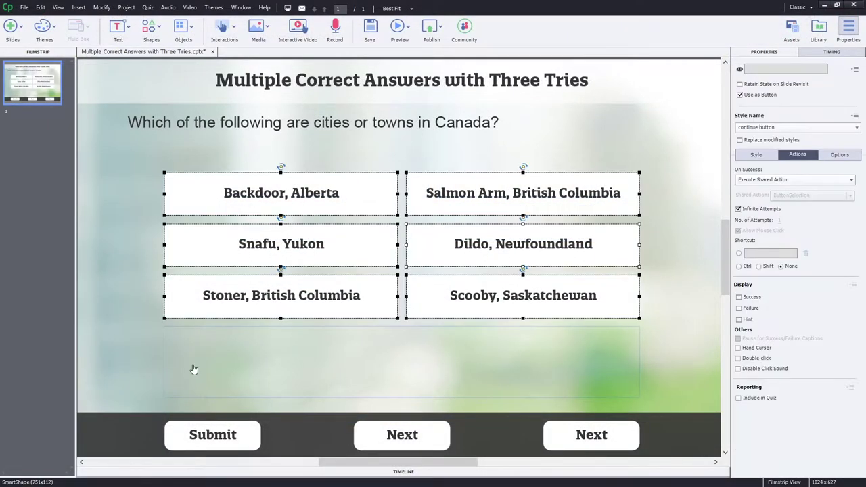
pyautogui.click(777, 371)
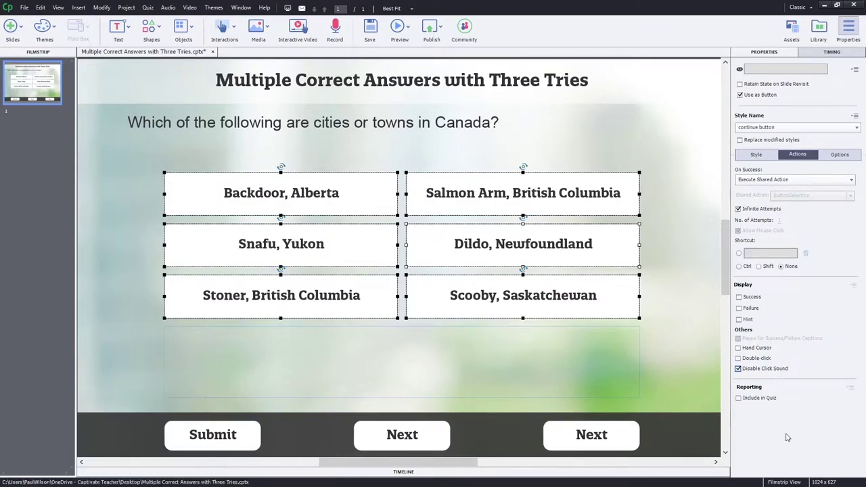
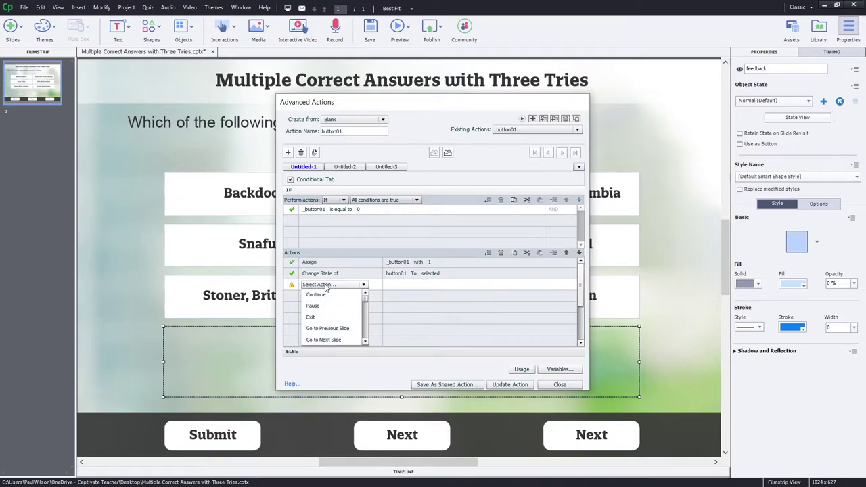
# - Add a Change State of action to the IF block of button01 that sets feedback to Normal
pyautogui.scroll(-3, 329, 298)
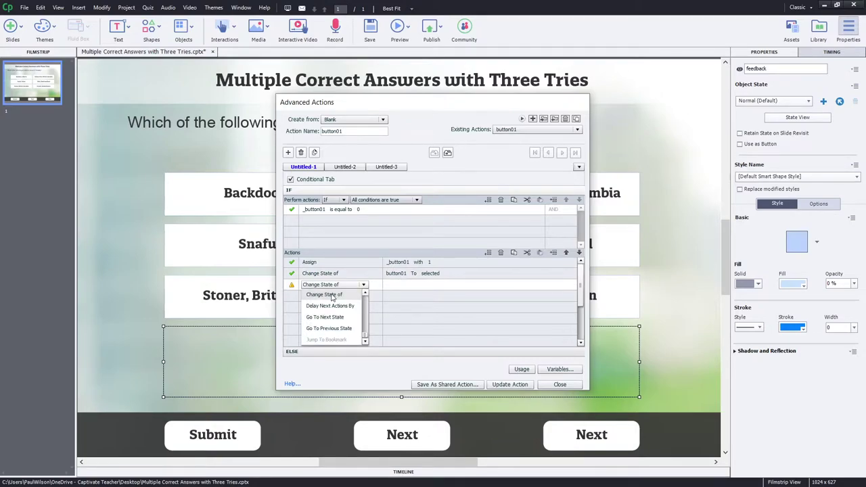
pyautogui.click(332, 295)
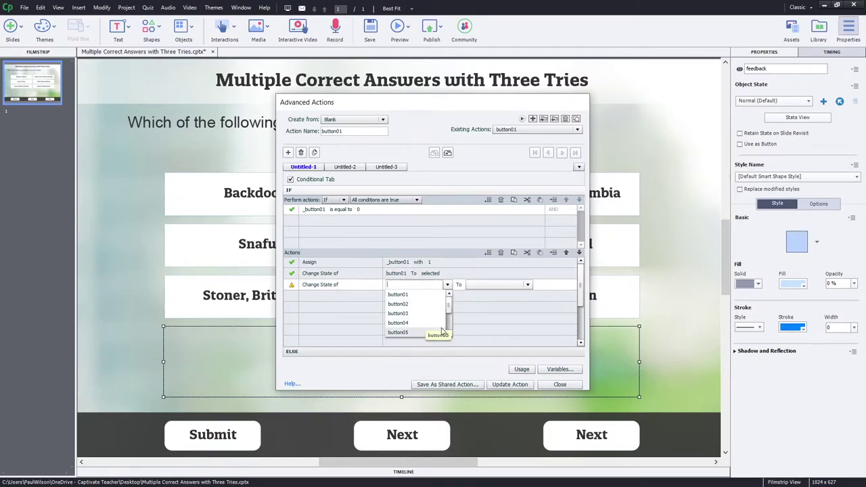
pyautogui.scroll(1, 450, 329)
pyautogui.scroll(-3, 449, 328)
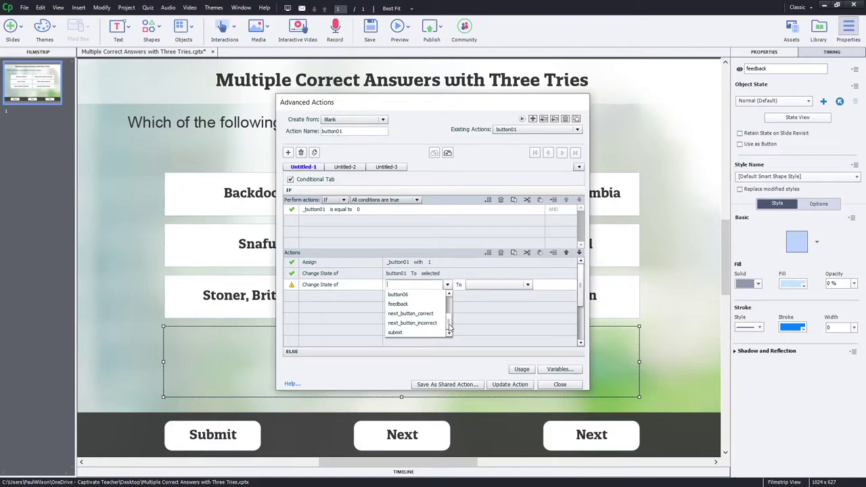
pyautogui.click(390, 305)
pyautogui.scroll(2, 440, 308)
pyautogui.click(451, 292)
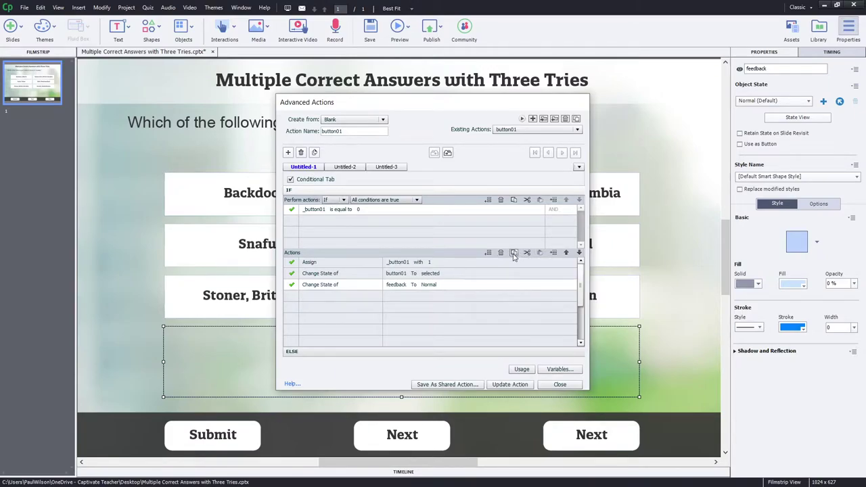
# - Paste the copied feedback-to-Normal action into the ELSE block of button01, below the existing actions
pyautogui.click(443, 352)
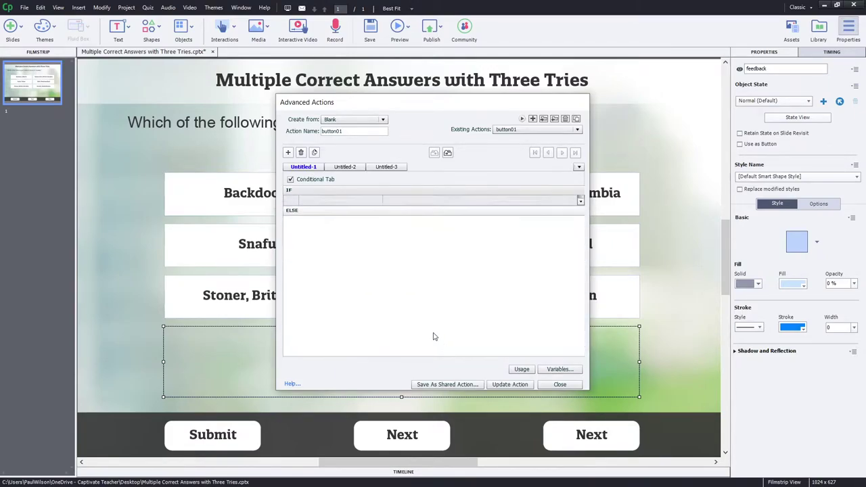
pyautogui.click(421, 238)
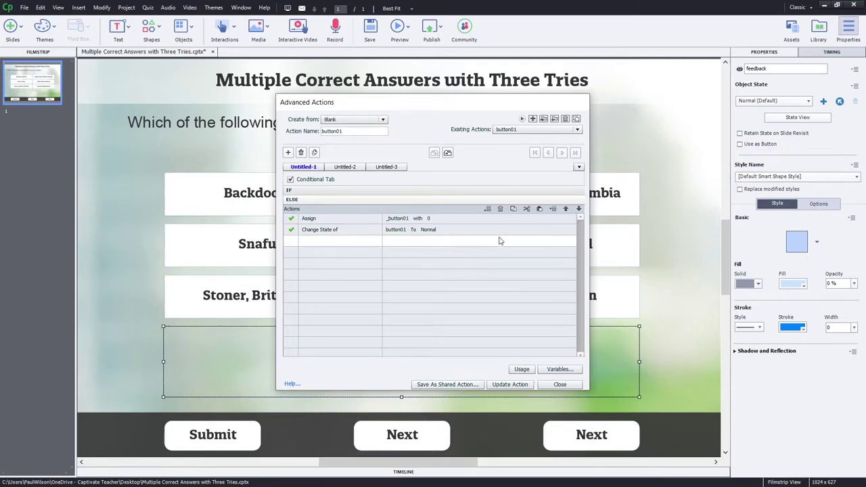
pyautogui.click(539, 211)
# - Start saving the advanced action as a shared action and name it NewButtonPress
pyautogui.click(461, 385)
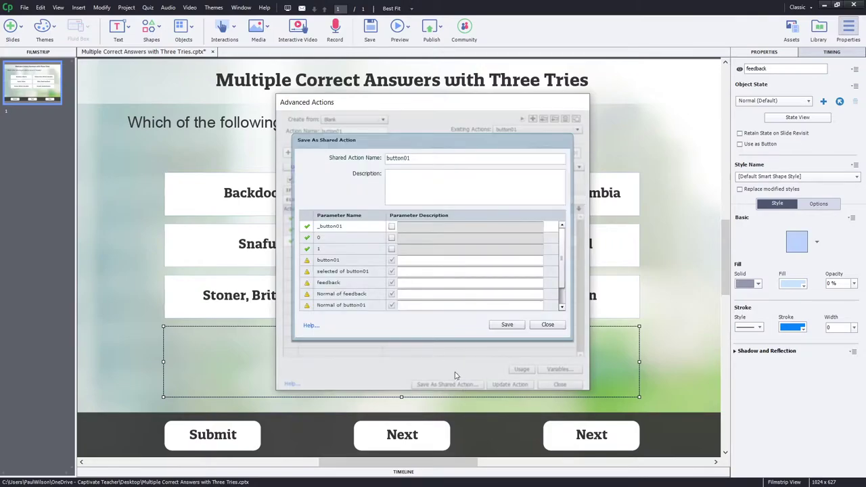
pyautogui.click(423, 159)
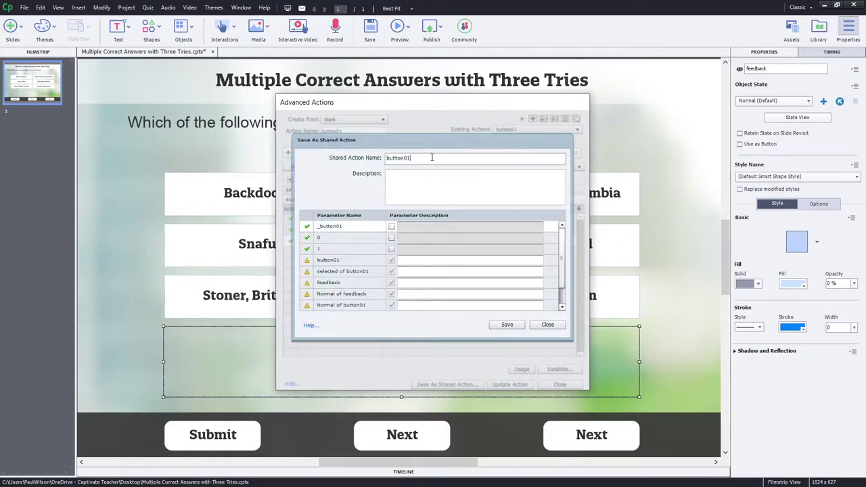
pyautogui.doubleClick(432, 157)
pyautogui.write('ButtonPress')
pyautogui.press('Home')
pyautogui.write('New')
# - Make _button01 a parameter described "variable associated with button", and describe button01 as "Button being pressed" and its selected state as "selected state of button"
pyautogui.click(391, 226)
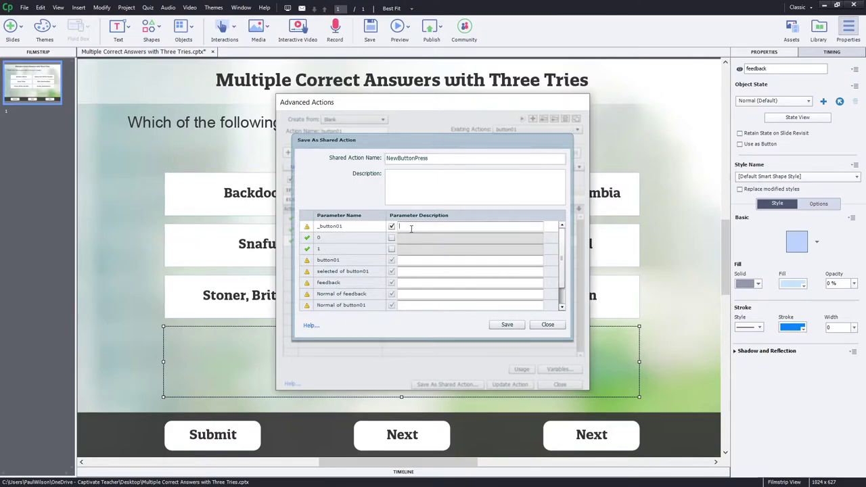
pyautogui.write('variable associated with button')
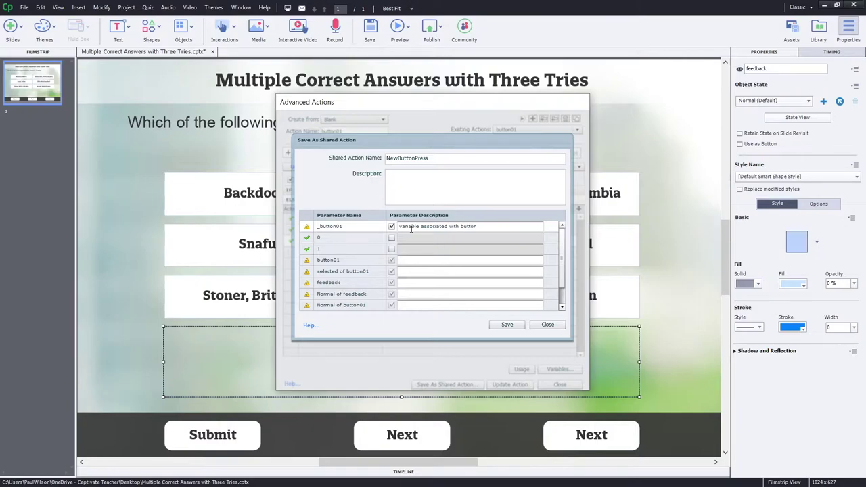
pyautogui.click(423, 259)
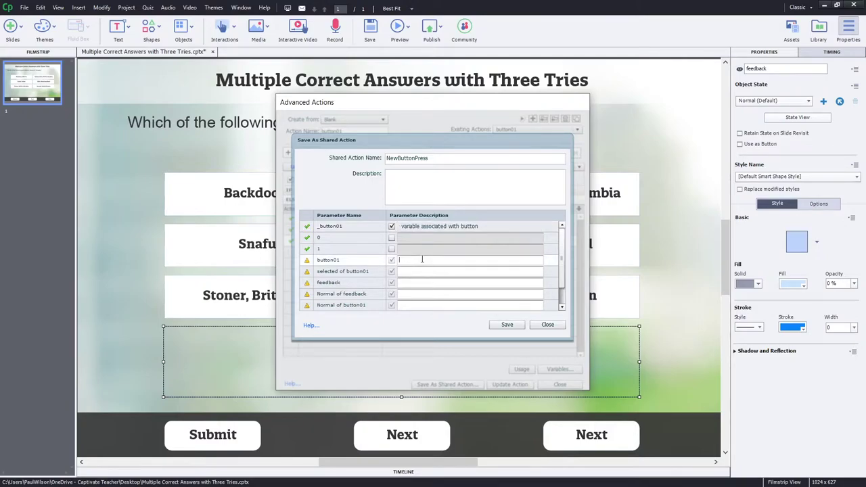
pyautogui.write('Button being pressed')
pyautogui.click(440, 271)
pyautogui.write('sele')
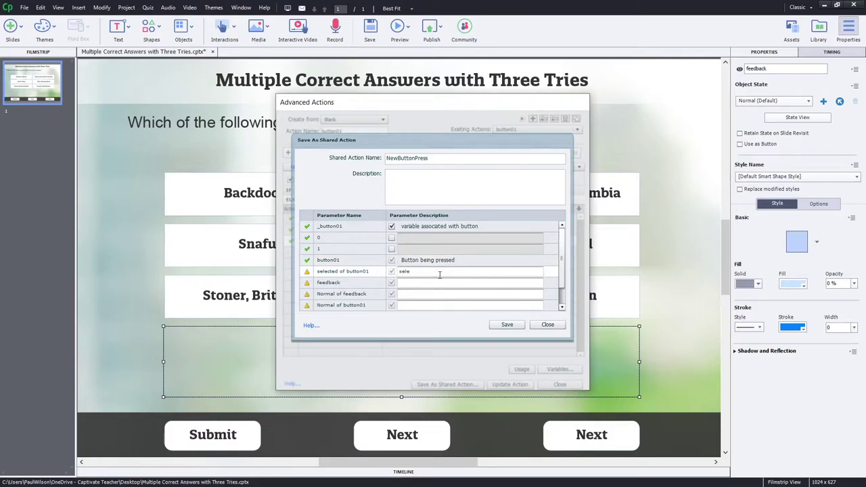
pyautogui.write('cted state of button')
# - Describe feedback as "feedback caption", its Normal state as "normal state of feedback caption" and button01's Normal state as "normal state of button being pressed"
pyautogui.click(440, 283)
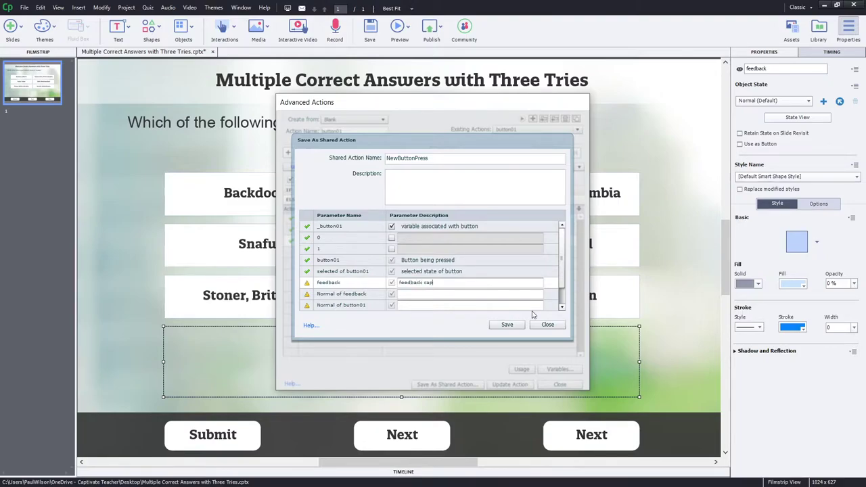
pyautogui.click(496, 294)
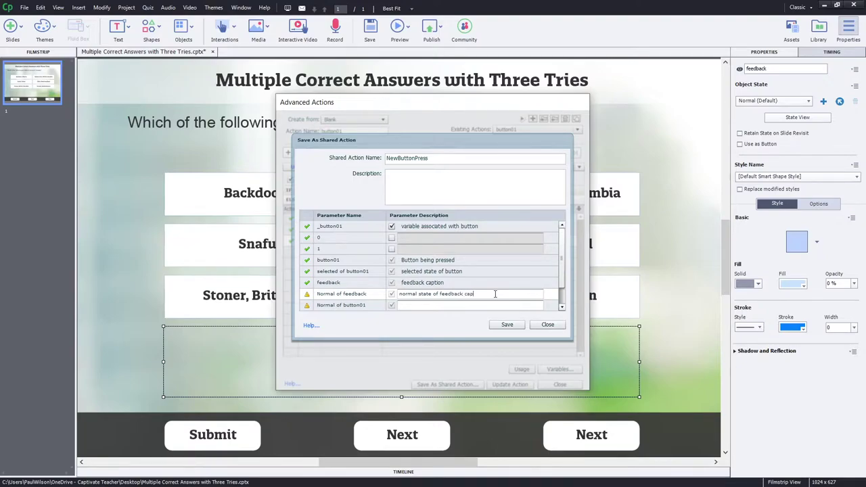
pyautogui.scroll(-1, 487, 291)
pyautogui.click(457, 291)
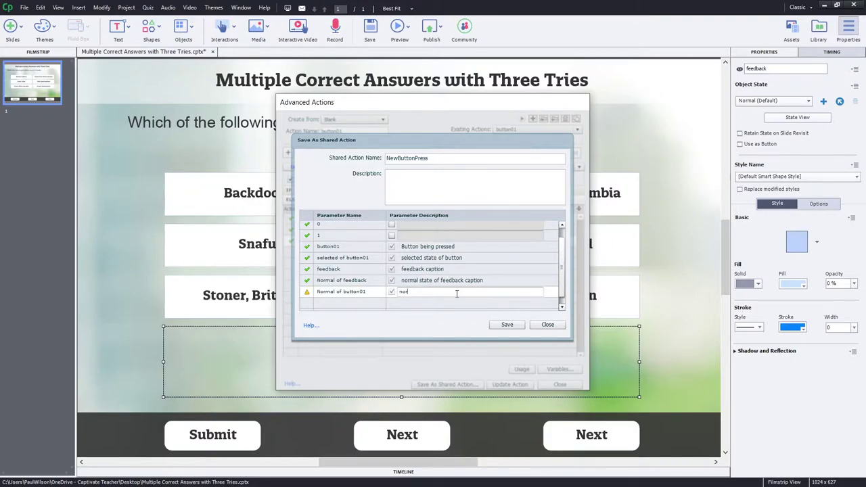
pyautogui.write('normal state of button being pressed')
# - Extend the parameter description for the selected state of button01 to "selected state of button being pressed"
pyautogui.click(466, 260)
pyautogui.click(466, 259)
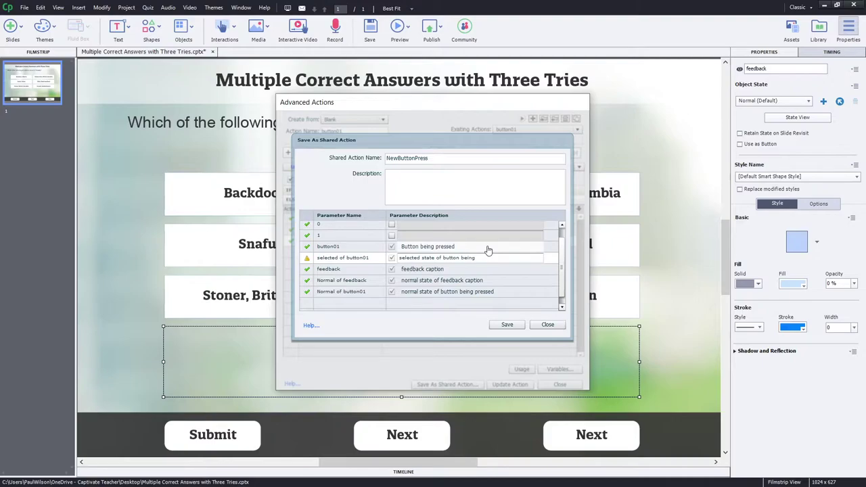
pyautogui.write('being pressed')
pyautogui.press('Return')
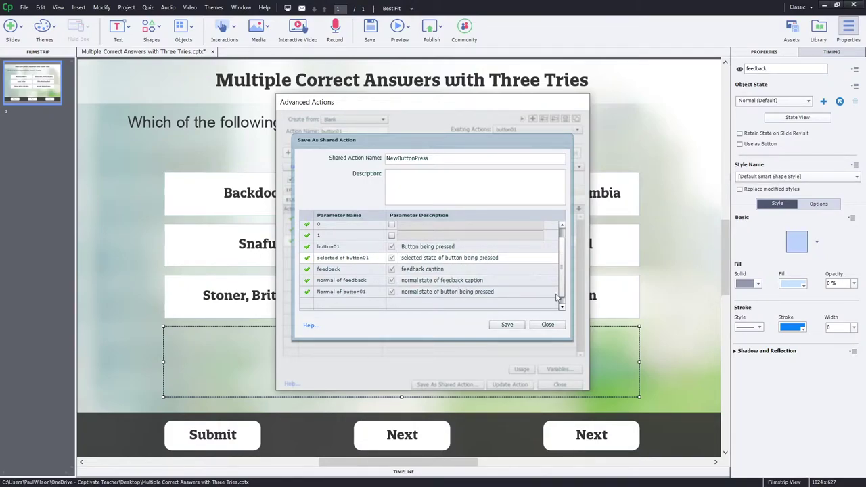
# - Review the parameter descriptions and save the NewButtonPress shared action
pyautogui.moveTo(560, 296); pyautogui.dragTo(561, 262)
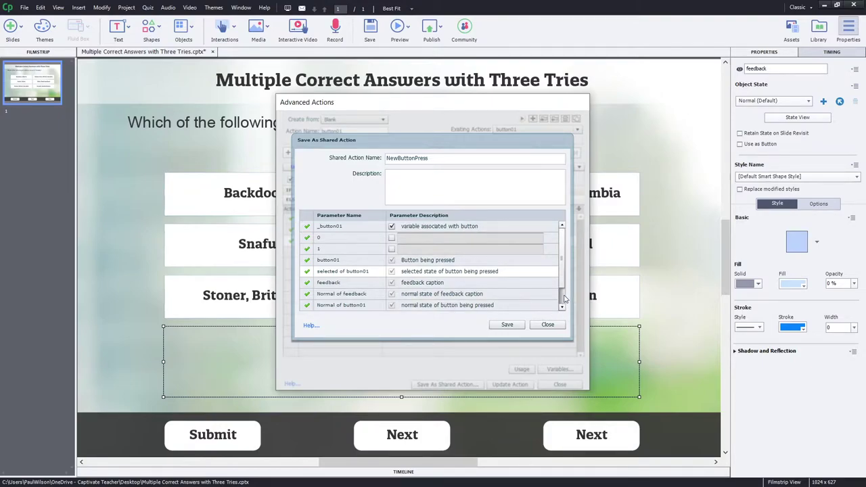
pyautogui.scroll(-1, 562, 274)
pyautogui.scroll(1, 563, 272)
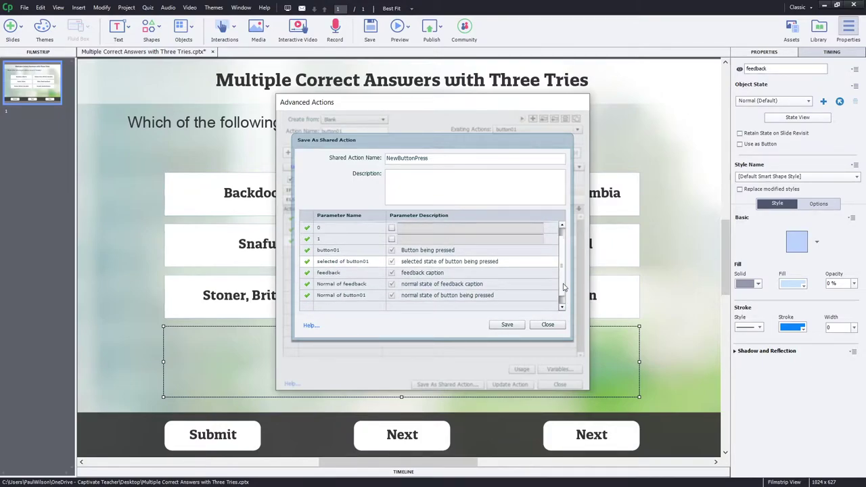
pyautogui.click(508, 325)
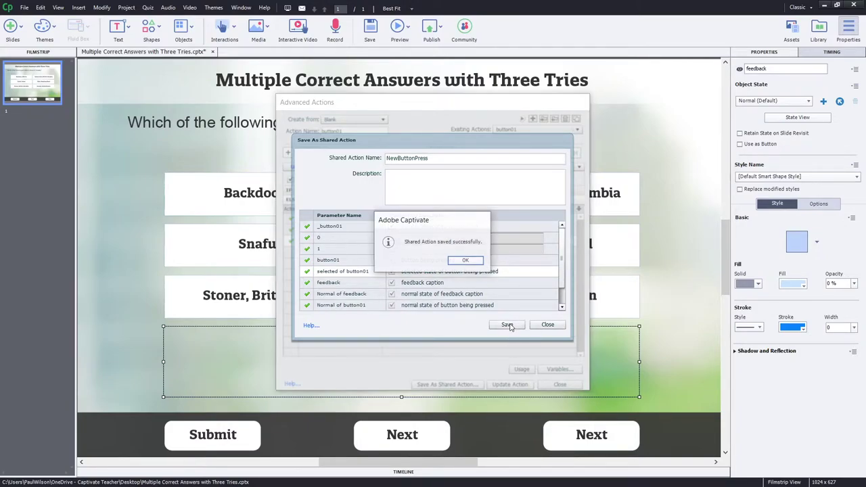
pyautogui.click(468, 260)
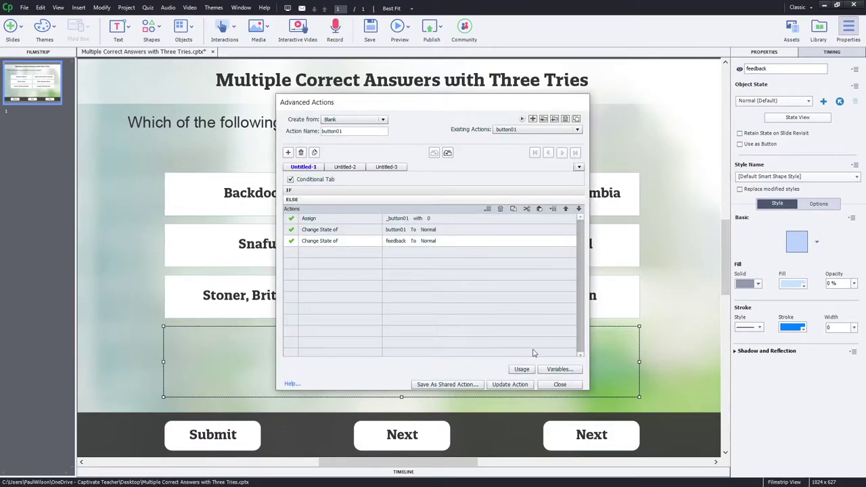
# - Update the button01 advanced action and close the Advanced Actions dialog
pyautogui.click(509, 385)
pyautogui.click(454, 259)
pyautogui.click(561, 384)
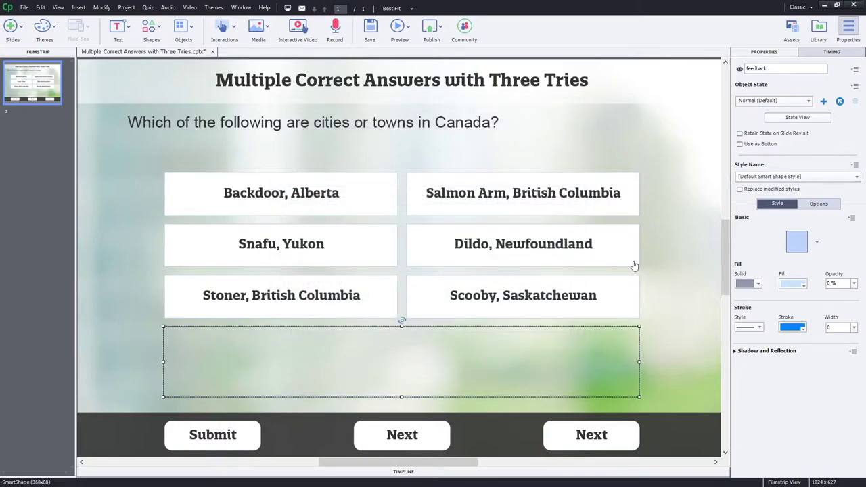
# - Assign the NewButtonPress shared action to the "Backdoor, Alberta" button and open its parameters
pyautogui.click(266, 208)
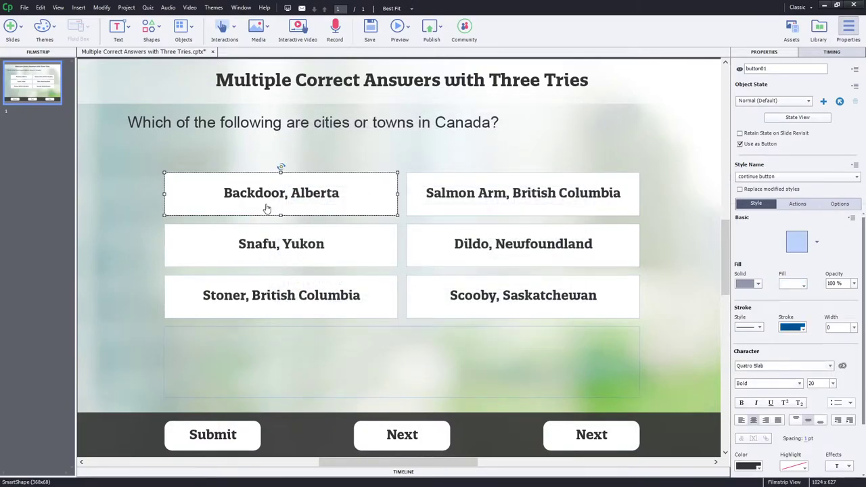
pyautogui.click(797, 204)
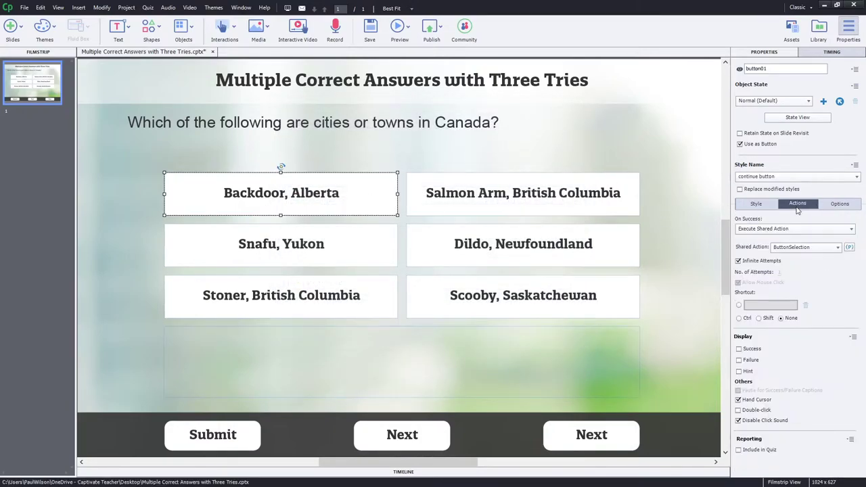
pyautogui.click(806, 247)
pyautogui.click(804, 269)
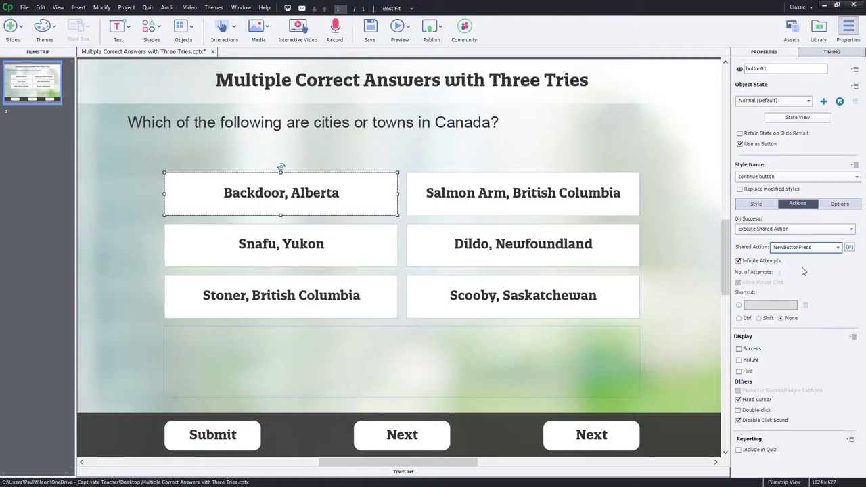
pyautogui.click(850, 247)
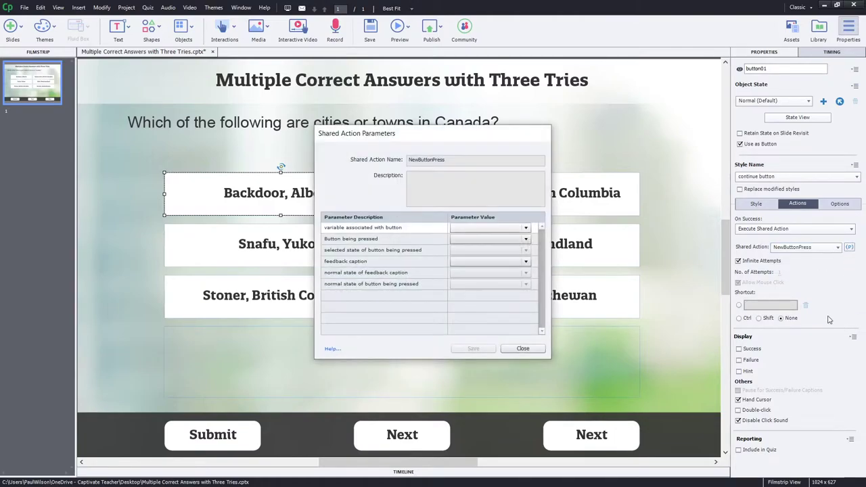
# - For the "Backdoor, Alberta" button, set the associated variable to _button01, the pressed button to button01 and its selected state to selected
pyautogui.click(474, 227)
pyautogui.click(477, 247)
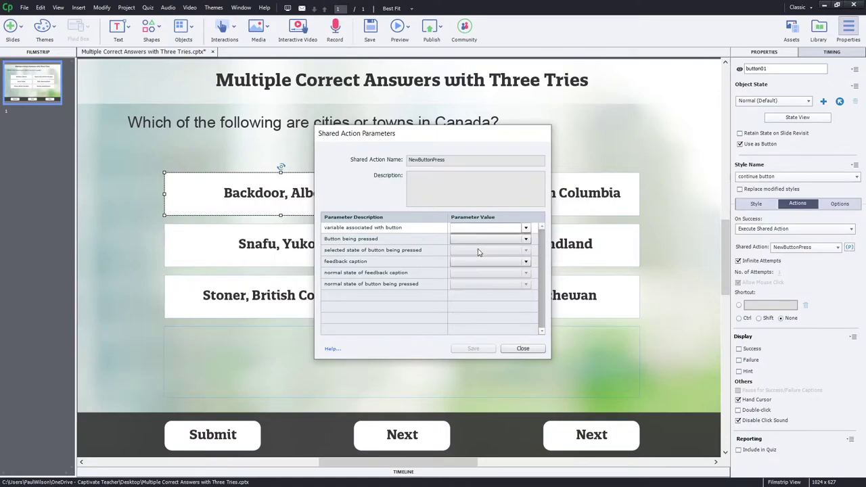
pyautogui.click(483, 242)
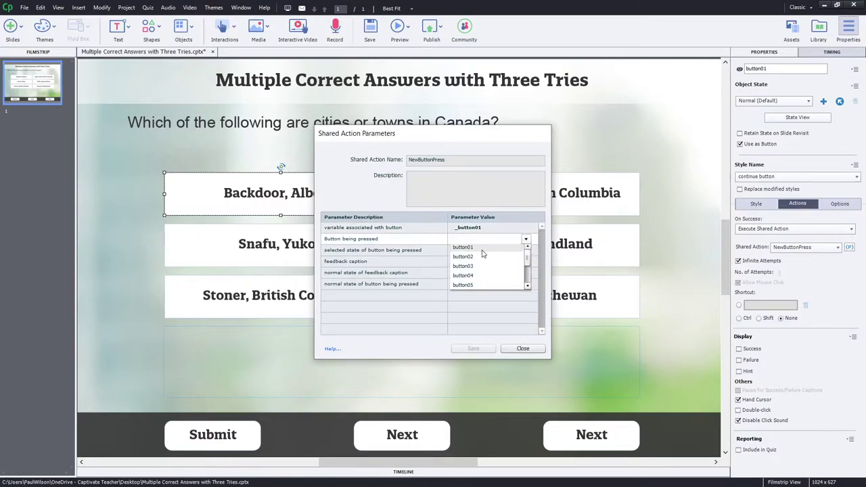
pyautogui.click(481, 249)
pyautogui.click(478, 251)
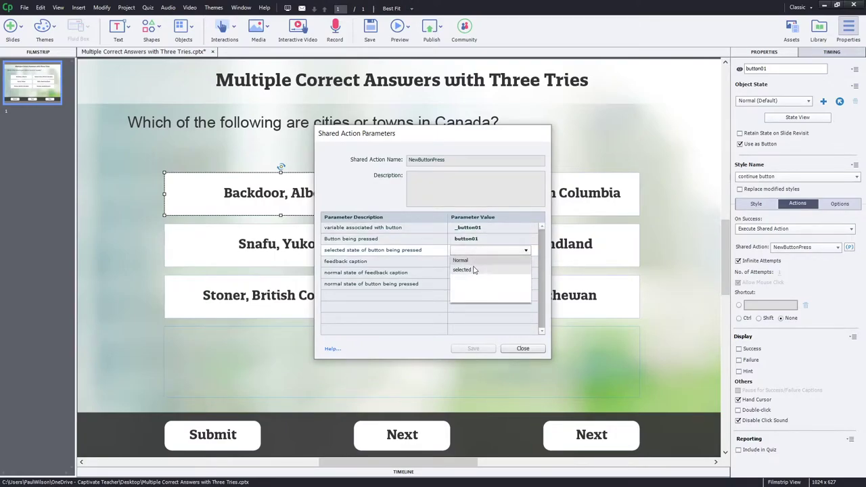
pyautogui.click(474, 269)
# - Set button01's feedback caption parameter to feedback and both normal-state parameters to Normal, and save the parameters
pyautogui.click(466, 264)
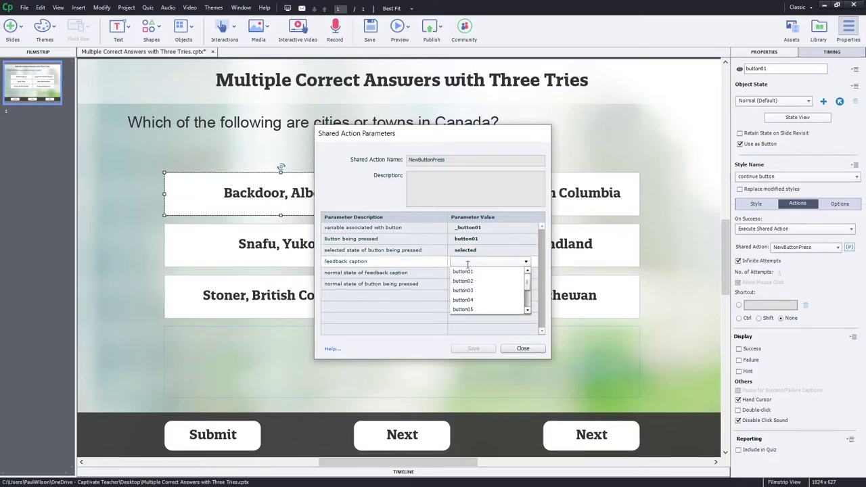
pyautogui.scroll(-1, 489, 296)
pyautogui.click(482, 300)
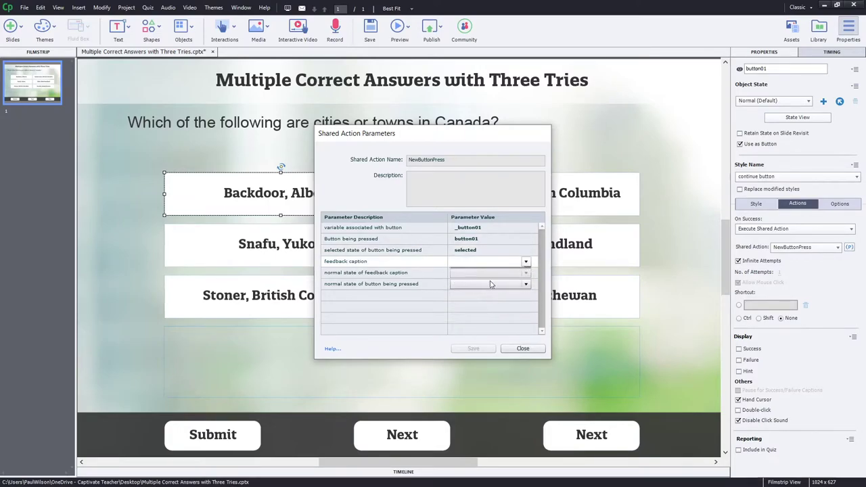
pyautogui.click(485, 274)
pyautogui.click(483, 284)
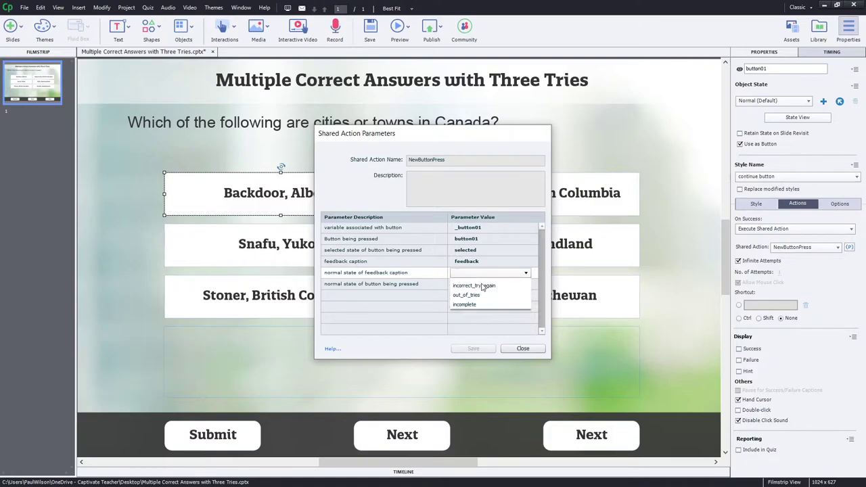
pyautogui.click(474, 287)
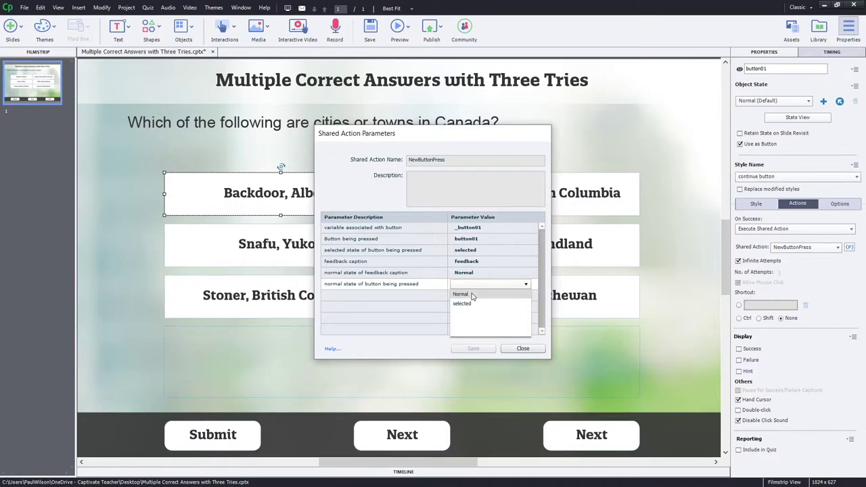
pyautogui.click(473, 295)
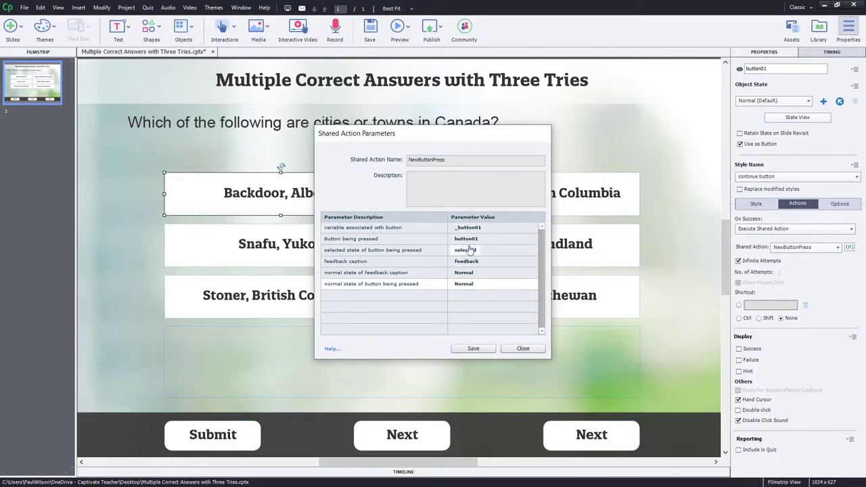
pyautogui.click(473, 350)
# - Assign the NewButtonPress shared action to the "Snafu, Yukon" button
pyautogui.click(316, 249)
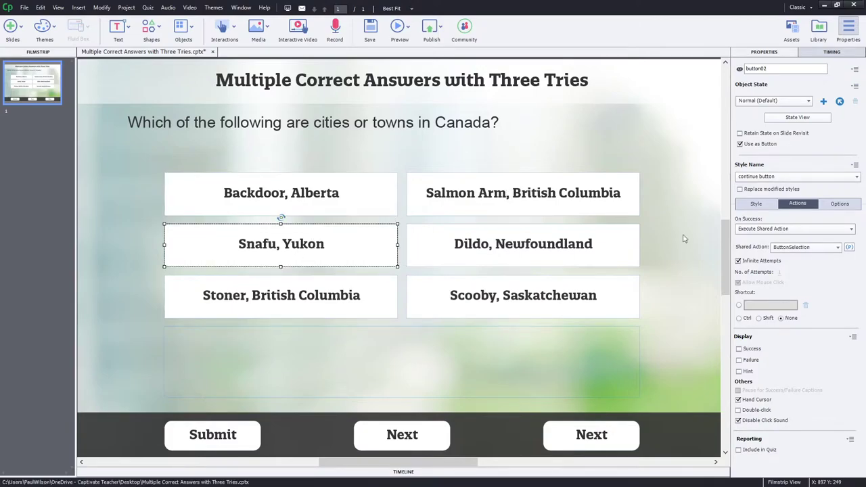
pyautogui.click(812, 247)
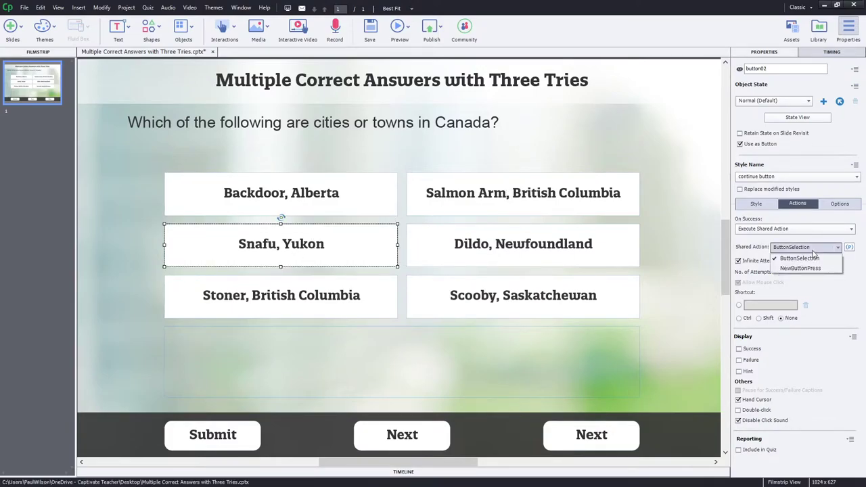
pyautogui.click(809, 268)
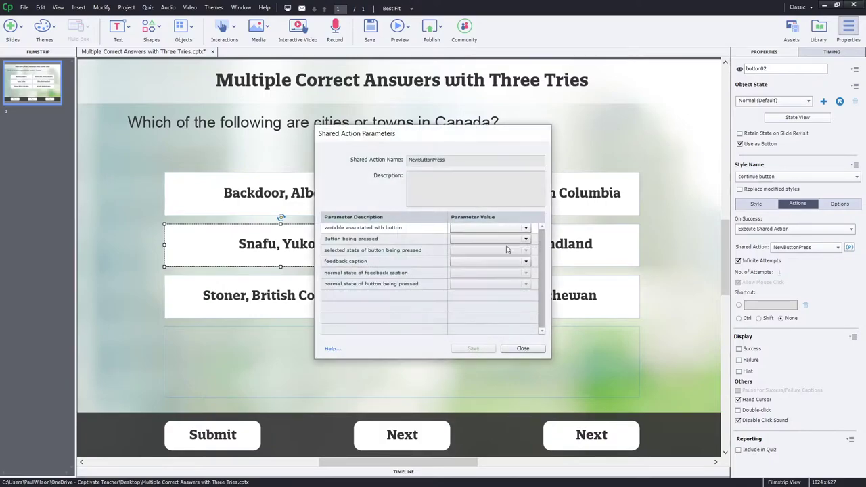
# - For the "Snafu, Yukon" button, set the associated variable to _button02, the pressed button to button02 and its selected state to selected
pyautogui.click(456, 229)
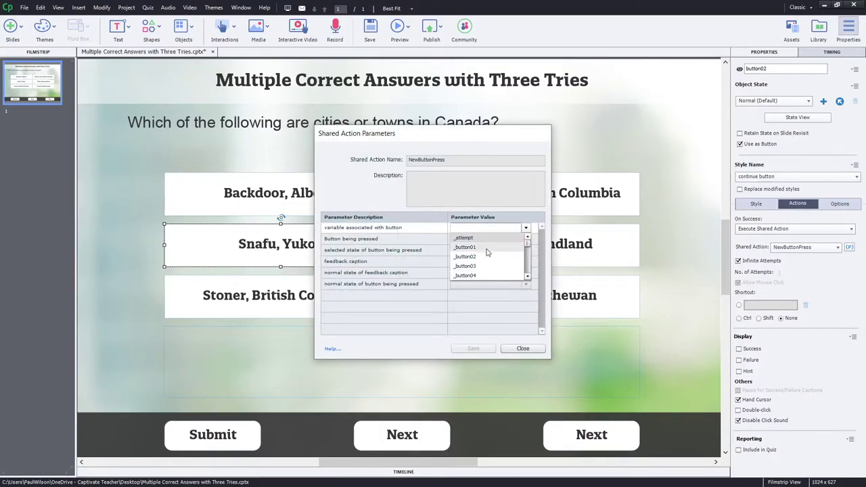
pyautogui.click(482, 257)
pyautogui.click(481, 239)
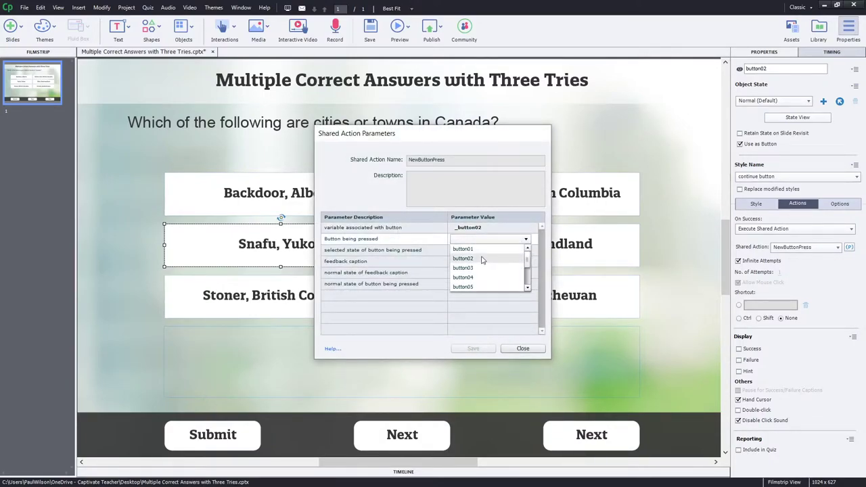
pyautogui.click(482, 258)
pyautogui.click(477, 252)
pyautogui.click(477, 253)
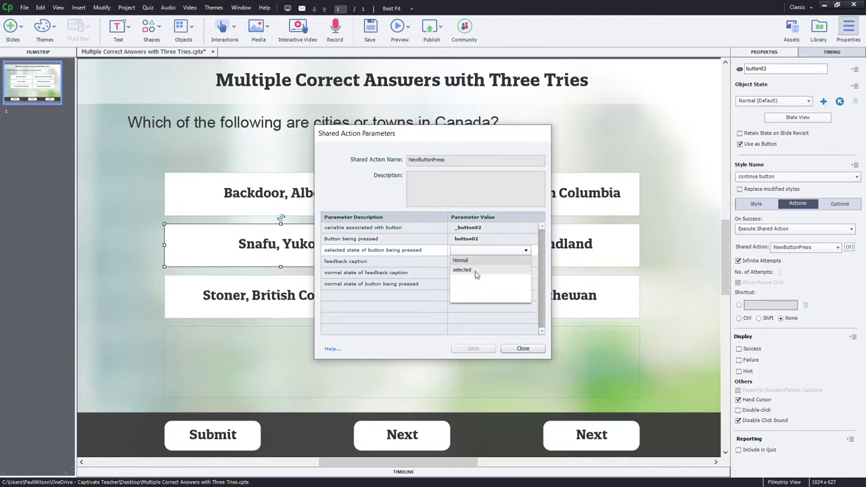
pyautogui.click(463, 270)
# - Set button02's feedback caption parameter to feedback and both normal-state parameters to Normal, and save the parameters
pyautogui.click(472, 263)
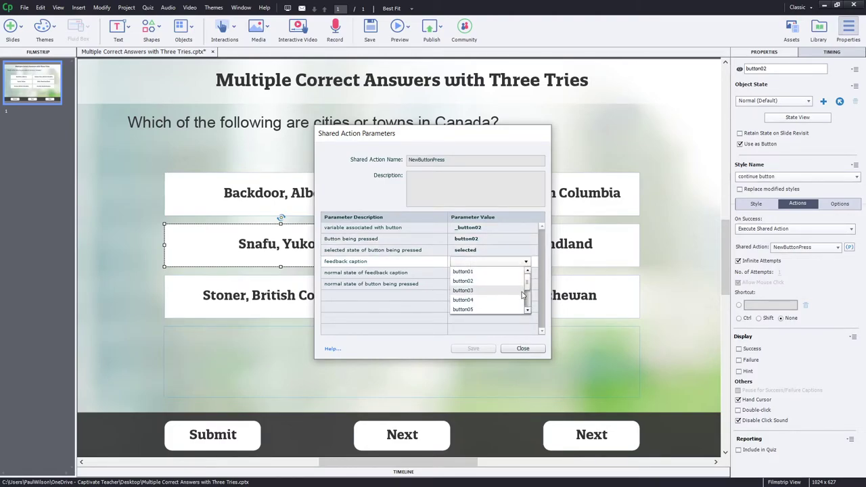
pyautogui.scroll(-2, 466, 283)
pyautogui.click(464, 281)
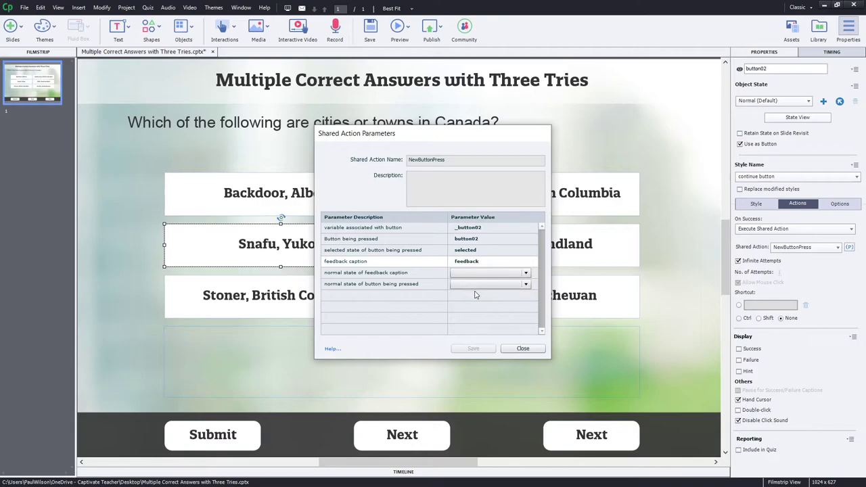
pyautogui.click(474, 274)
pyautogui.click(471, 283)
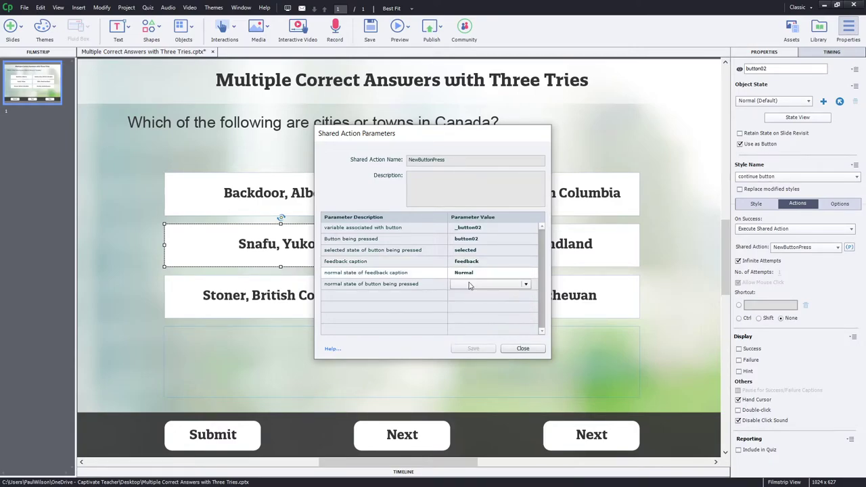
pyautogui.click(470, 283)
pyautogui.click(472, 295)
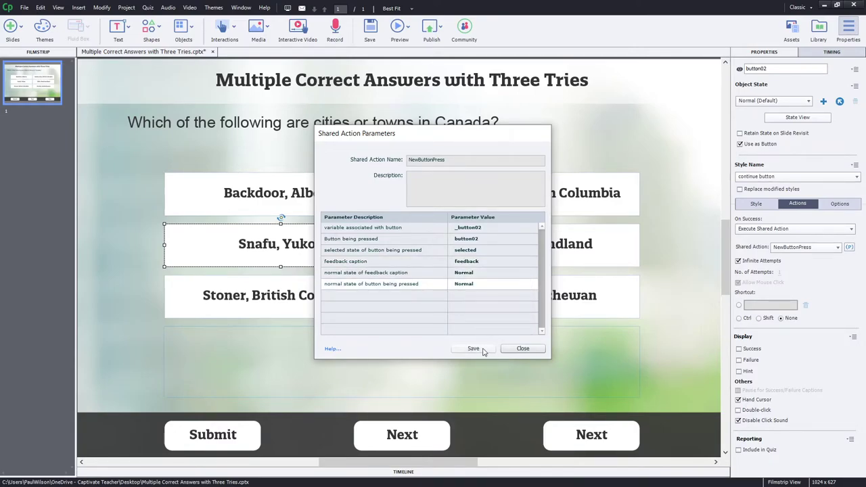
pyautogui.click(473, 349)
# - Assign the NewButtonPress shared action to the "Stoner, British Columbia" button
pyautogui.click(300, 302)
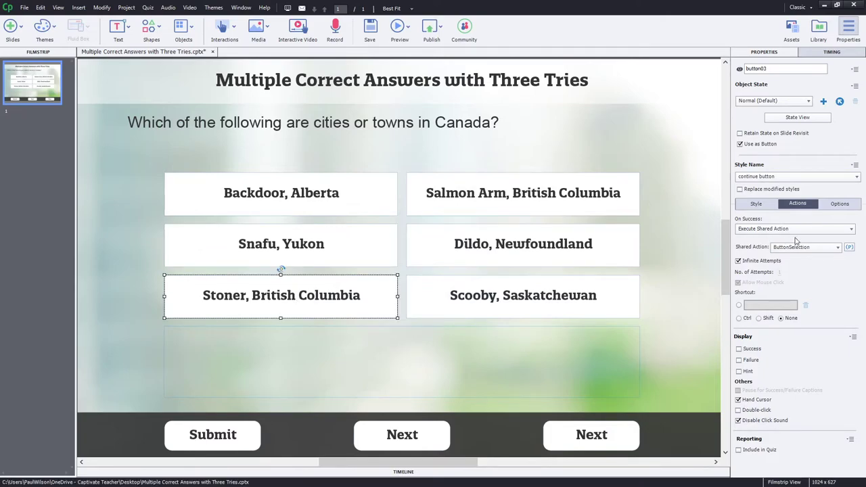
pyautogui.click(813, 247)
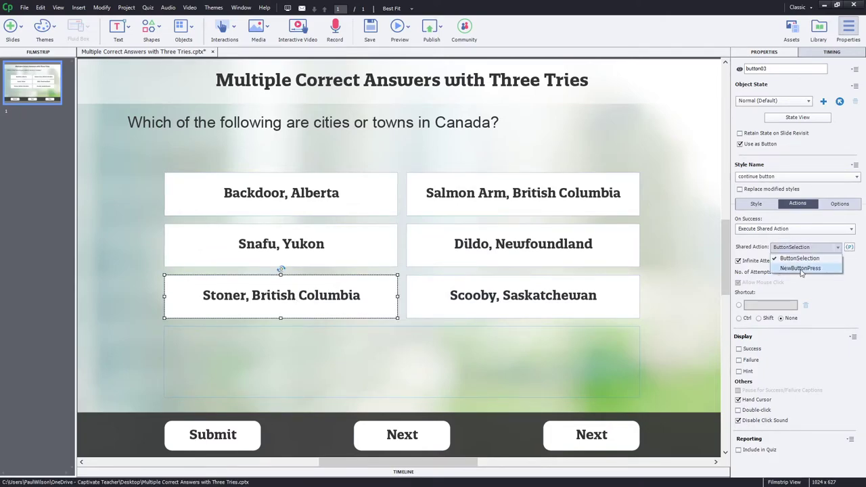
pyautogui.click(802, 268)
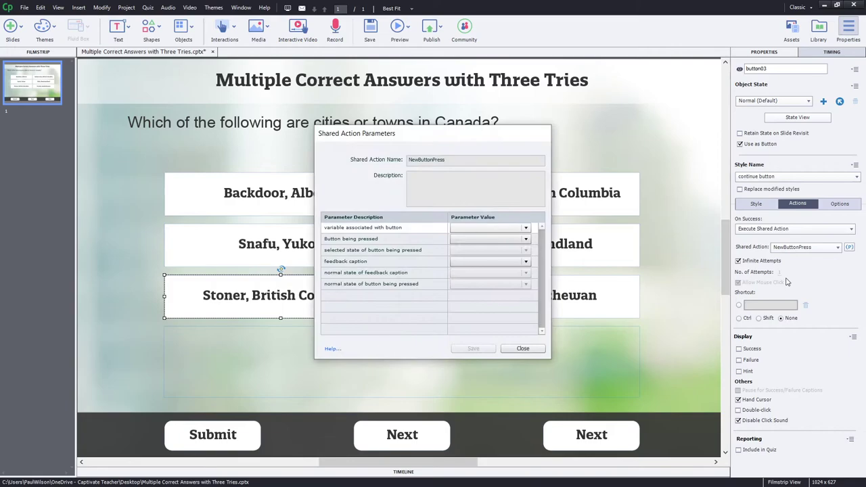
# - For the "Stoner, British Columbia" button, set the associated variable to _button03, the pressed button to button03 and its selected state to selected
pyautogui.click(500, 229)
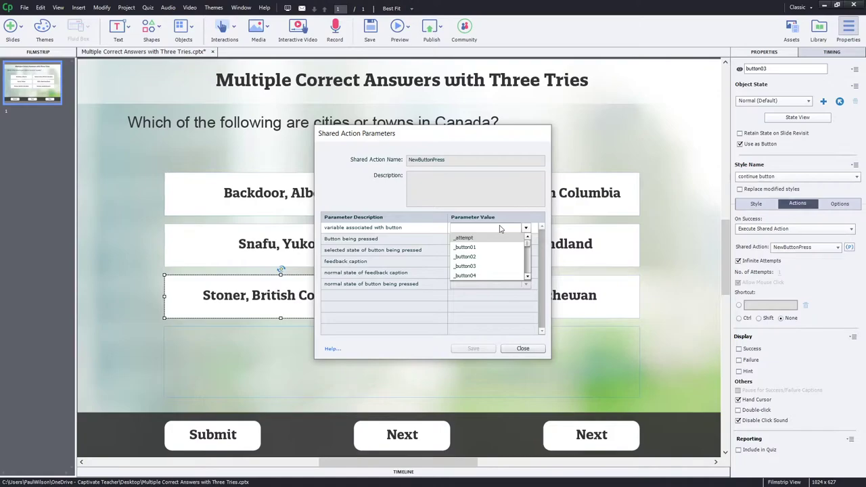
pyautogui.click(482, 266)
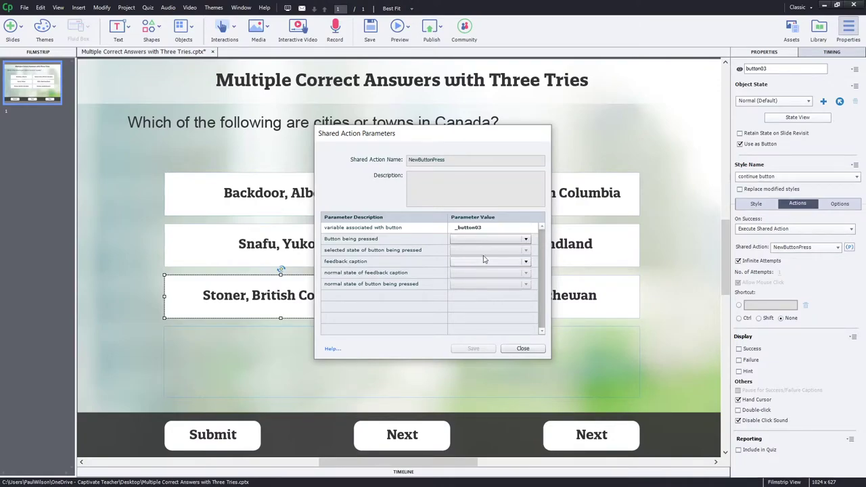
pyautogui.click(473, 243)
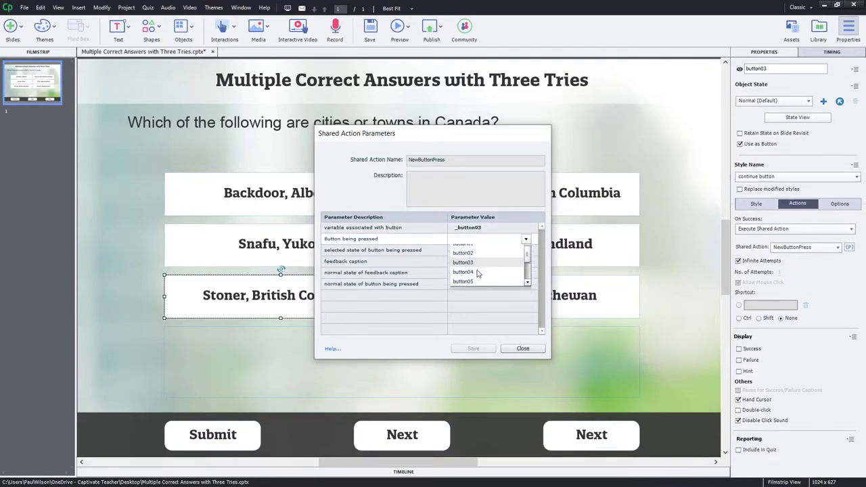
pyautogui.click(478, 272)
pyautogui.click(462, 252)
pyautogui.click(462, 269)
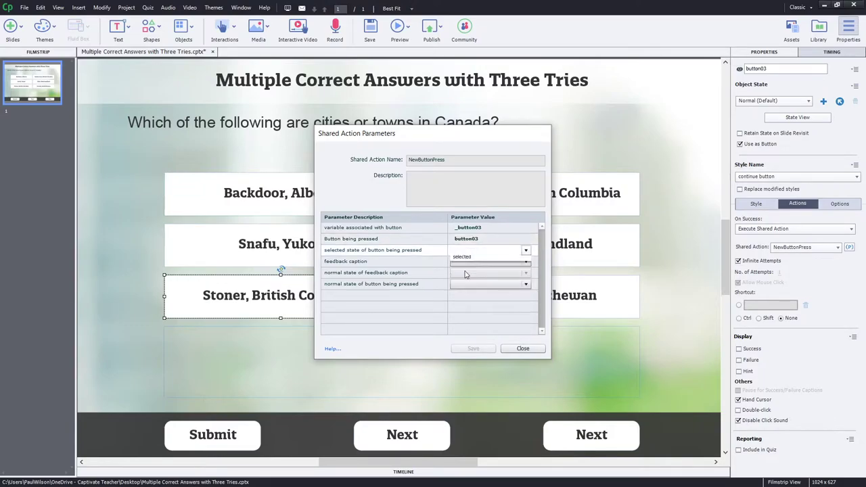
# - Set button03's feedback caption parameter to feedback and both normal-state parameters to Normal, and save the parameters
pyautogui.click(460, 262)
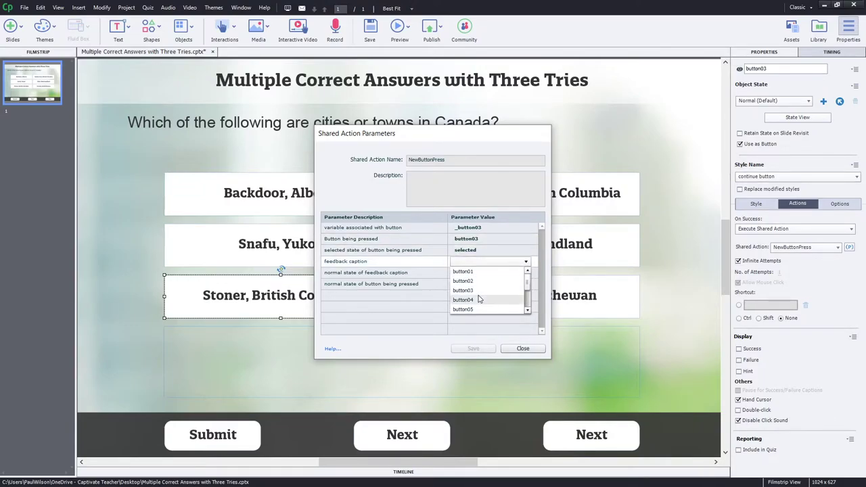
pyautogui.scroll(-3, 479, 300)
pyautogui.click(465, 290)
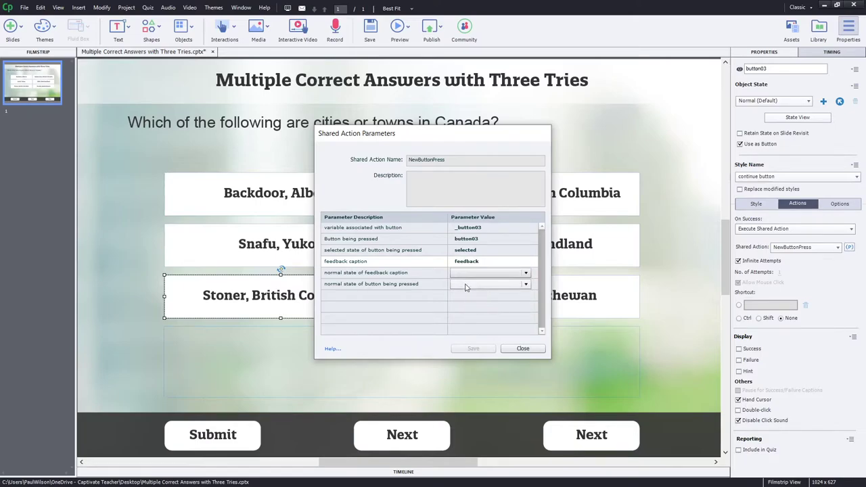
pyautogui.click(474, 272)
pyautogui.click(470, 289)
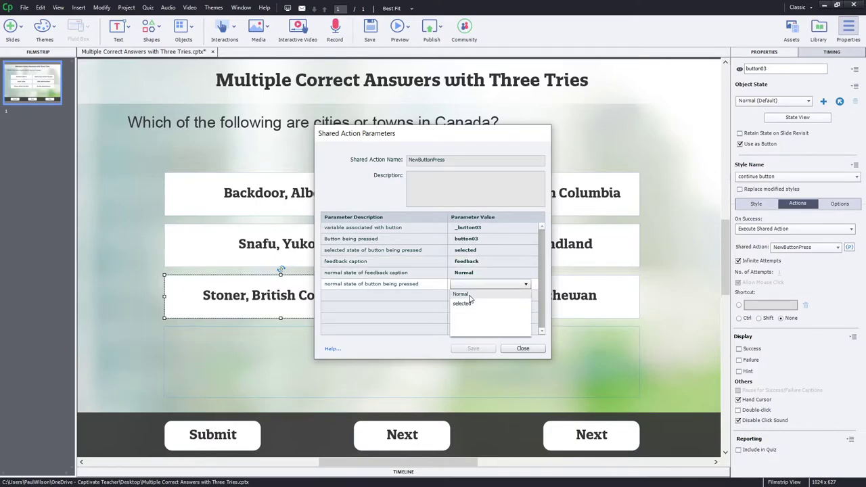
pyautogui.click(472, 300)
pyautogui.click(481, 350)
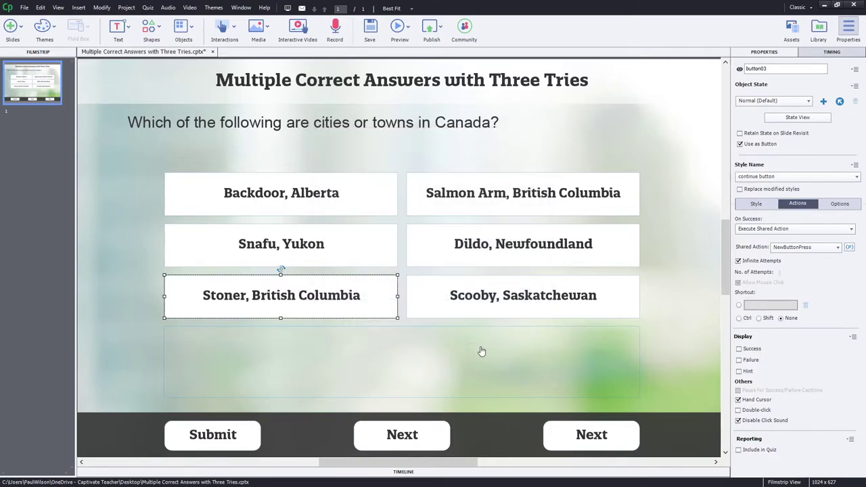
# - Assign the NewButtonPress shared action to the "Salmon Arm, British Columbia" button and open its action parameters
pyautogui.click(503, 197)
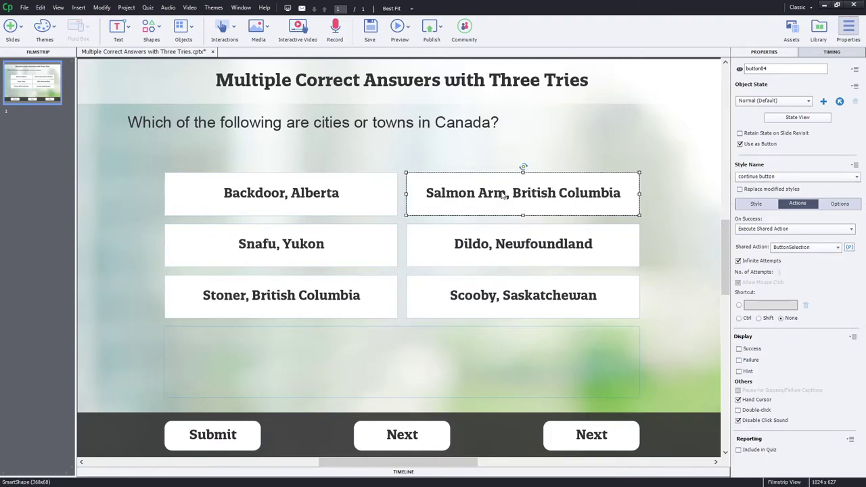
pyautogui.click(824, 247)
pyautogui.click(829, 265)
pyautogui.click(850, 248)
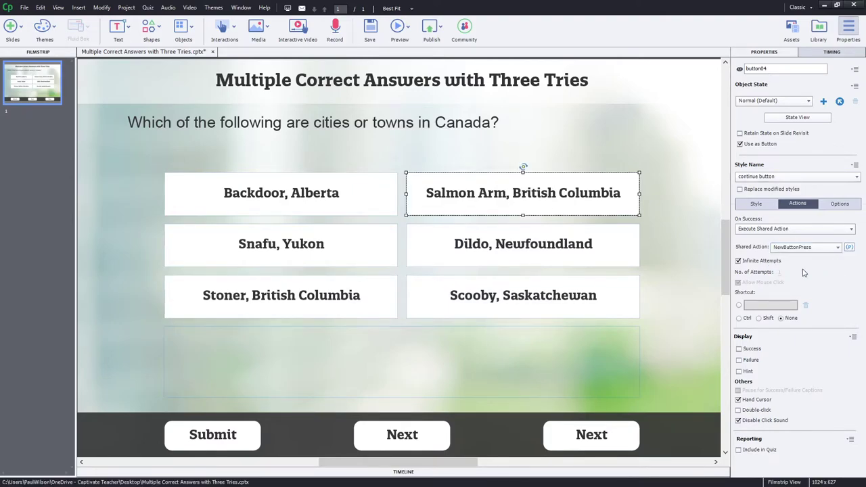
# - For the "Salmon Arm, British Columbia" button, set the associated variable to _button04, the pressed button to button04 and its selected state to selected
pyautogui.click(467, 228)
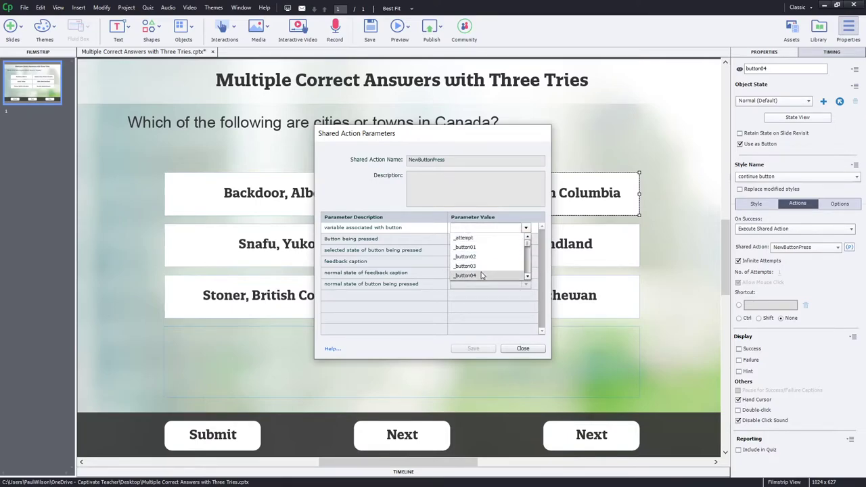
pyautogui.click(482, 274)
pyautogui.click(478, 239)
pyautogui.click(478, 240)
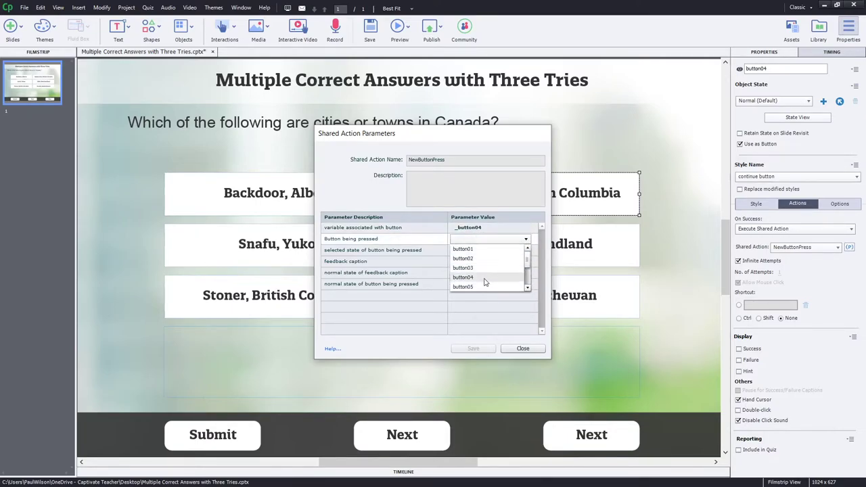
pyautogui.click(483, 277)
pyautogui.click(472, 252)
pyautogui.click(473, 253)
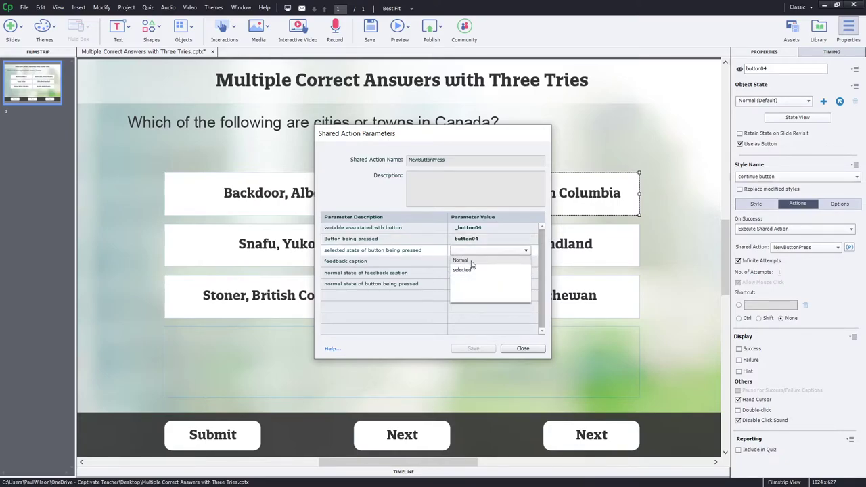
pyautogui.click(466, 270)
# - Set button04's feedback caption parameter to feedback and both normal-state parameters to Normal, and save the parameters
pyautogui.click(470, 263)
pyautogui.click(470, 264)
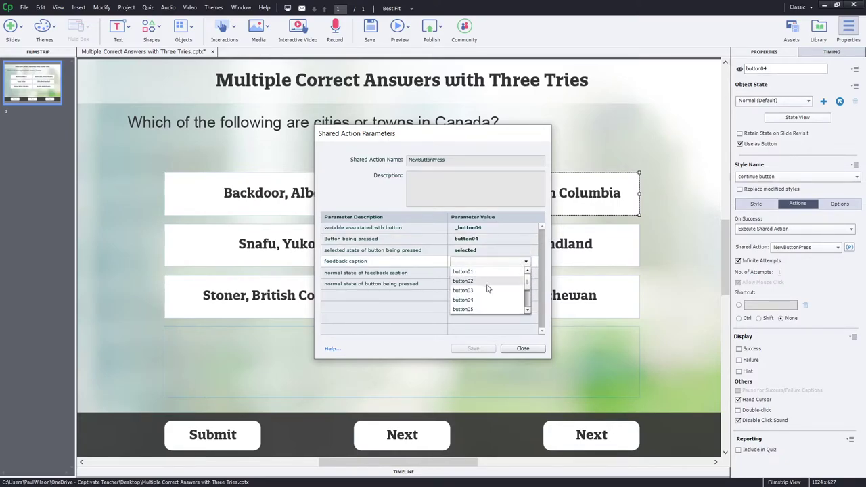
pyautogui.scroll(-2, 487, 288)
pyautogui.click(486, 295)
pyautogui.click(464, 275)
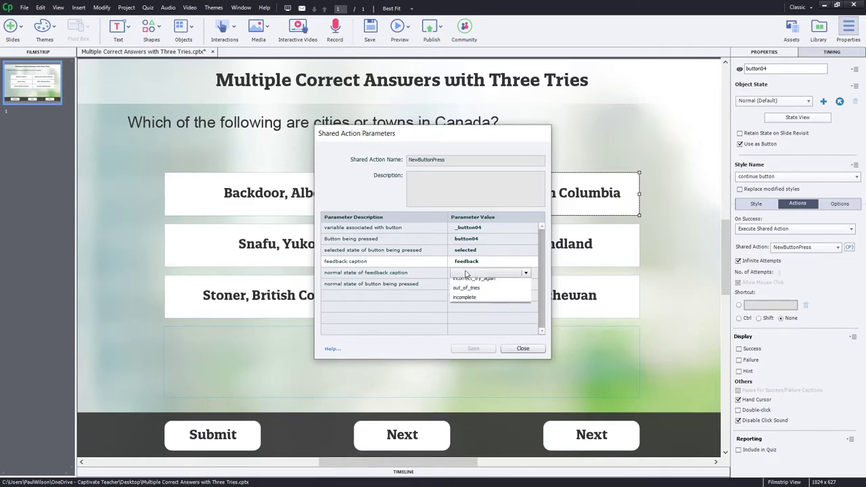
pyautogui.click(465, 275)
pyautogui.click(466, 286)
pyautogui.click(460, 286)
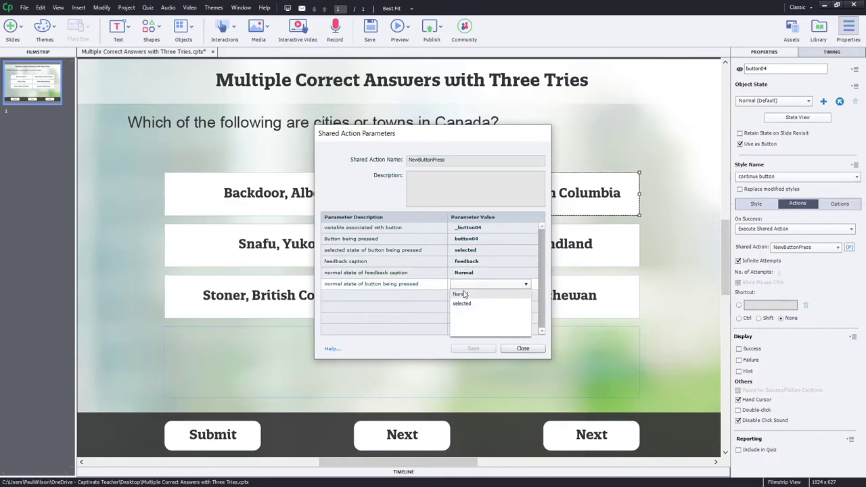
pyautogui.click(467, 294)
pyautogui.click(473, 349)
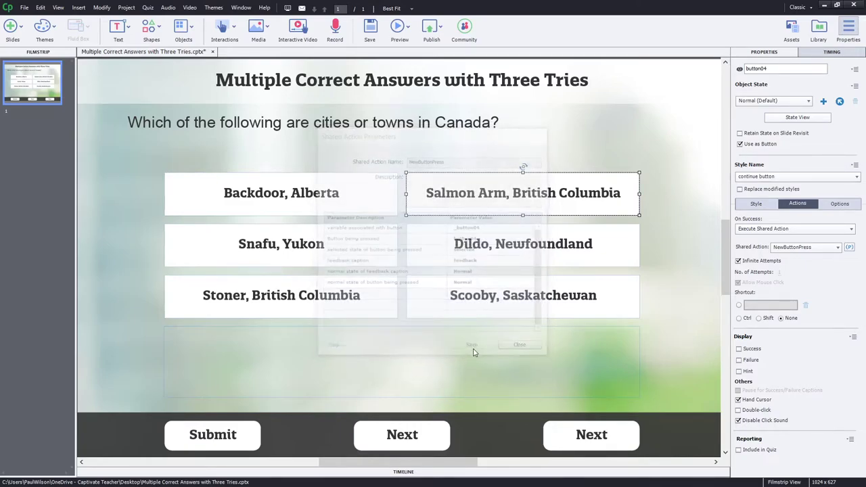
# - Assign the NewButtonPress shared action to the "Dildo, Newfoundland" button and open its action parameters
pyautogui.click(527, 262)
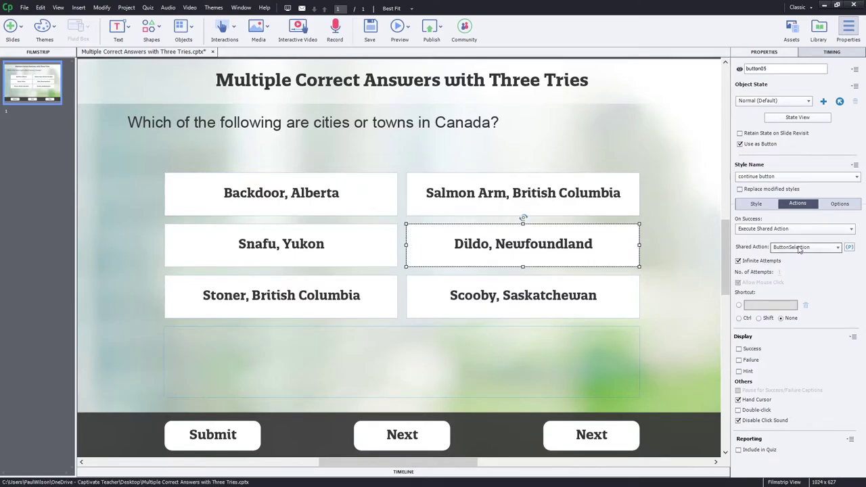
pyautogui.click(837, 247)
pyautogui.click(799, 268)
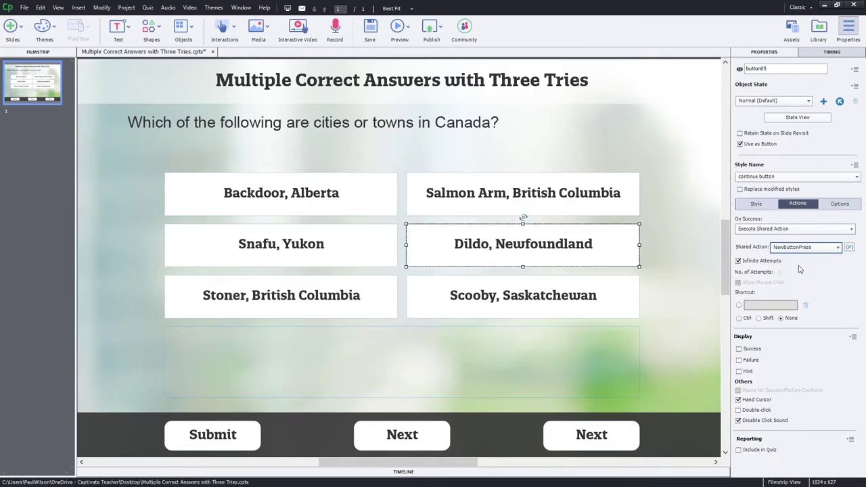
pyautogui.click(851, 247)
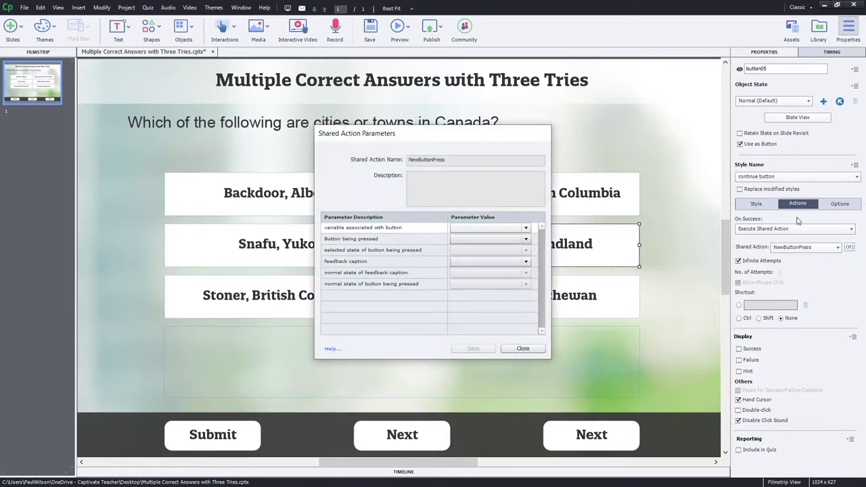
# - For the "Dildo, Newfoundland" button, set the associated variable to _button05, the pressed button to button05 and its selected state to selected
pyautogui.click(490, 229)
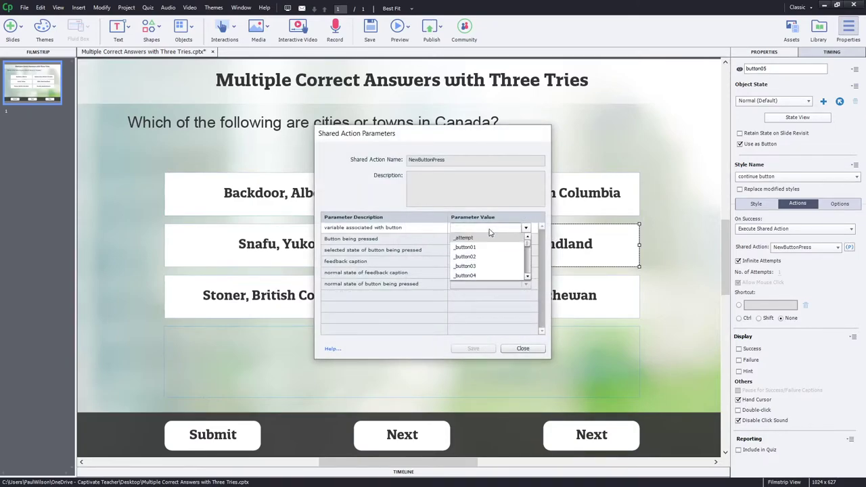
pyautogui.scroll(-1, 478, 259)
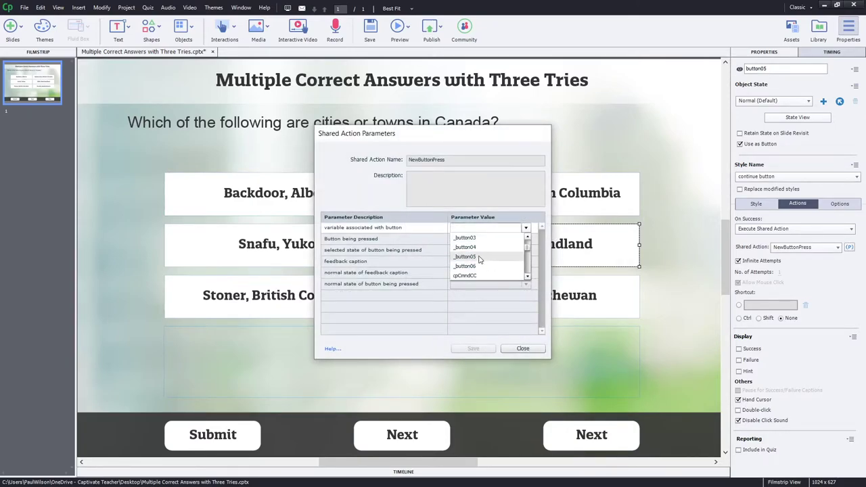
pyautogui.click(479, 258)
pyautogui.click(483, 242)
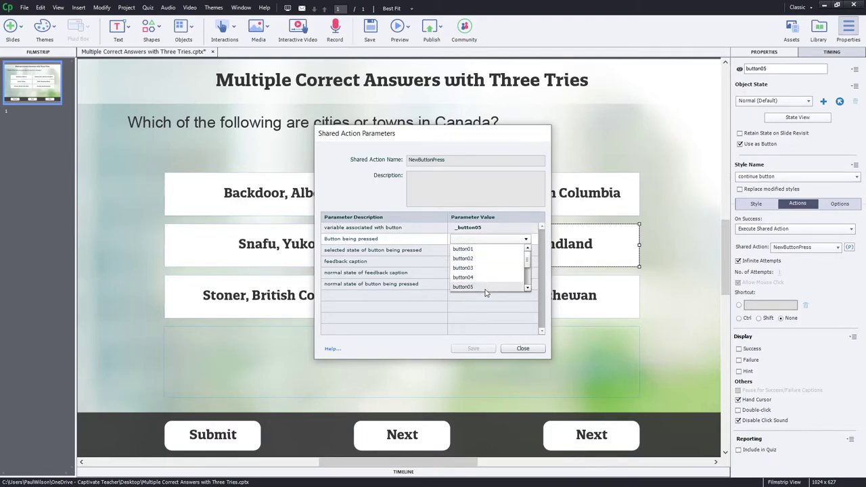
pyautogui.click(482, 287)
pyautogui.click(483, 254)
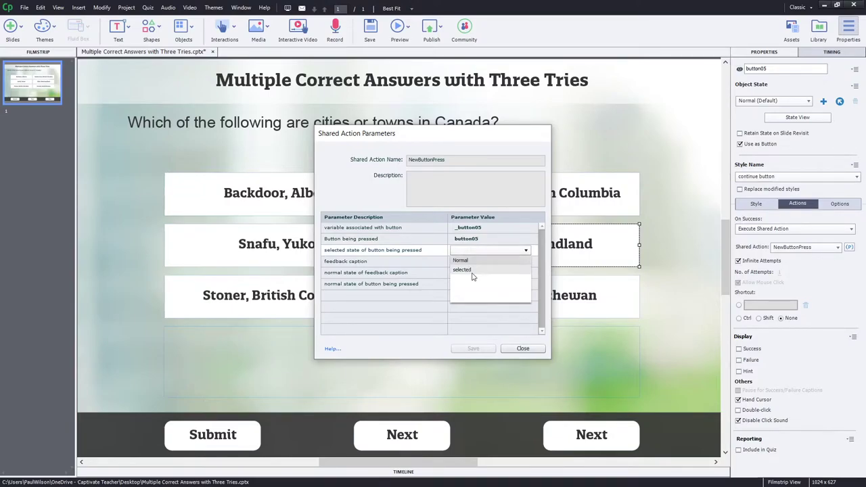
pyautogui.click(466, 269)
# - Set button05's feedback caption parameter to feedback and both normal-state parameters to Normal, and save the parameters
pyautogui.click(478, 263)
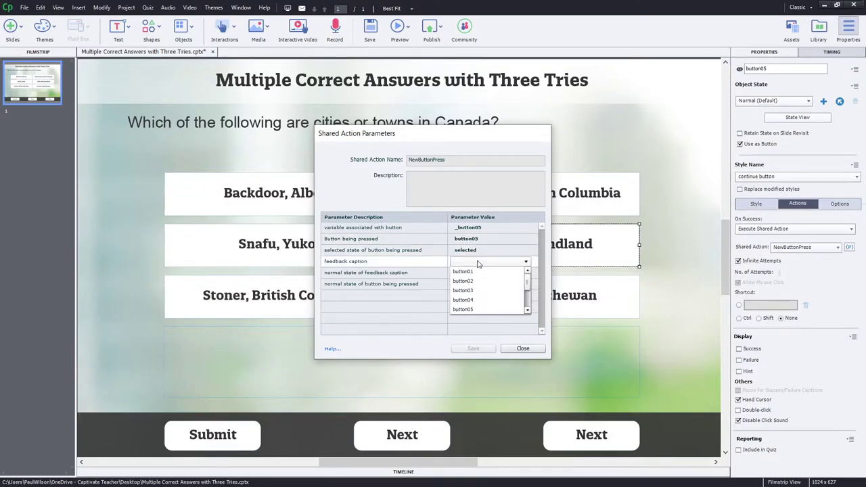
pyautogui.scroll(-1, 486, 289)
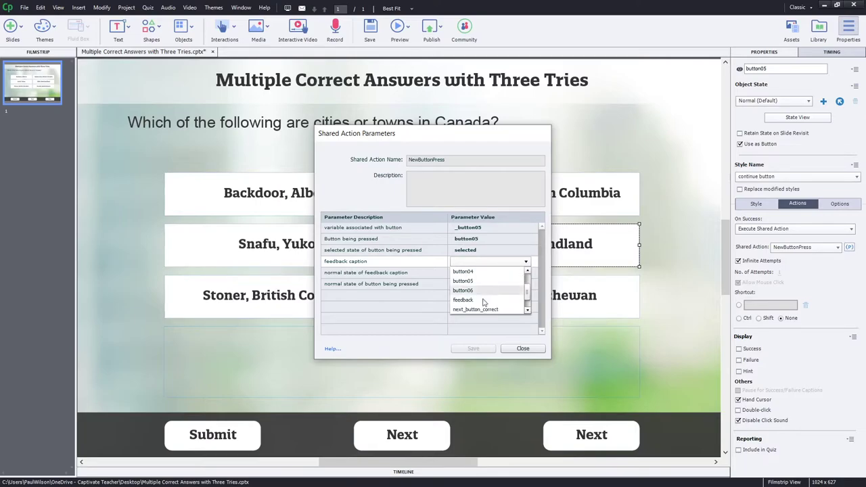
pyautogui.click(479, 300)
pyautogui.click(472, 273)
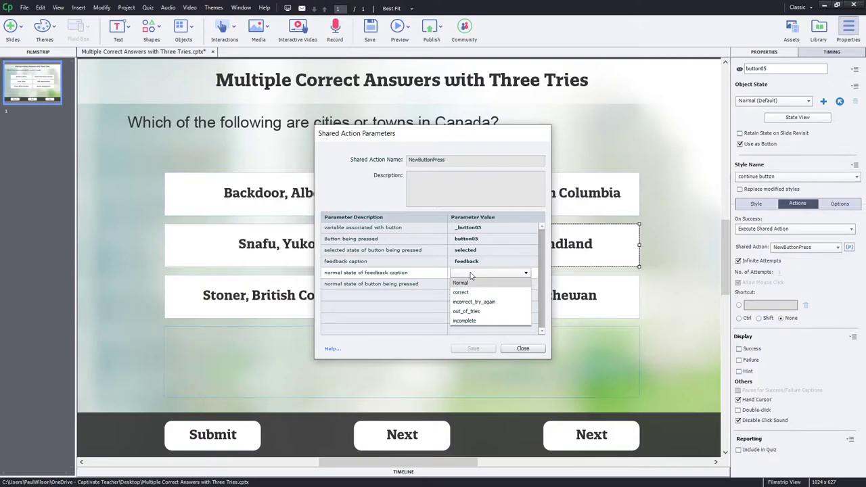
pyautogui.click(467, 283)
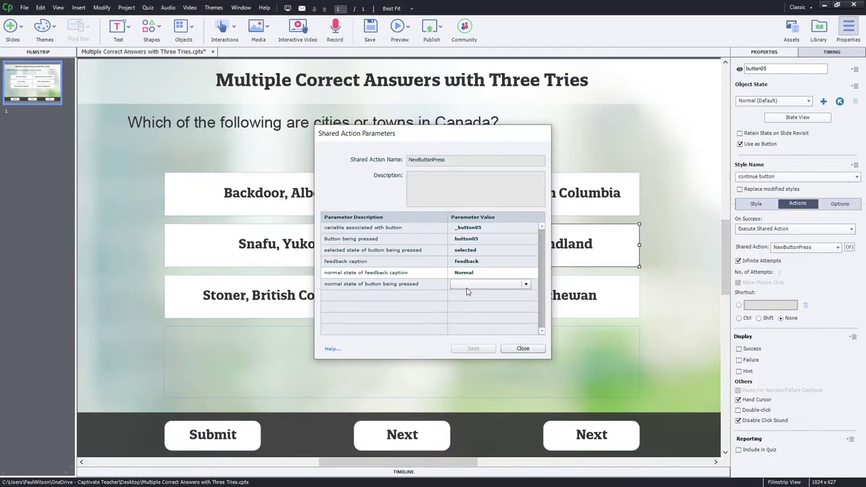
pyautogui.click(469, 285)
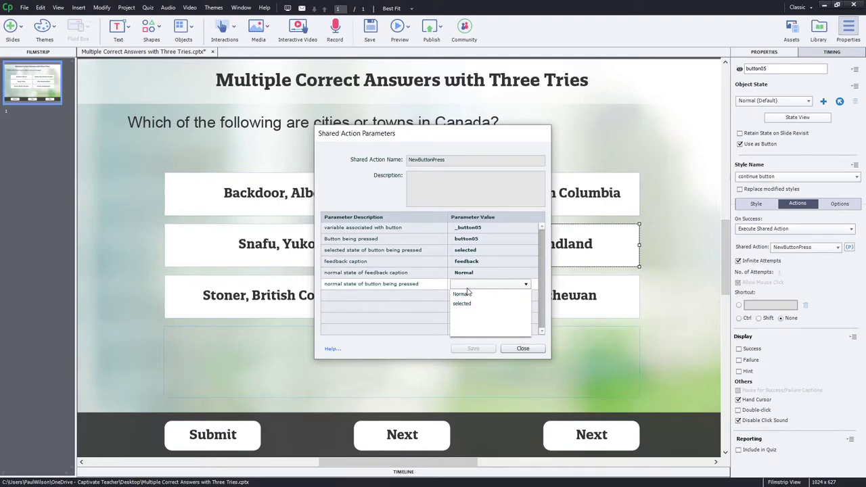
pyautogui.click(464, 294)
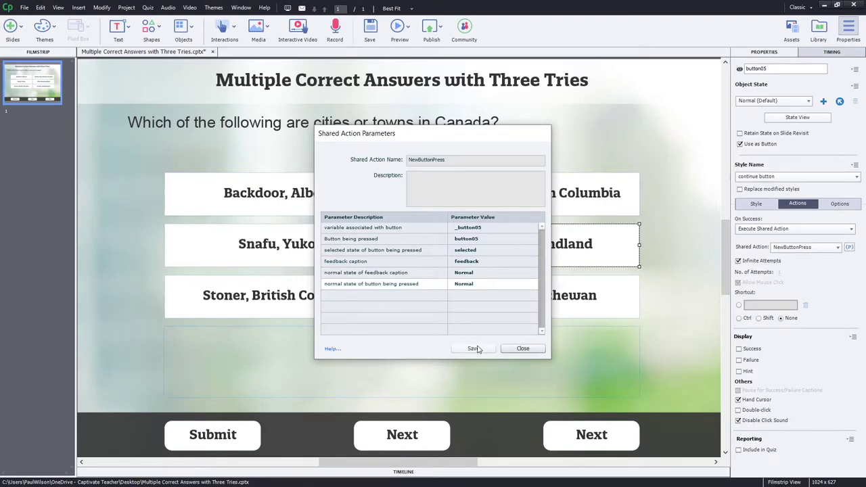
pyautogui.click(474, 349)
# - Assign the NewButtonPress shared action to the "Scooby, Saskatchewan" button and open its action parameters
pyautogui.click(519, 302)
pyautogui.click(802, 248)
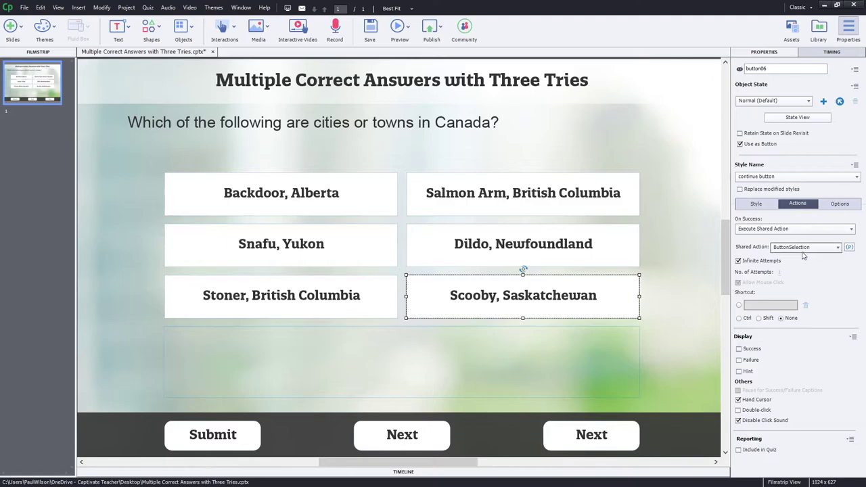
pyautogui.click(801, 268)
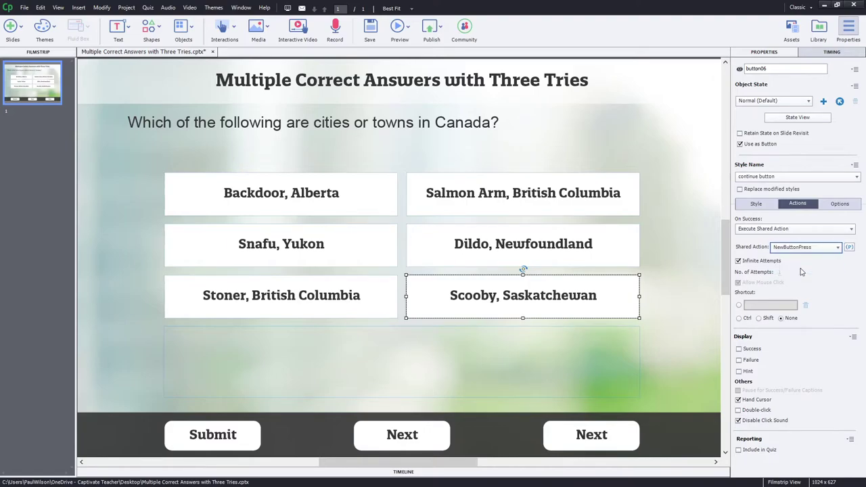
pyautogui.click(849, 247)
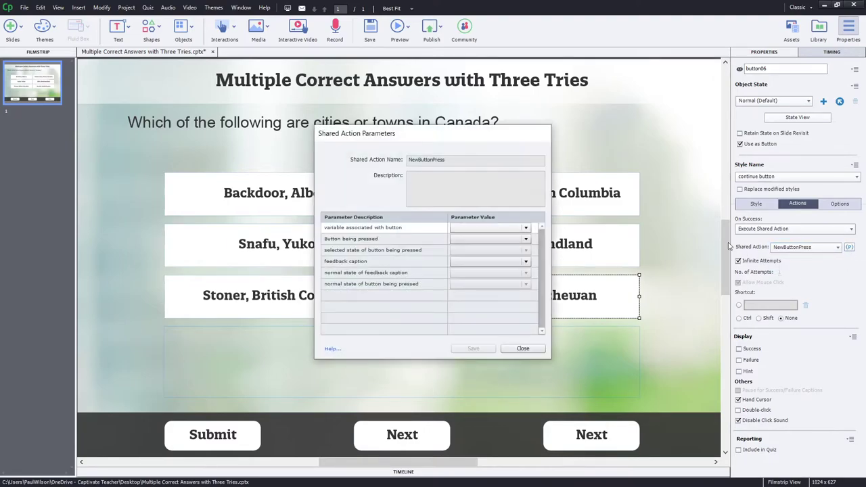
# - For the "Scooby, Saskatchewan" button, set the associated variable to _button06, the pressed button to button06 and its selected state to selected
pyautogui.click(501, 228)
pyautogui.scroll(-1, 487, 272)
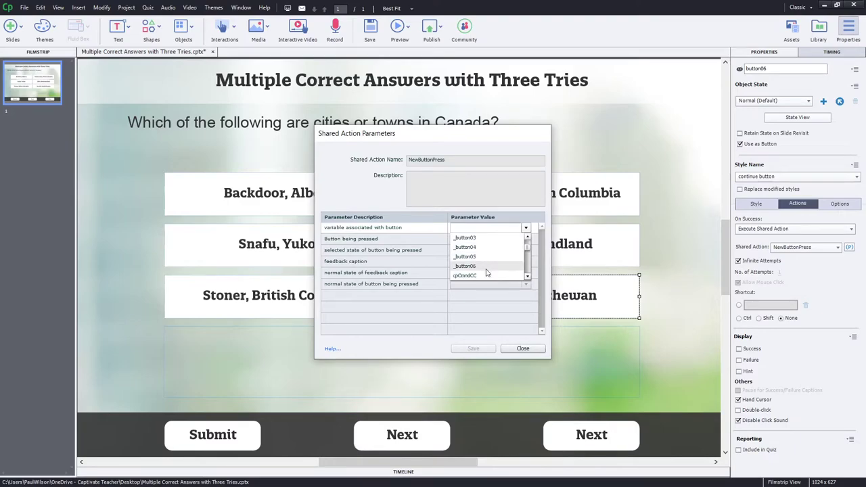
pyautogui.click(485, 269)
pyautogui.click(479, 240)
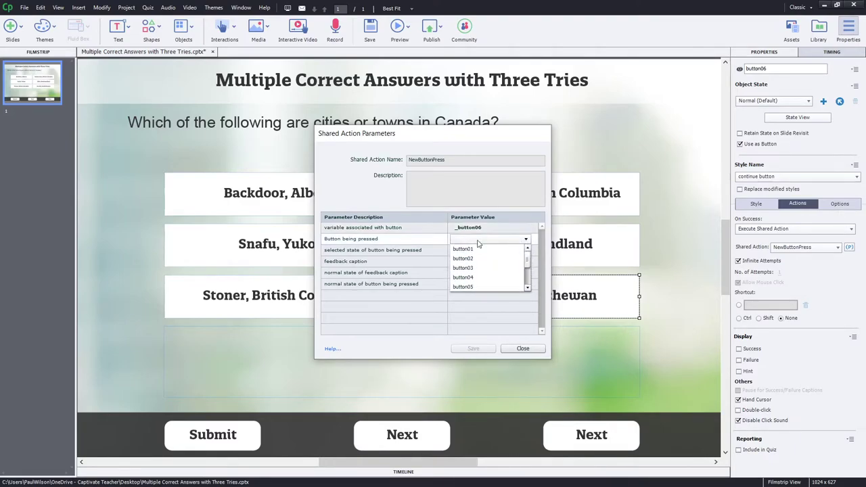
pyautogui.scroll(-1, 484, 285)
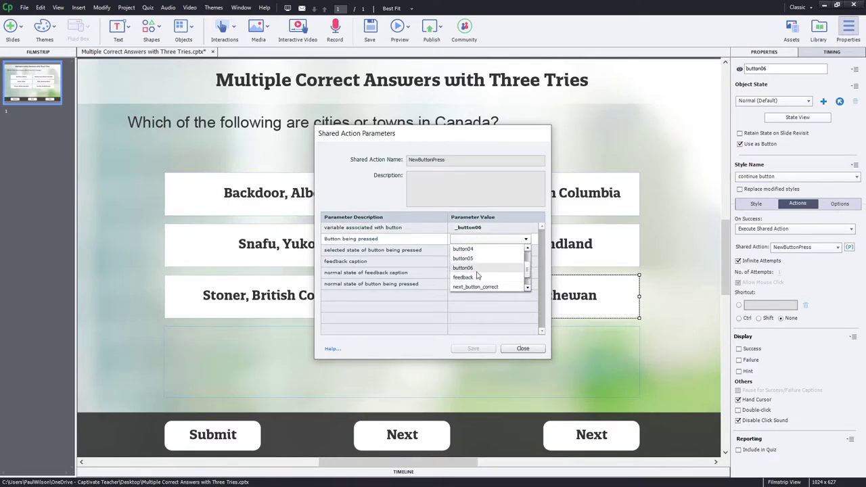
pyautogui.click(484, 277)
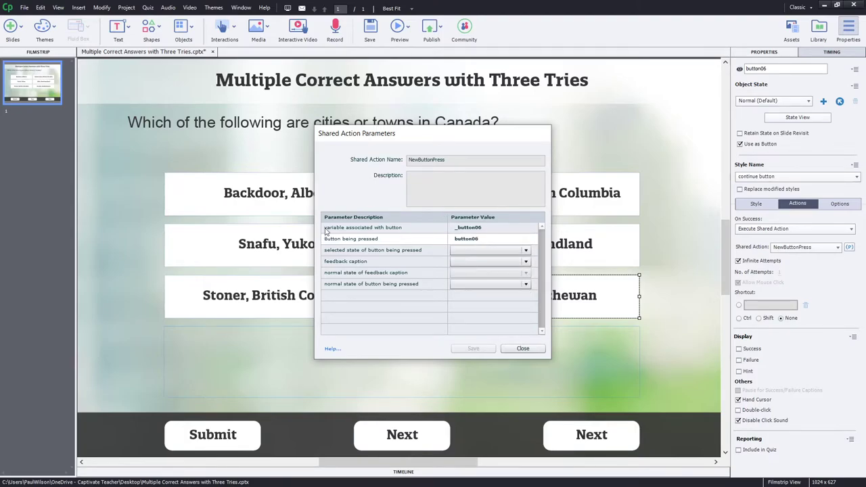
pyautogui.click(474, 254)
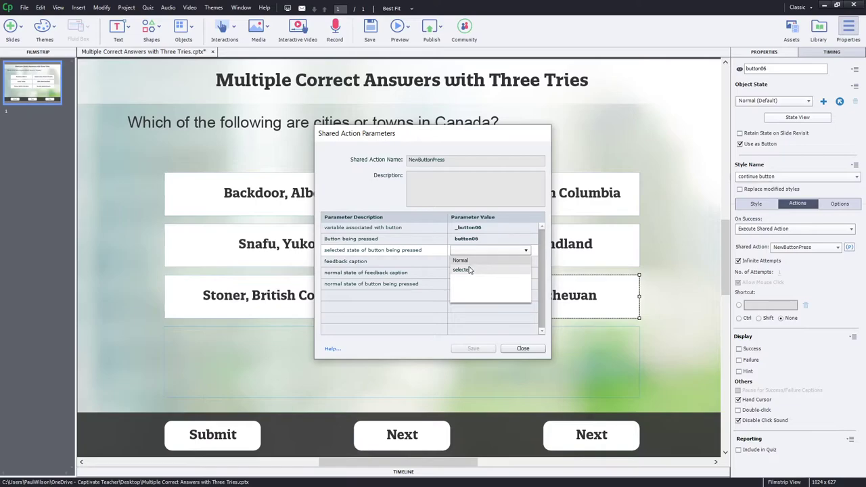
pyautogui.click(467, 270)
# - Set button06's feedback caption parameter to feedback and both normal-state parameters to Normal, and save the parameters
pyautogui.click(460, 262)
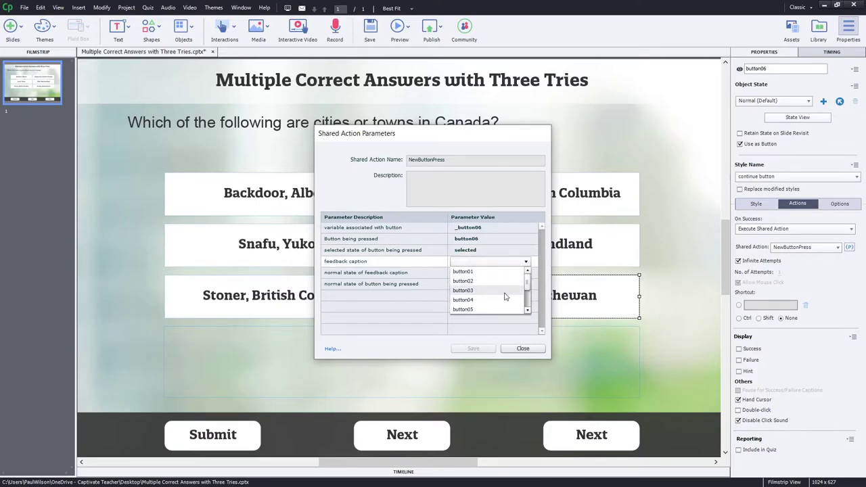
pyautogui.click(474, 301)
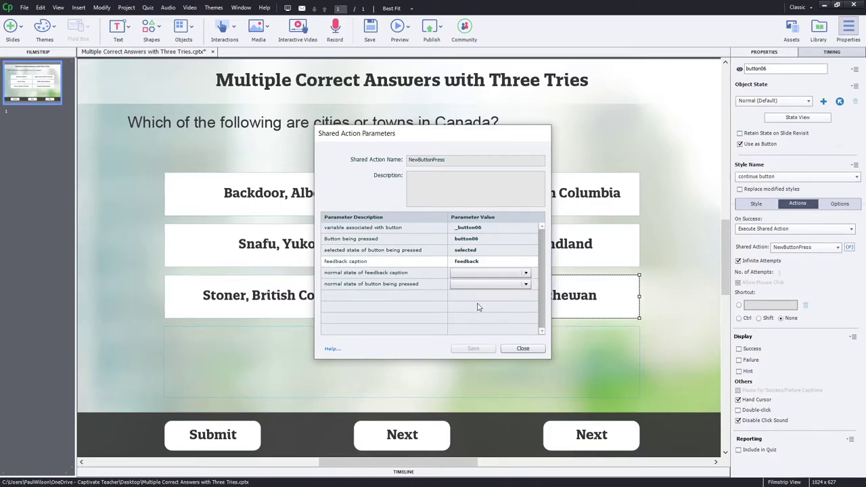
pyautogui.click(466, 273)
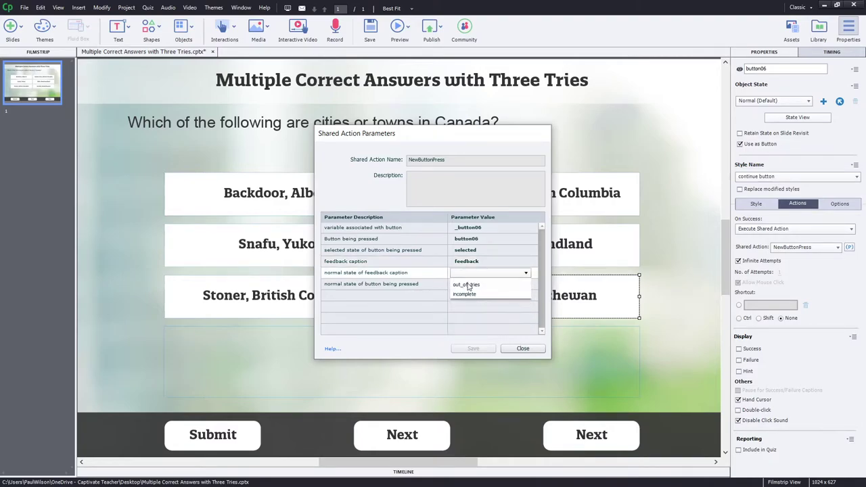
pyautogui.click(466, 284)
pyautogui.click(474, 285)
pyautogui.click(473, 295)
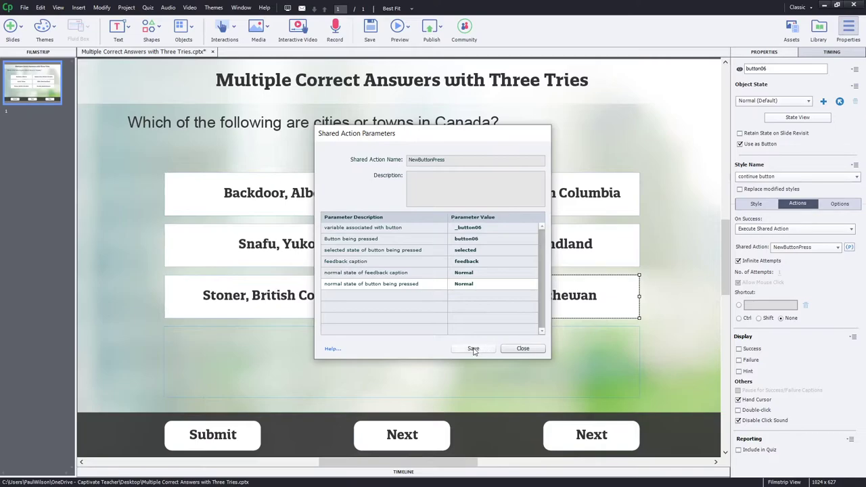
pyautogui.click(474, 349)
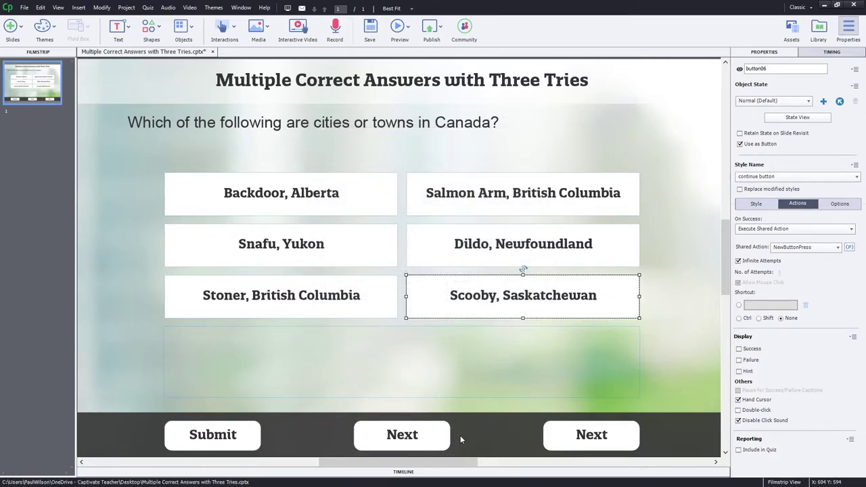
# - Save the project and play an HTML5 preview of it in the browser
pyautogui.click(405, 32)
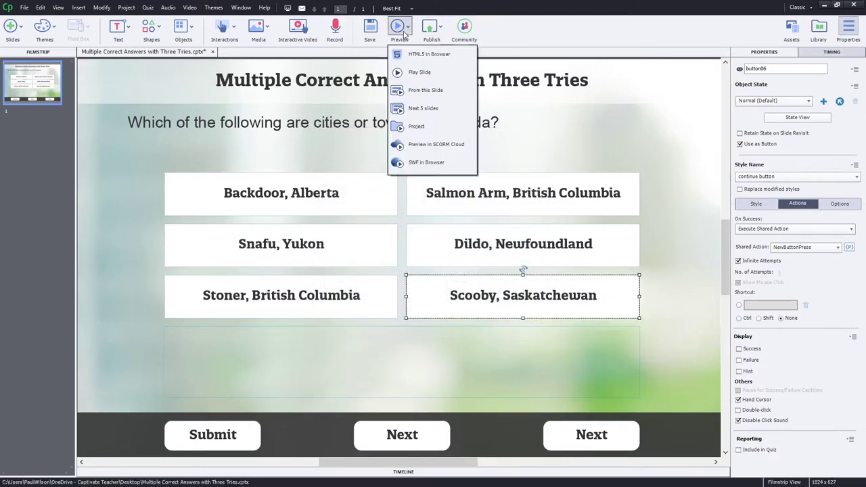
pyautogui.click(403, 32)
pyautogui.hotkey('ctrl', 's')
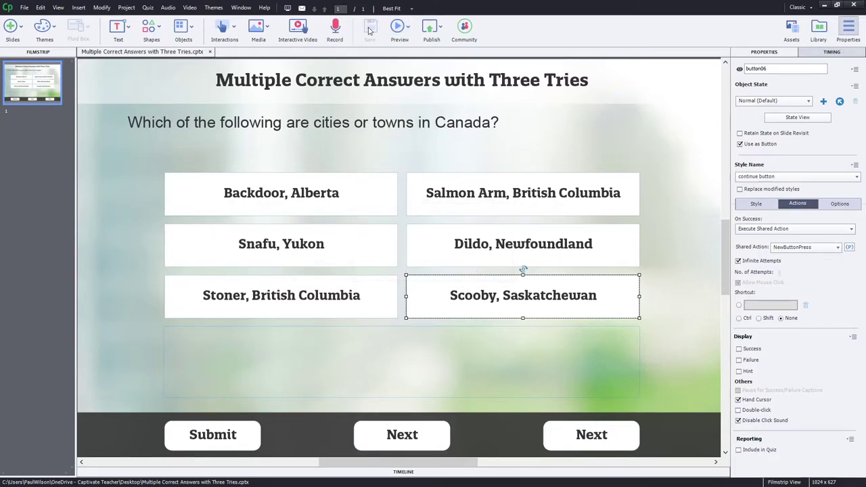
pyautogui.click(399, 32)
pyautogui.click(425, 54)
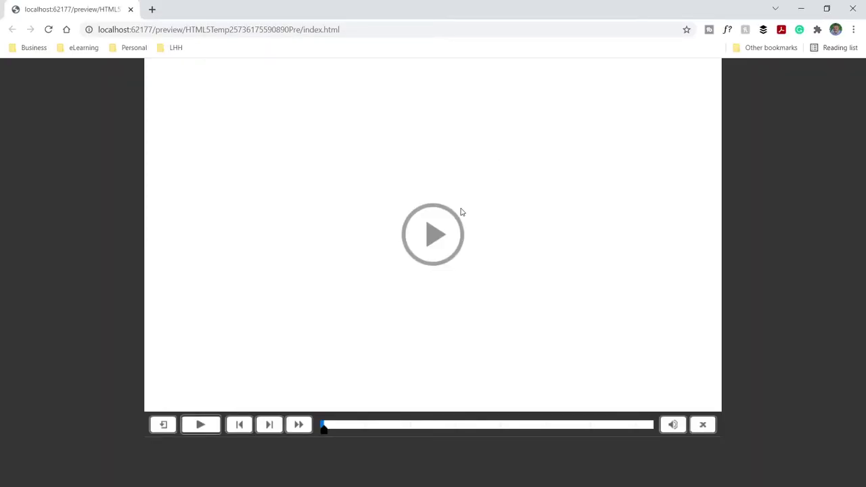
pyautogui.click(449, 226)
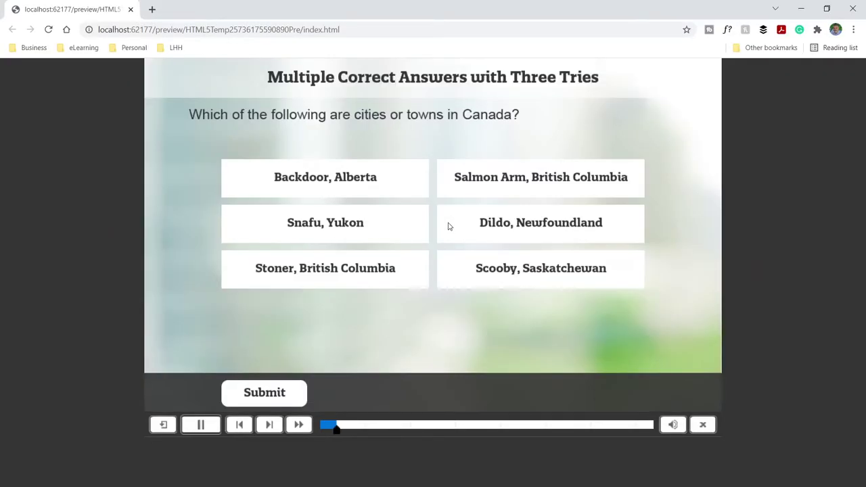
# - Test the selected states by selecting all six answer buttons in the preview
pyautogui.click(381, 193)
pyautogui.click(377, 242)
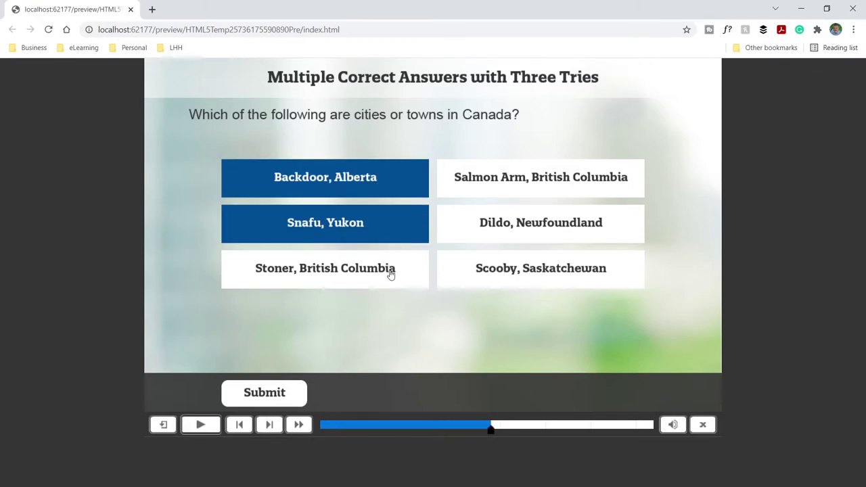
pyautogui.click(390, 275)
pyautogui.click(492, 279)
pyautogui.click(501, 228)
pyautogui.click(503, 184)
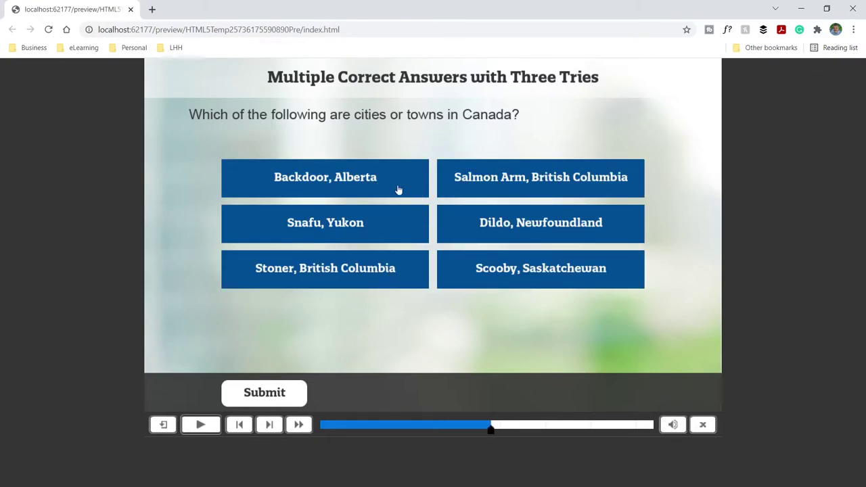
# - Deselect all six answer buttons in the preview and submit the question without any answer selected
pyautogui.click(386, 193)
pyautogui.click(377, 222)
pyautogui.click(376, 268)
pyautogui.click(471, 270)
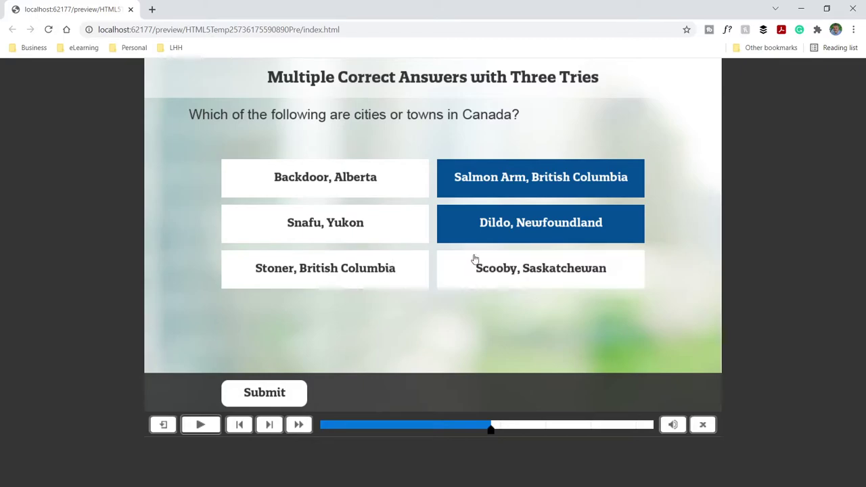
pyautogui.click(478, 225)
pyautogui.click(482, 184)
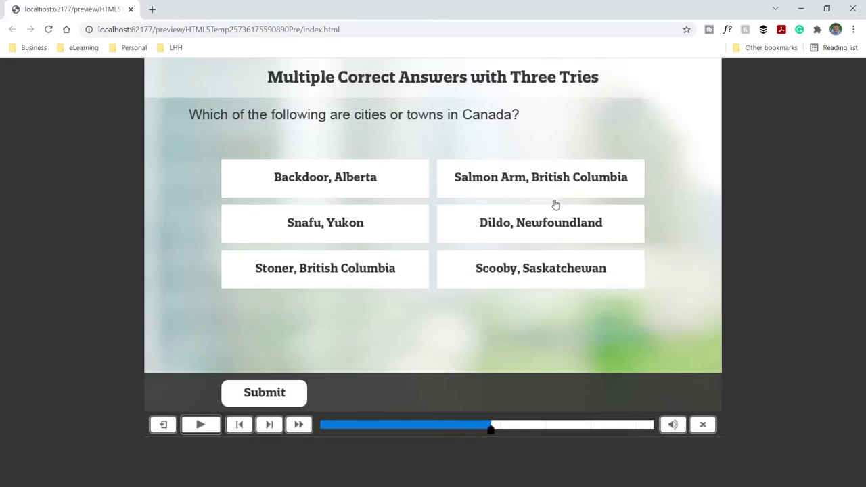
pyautogui.click(265, 393)
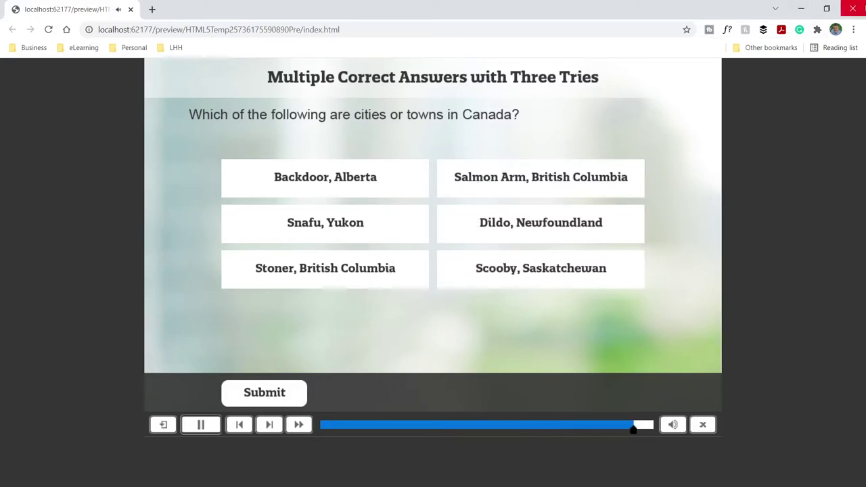
# - Return from the browser preview to Captivate and turn off the playback control and the borders in the Skin Editor
pyautogui.click(827, 8)
pyautogui.click(680, 25)
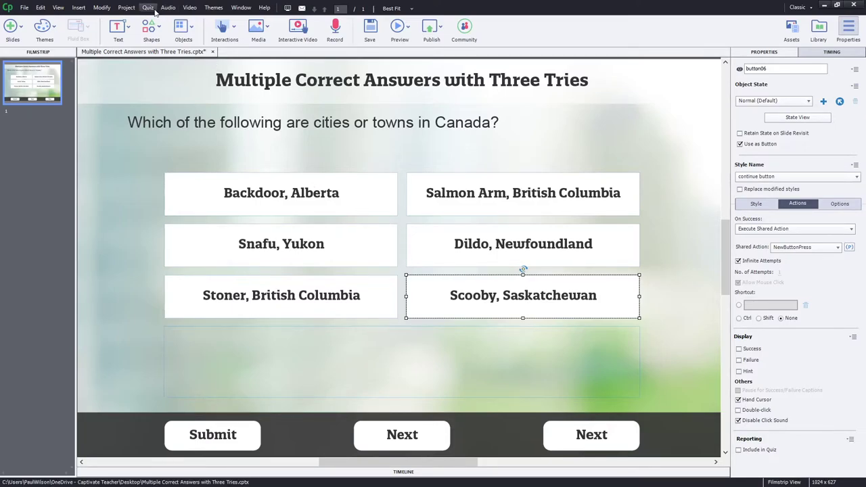
pyautogui.click(126, 8)
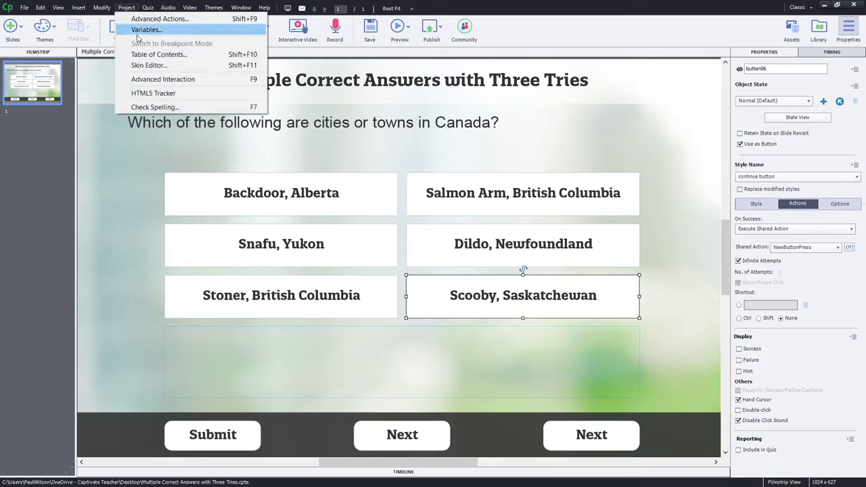
pyautogui.press('Escape')
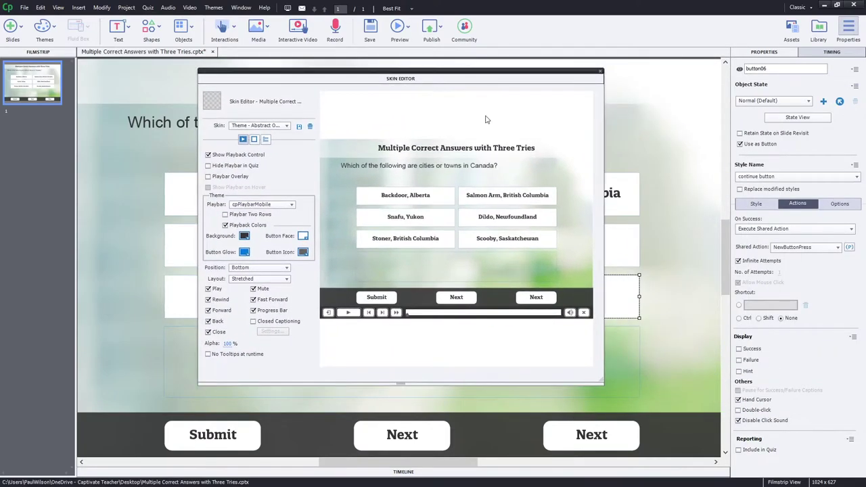
pyautogui.click(218, 155)
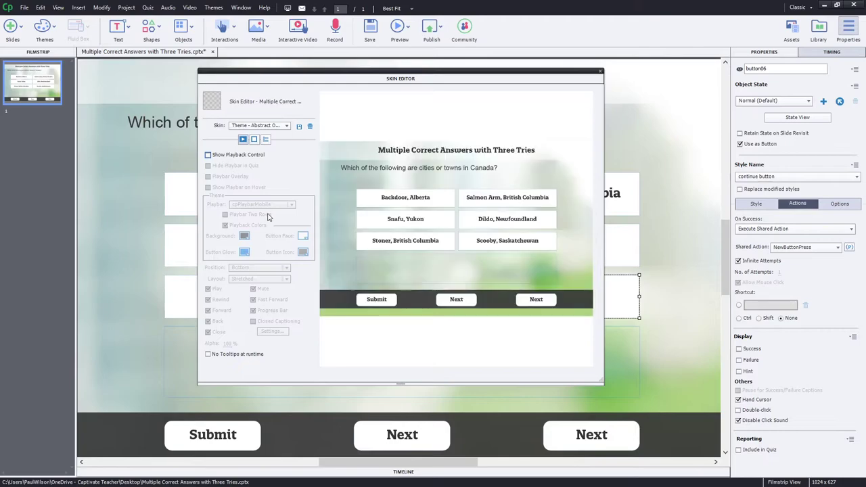
pyautogui.click(254, 139)
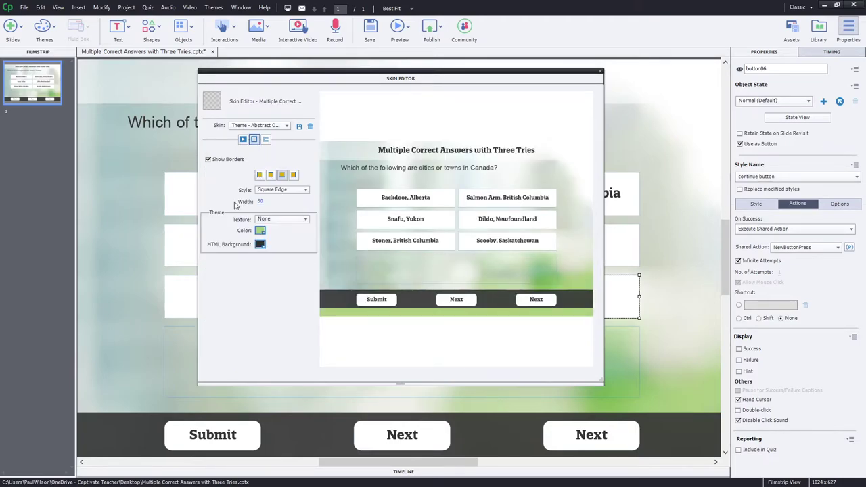
pyautogui.click(229, 160)
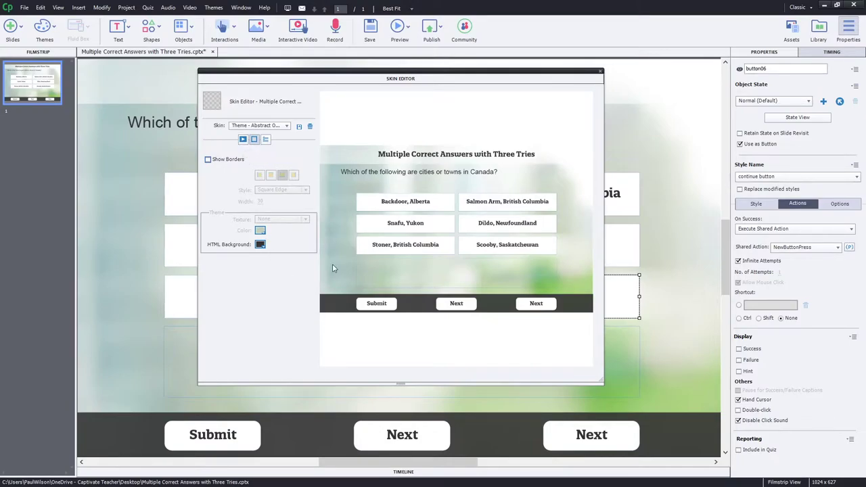
# - Sample the HTML background colour from the dark bar behind the slide's buttons and close the Skin Editor
pyautogui.click(261, 245)
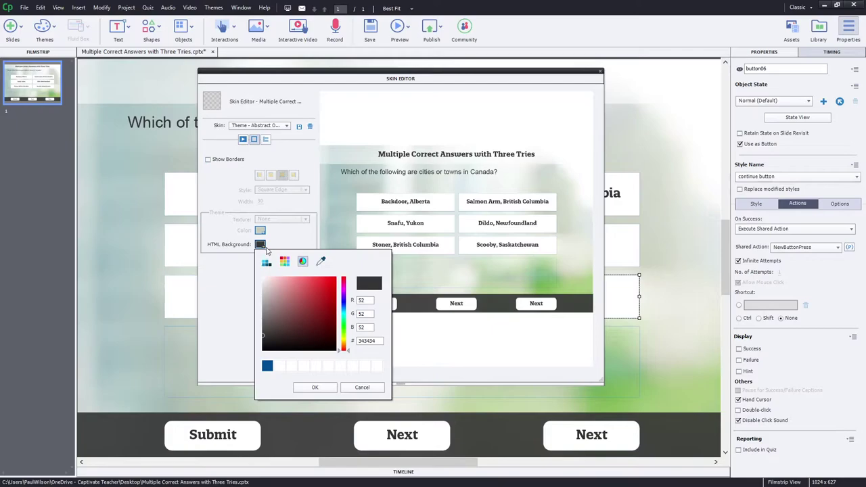
pyautogui.click(321, 261)
pyautogui.click(499, 305)
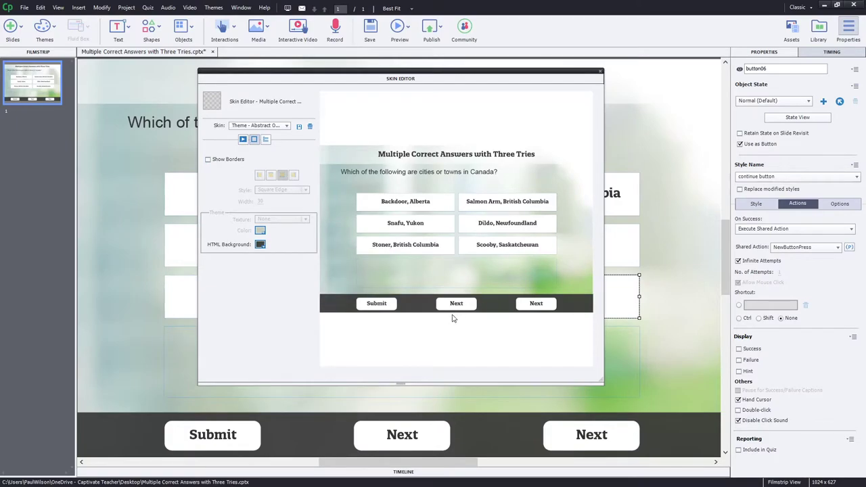
pyautogui.click(599, 73)
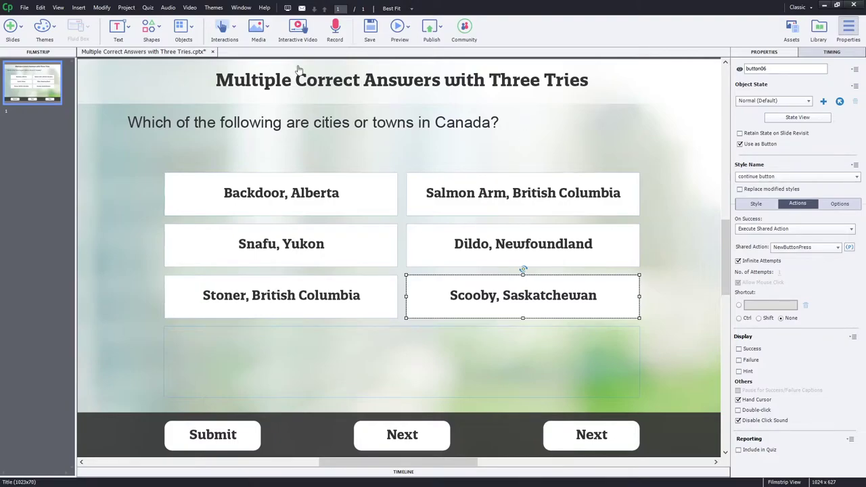
# - Examine the _attempt user variable in the project's variables list
pyautogui.click(126, 8)
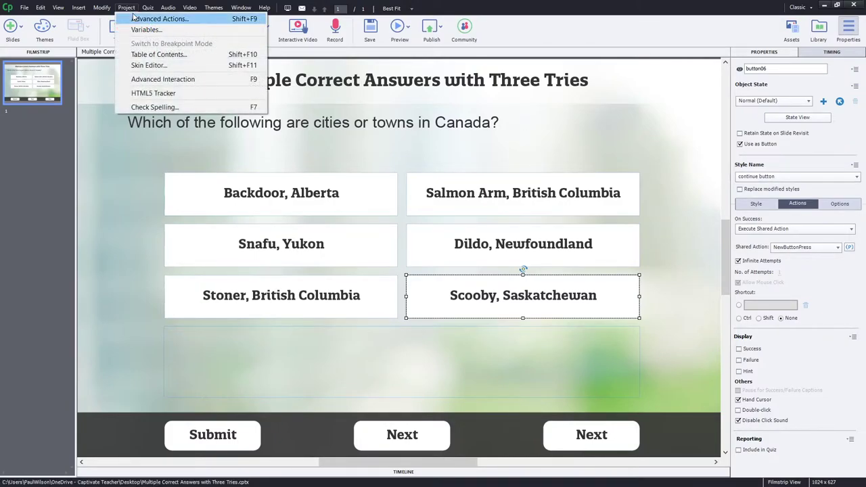
pyautogui.click(146, 30)
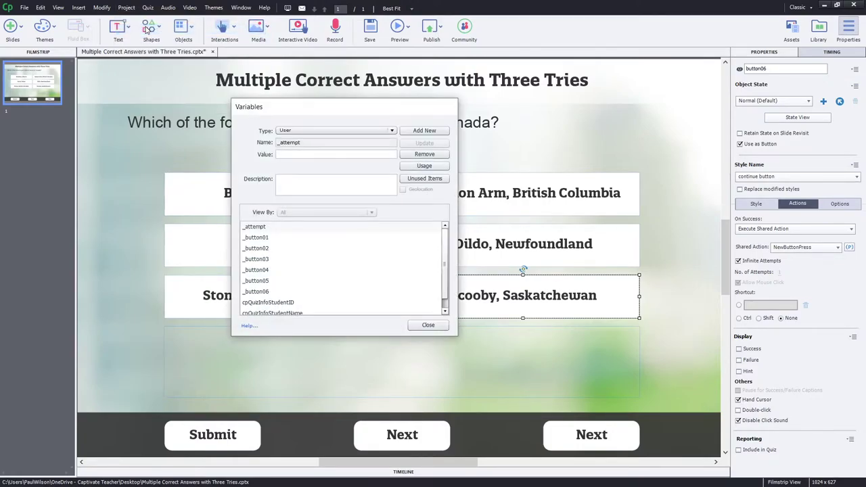
pyautogui.click(249, 229)
pyautogui.click(416, 330)
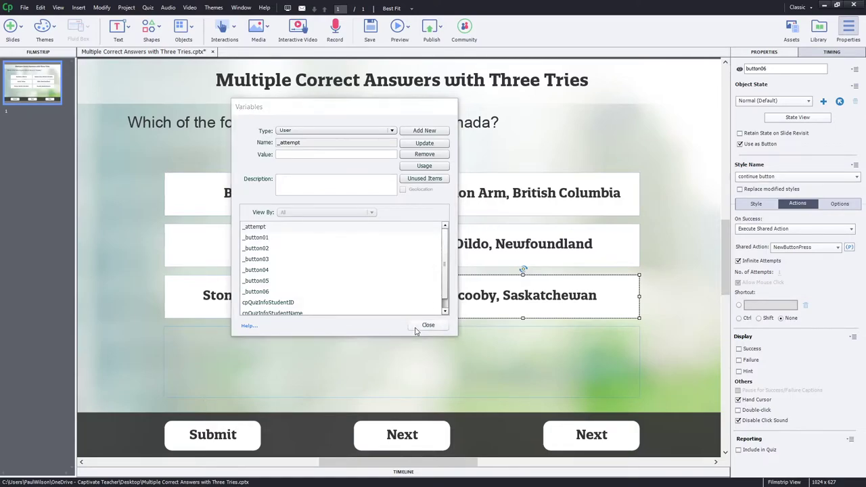
# - Start a new advanced action named Submit and rename its first tab Attempt
pyautogui.click(127, 9)
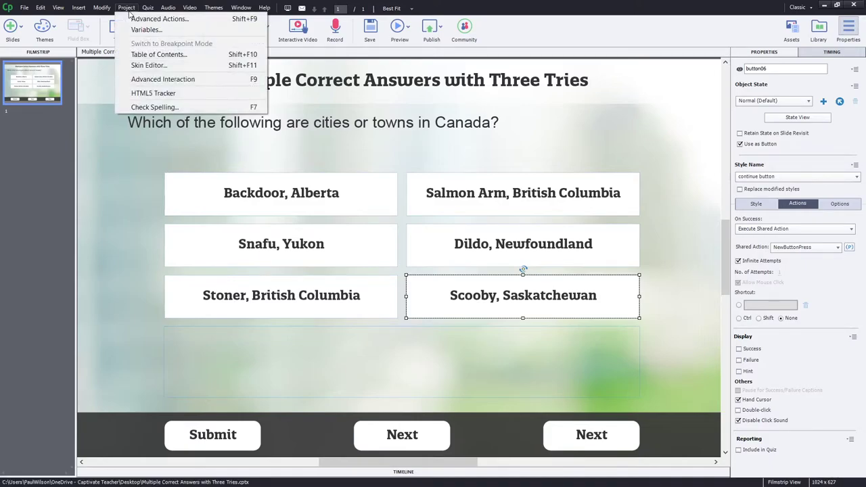
pyautogui.click(160, 18)
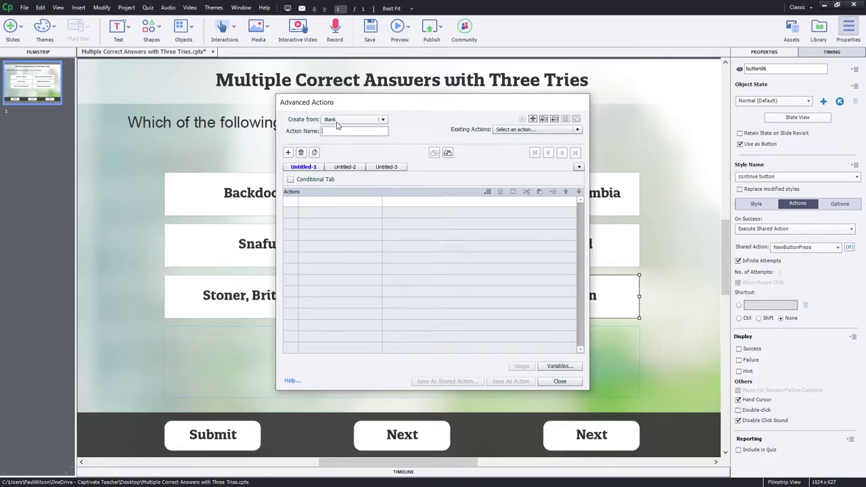
pyautogui.write('Submit')
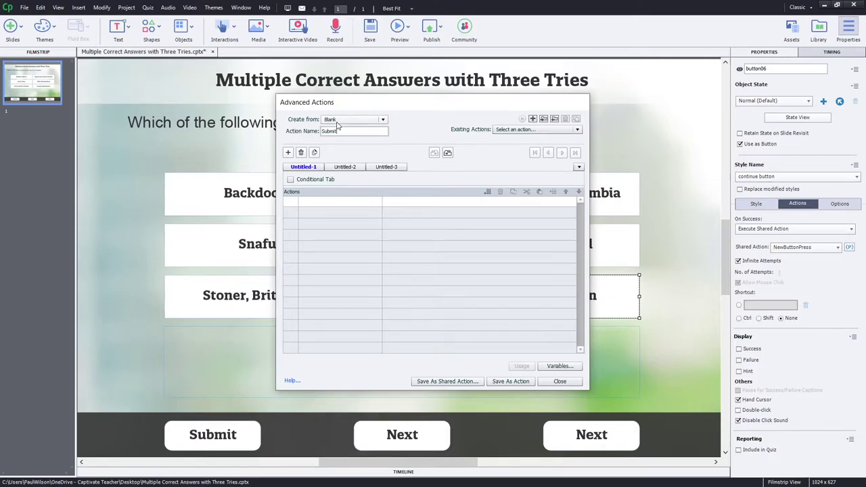
pyautogui.doubleClick(308, 166)
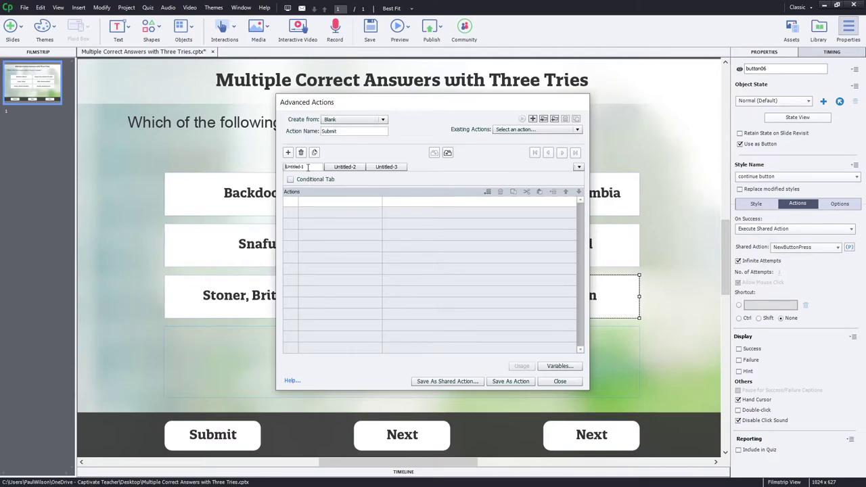
pyautogui.moveTo(308, 166); pyautogui.dragTo(279, 168)
pyautogui.write('Attempt')
# - Add an Increment action to the Attempt tab that increases _attempt by 1
pyautogui.click(306, 203)
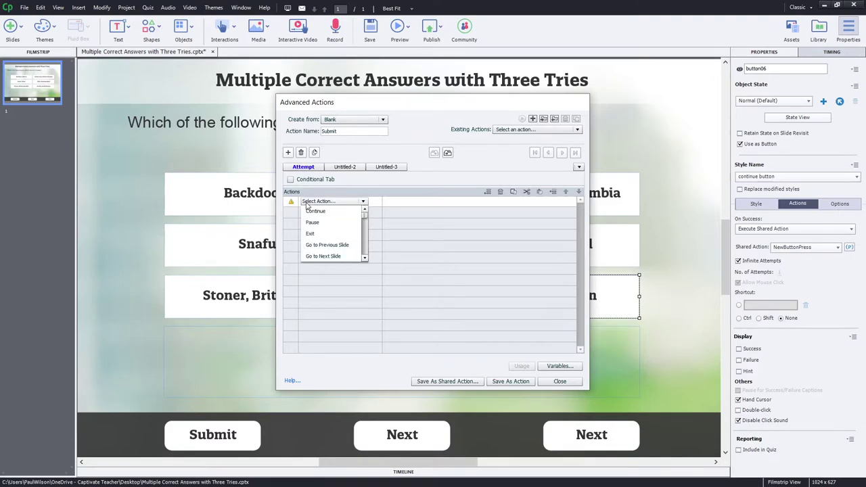
pyautogui.scroll(-5, 306, 205)
pyautogui.click(313, 211)
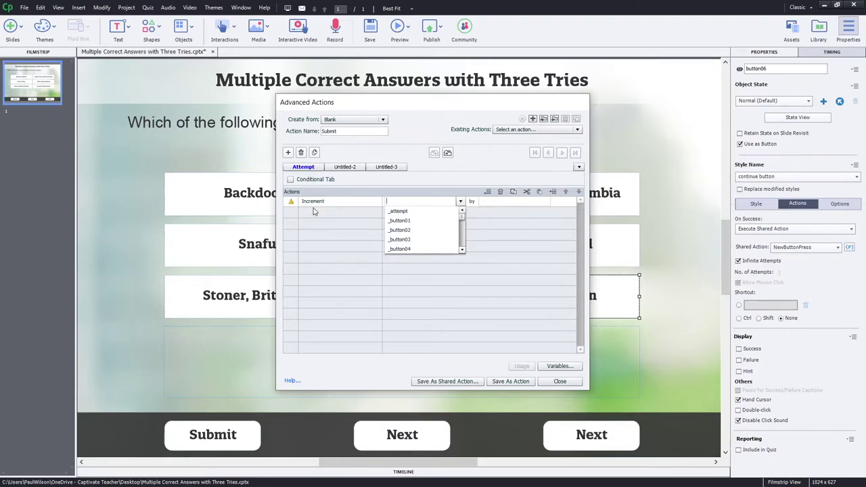
pyautogui.click(396, 212)
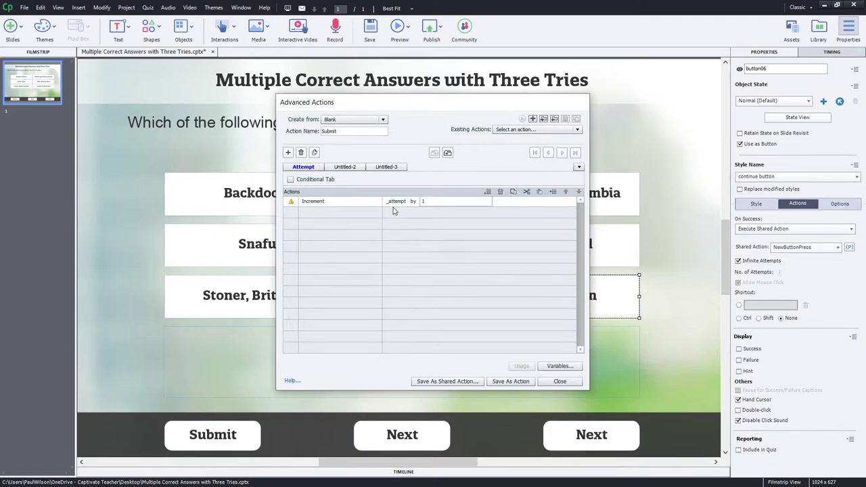
pyautogui.write('1')
pyautogui.press('Return')
# - Set the _attempt variable's value to 0 and update it
pyautogui.click(568, 369)
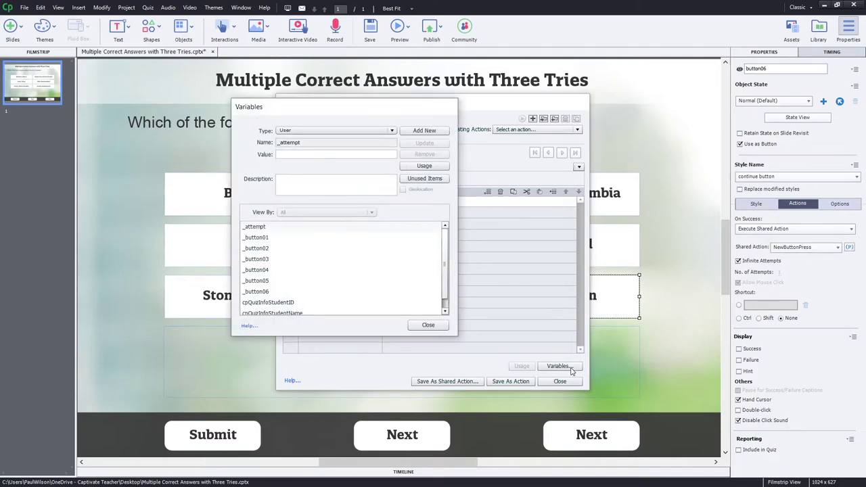
pyautogui.click(265, 229)
pyautogui.write('0')
pyautogui.click(424, 143)
pyautogui.click(427, 330)
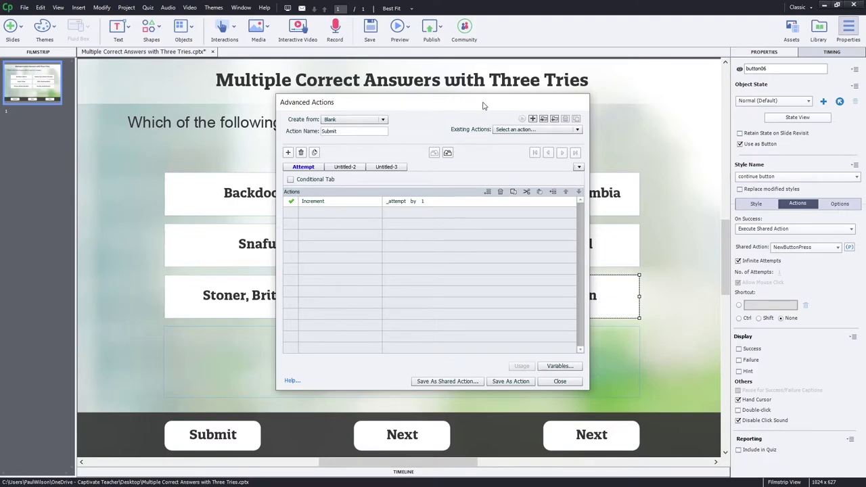
# - Make the Submit action's second tab conditional and move the Advanced Actions dialog aside to uncover the answer buttons
pyautogui.click(345, 167)
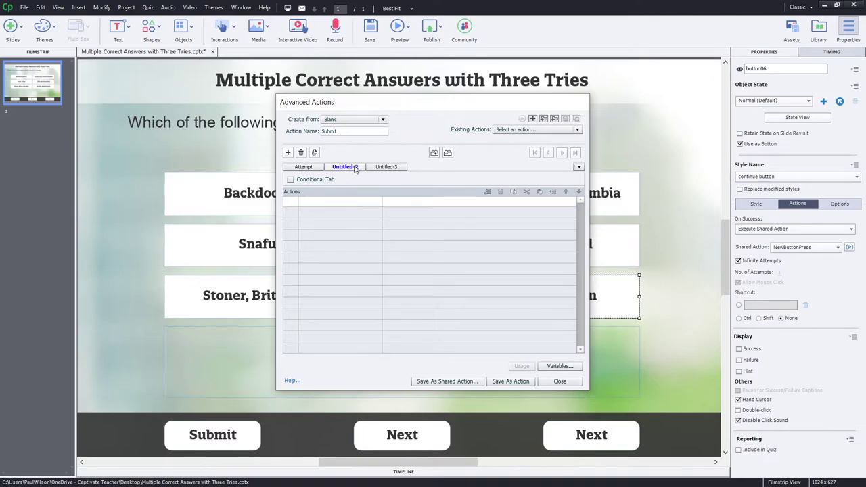
pyautogui.click(331, 179)
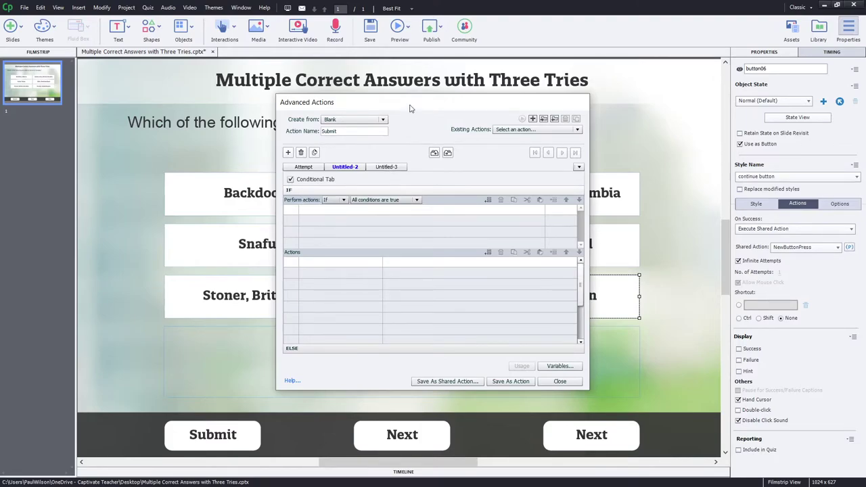
pyautogui.moveTo(411, 108); pyautogui.dragTo(673, 88)
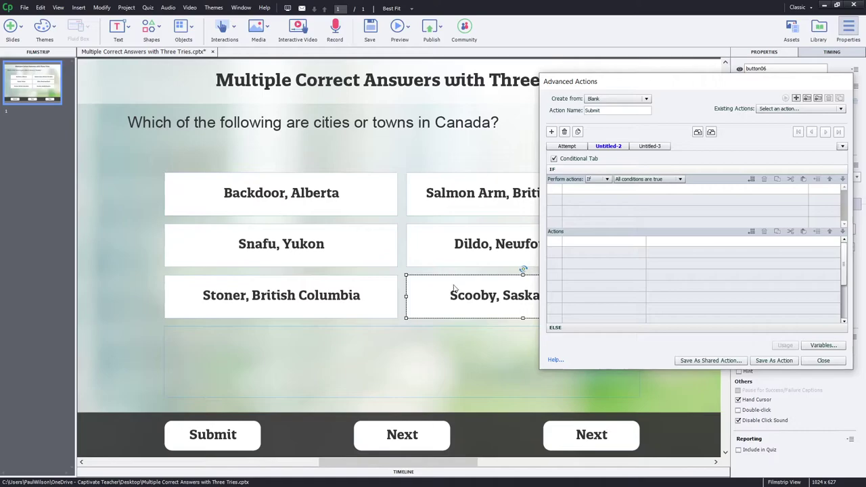
# - Add a condition to the second tab that _button01 is equal to the literal 0
pyautogui.doubleClick(579, 192)
pyautogui.click(579, 189)
pyautogui.click(580, 201)
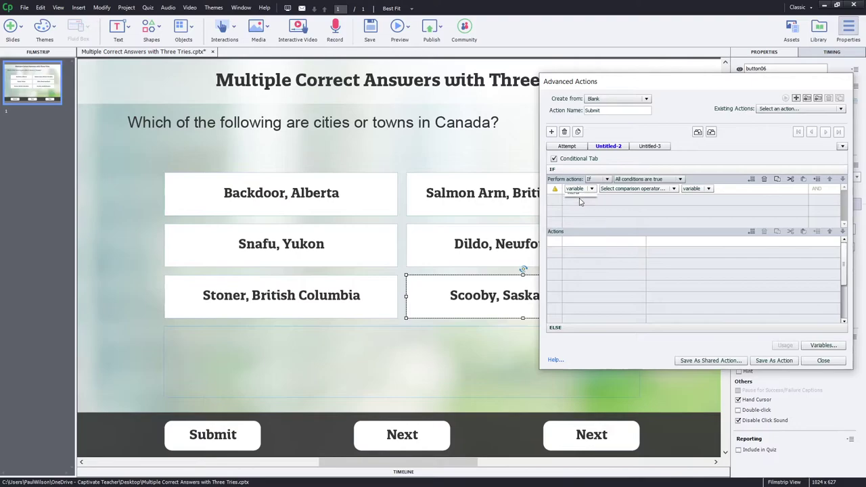
pyautogui.click(597, 210)
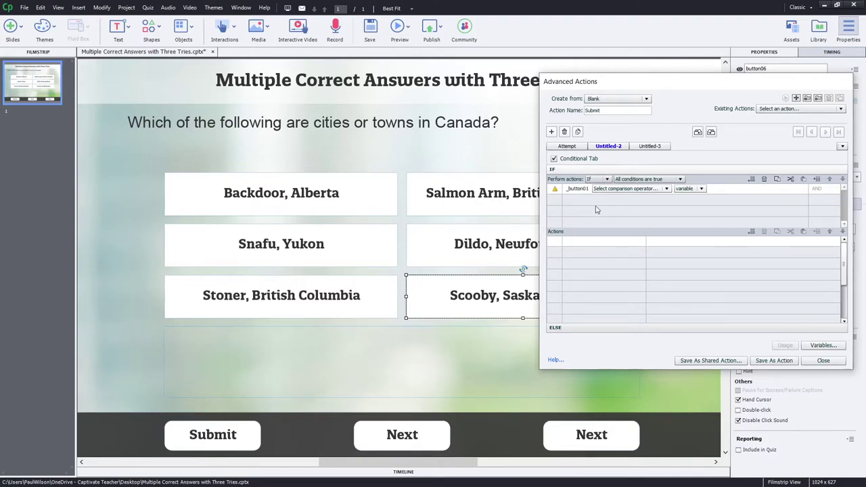
pyautogui.click(613, 189)
pyautogui.click(609, 197)
pyautogui.click(642, 192)
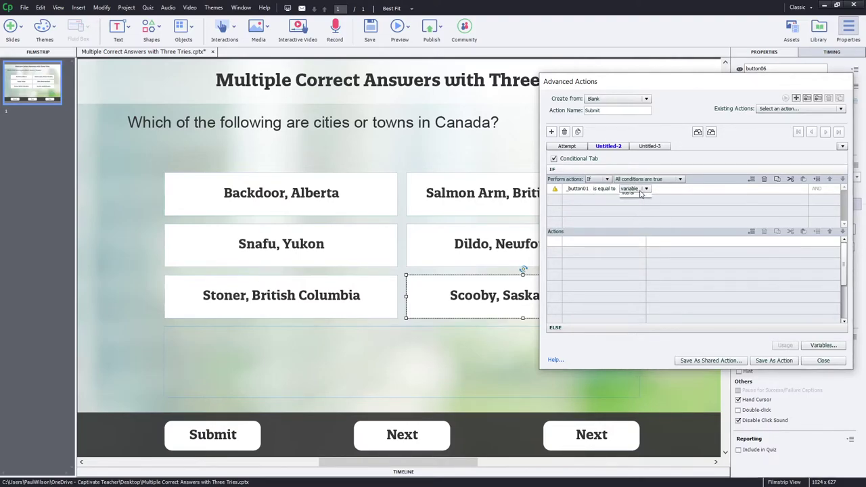
pyautogui.click(633, 209)
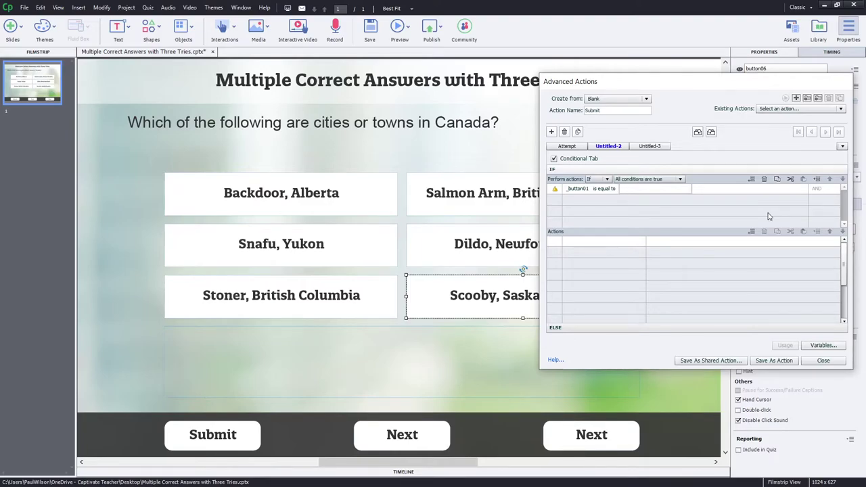
pyautogui.write('0')
pyautogui.press('Return')
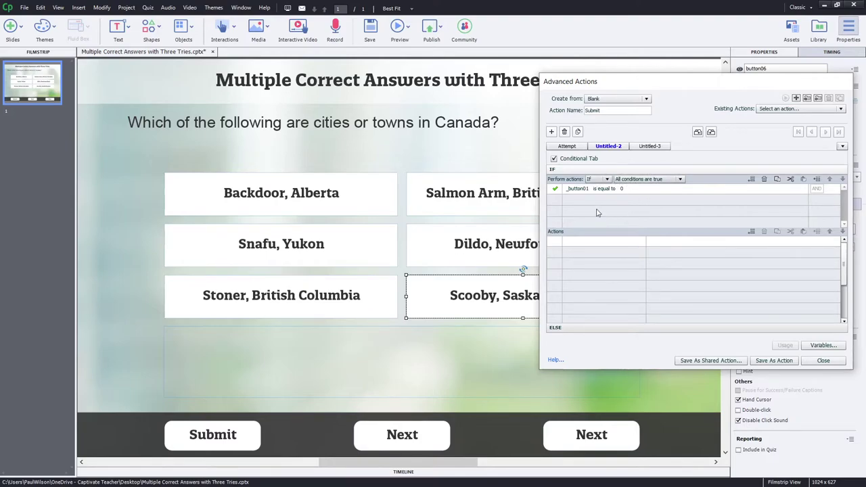
# - Add a second condition that _button02 is equal to the literal 1
pyautogui.click(576, 202)
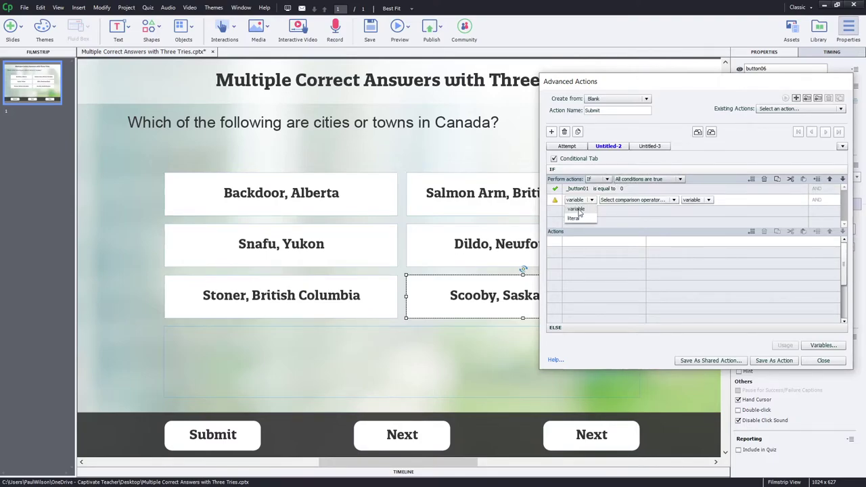
pyautogui.click(576, 201)
pyautogui.scroll(-3, 579, 214)
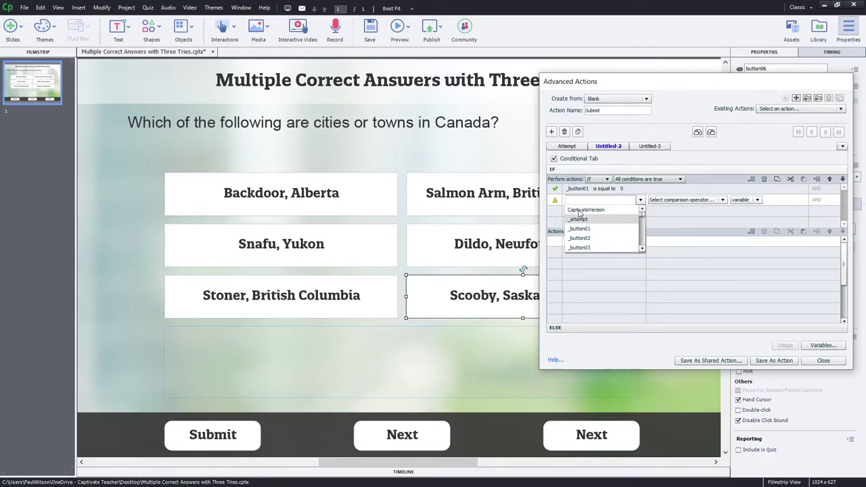
pyautogui.click(579, 214)
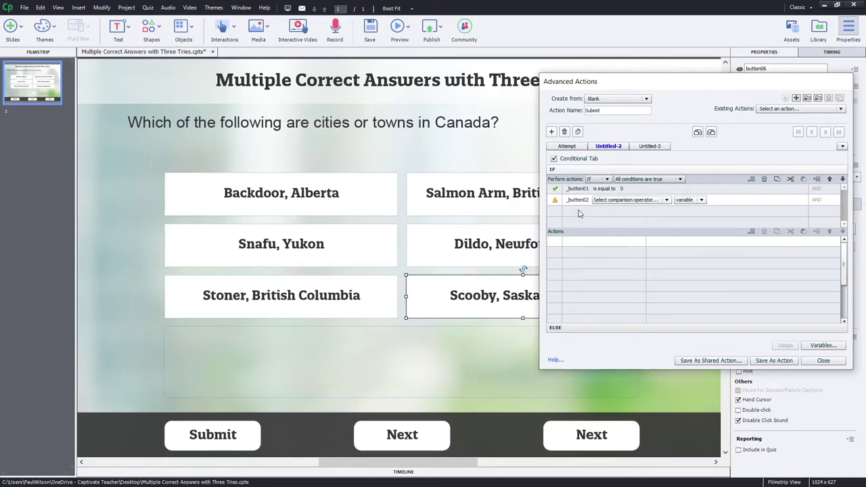
pyautogui.click(626, 200)
pyautogui.click(613, 207)
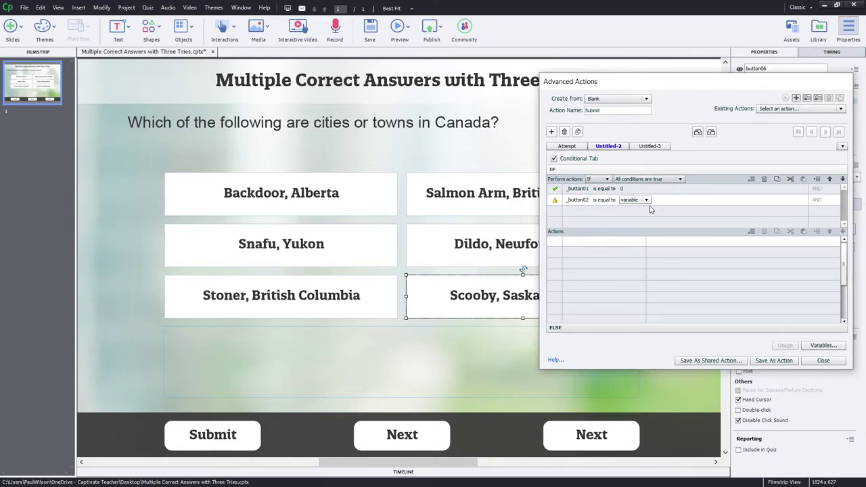
pyautogui.click(647, 201)
pyautogui.click(626, 218)
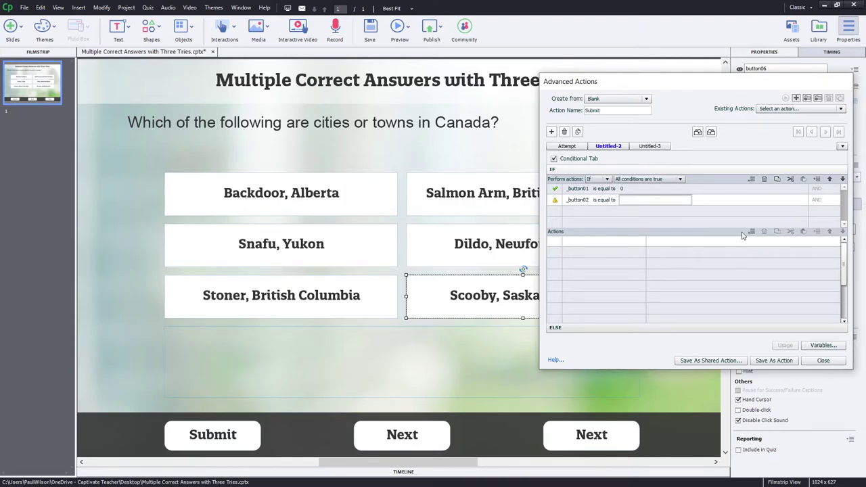
pyautogui.write('1')
pyautogui.press('Return')
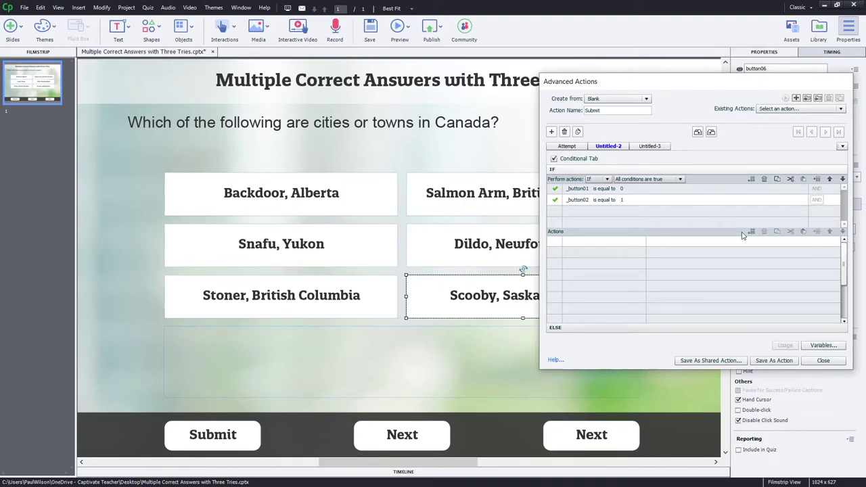
# - Add a third condition that _button03 is equal to 1 by duplicating the _button02 condition and changing its variable
pyautogui.click(632, 215)
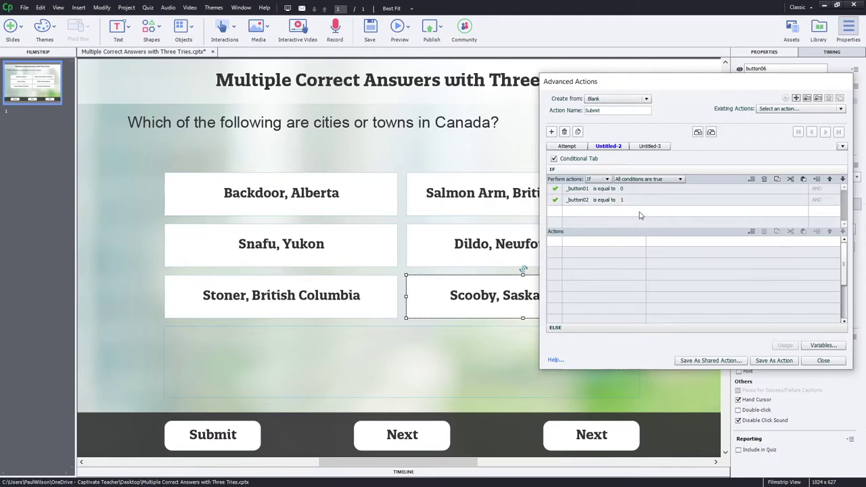
pyautogui.click(806, 181)
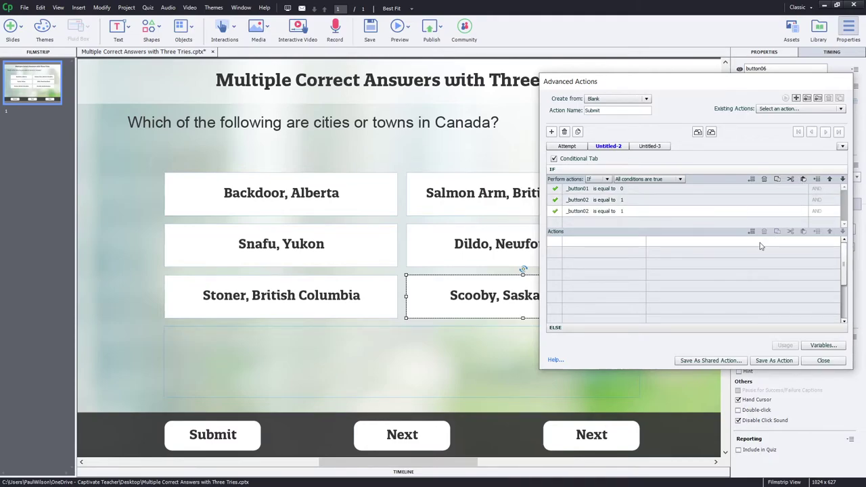
pyautogui.click(585, 212)
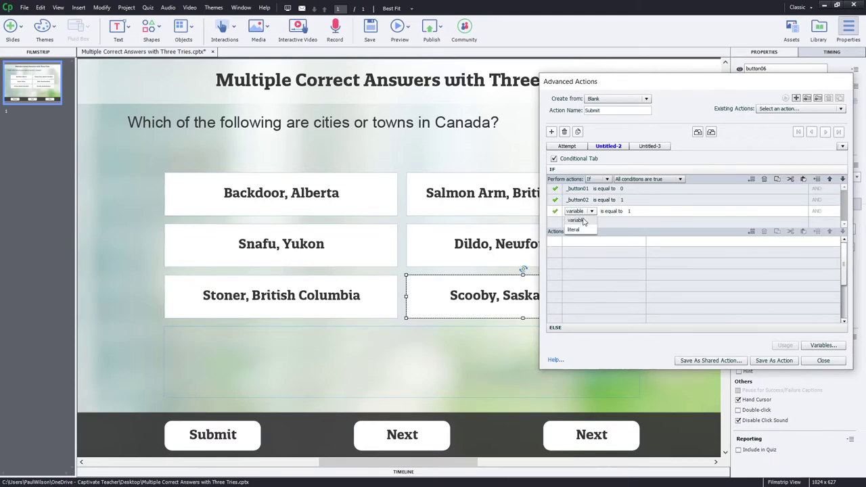
pyautogui.click(589, 231)
pyautogui.click(594, 259)
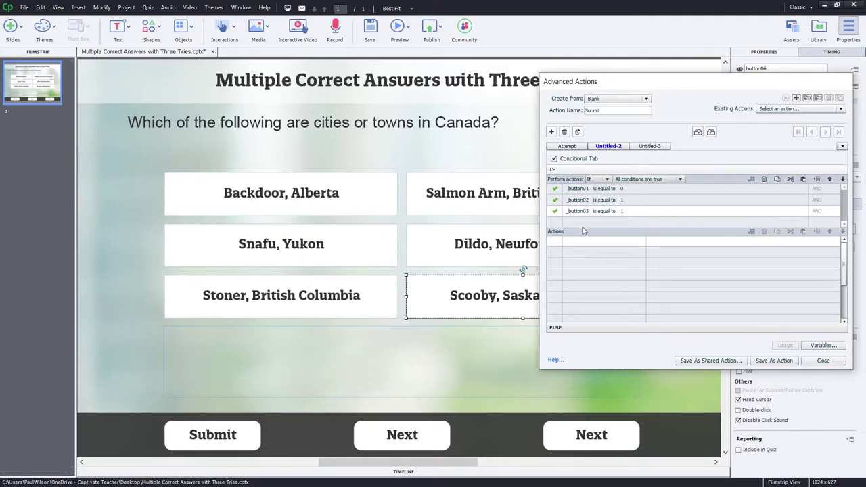
# - Paste another copy of the _button02 condition and switch its variable to _button04, keeping the comparison equal to 1
pyautogui.click(804, 178)
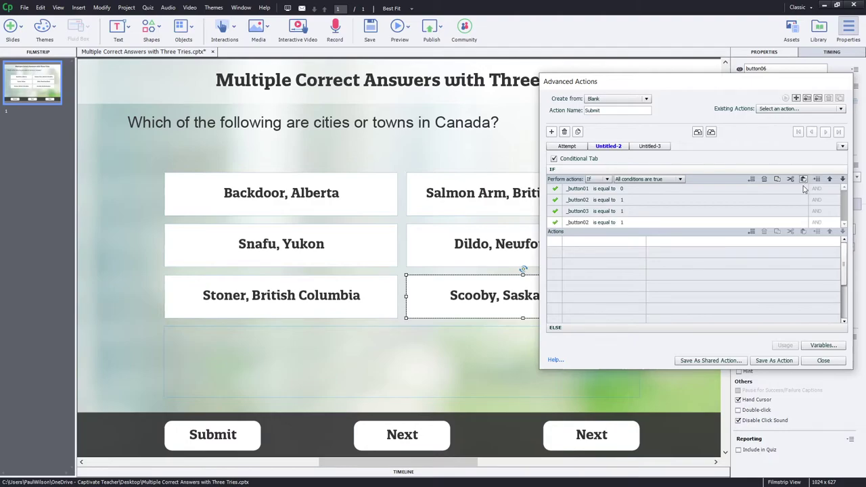
pyautogui.click(581, 223)
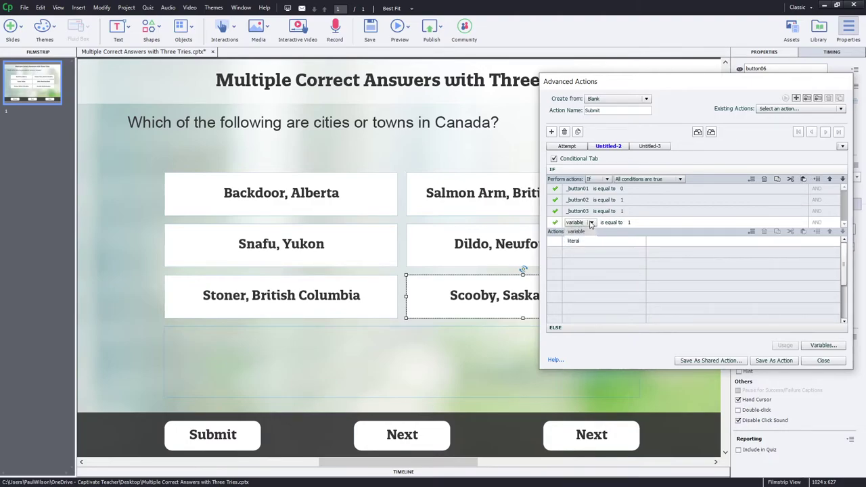
pyautogui.scroll(-3, 593, 244)
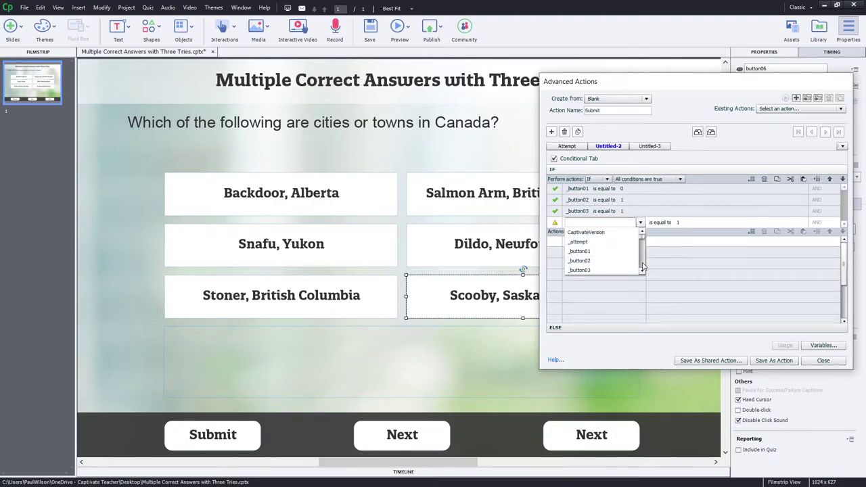
pyautogui.click(594, 233)
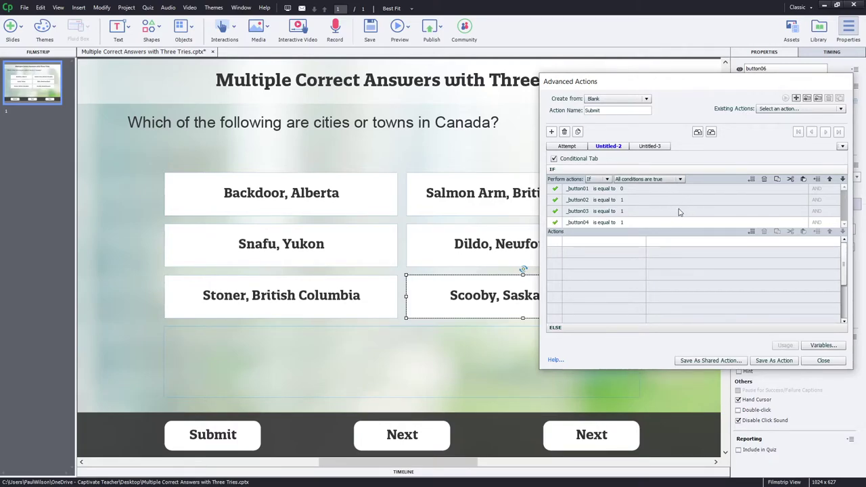
# - Add a fifth condition from the copied one and set its variable to _button05, equal to 1
pyautogui.click(751, 180)
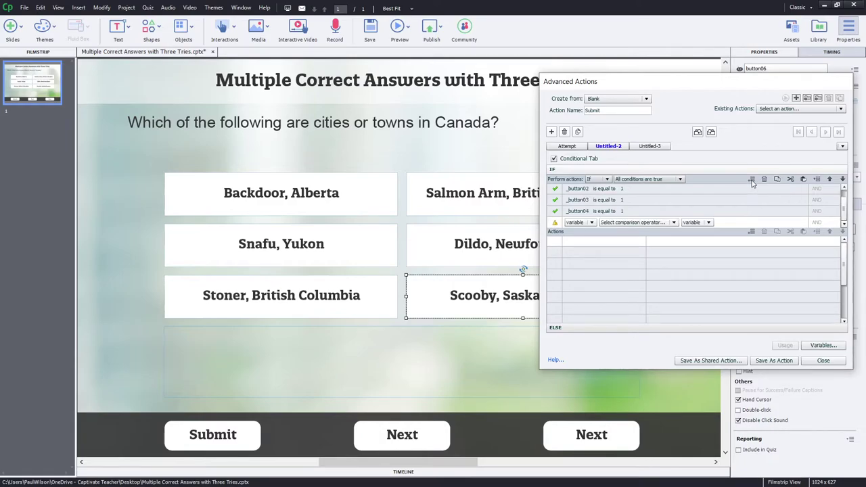
pyautogui.click(804, 180)
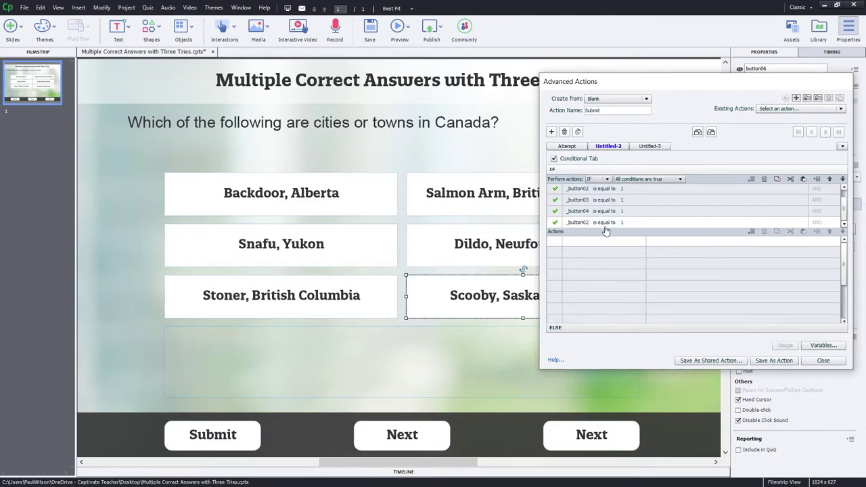
pyautogui.click(576, 223)
pyautogui.click(578, 225)
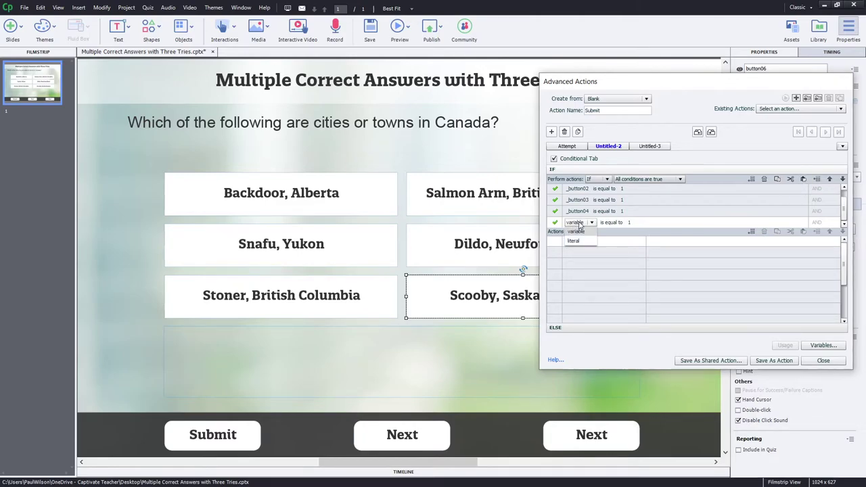
pyautogui.click(575, 231)
pyautogui.click(640, 222)
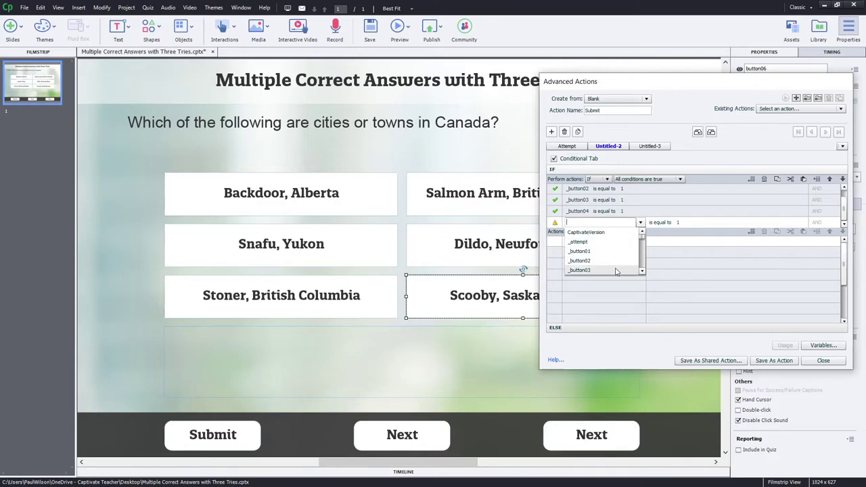
pyautogui.scroll(-2, 613, 267)
pyautogui.click(594, 263)
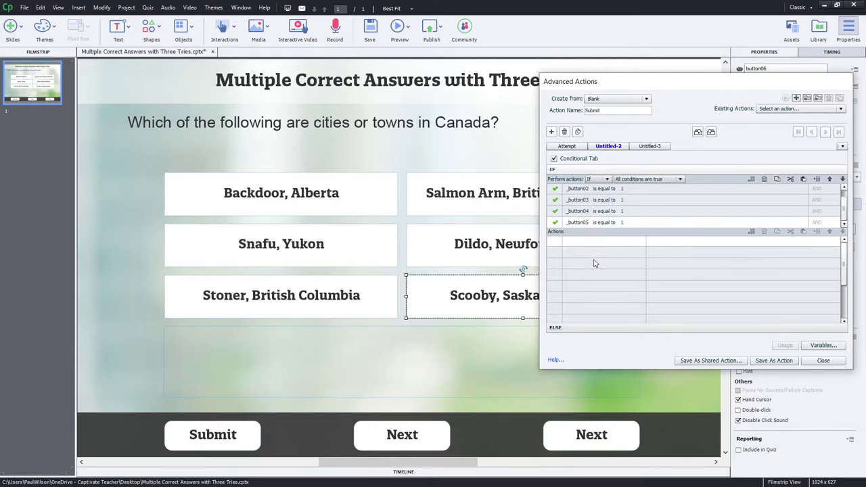
# - Add a sixth condition from the copied one, requiring _button06 to be equal to the literal 0
pyautogui.click(752, 179)
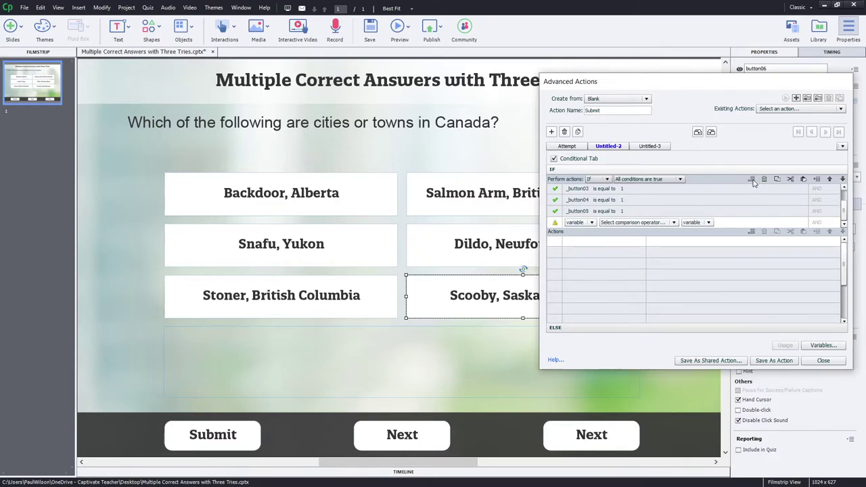
pyautogui.click(592, 222)
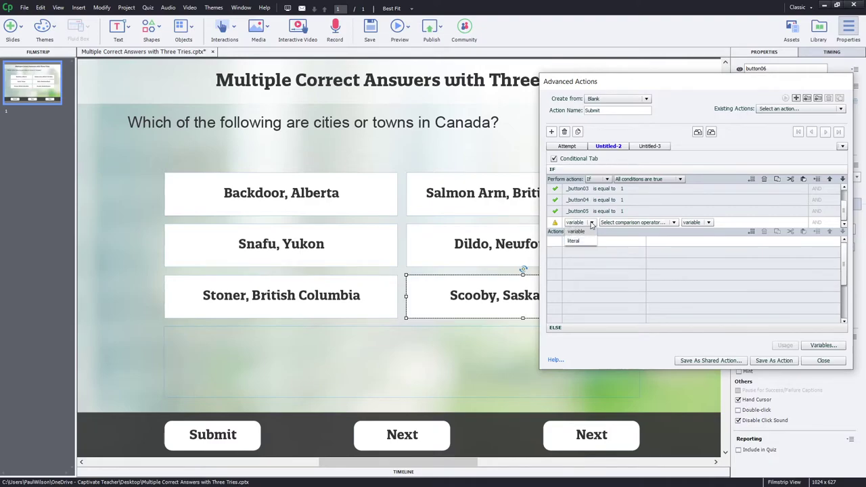
pyautogui.click(576, 231)
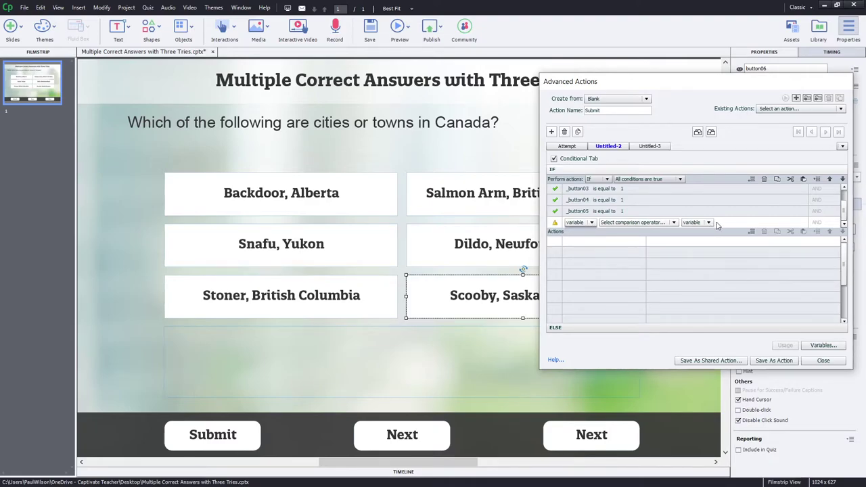
pyautogui.click(787, 225)
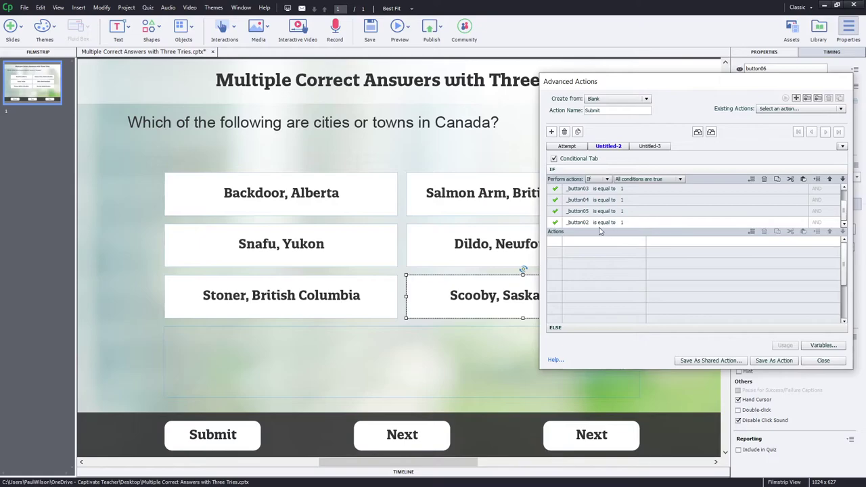
pyautogui.click(578, 223)
pyautogui.click(592, 223)
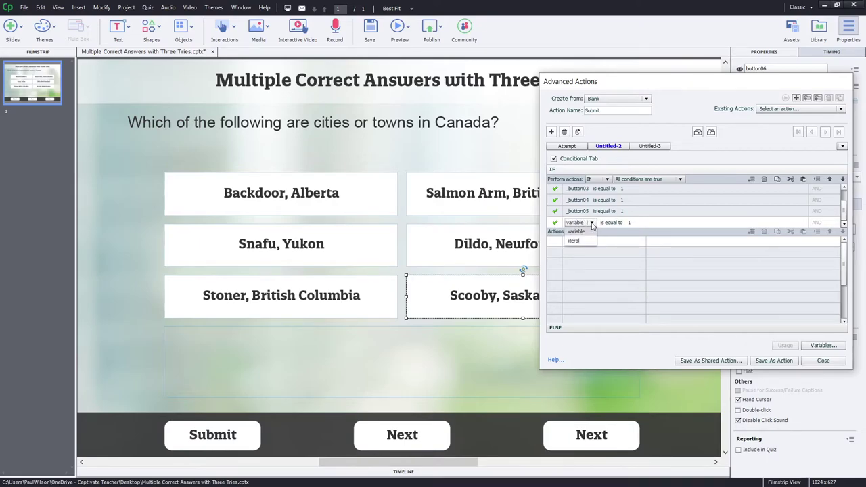
pyautogui.click(581, 231)
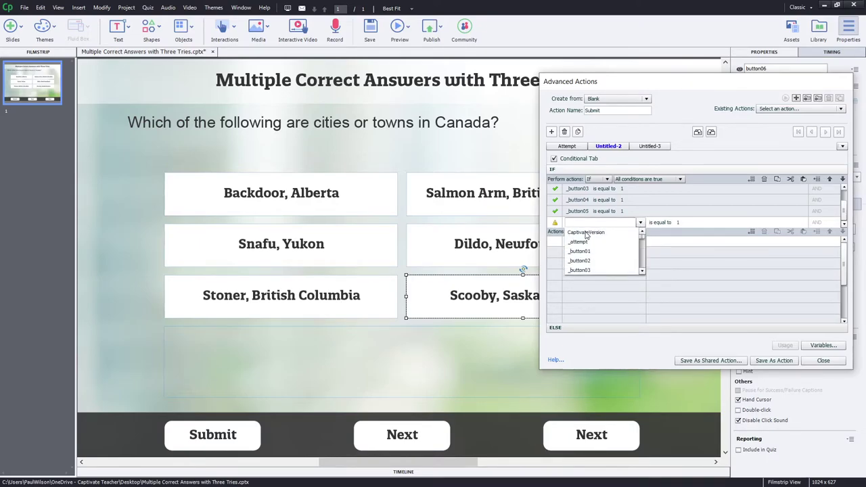
pyautogui.scroll(-3, 589, 244)
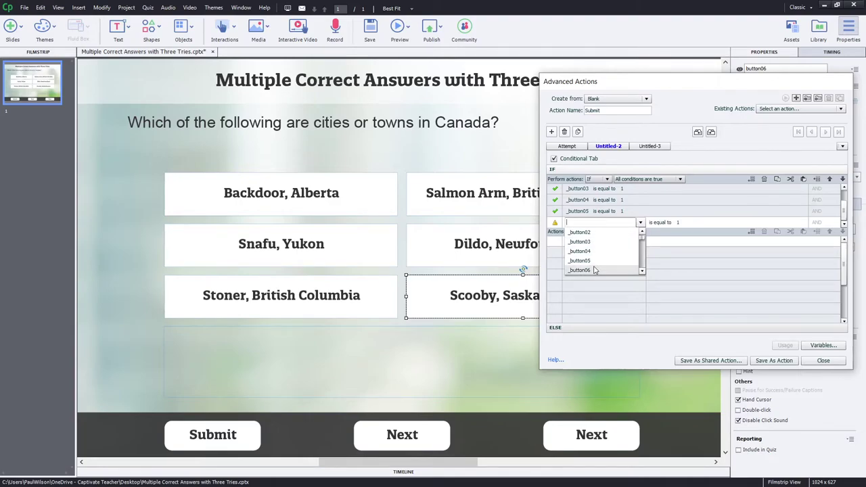
pyautogui.click(594, 270)
pyautogui.click(623, 222)
pyautogui.click(633, 224)
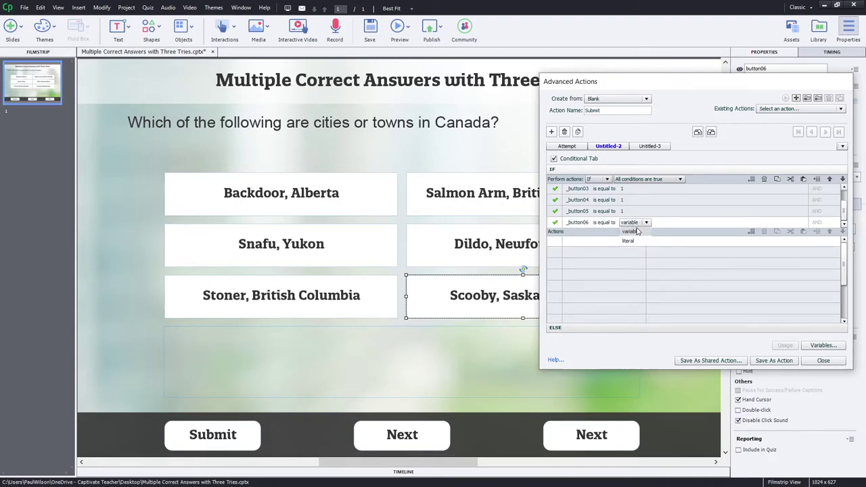
pyautogui.click(629, 241)
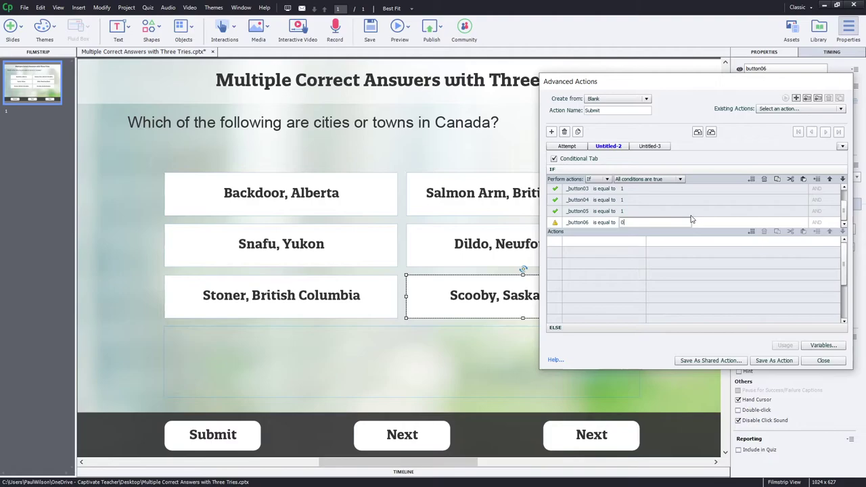
pyautogui.press('Return')
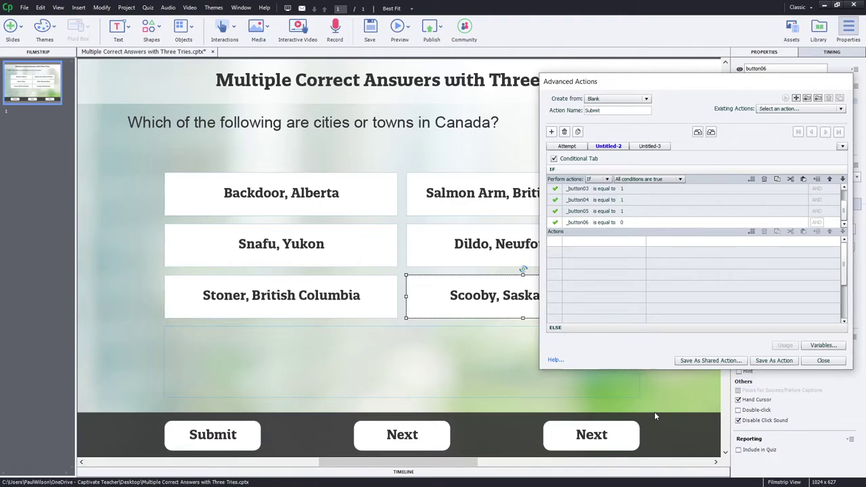
# - Add a Show action for next_button_correct to the conditional tab's IF actions
pyautogui.click(575, 242)
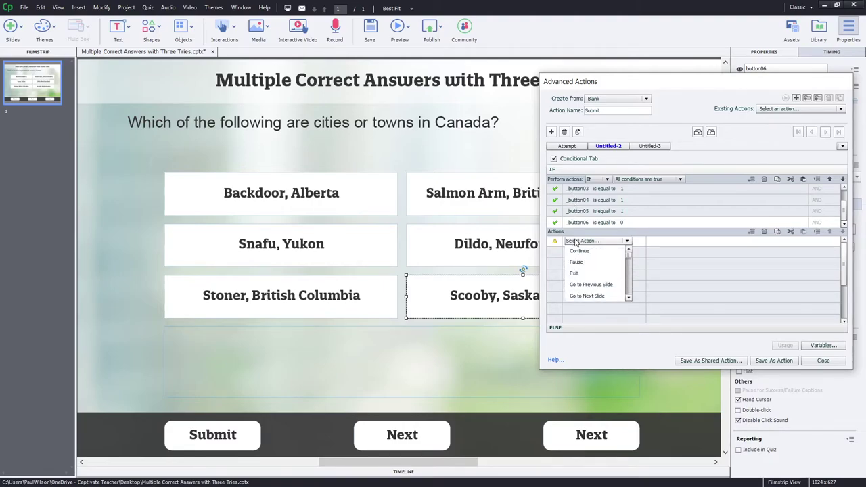
pyautogui.write('st')
pyautogui.press('Down')
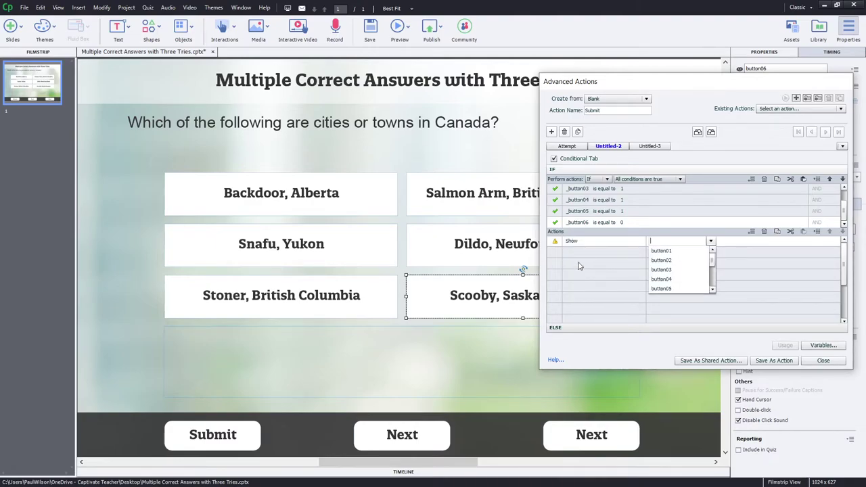
pyautogui.scroll(-2, 711, 288)
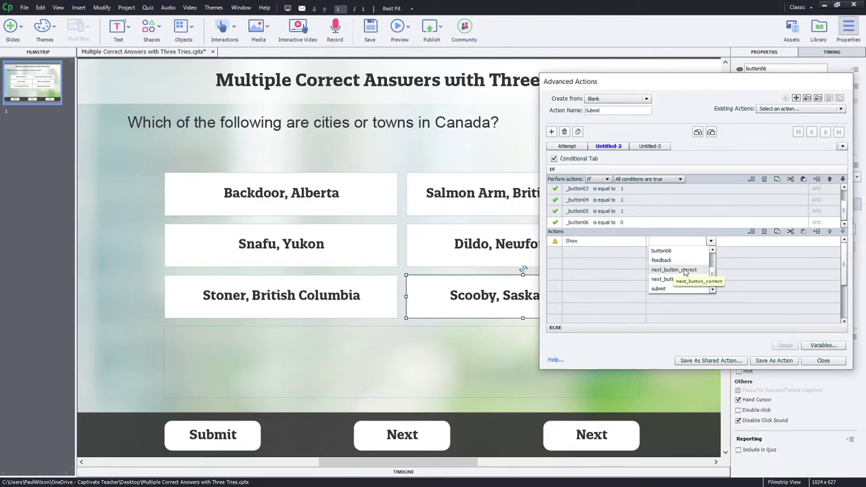
pyautogui.click(685, 271)
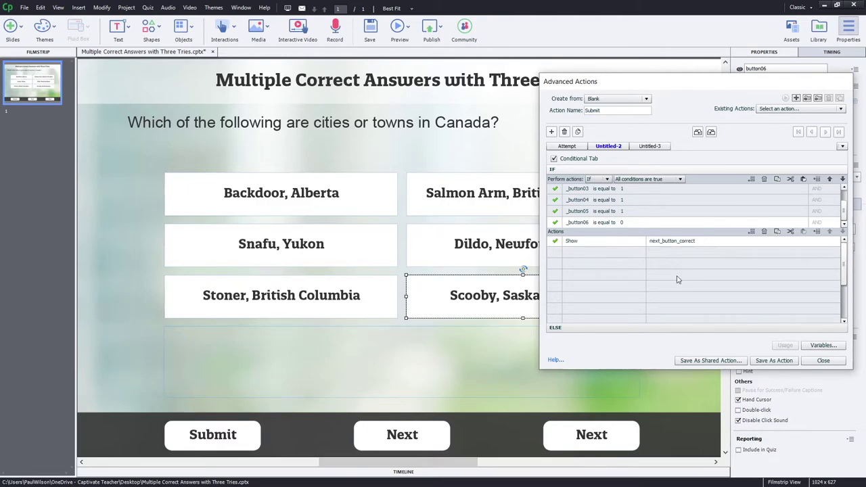
# - Add a Change State of action that switches feedback to the correct state
pyautogui.click(574, 254)
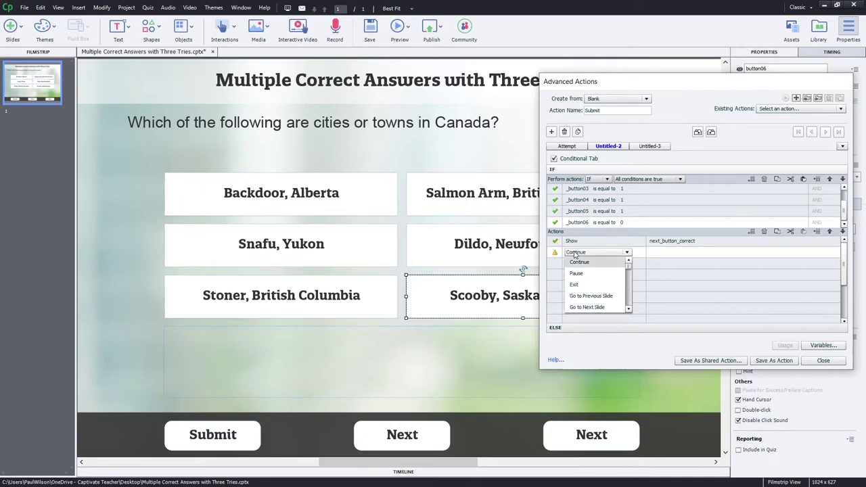
pyautogui.scroll(-5, 579, 270)
pyautogui.click(590, 263)
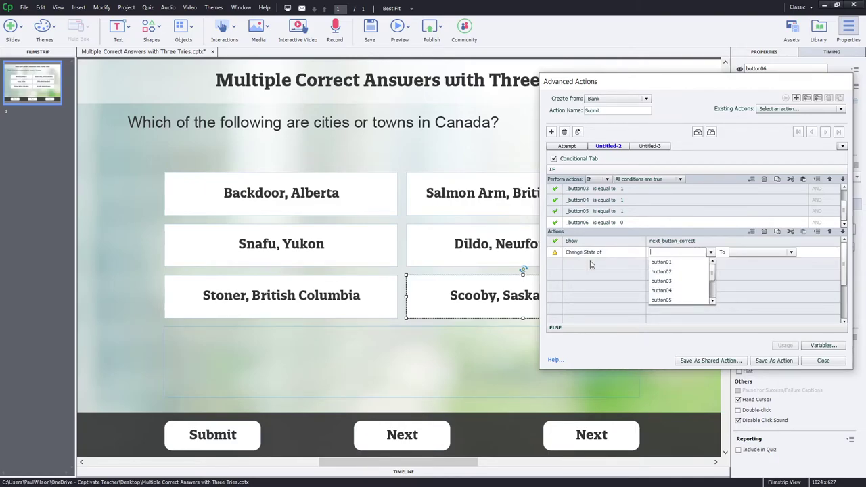
pyautogui.write('fee')
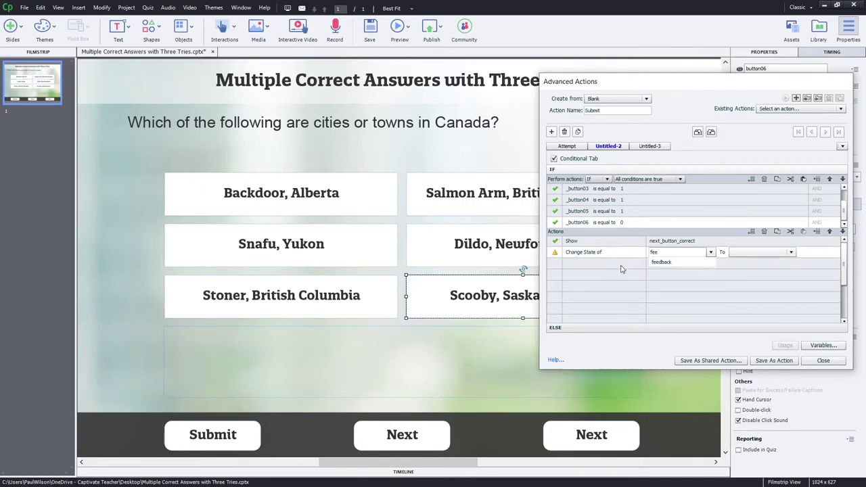
pyautogui.click(690, 264)
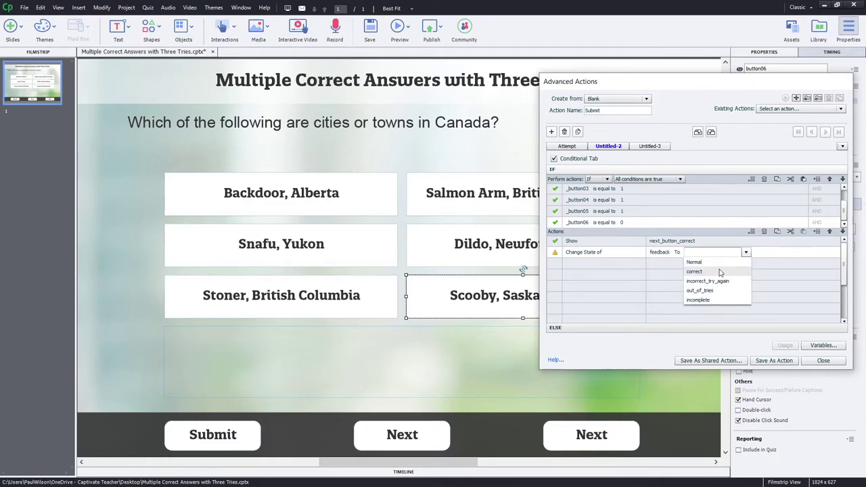
pyautogui.click(720, 272)
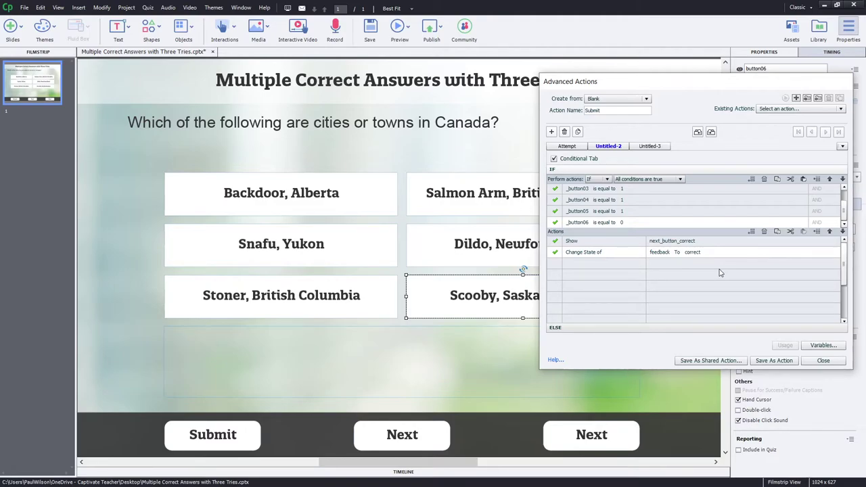
# - Add a Disable action for button01 below the feedback state change
pyautogui.click(576, 269)
pyautogui.click(577, 266)
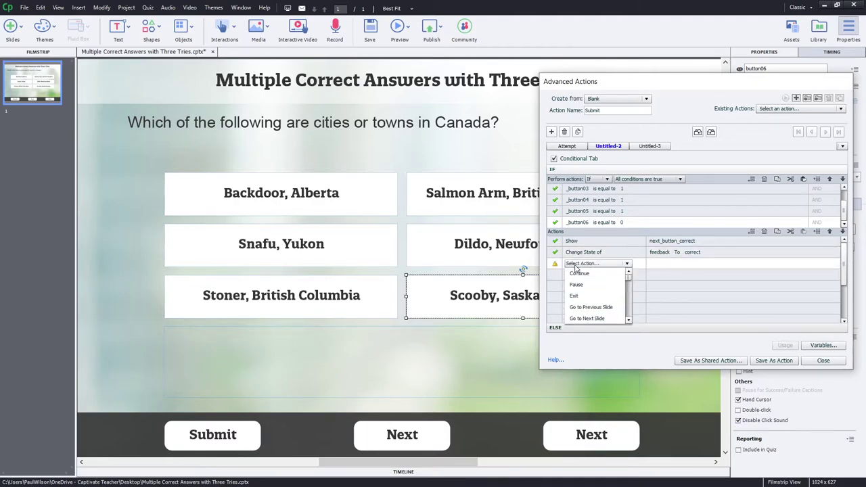
pyautogui.click(577, 273)
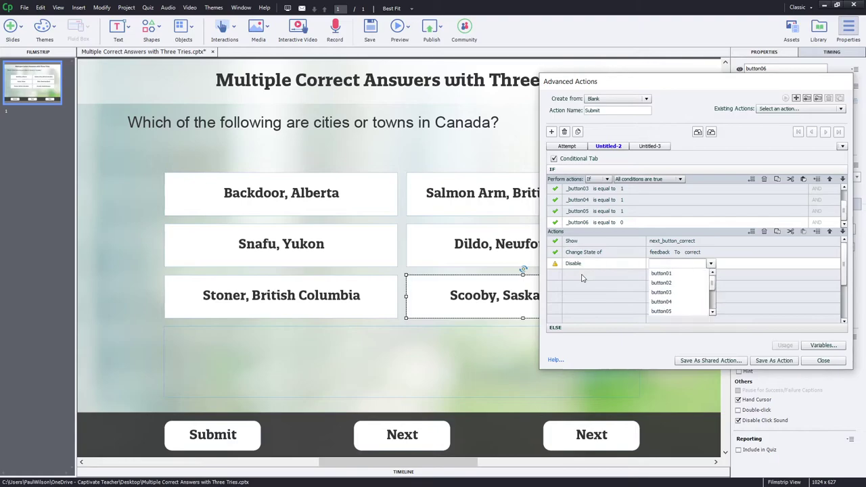
pyautogui.click(660, 276)
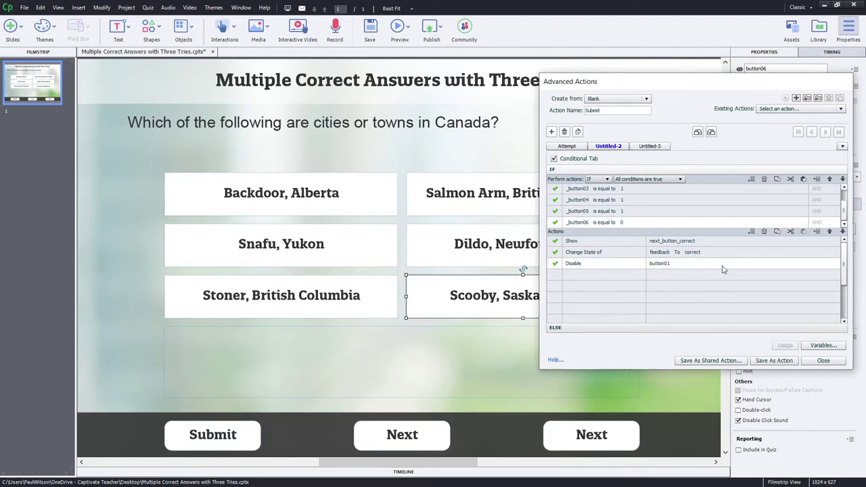
# - Paste five more copies of the Disable button01 action below the existing one in the IF actions
pyautogui.click(689, 277)
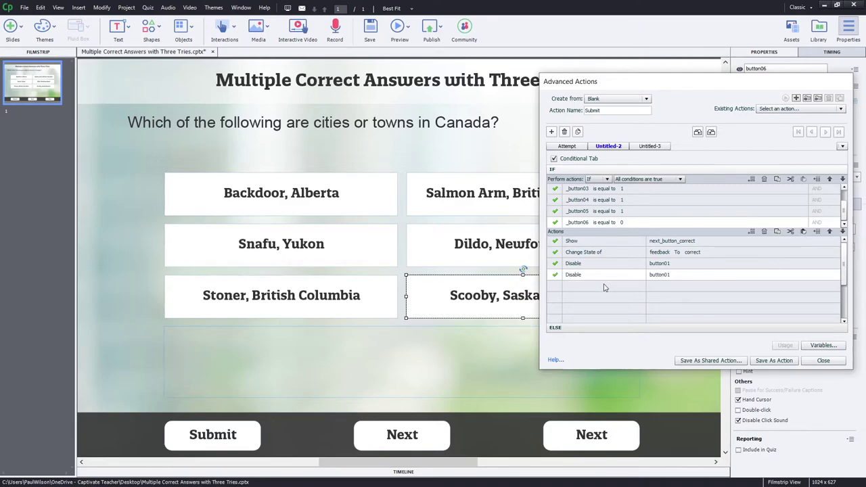
pyautogui.hotkey('ctrl', 'v')
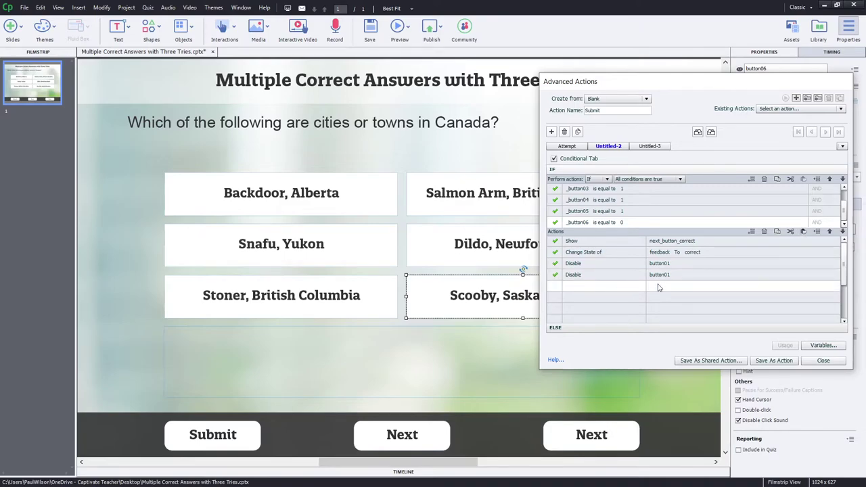
pyautogui.click(804, 232)
pyautogui.click(711, 295)
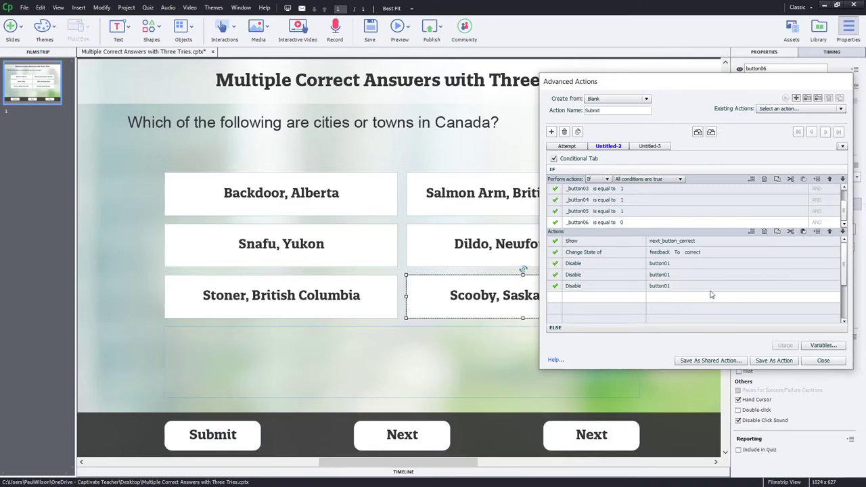
pyautogui.click(804, 232)
pyautogui.click(665, 309)
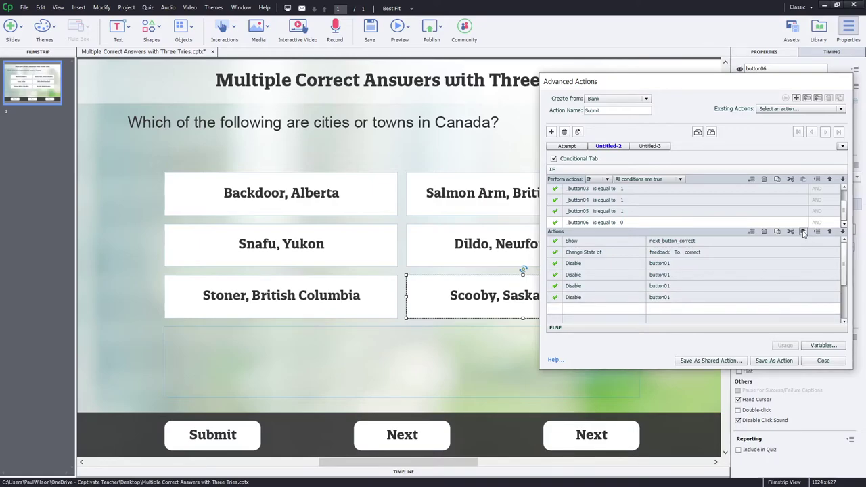
pyautogui.click(804, 232)
pyautogui.click(673, 319)
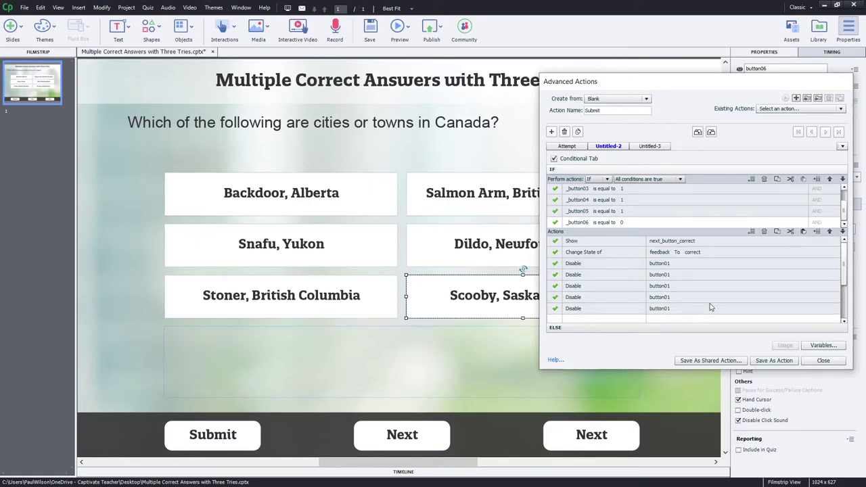
pyautogui.click(803, 232)
# - Retarget the second and third Disable actions to button02 and button03
pyautogui.click(664, 275)
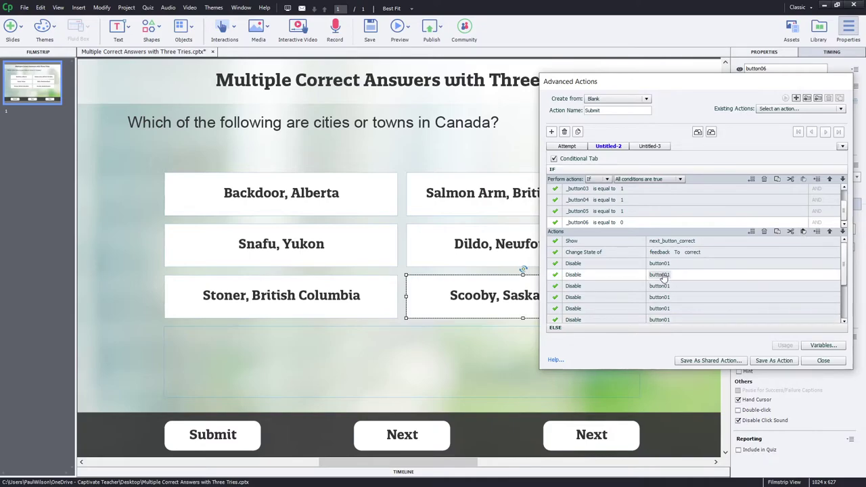
pyautogui.click(667, 275)
pyautogui.click(674, 296)
pyautogui.click(667, 286)
pyautogui.click(667, 287)
pyautogui.click(676, 316)
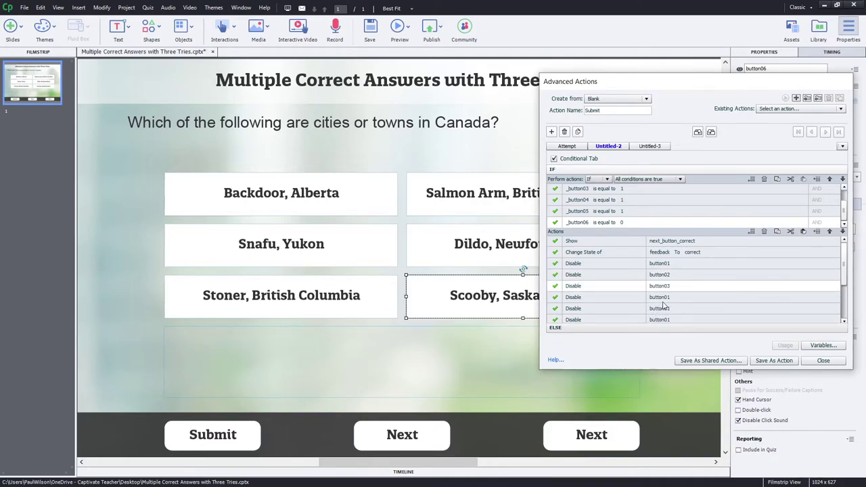
# - Retarget the remaining three Disable actions to button04, button05 and button06
pyautogui.click(663, 298)
pyautogui.click(664, 299)
pyautogui.click(661, 336)
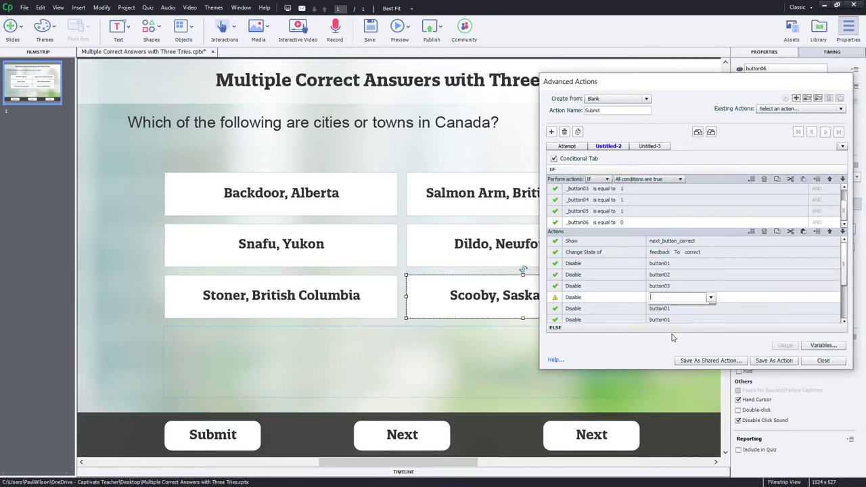
pyautogui.click(667, 309)
pyautogui.click(667, 309)
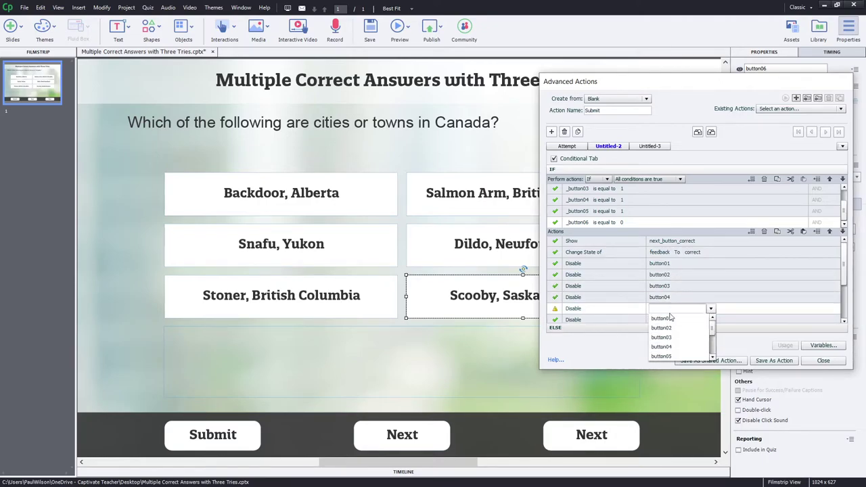
pyautogui.click(698, 357)
pyautogui.click(677, 319)
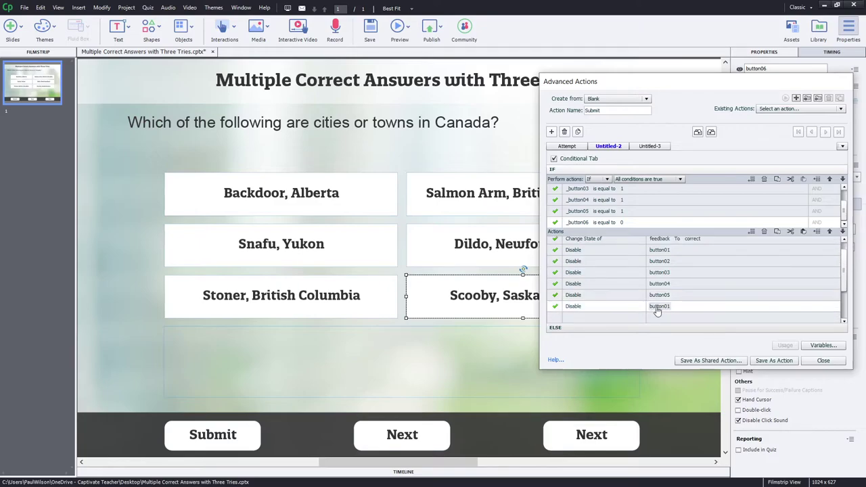
pyautogui.click(667, 306)
pyautogui.scroll(1, 677, 326)
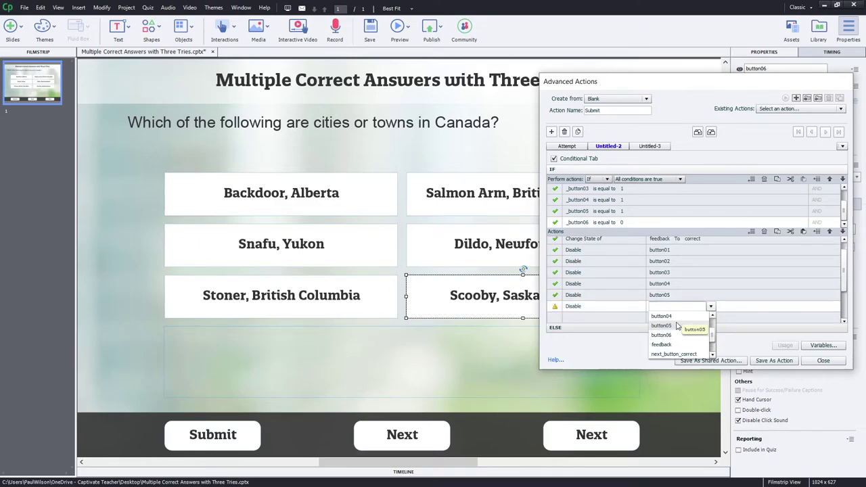
pyautogui.click(677, 336)
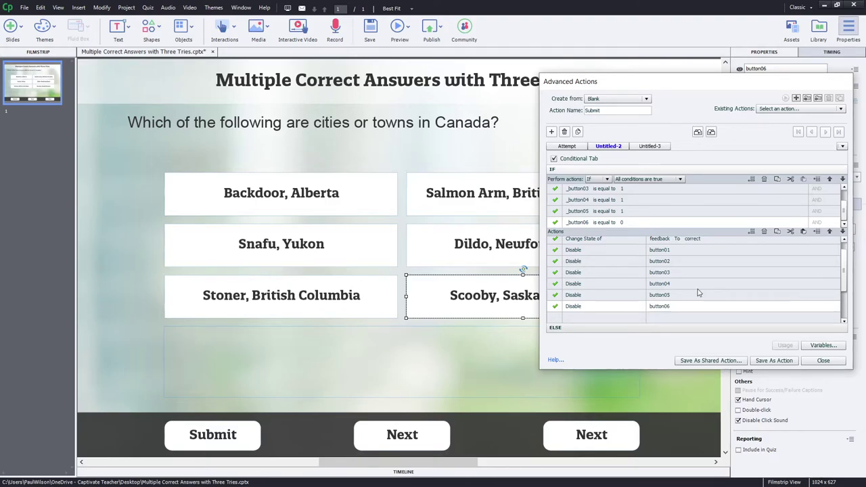
# - Add a Disable action for the submit button at the end of the IF actions
pyautogui.click(580, 320)
pyautogui.click(580, 318)
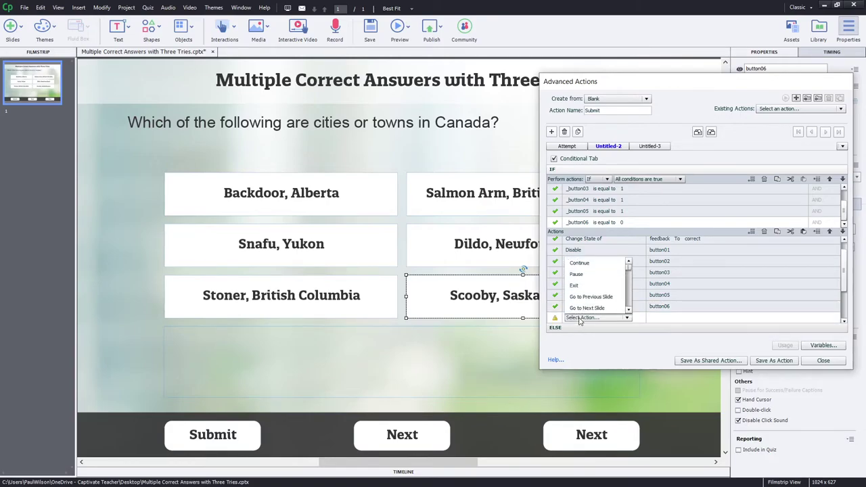
pyautogui.scroll(-5, 583, 291)
pyautogui.click(584, 271)
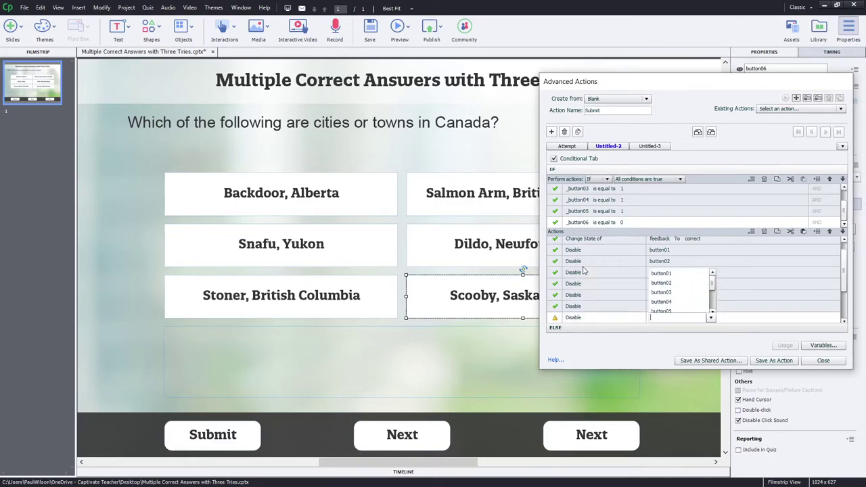
pyautogui.write('sub')
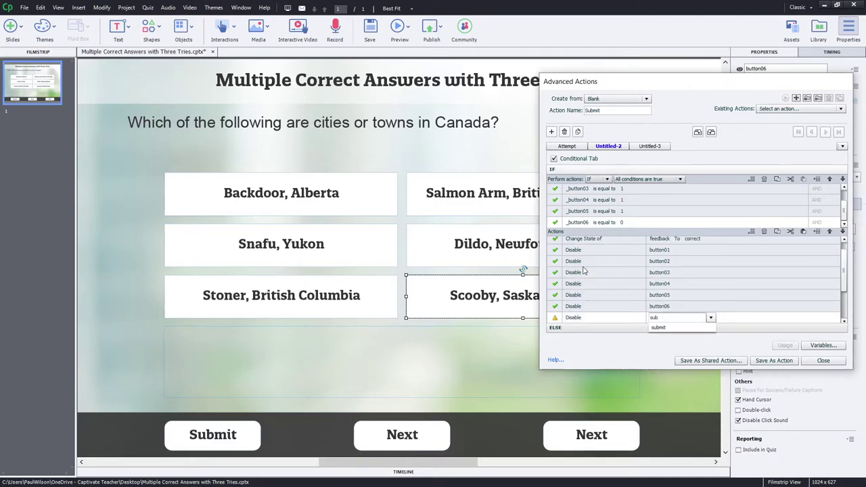
pyautogui.press('Return')
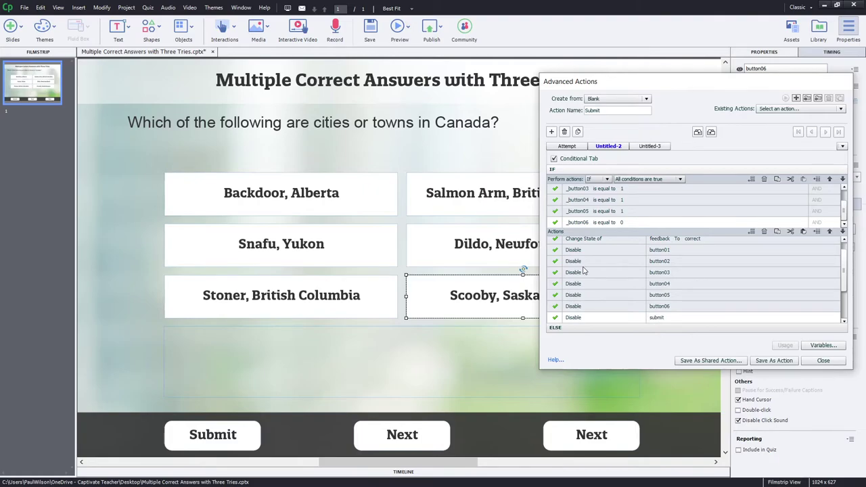
# - Rename the Untitled-2 decision as correct
pyautogui.scroll(1, 740, 271)
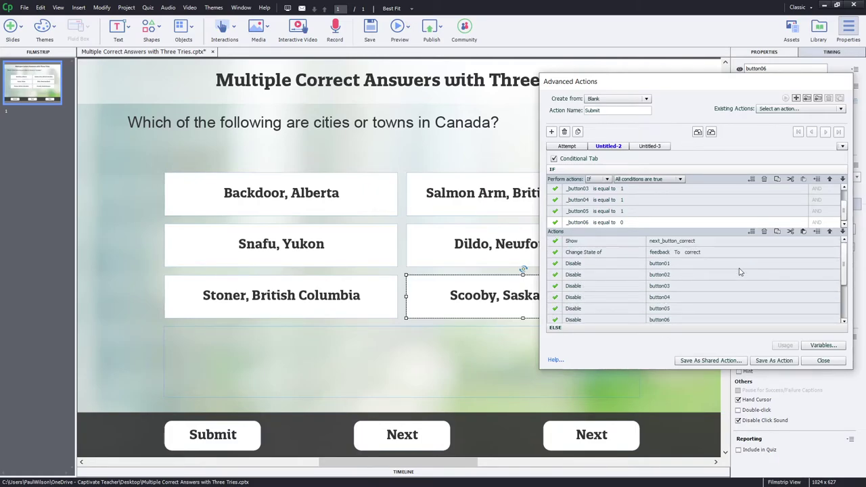
pyautogui.doubleClick(617, 146)
pyautogui.write('cor')
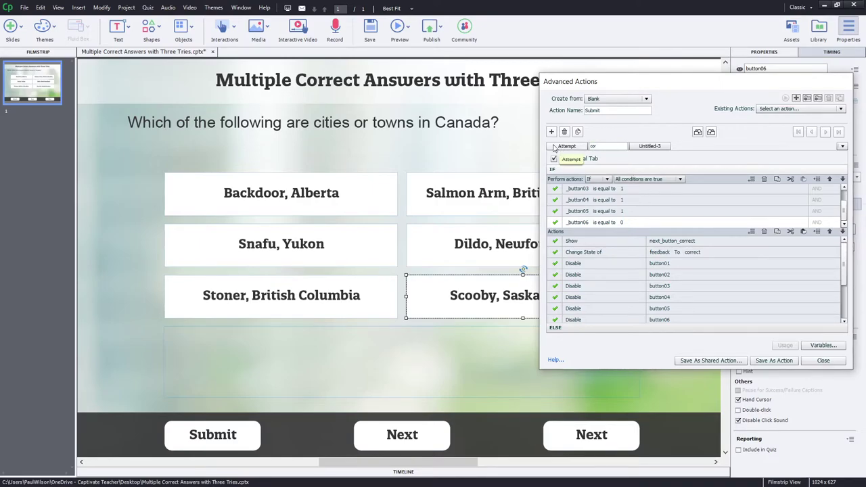
pyautogui.write('rect')
pyautogui.press('Return')
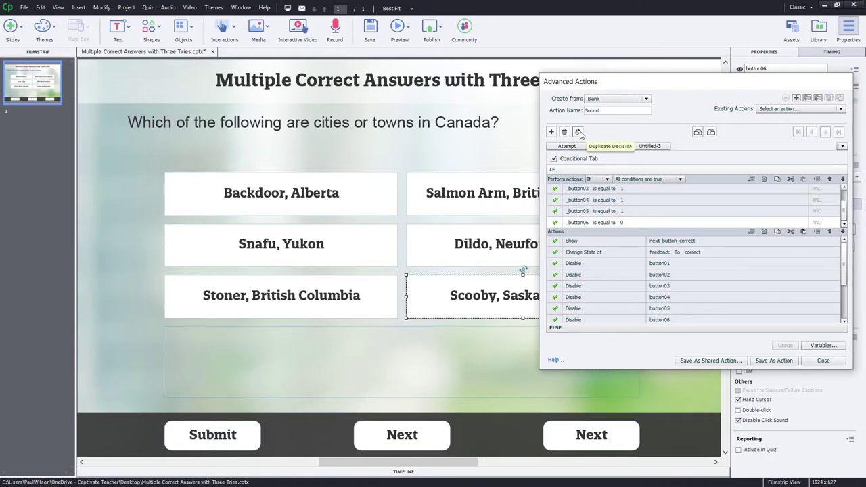
# - Duplicate the correct decision and rename the copy as incomplete
pyautogui.click(579, 133)
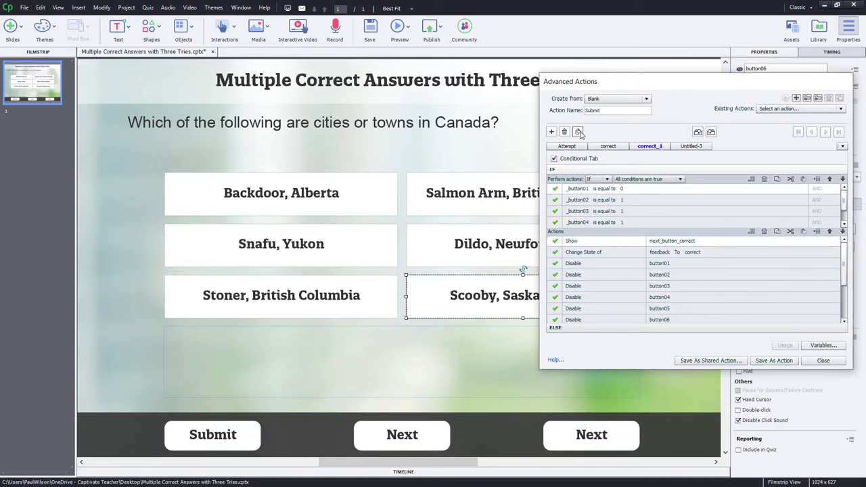
pyautogui.doubleClick(657, 148)
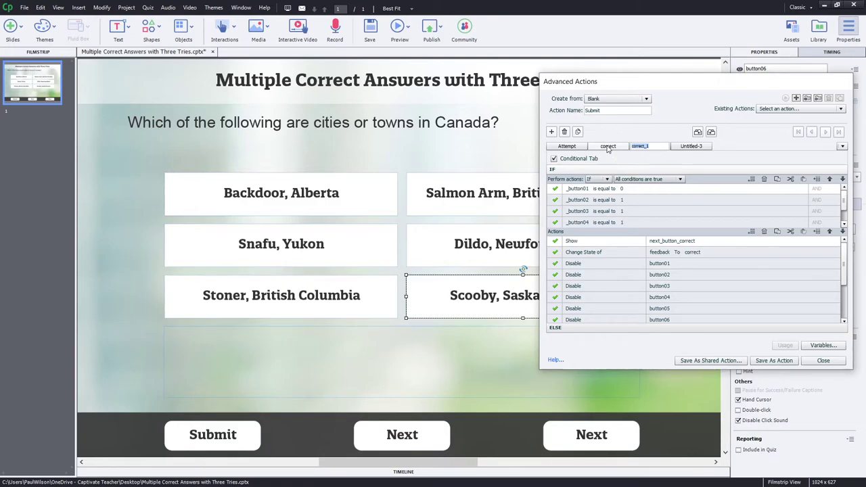
pyautogui.write('incorr')
pyautogui.write('lete')
pyautogui.press('Return')
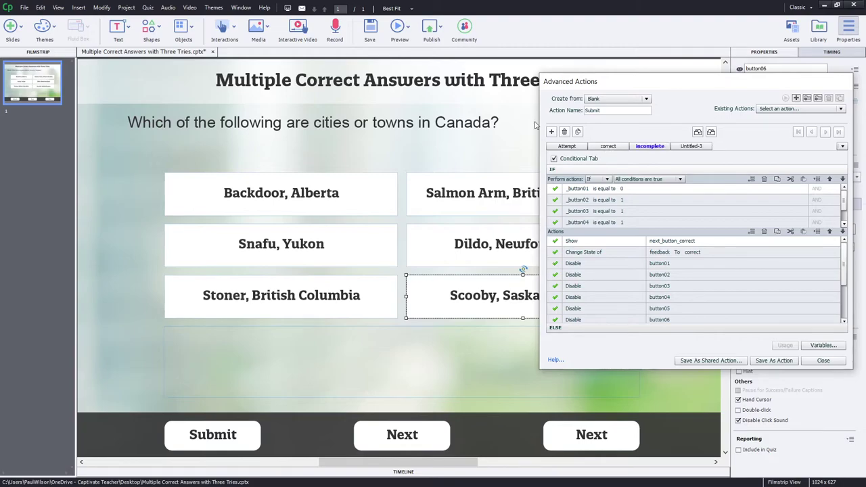
# - Set the _button02 condition of the incomplete decision to be equal to the literal 0
pyautogui.click(622, 203)
pyautogui.click(623, 201)
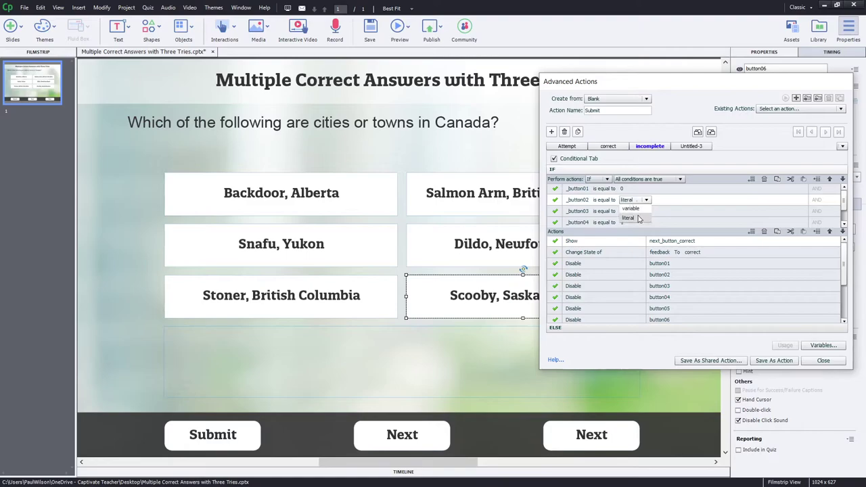
pyautogui.click(638, 219)
pyautogui.write('0')
pyautogui.press('Return')
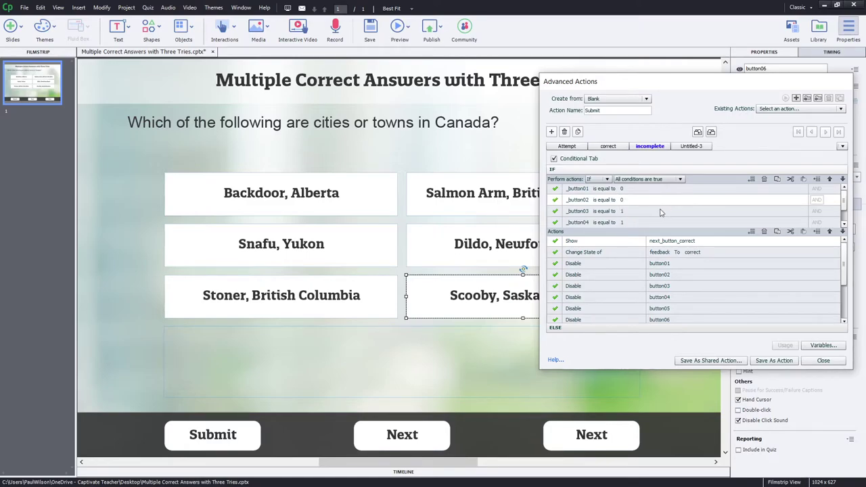
# - Set the _button03 condition of the incomplete decision to be equal to the literal 0
pyautogui.click(623, 213)
pyautogui.click(624, 212)
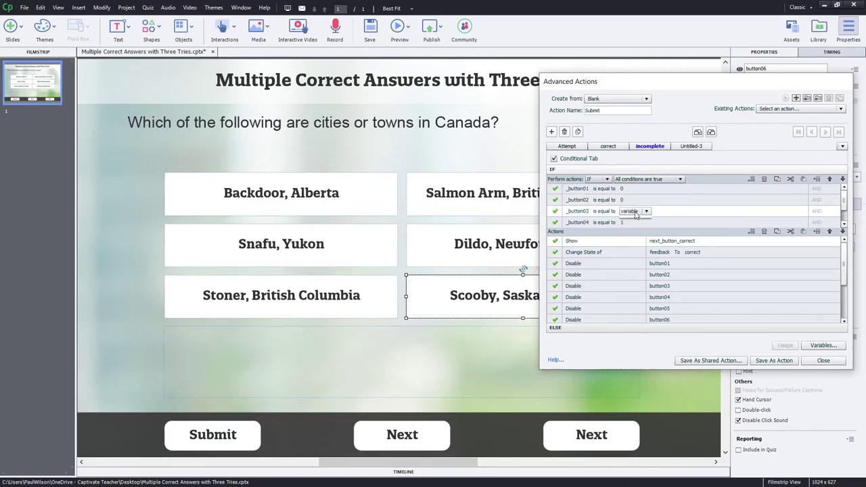
pyautogui.click(647, 211)
pyautogui.click(637, 230)
pyautogui.write('0')
pyautogui.press('Return')
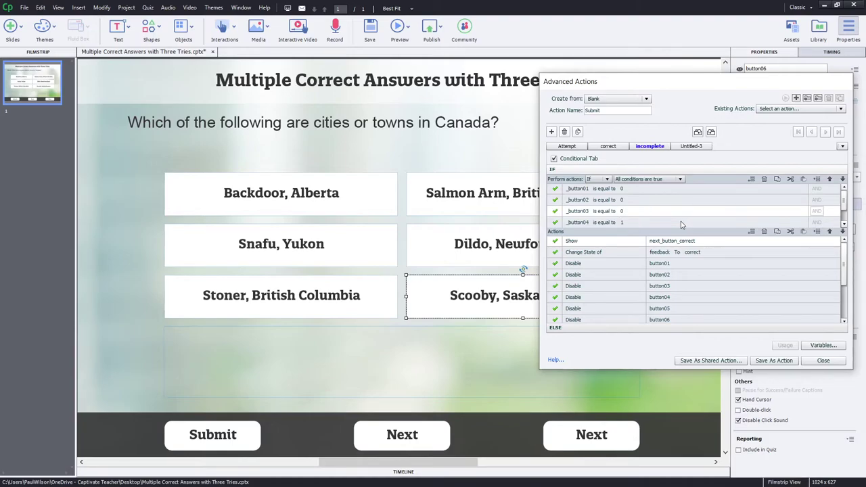
# - Set the _button04 condition of the incomplete decision to be equal to the literal 0
pyautogui.scroll(-2, 836, 207)
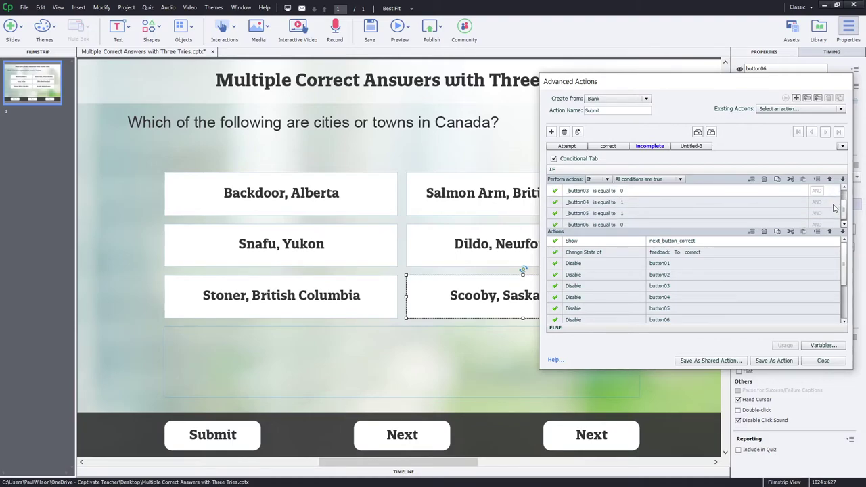
pyautogui.click(621, 202)
pyautogui.click(623, 203)
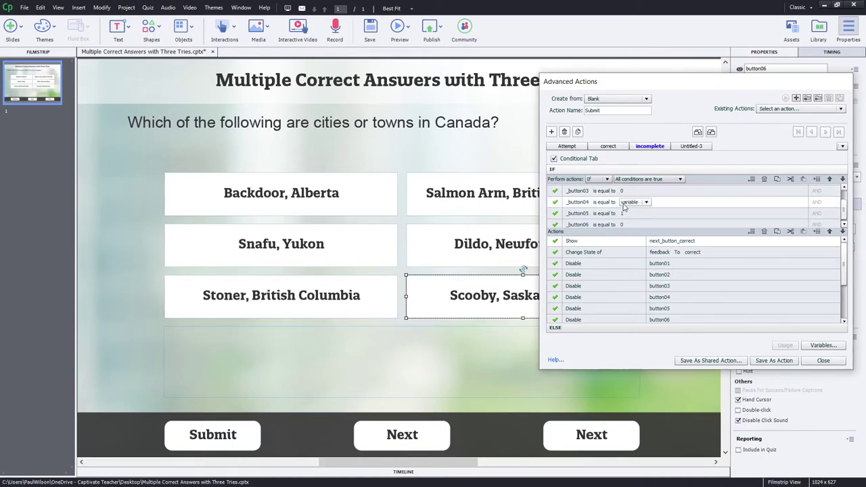
pyautogui.click(630, 202)
pyautogui.click(629, 221)
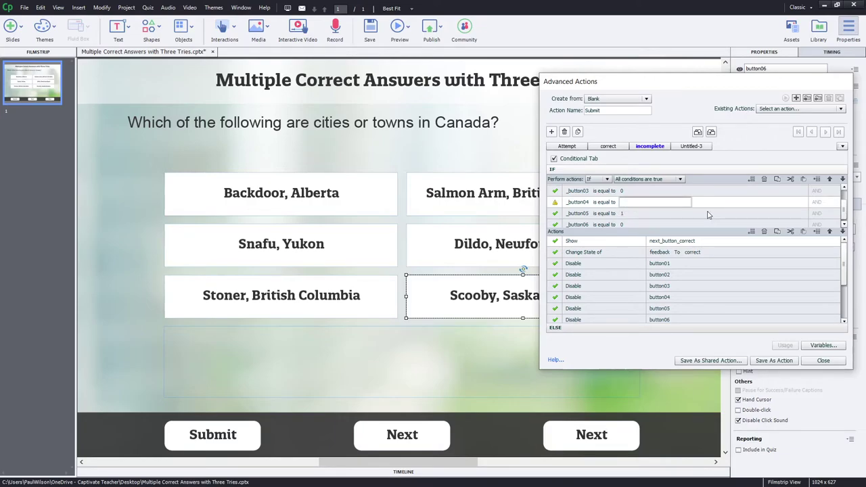
pyautogui.write('0')
pyautogui.press('Return')
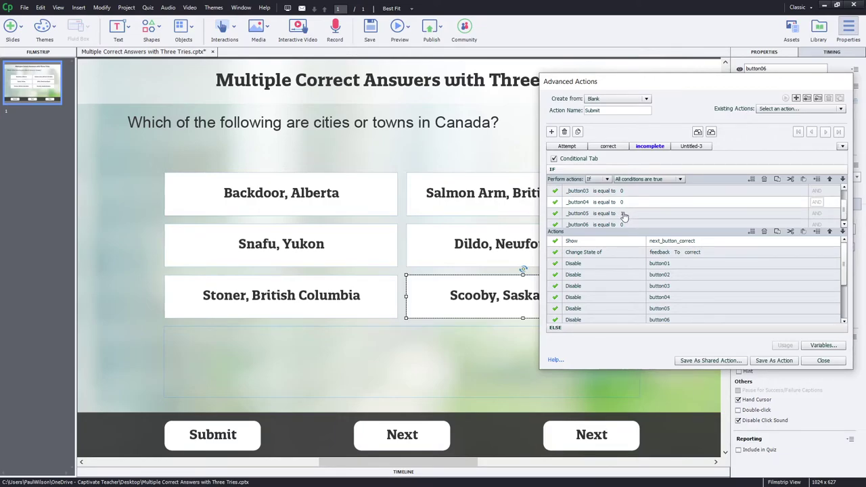
pyautogui.click(623, 214)
pyautogui.click(624, 214)
pyautogui.click(627, 214)
pyautogui.click(639, 222)
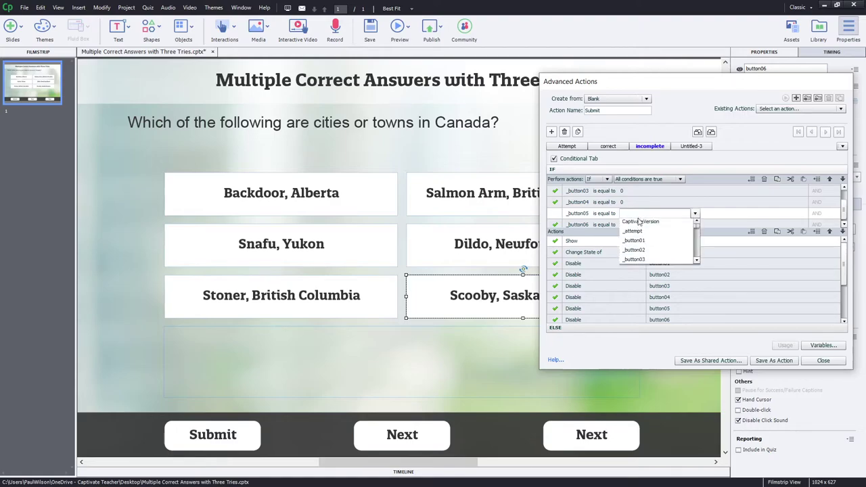
pyautogui.click(639, 214)
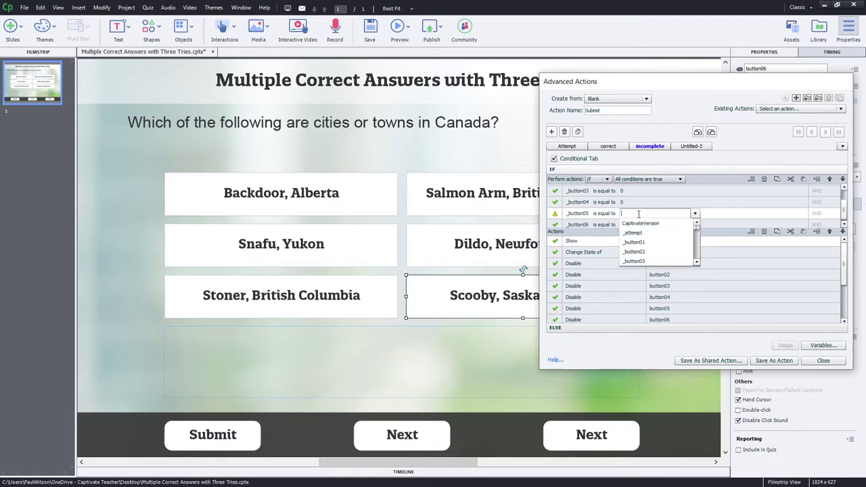
pyautogui.click(753, 211)
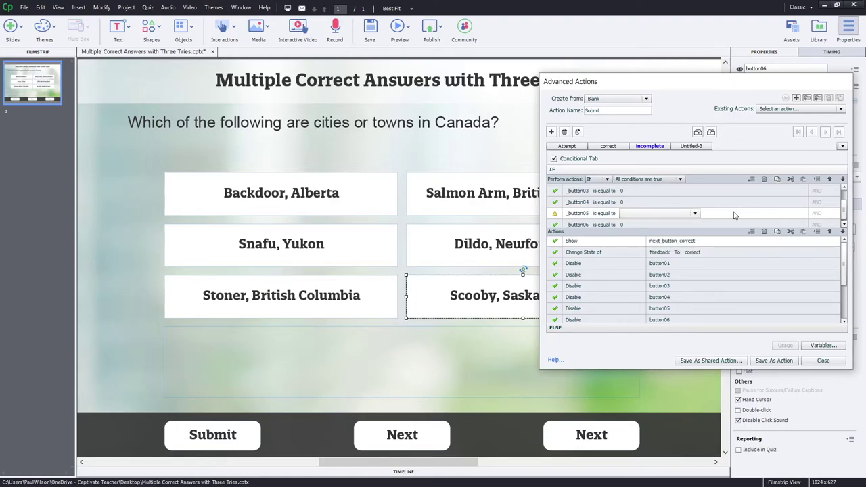
# - Replace the unfinished _button05 condition of the incomplete decision with a copy of the _button04 condition, changing its variable to _button05
pyautogui.click(649, 203)
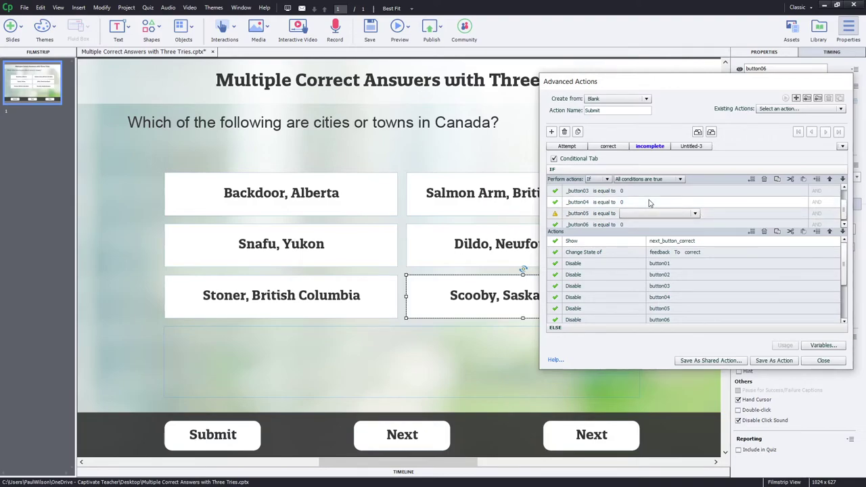
pyautogui.click(720, 215)
pyautogui.click(803, 179)
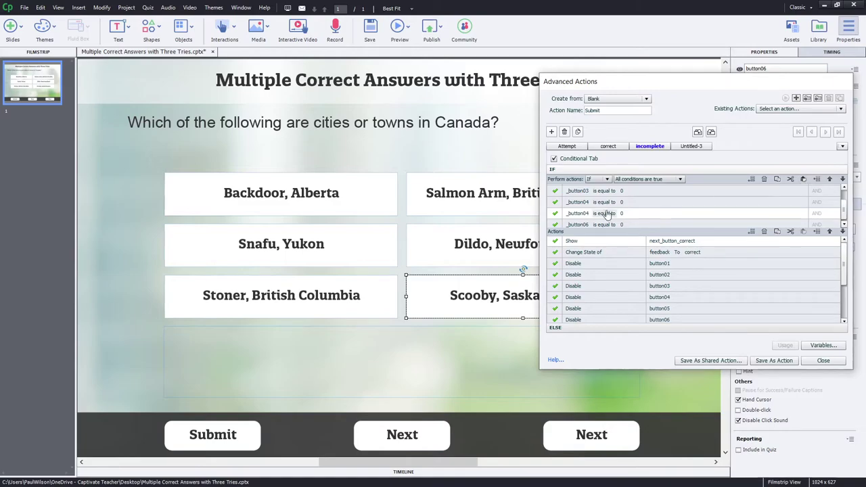
pyautogui.click(578, 213)
pyautogui.click(592, 213)
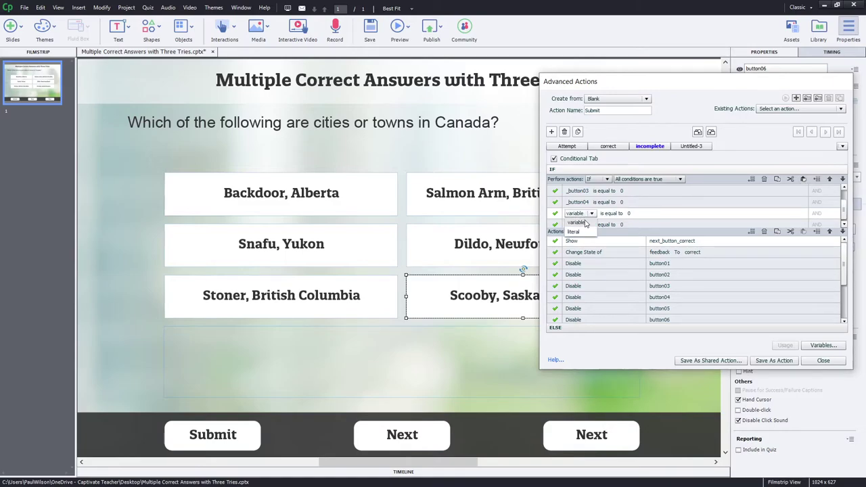
pyautogui.click(577, 222)
pyautogui.write('05')
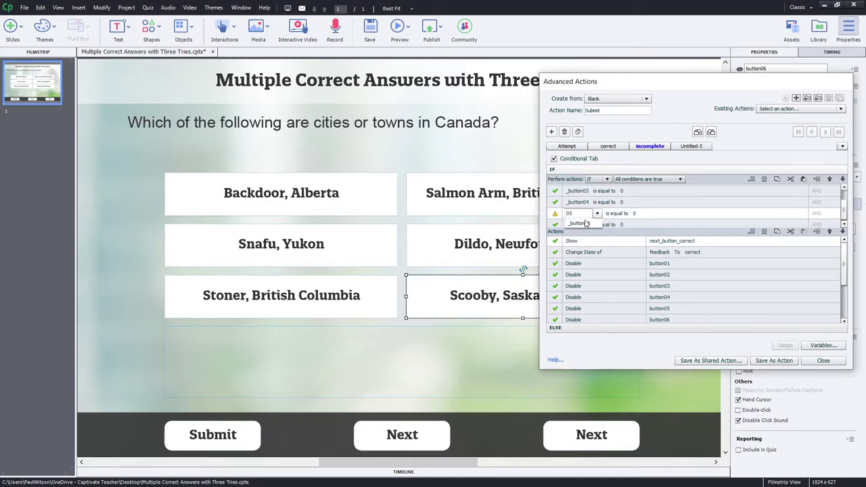
pyautogui.click(583, 223)
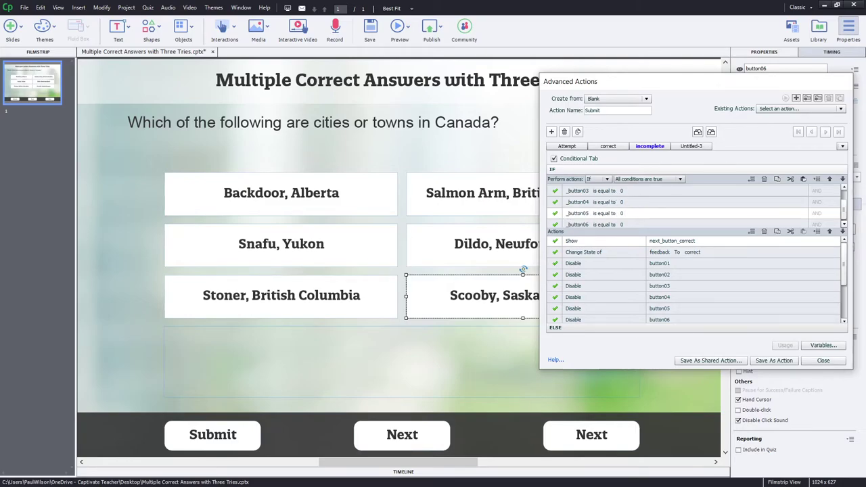
# - Reduce the incomplete decision's actions to changing the state of feedback to incomplete, deleting the Show and all Disable actions
pyautogui.moveTo(841, 214); pyautogui.dragTo(843, 196)
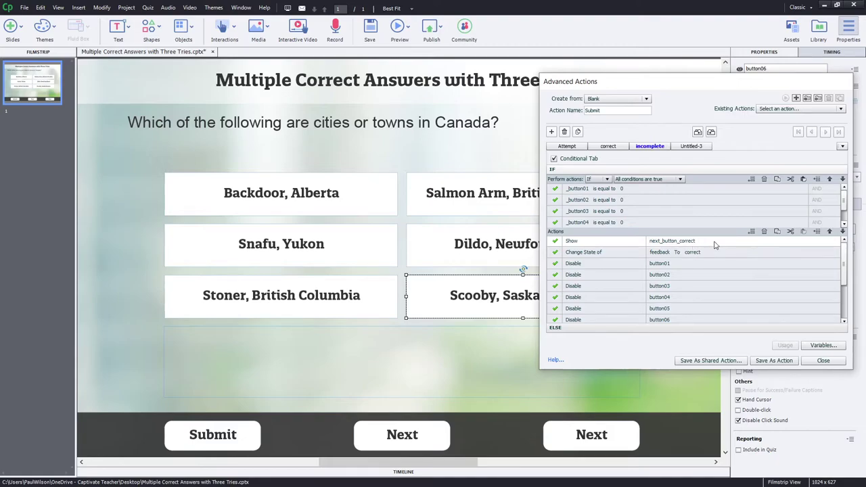
pyautogui.scroll(-1, 767, 242)
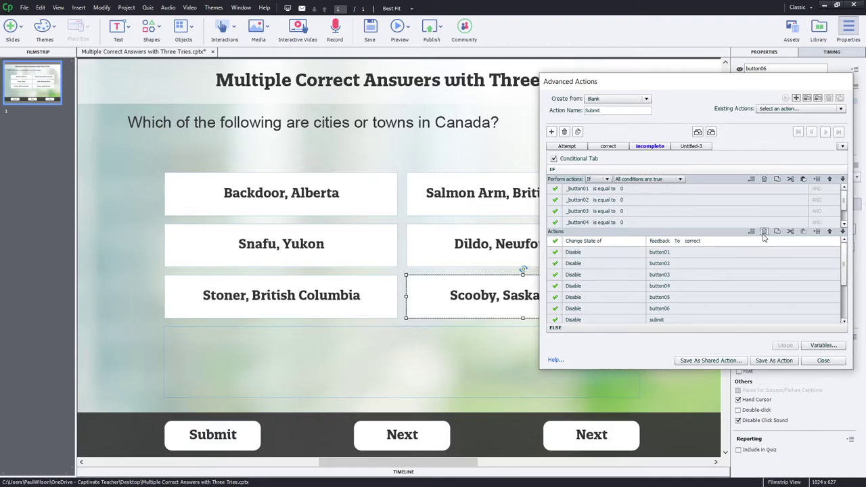
pyautogui.click(708, 242)
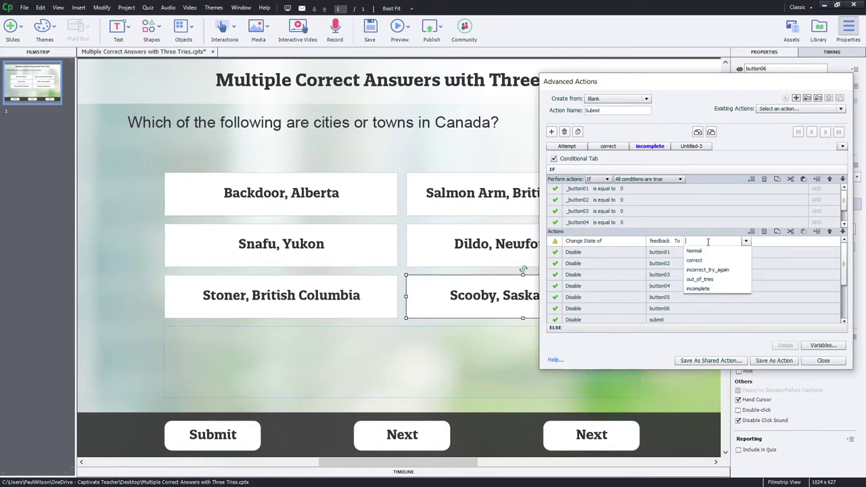
pyautogui.click(716, 289)
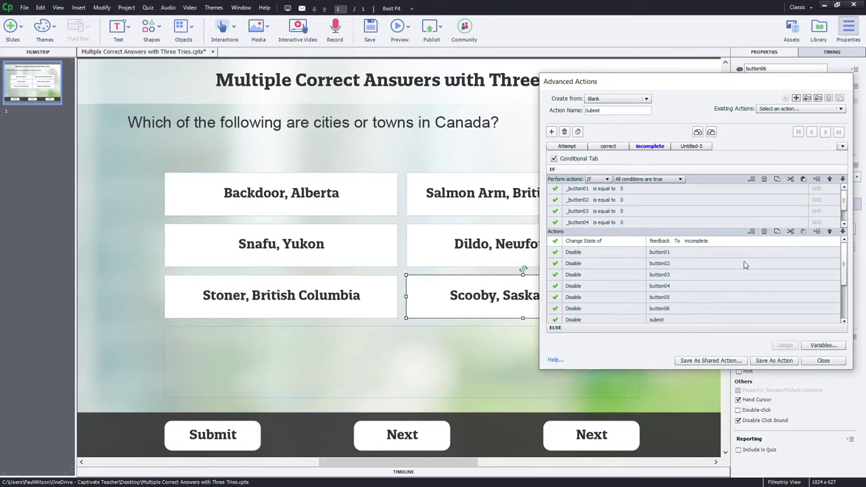
pyautogui.scroll(-2, 751, 283)
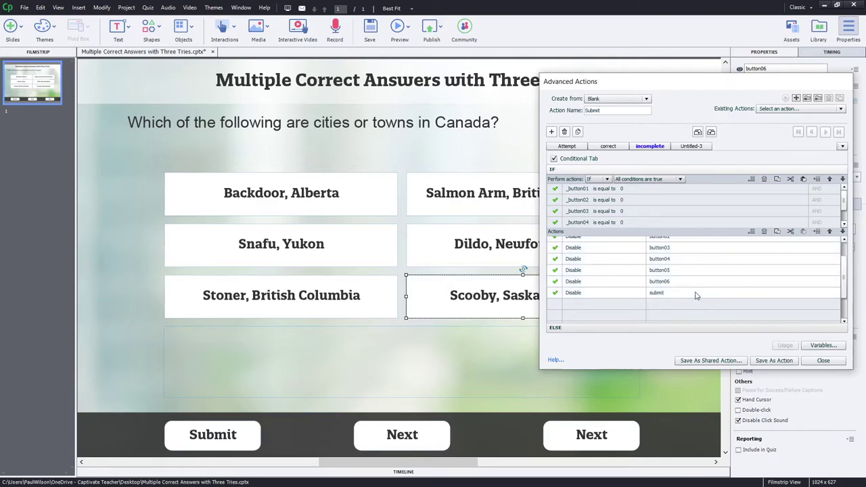
pyautogui.click(766, 234)
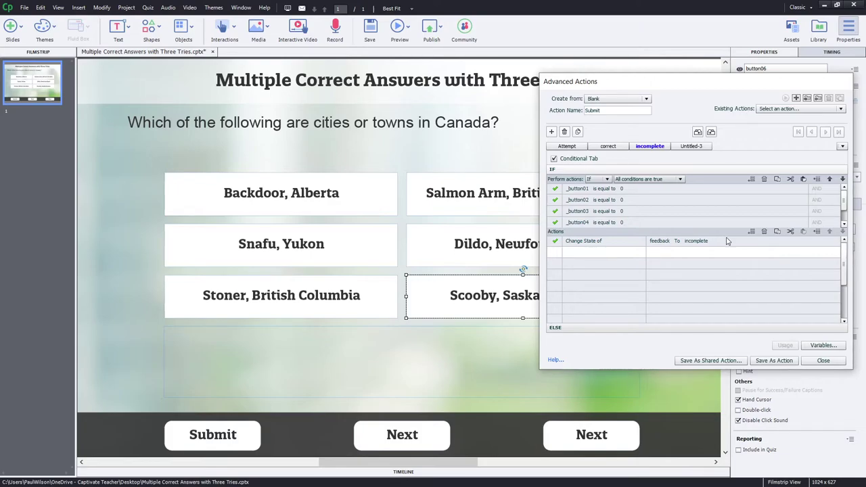
pyautogui.click(579, 150)
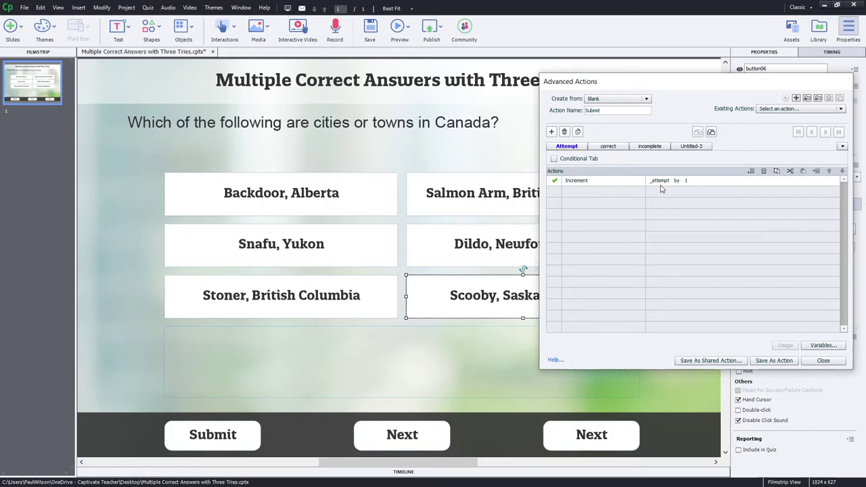
pyautogui.click(609, 147)
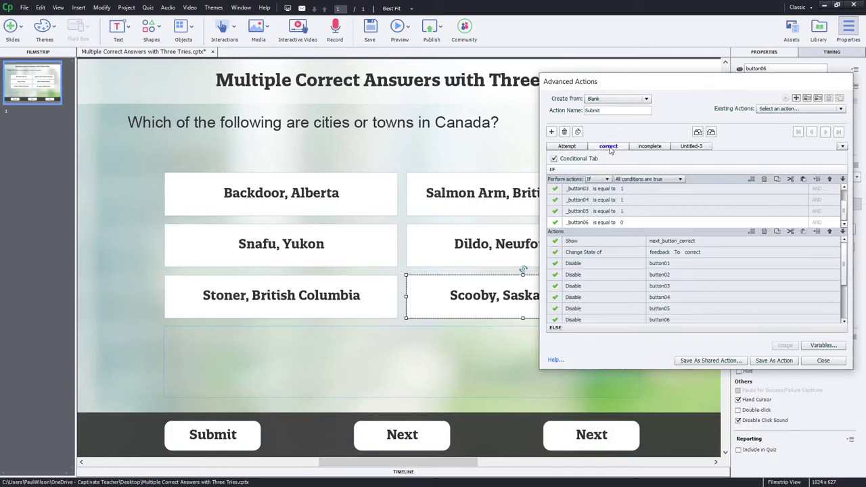
pyautogui.click(658, 149)
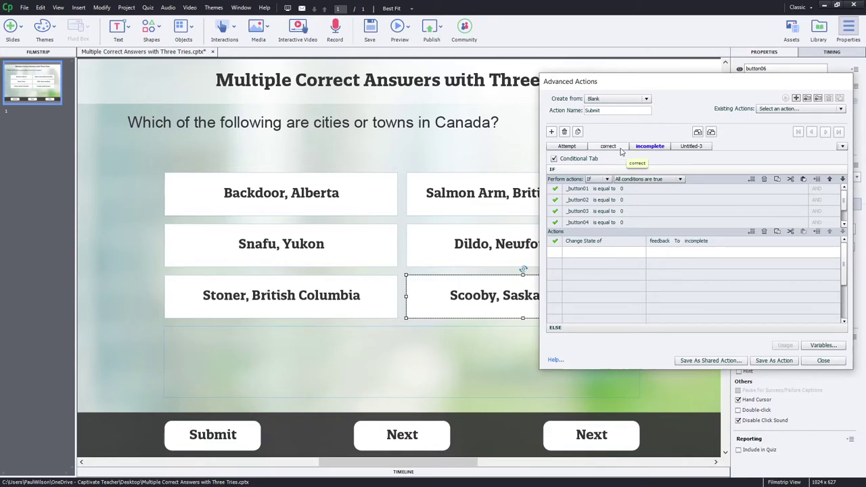
pyautogui.click(620, 150)
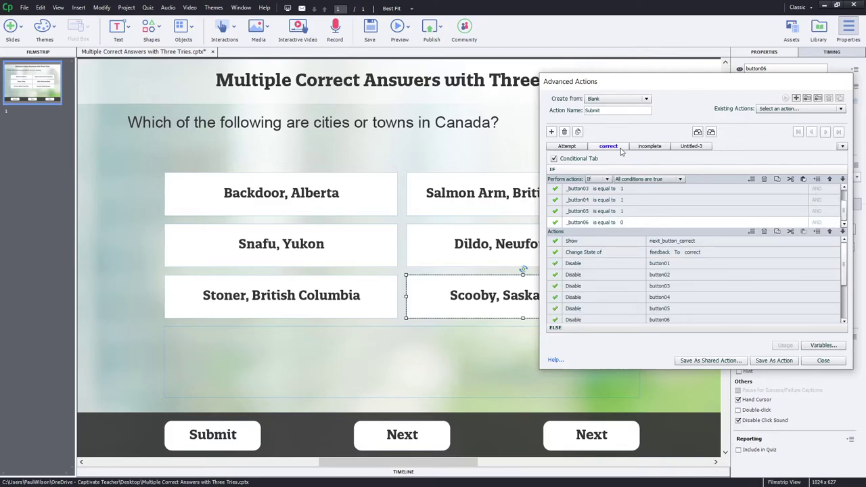
pyautogui.click(578, 131)
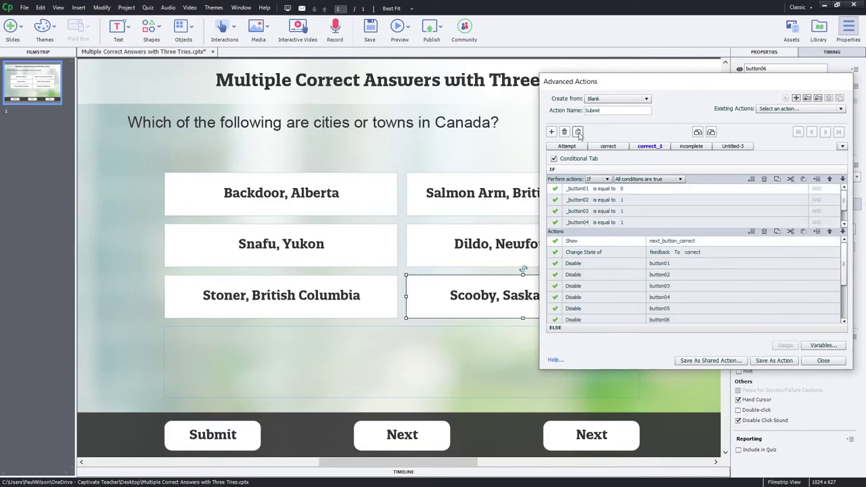
pyautogui.doubleClick(660, 146)
pyautogui.moveTo(660, 146); pyautogui.dragTo(596, 149)
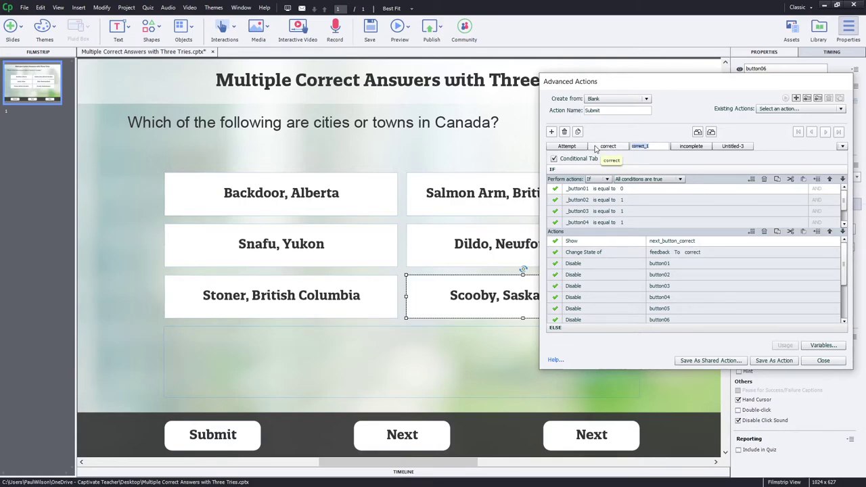
pyautogui.write('Tr')
pyautogui.press('BackSpace')
pyautogui.press('BackSpace')
pyautogui.press('Return')
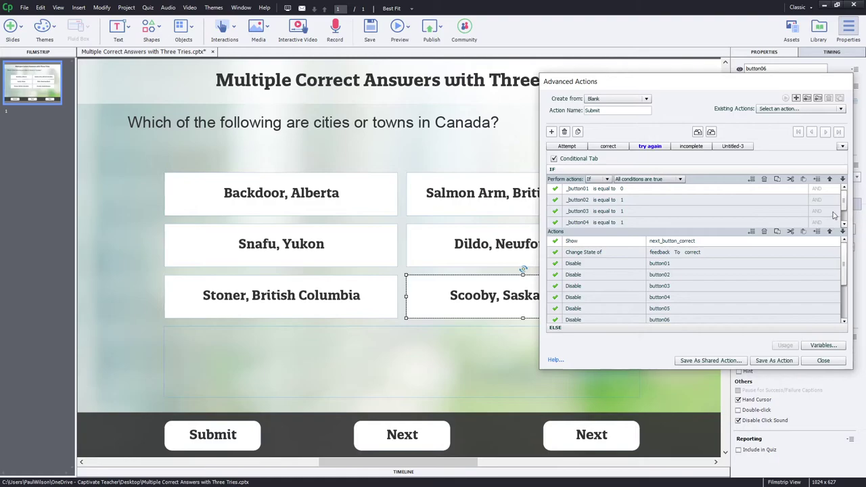
pyautogui.moveTo(846, 203); pyautogui.dragTo(848, 215)
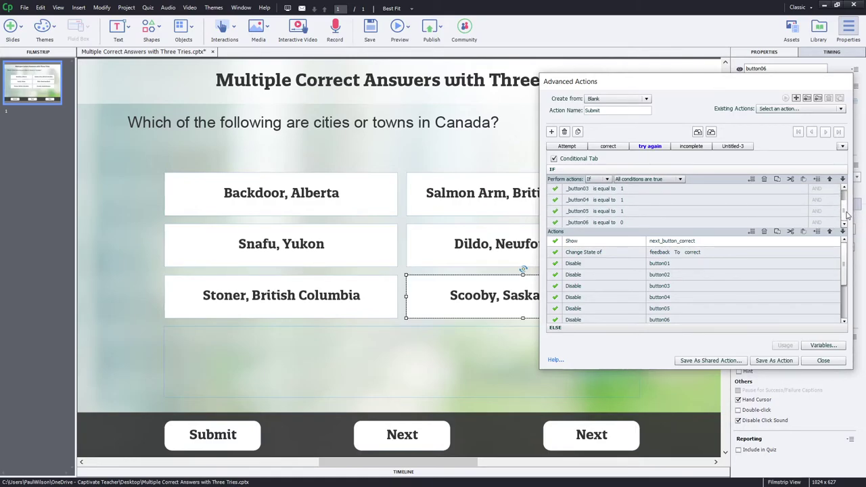
pyautogui.scroll(2, 848, 214)
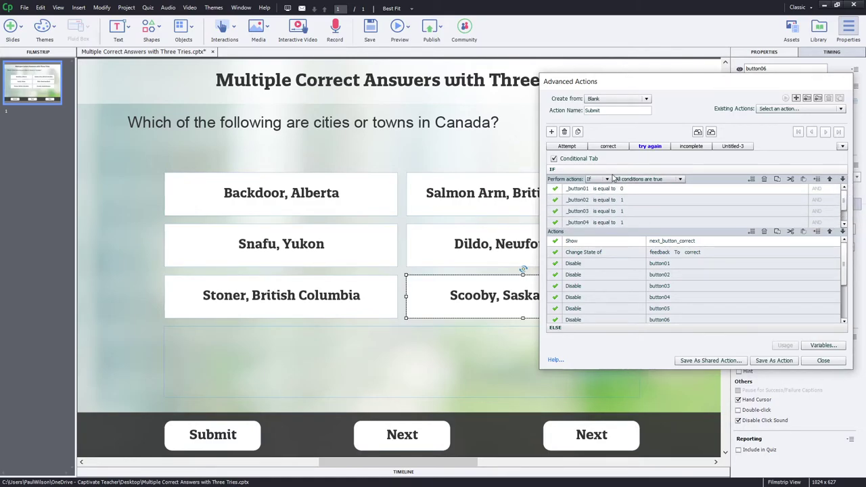
pyautogui.click(648, 180)
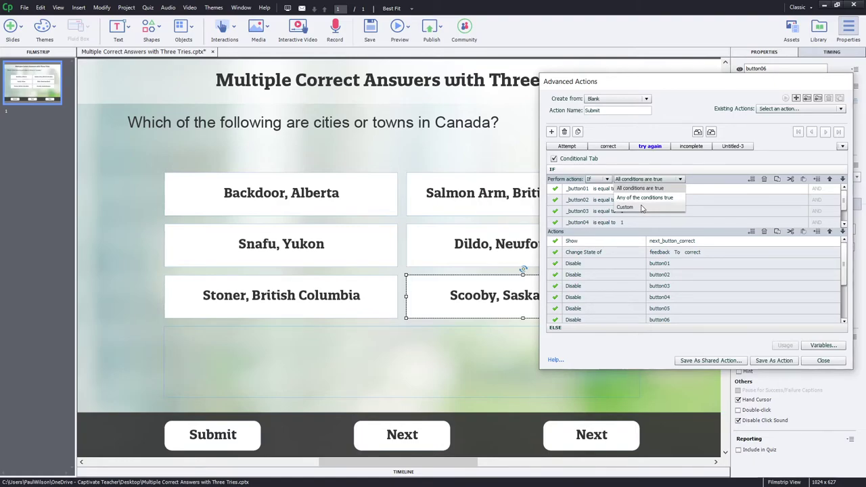
pyautogui.click(642, 207)
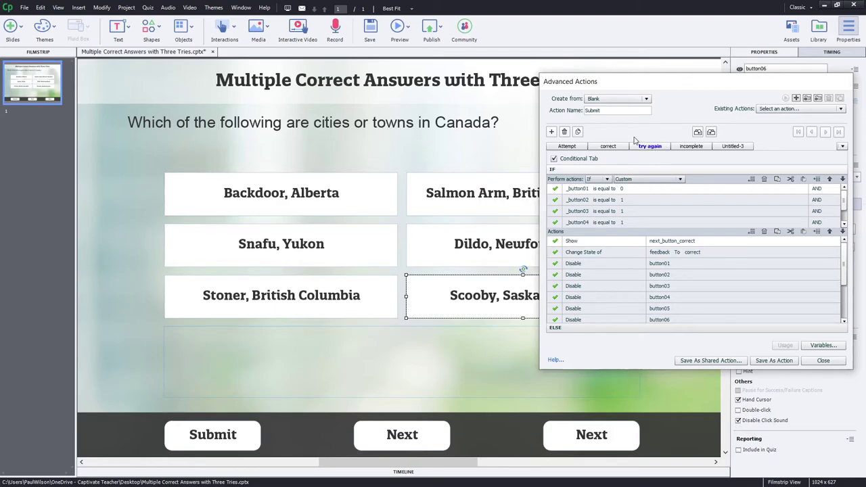
pyautogui.click(565, 131)
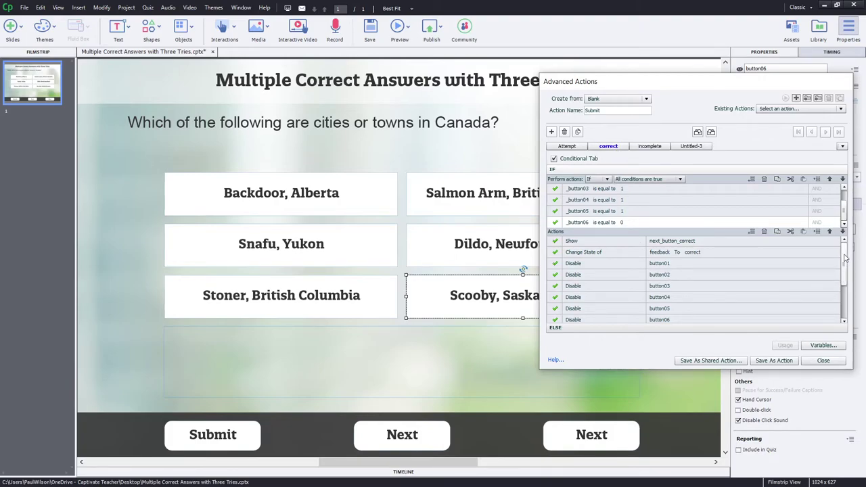
# - Add an ELSE action to the correct decision that changes the state of feedback to incorrect_try_again
pyautogui.moveTo(845, 258); pyautogui.dragTo(849, 245)
pyautogui.click(585, 329)
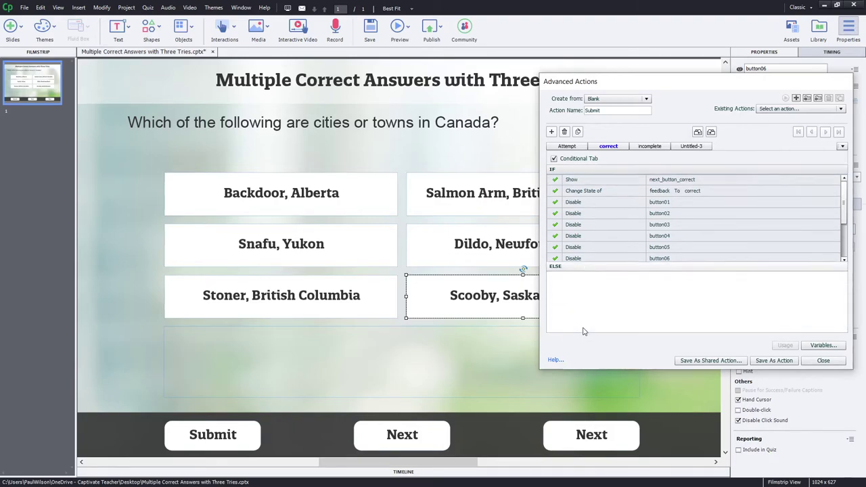
pyautogui.click(582, 200)
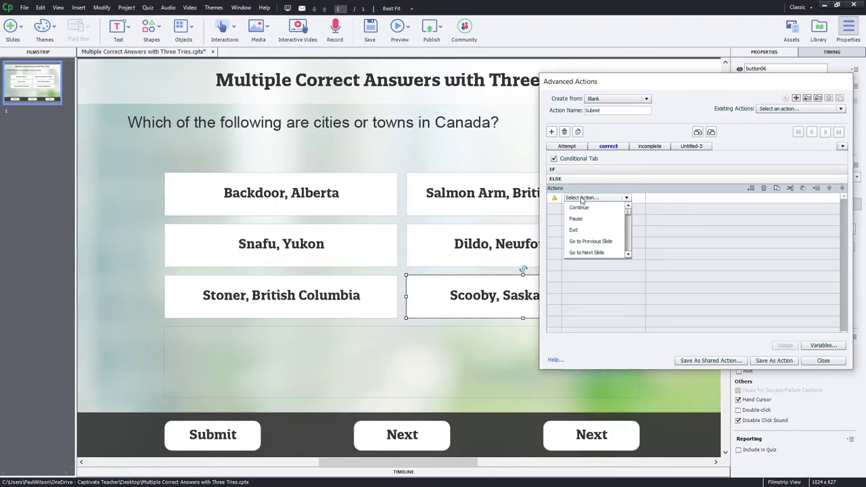
pyautogui.scroll(-5, 589, 223)
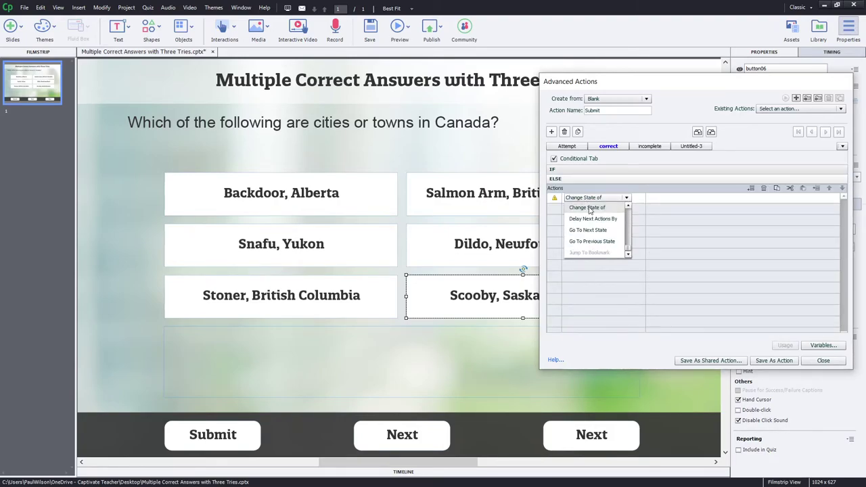
pyautogui.click(589, 208)
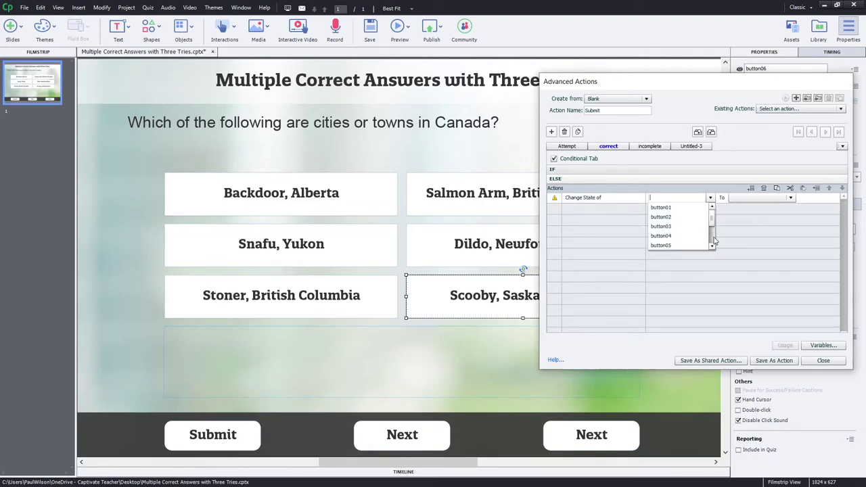
pyautogui.scroll(-3, 714, 240)
pyautogui.click(685, 218)
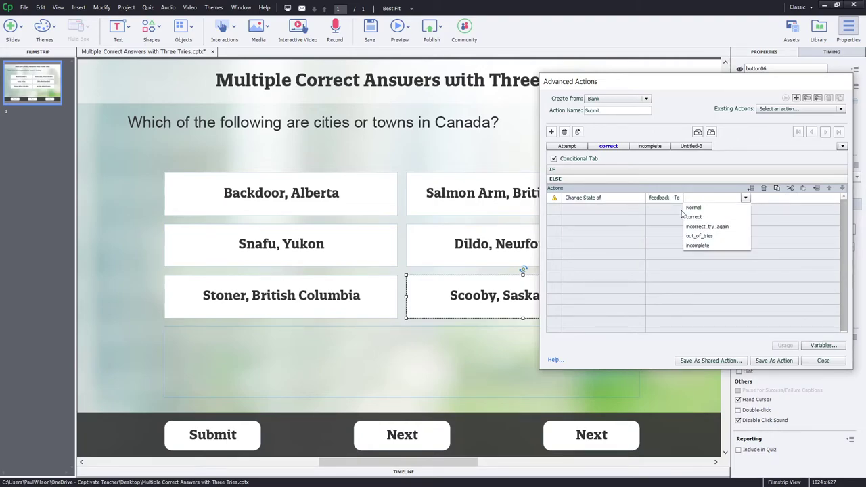
pyautogui.click(712, 228)
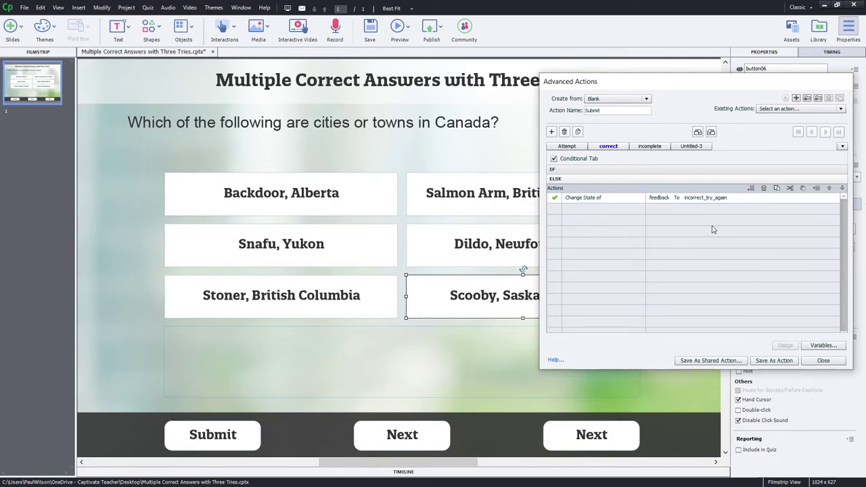
pyautogui.click(628, 172)
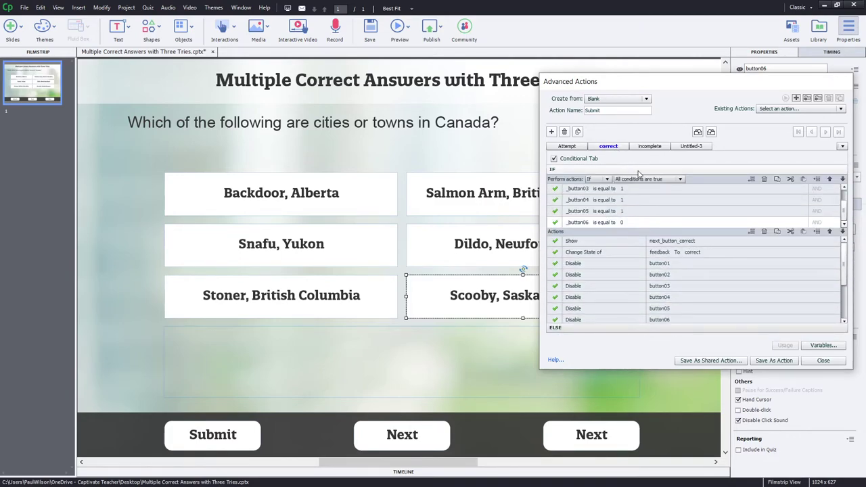
# - Turn the Untitled-3 decision of the Submit action into a conditional one
pyautogui.click(651, 146)
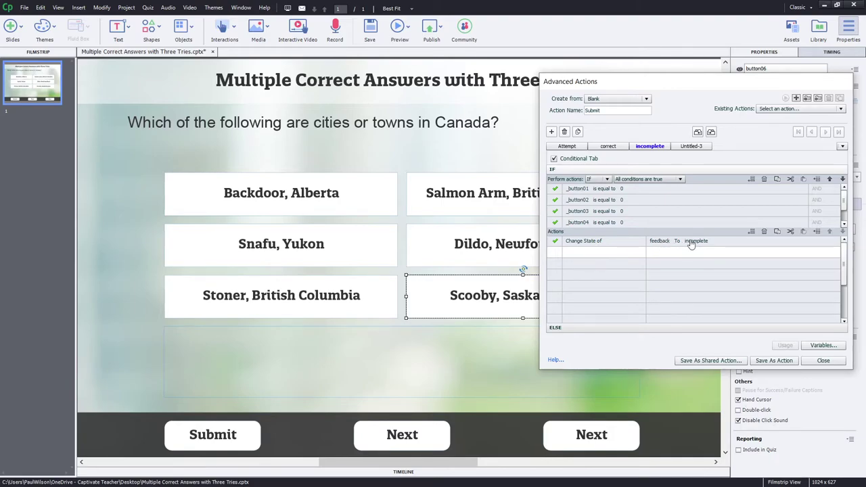
pyautogui.click(691, 147)
pyautogui.click(554, 158)
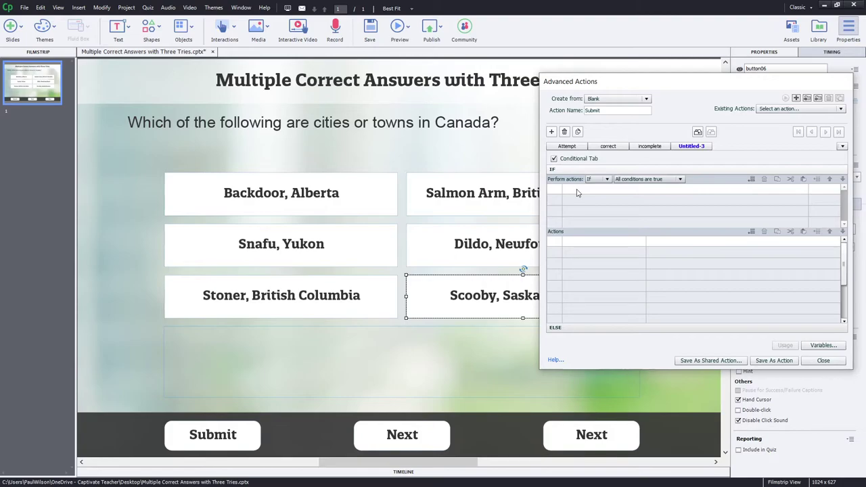
# - Add an IF condition to the Untitled-3 decision requiring the variable _attempt to be equal to the literal 4
pyautogui.doubleClick(578, 193)
pyautogui.click(592, 189)
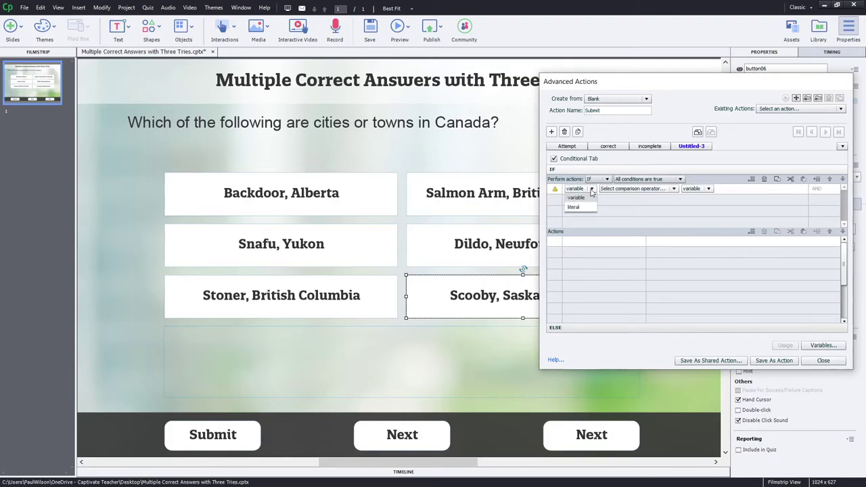
pyautogui.click(578, 197)
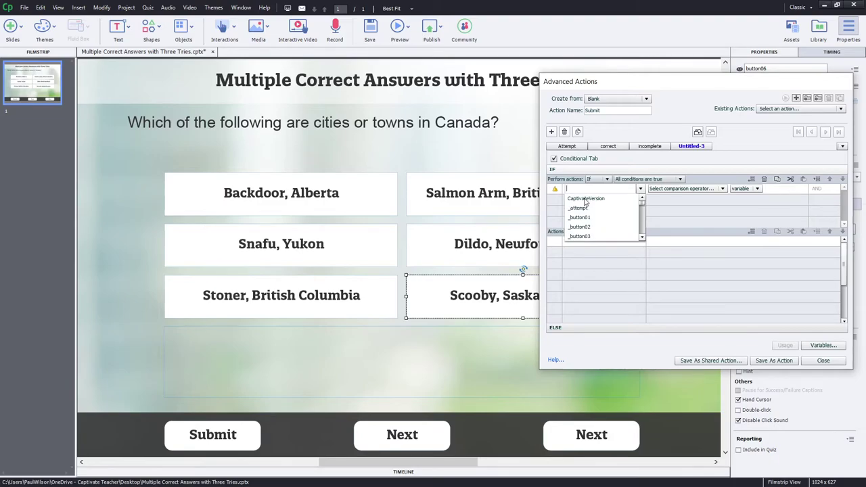
pyautogui.click(591, 210)
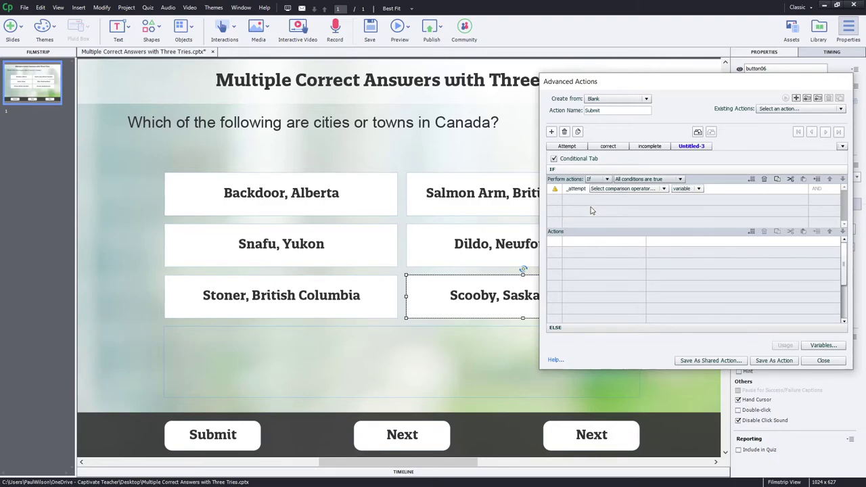
pyautogui.click(627, 189)
pyautogui.click(626, 196)
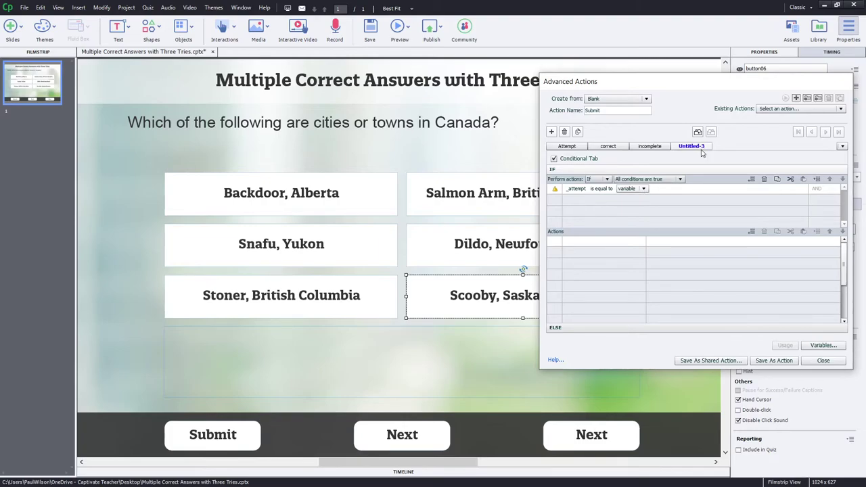
pyautogui.click(633, 190)
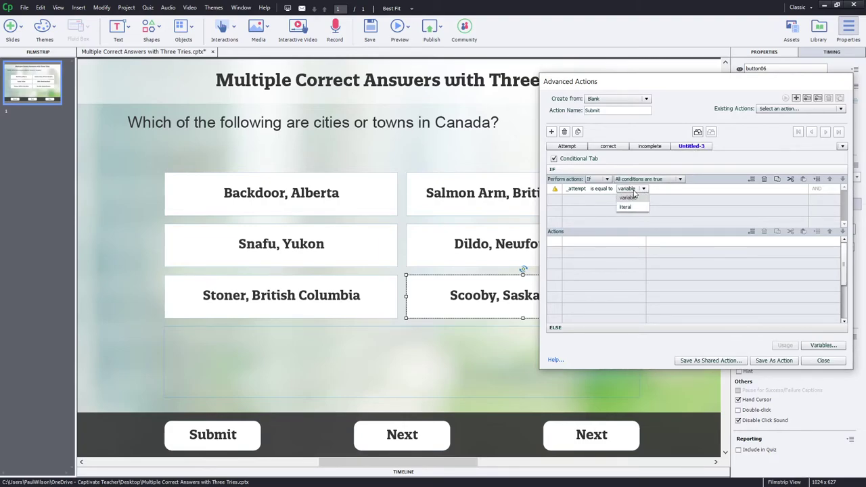
pyautogui.click(637, 207)
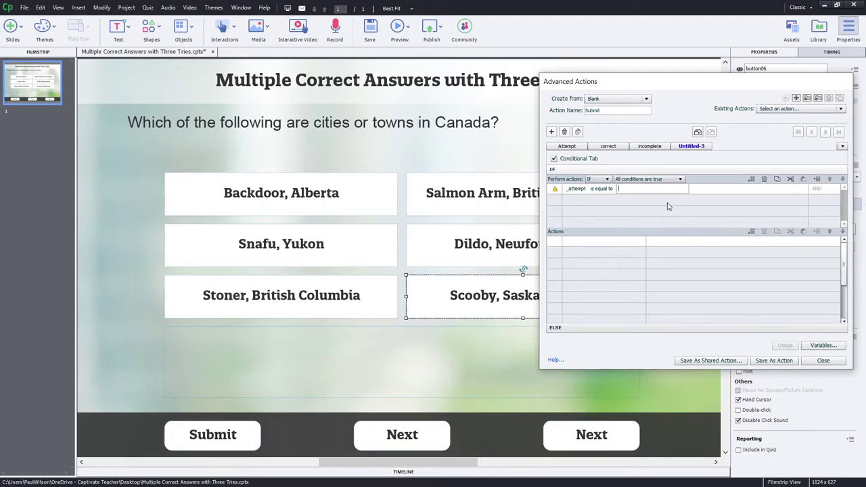
pyautogui.write('4')
pyautogui.press('Return')
# - Add a Show action for next_button_incorrect to the Untitled-3 decision
pyautogui.doubleClick(580, 244)
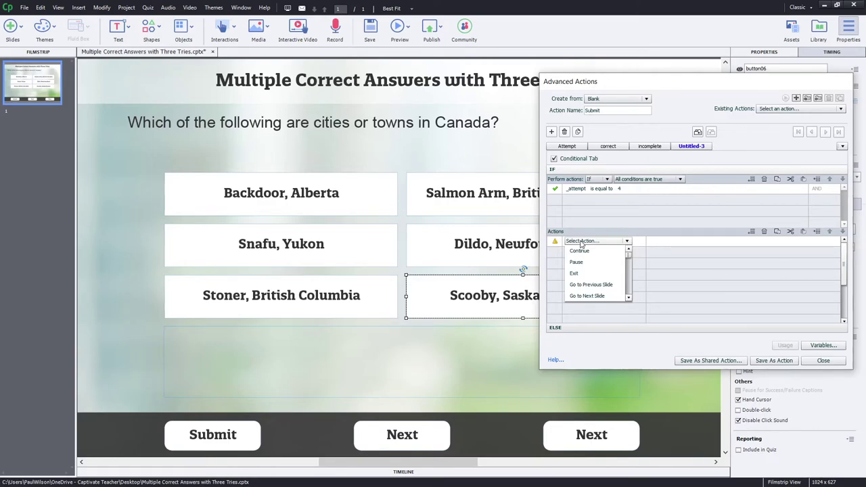
pyautogui.write('st')
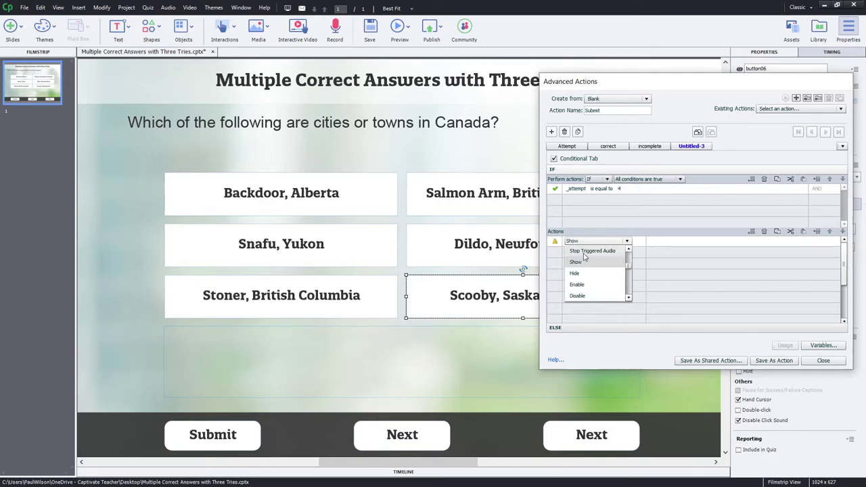
pyautogui.click(584, 266)
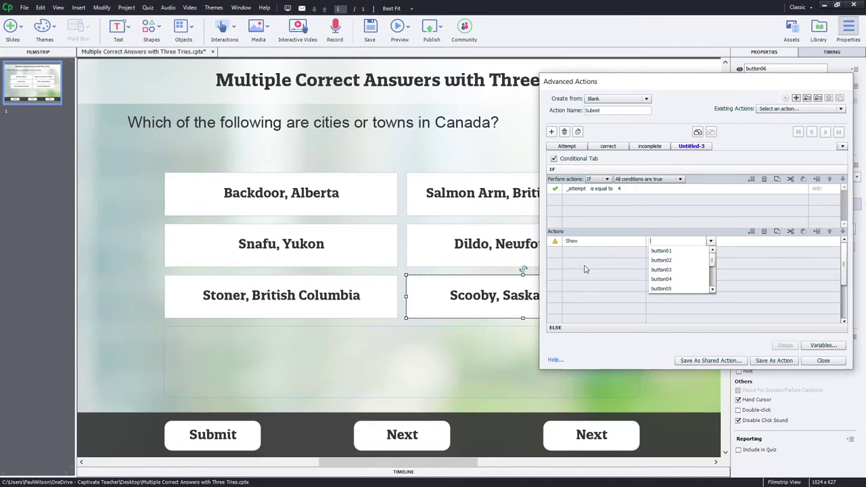
pyautogui.write('ne')
pyautogui.press('Down')
pyautogui.press('Down')
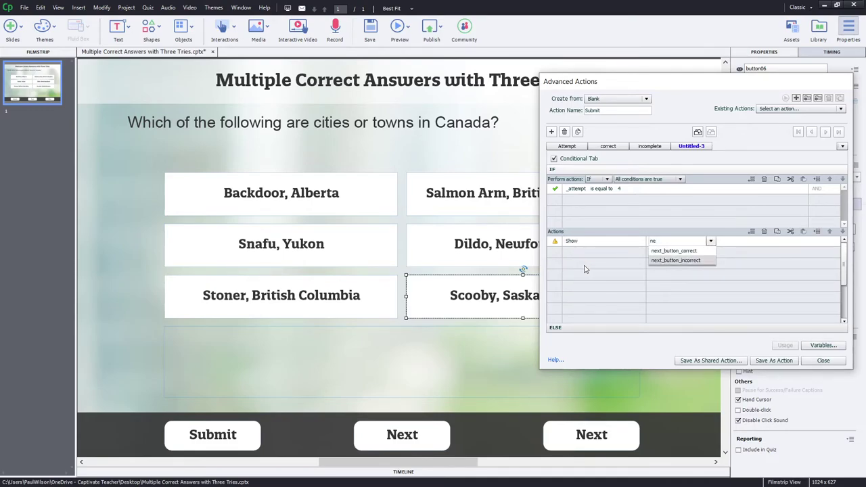
pyautogui.press('Return')
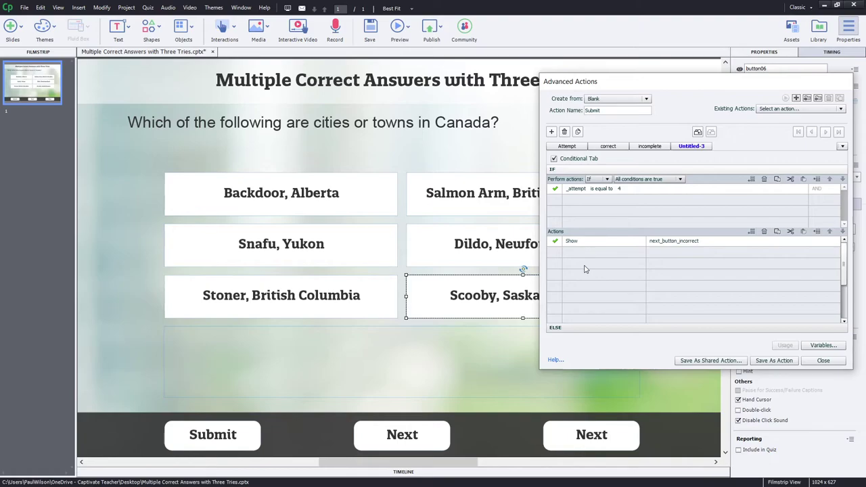
# - Add a Disable action for button01 below the Show action in the Untitled-3 decision
pyautogui.doubleClick(574, 253)
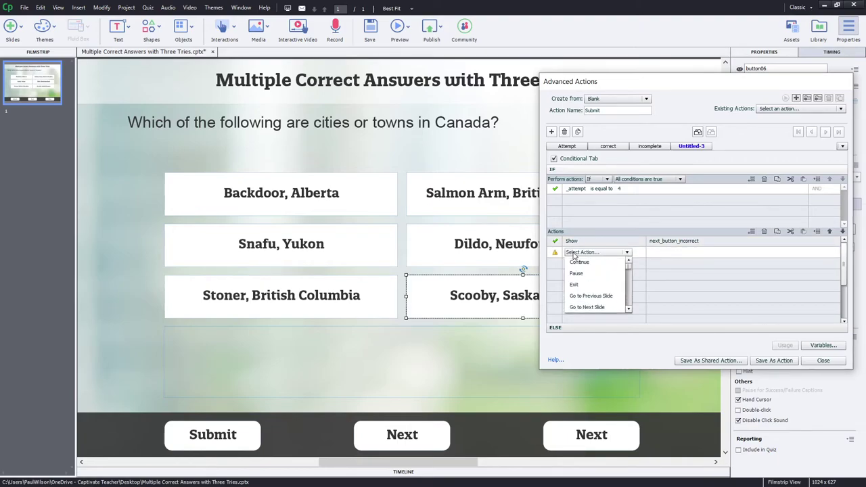
pyautogui.press('d')
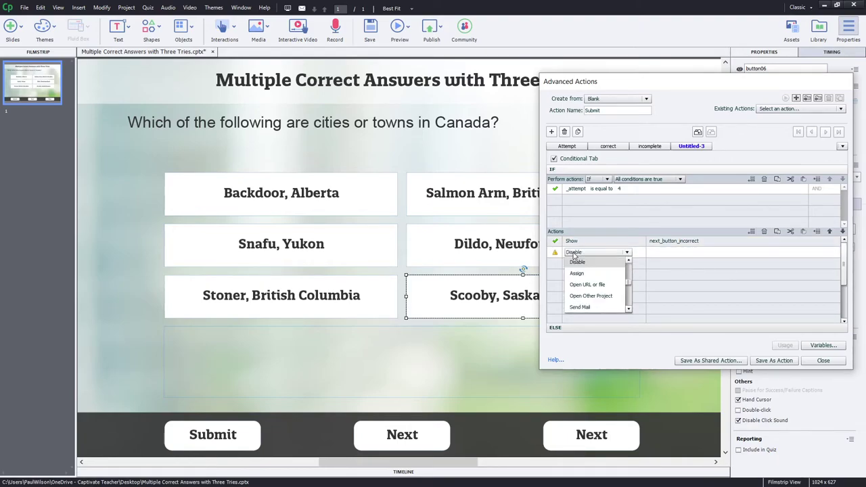
pyautogui.click(580, 266)
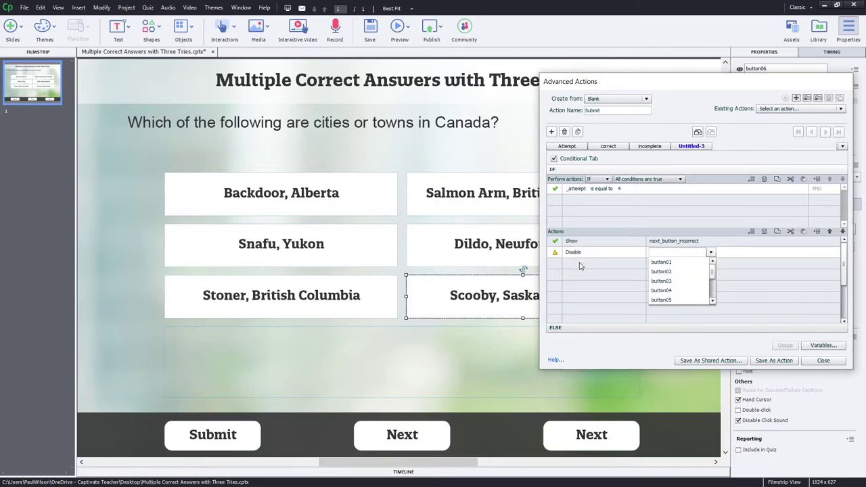
pyautogui.click(653, 262)
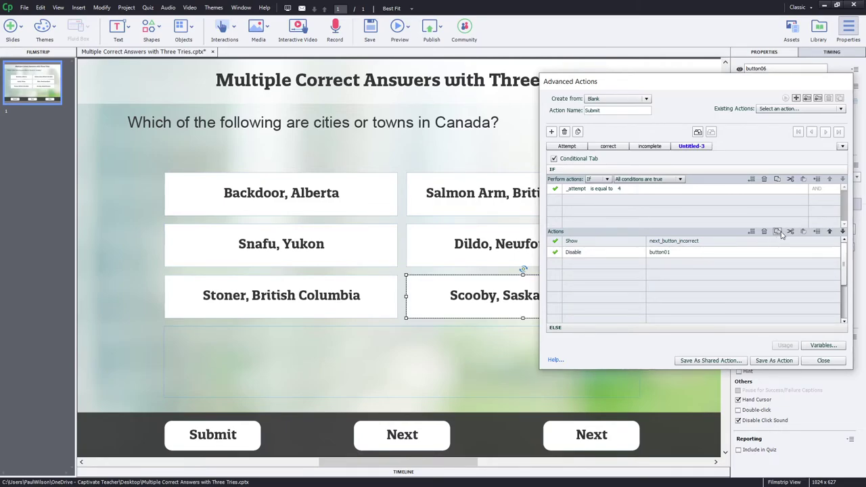
# - Duplicate the Disable button01 action five times in the rows below it
pyautogui.click(732, 265)
pyautogui.click(804, 231)
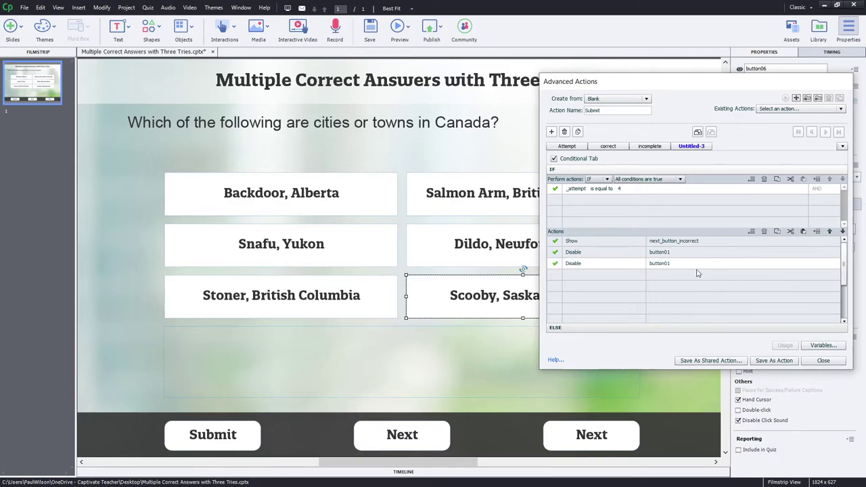
pyautogui.click(698, 275)
pyautogui.click(804, 231)
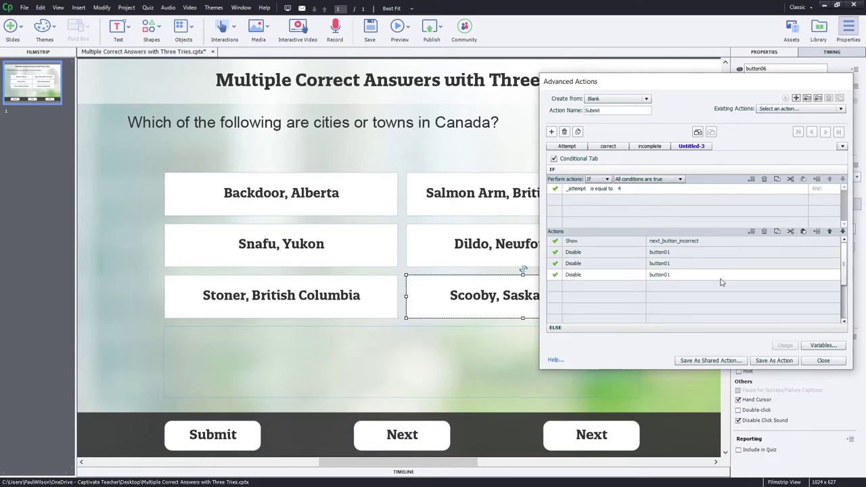
pyautogui.click(668, 287)
pyautogui.click(804, 232)
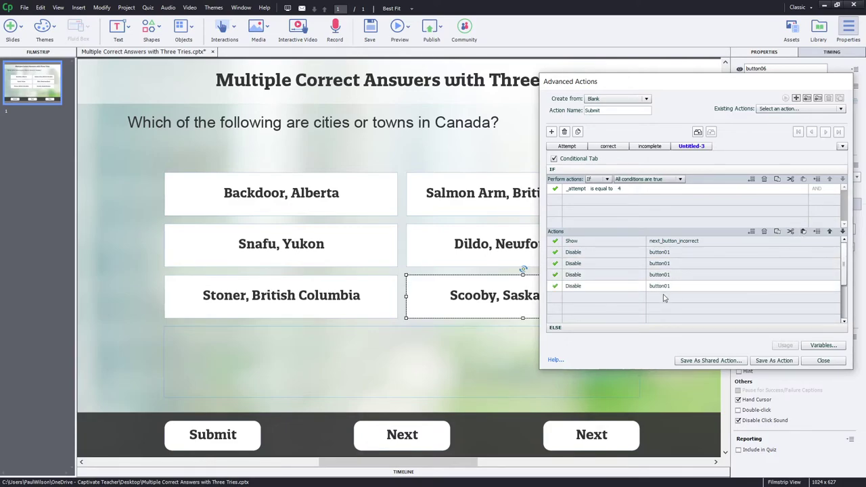
pyautogui.click(666, 297)
pyautogui.click(804, 232)
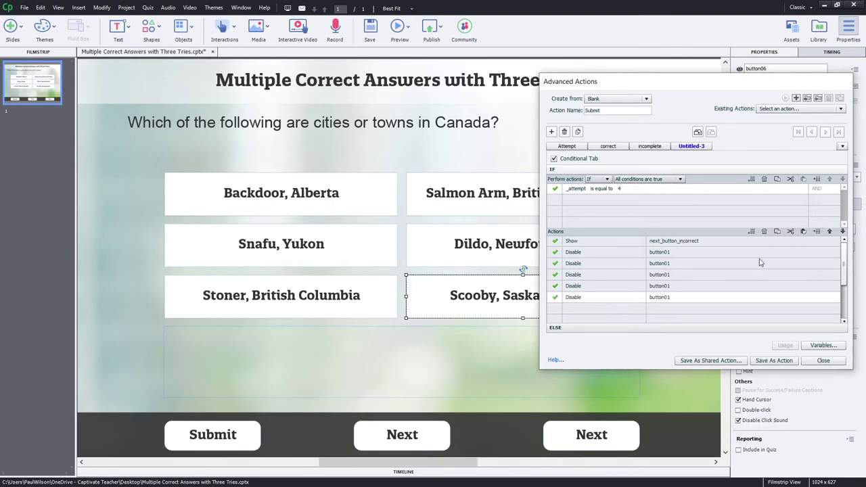
pyautogui.click(670, 309)
pyautogui.click(804, 231)
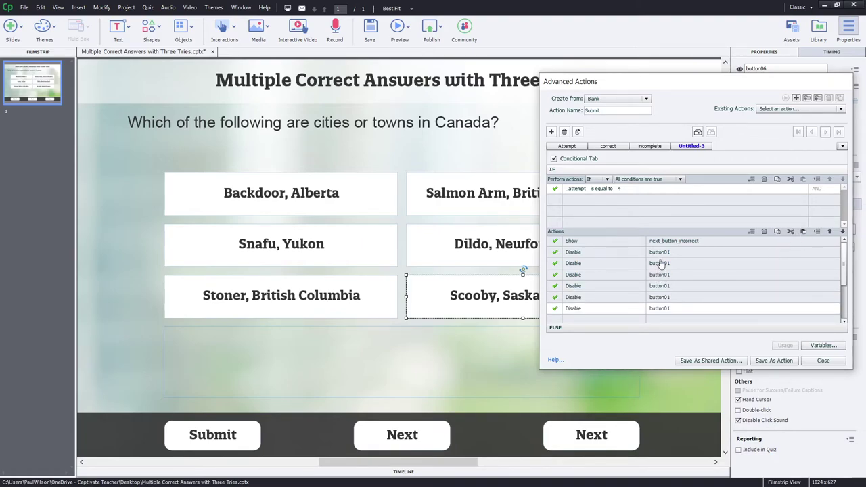
# - Retarget the five copied Disable actions to button02, button03, button04, button05 and button06 in order
pyautogui.click(660, 264)
pyautogui.click(660, 264)
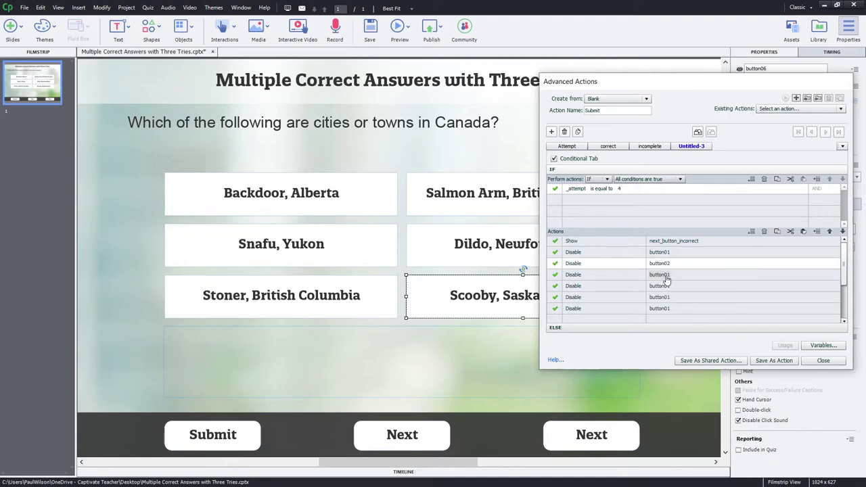
pyautogui.click(661, 269)
pyautogui.click(666, 274)
pyautogui.click(660, 285)
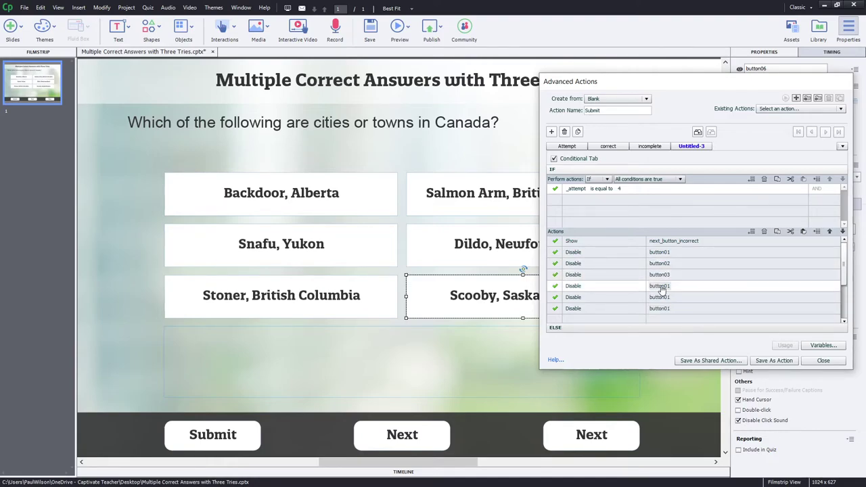
pyautogui.click(660, 286)
pyautogui.click(663, 316)
pyautogui.click(660, 297)
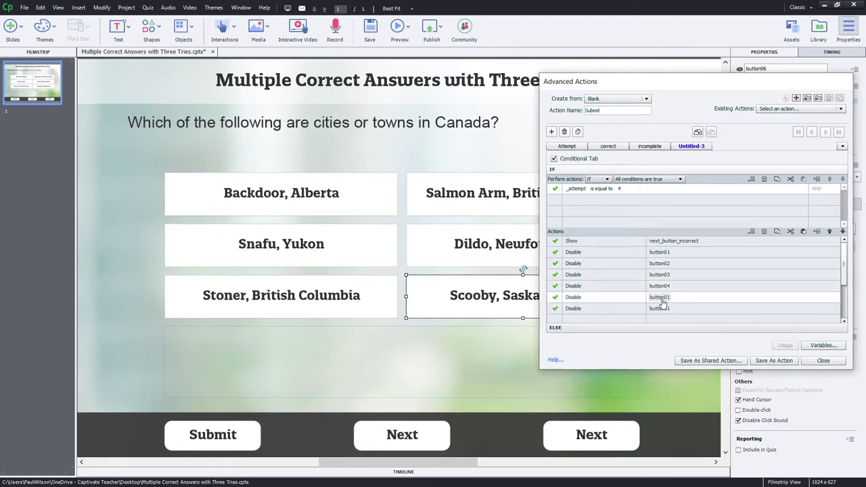
pyautogui.click(660, 297)
pyautogui.click(670, 326)
pyautogui.click(665, 309)
pyautogui.click(665, 309)
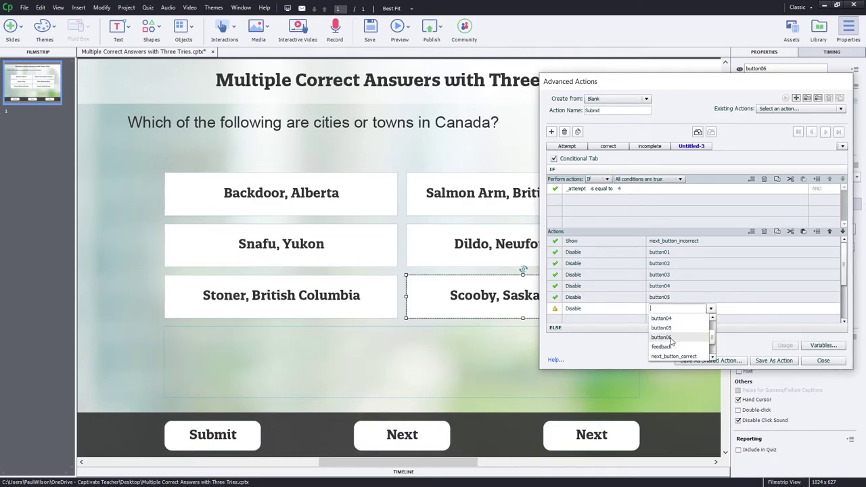
pyautogui.click(673, 338)
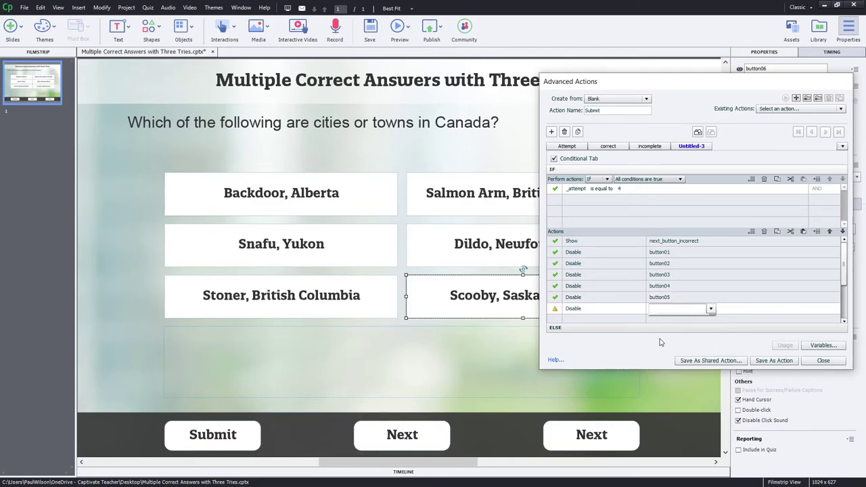
# - Add an action below the Disable rows that changes the state of feedback to out_of_tries
pyautogui.click(570, 321)
pyautogui.click(570, 321)
pyautogui.scroll(-5, 589, 291)
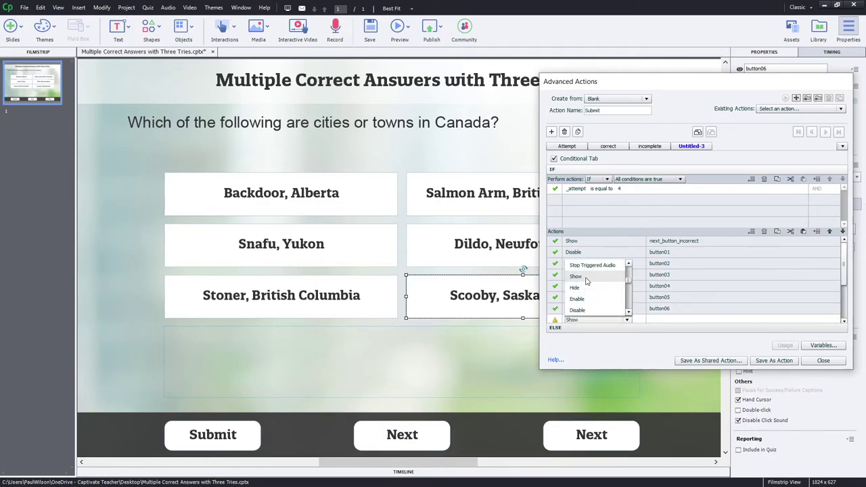
pyautogui.scroll(-5, 588, 281)
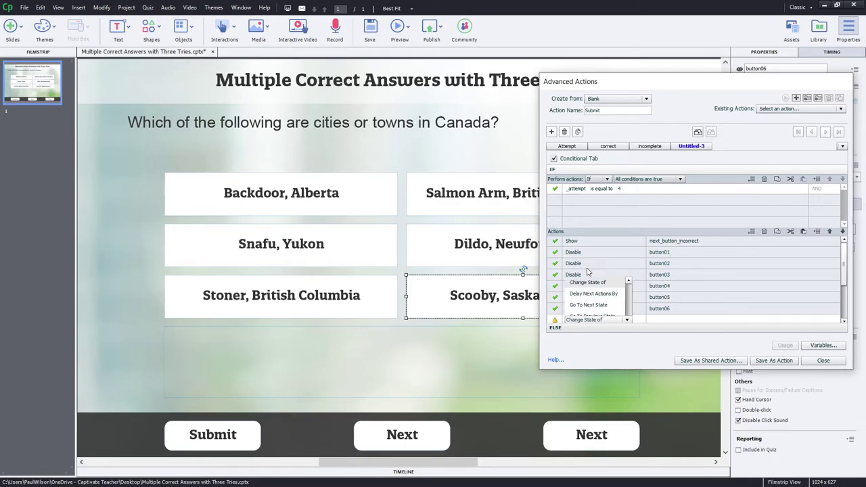
pyautogui.click(588, 271)
pyautogui.write('fe')
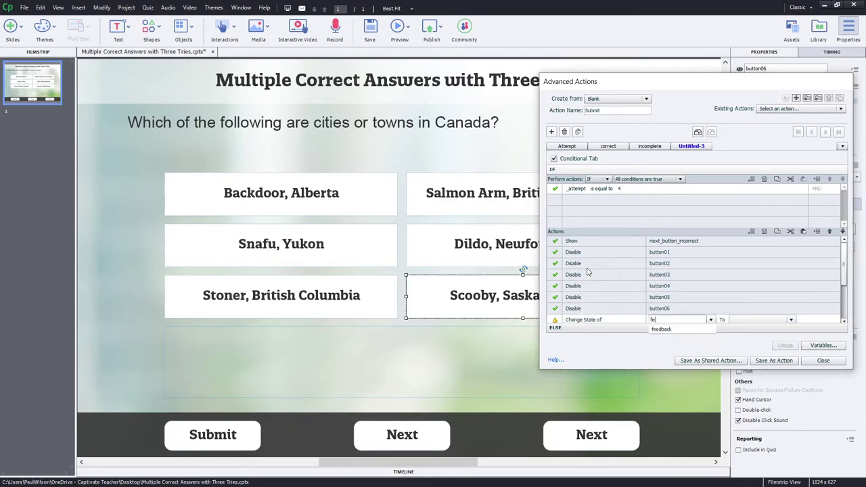
pyautogui.click(663, 330)
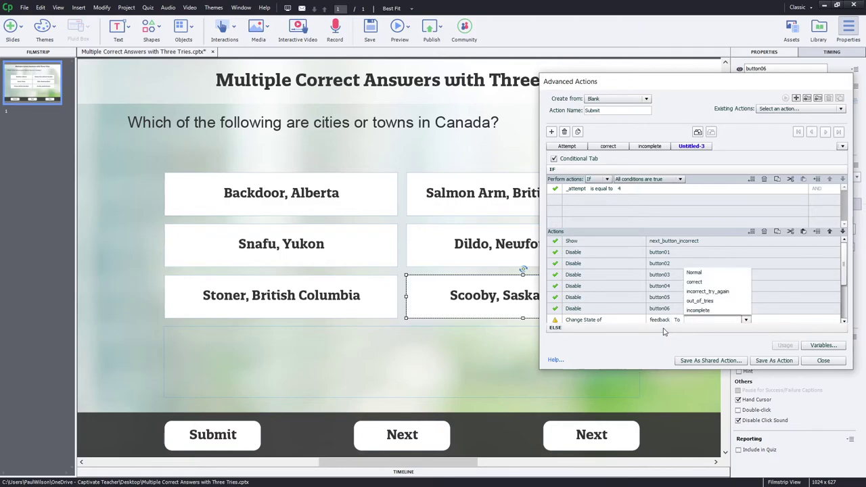
pyautogui.click(701, 301)
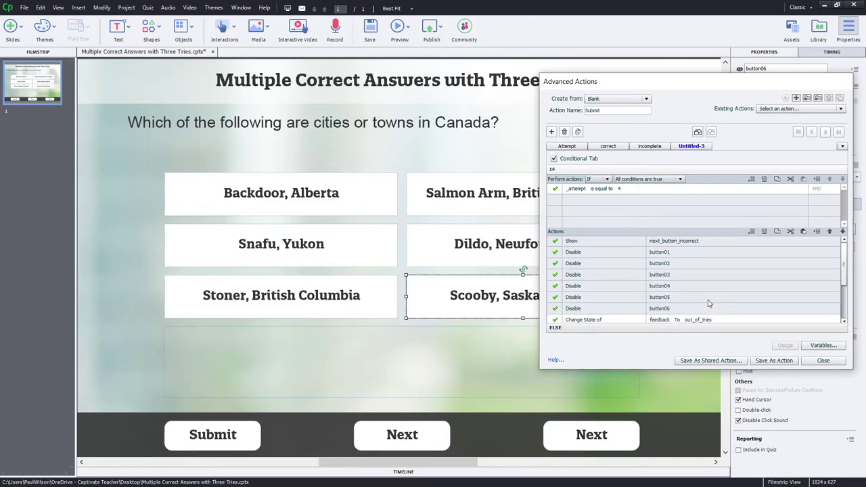
# - Add an action below the feedback state change in the Untitled-3 decision that disables the submit button
pyautogui.scroll(-2, 716, 297)
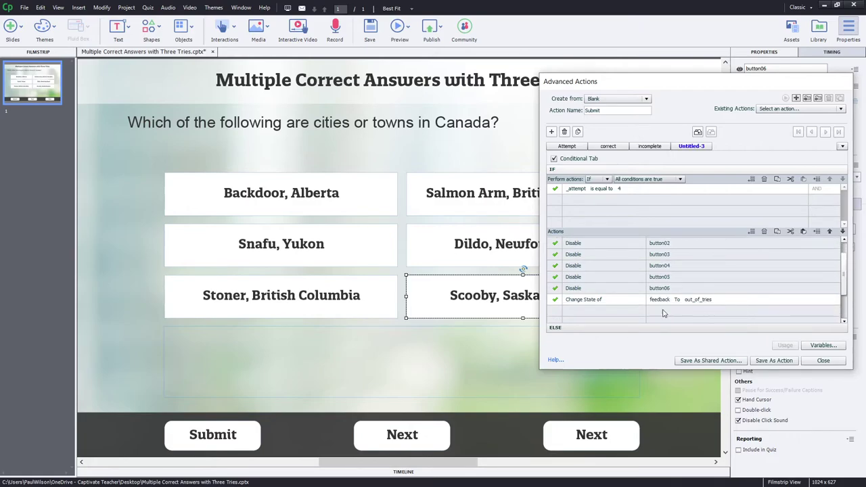
pyautogui.click(579, 315)
pyautogui.click(574, 315)
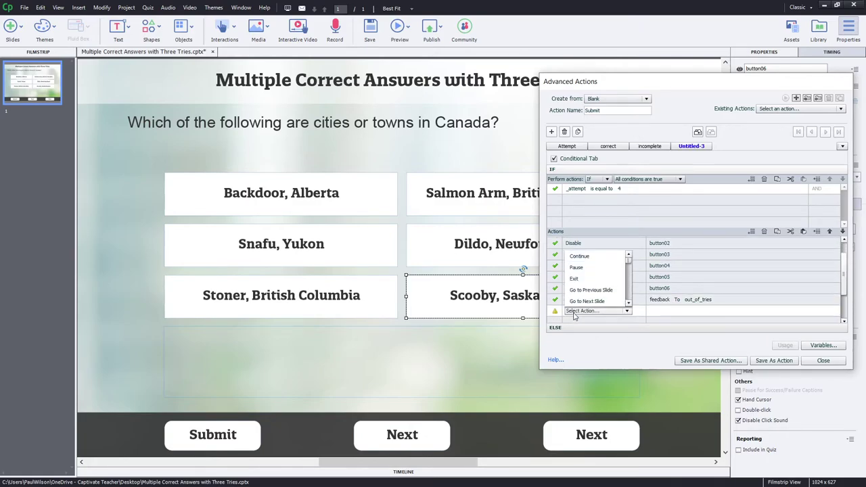
pyautogui.press('d')
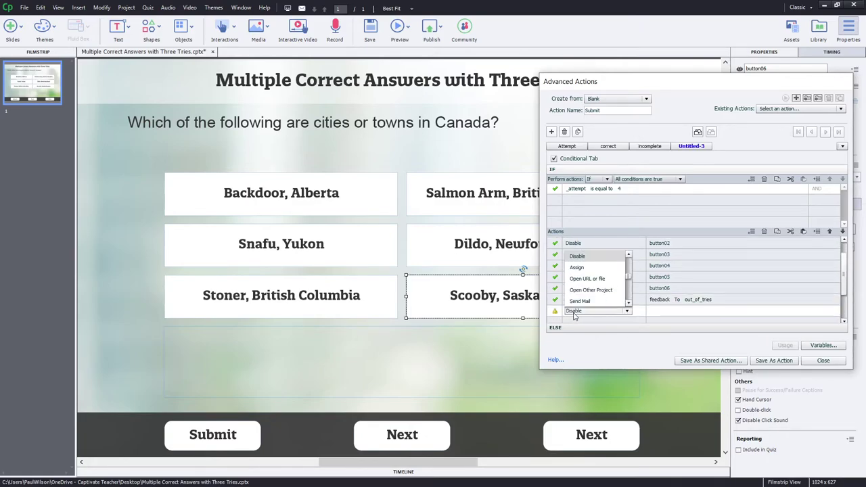
pyautogui.click(585, 257)
pyautogui.write('sub')
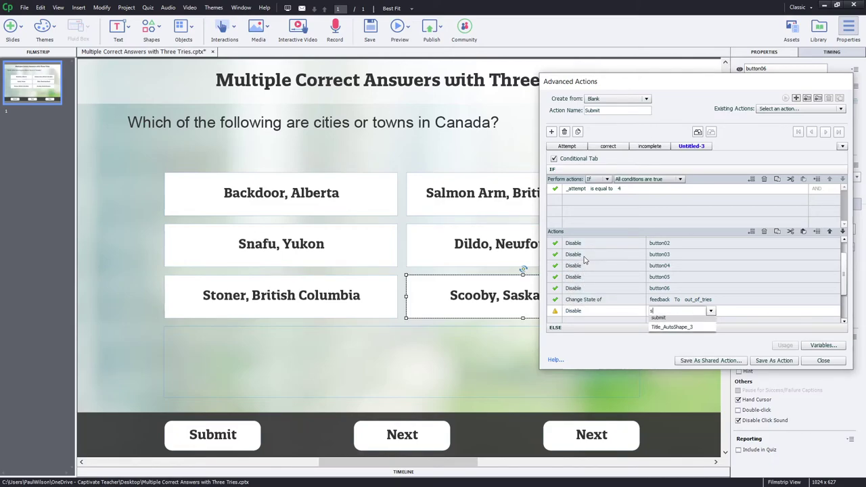
pyautogui.click(660, 321)
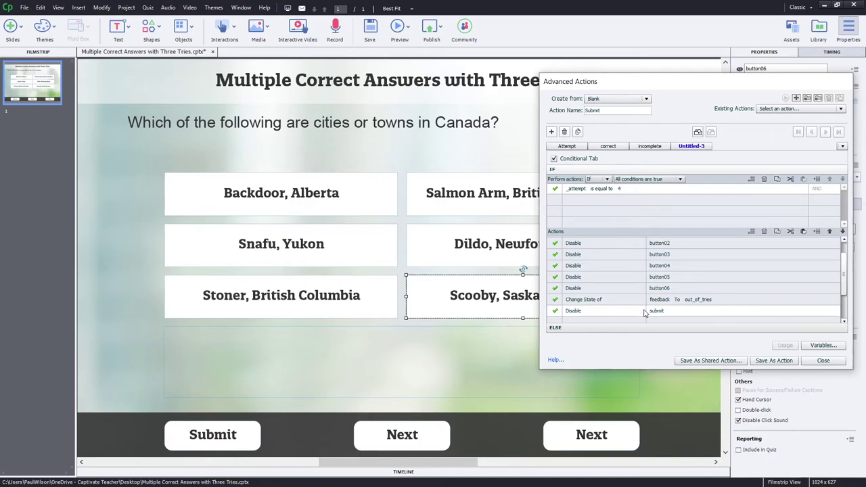
# - Rename the Untitled-3 decision as Out of tries, and save and close the Submit advanced action
pyautogui.doubleClick(692, 146)
pyautogui.write('Out of tries')
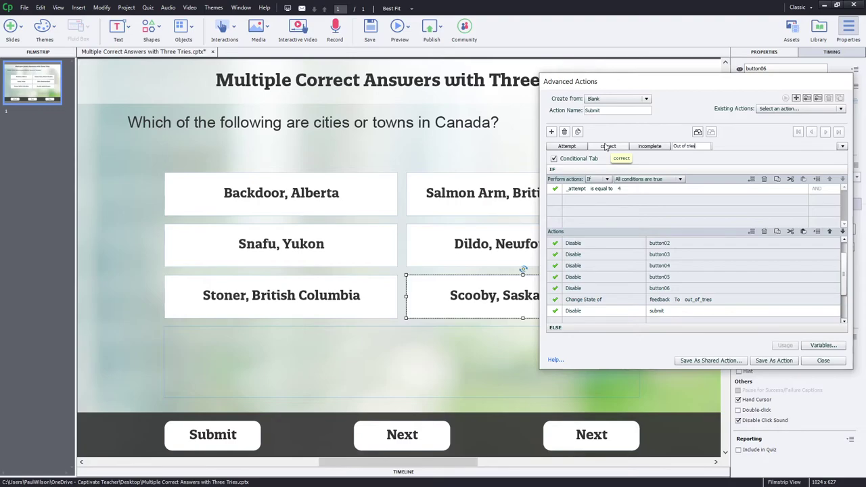
pyautogui.press('Return')
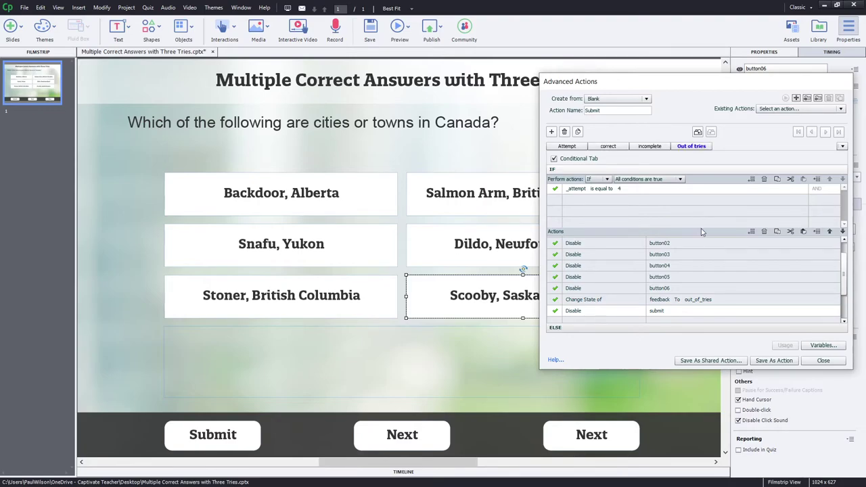
pyautogui.click(779, 361)
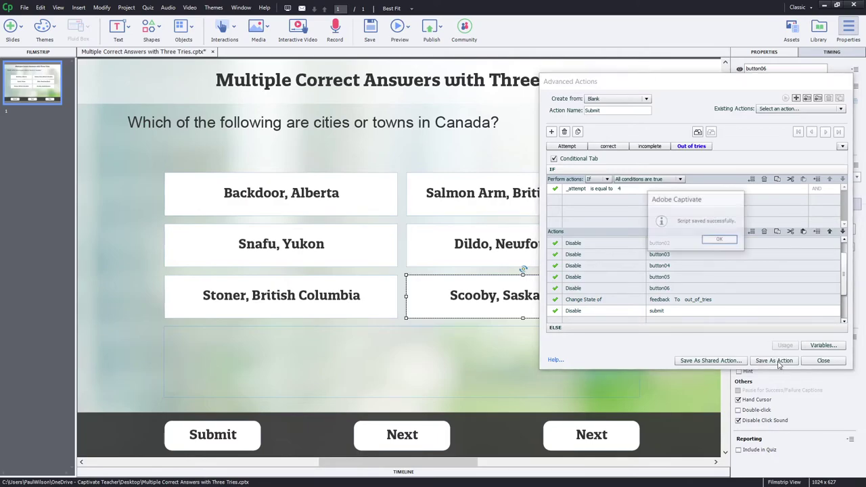
pyautogui.click(722, 240)
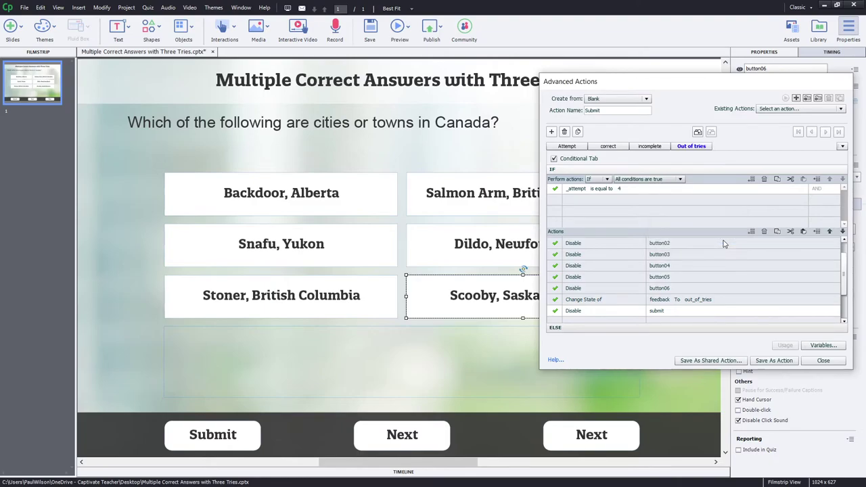
pyautogui.click(824, 365)
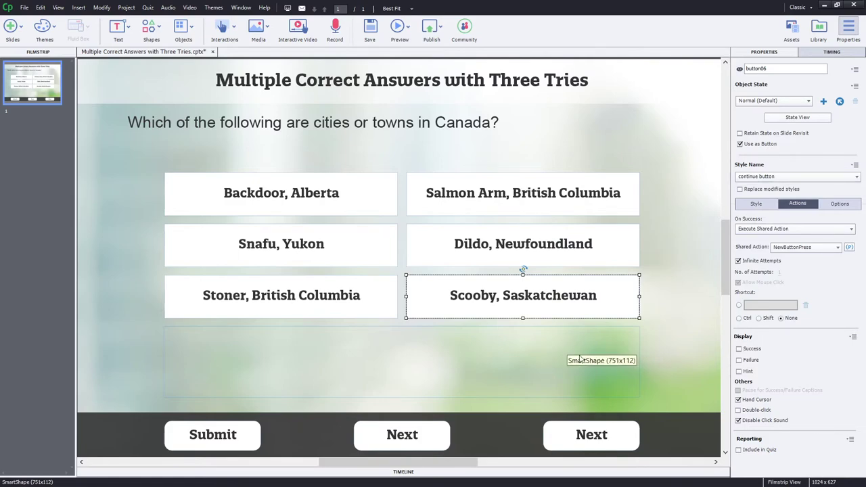
# - Enable Retain State on Slide Revisit for the six answer buttons and the feedback shape
pyautogui.moveTo(679, 181); pyautogui.dragTo(296, 297)
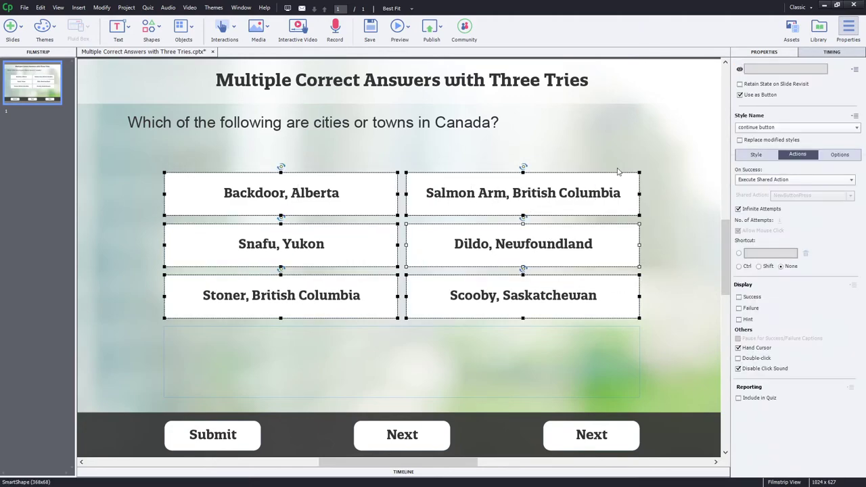
pyautogui.click(776, 86)
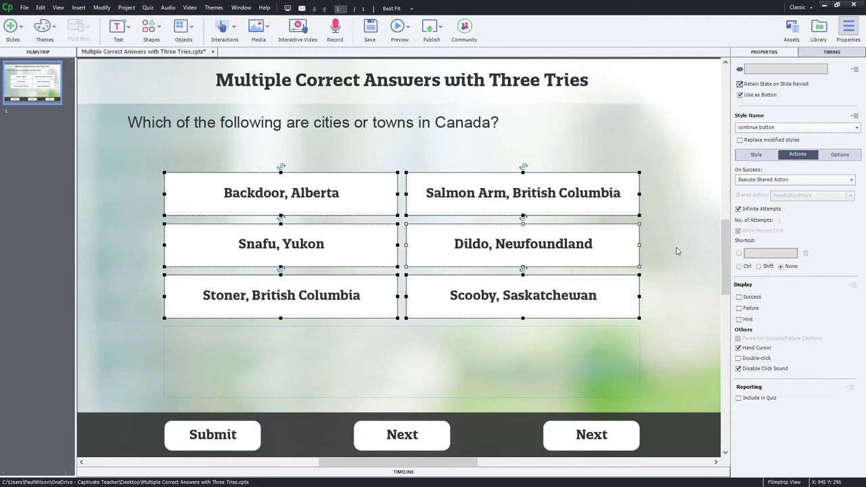
pyautogui.click(603, 341)
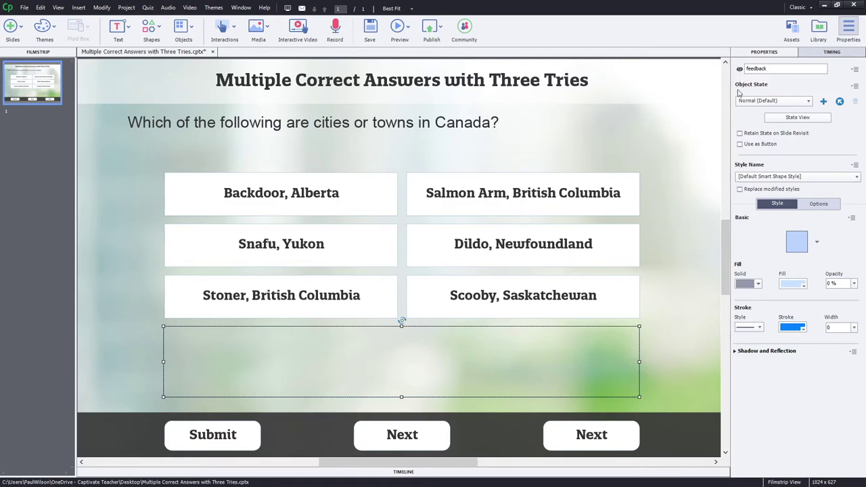
pyautogui.click(741, 134)
pyautogui.click(426, 434)
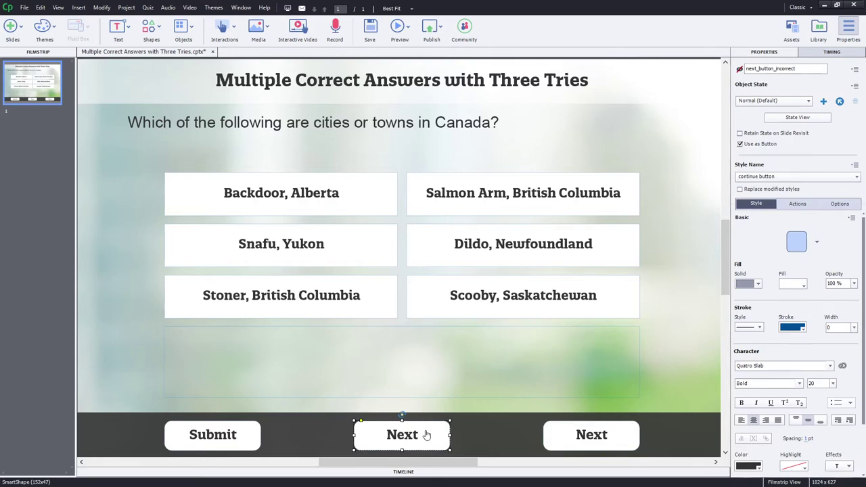
pyautogui.click(576, 443)
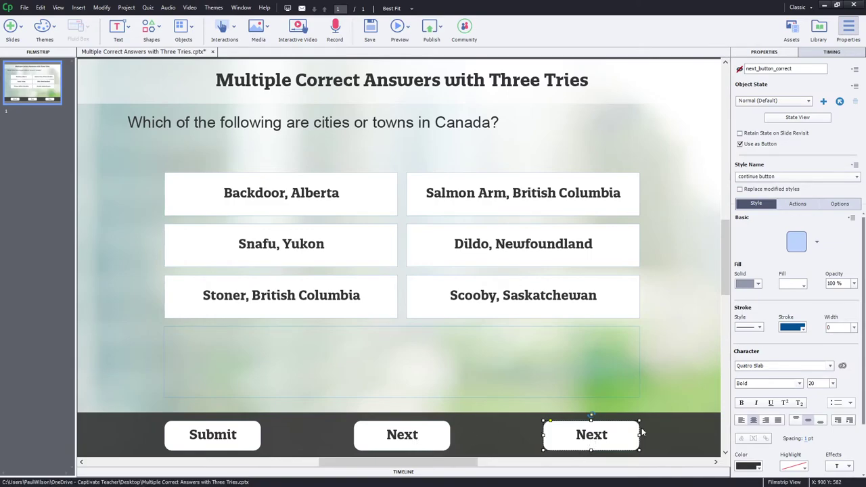
# - Set the submit button to execute the Submit advanced action on success, with Hand Cursor and Disable Click Sound enabled
pyautogui.click(227, 438)
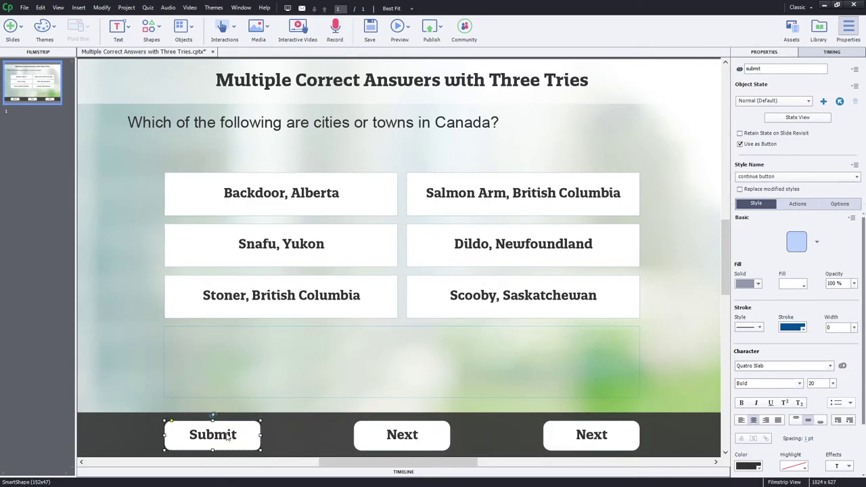
pyautogui.click(803, 205)
pyautogui.click(794, 229)
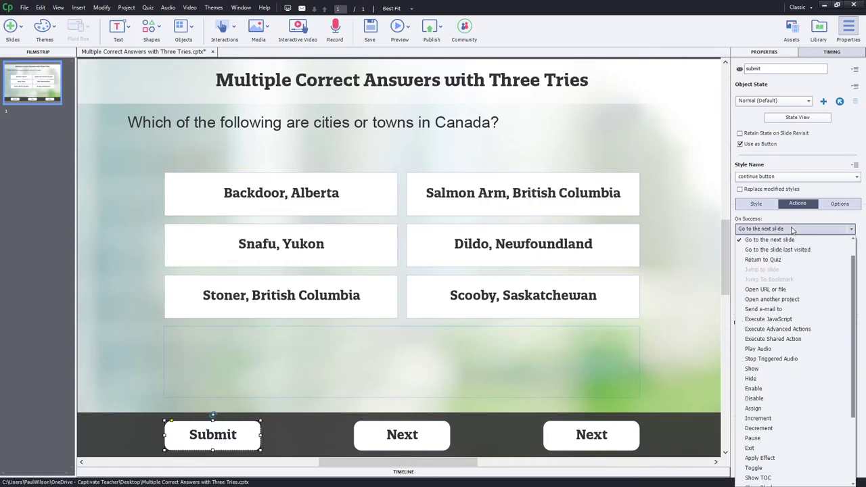
pyautogui.click(801, 329)
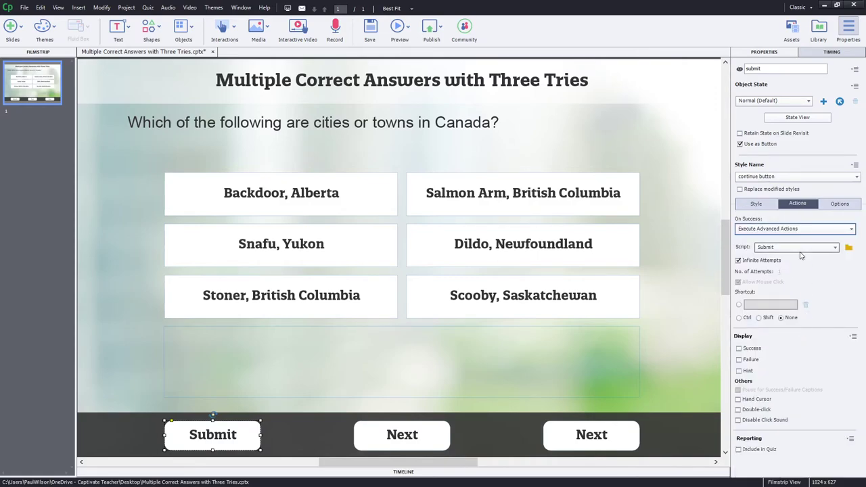
pyautogui.click(761, 401)
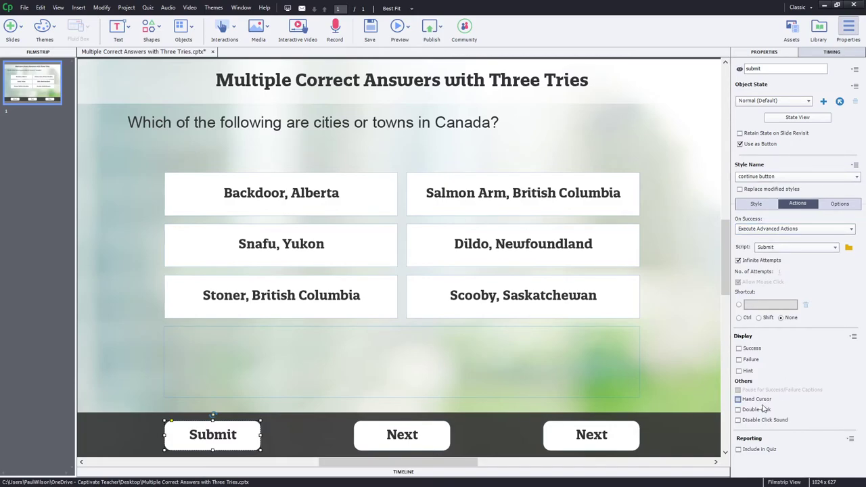
pyautogui.click(765, 421)
# - Preview the project as HTML5 in the browser and submit the question without selecting any answer
pyautogui.click(408, 30)
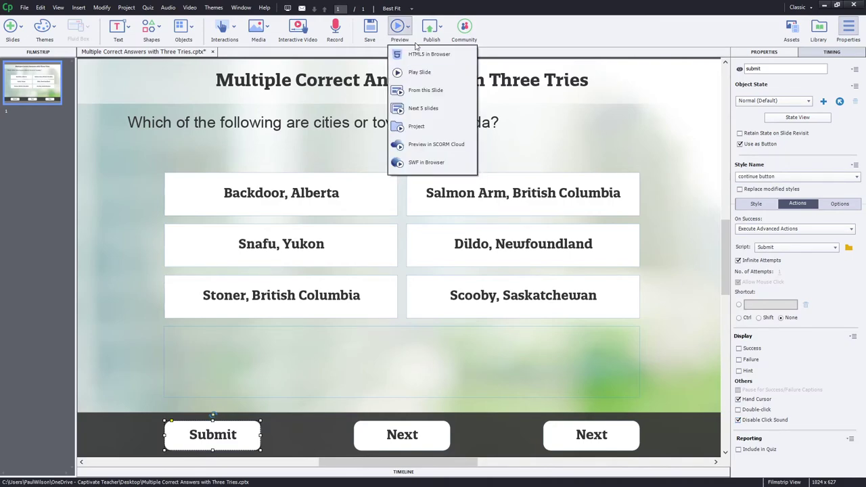
pyautogui.click(422, 57)
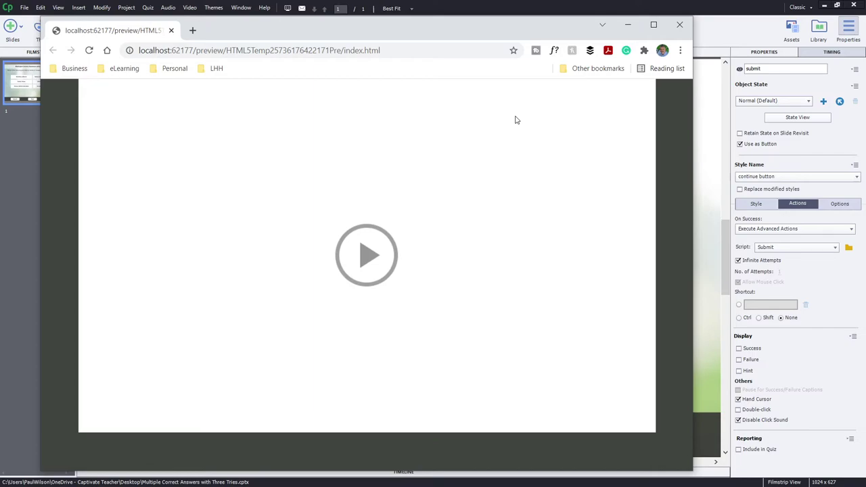
pyautogui.click(369, 270)
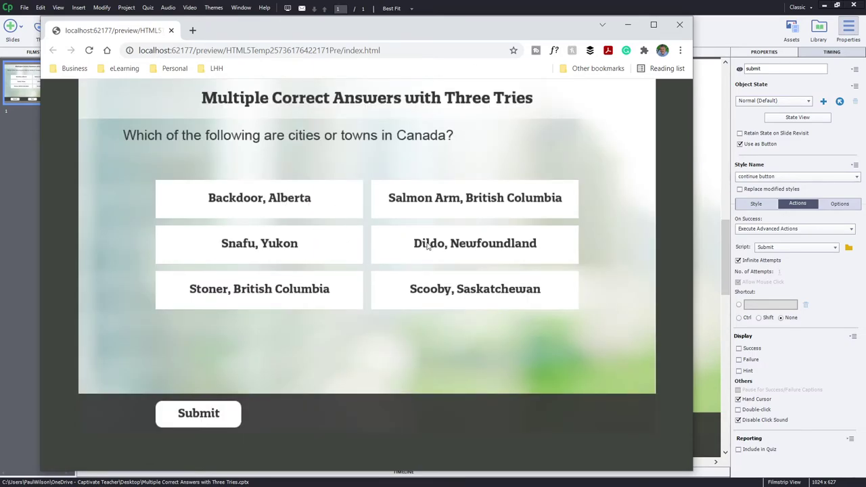
pyautogui.click(204, 423)
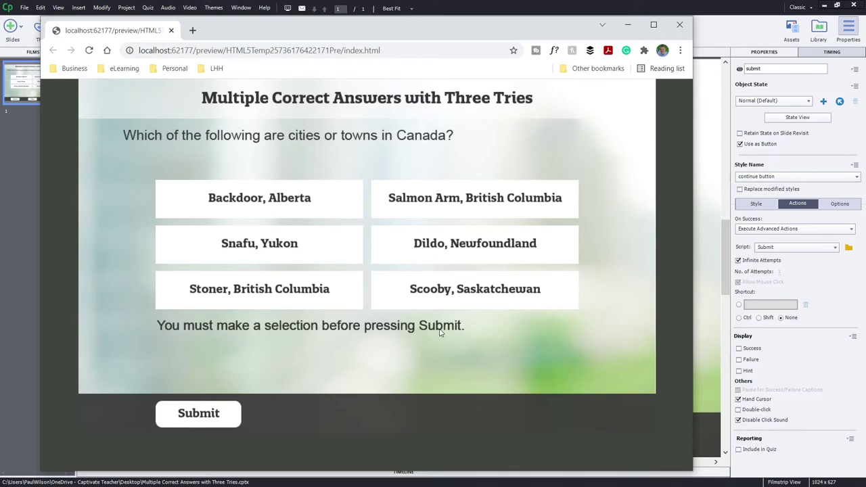
# - Select Backdoor, Snafu and Stoner in the preview and submit them as the first try
pyautogui.click(315, 206)
pyautogui.click(321, 255)
pyautogui.click(326, 304)
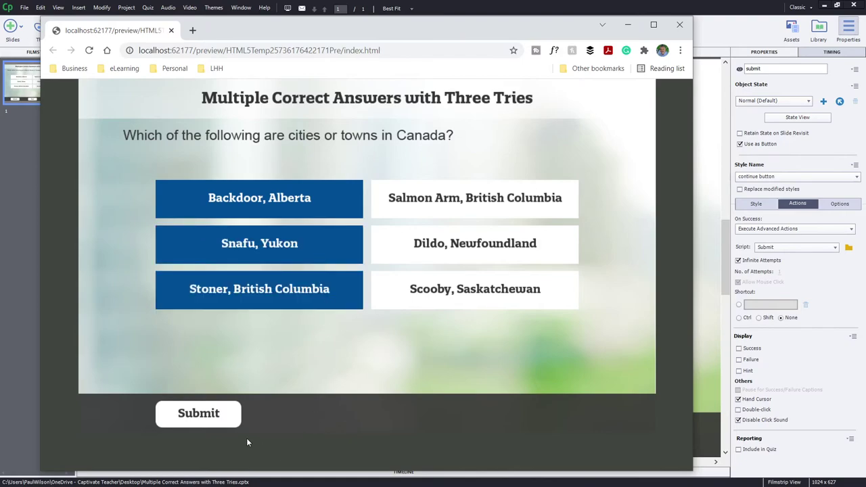
pyautogui.click(215, 421)
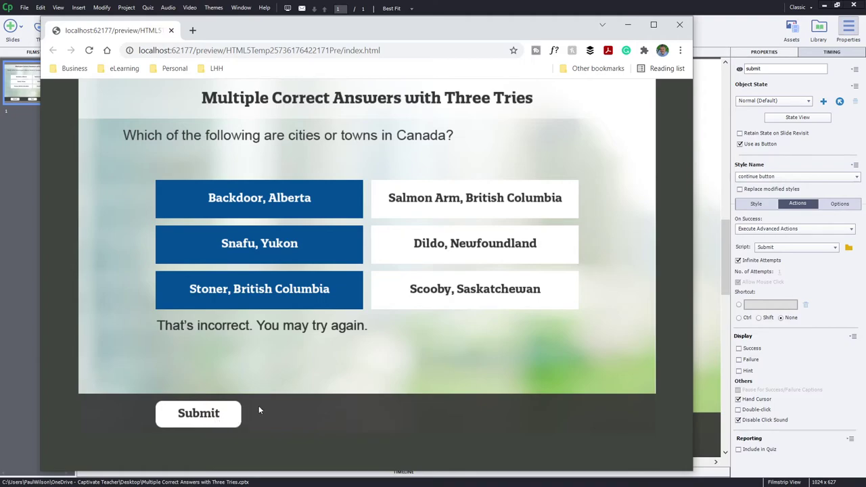
# - Submit a second try with Salmon Arm in place of Backdoor, and a third try with Scooby also selected
pyautogui.click(350, 201)
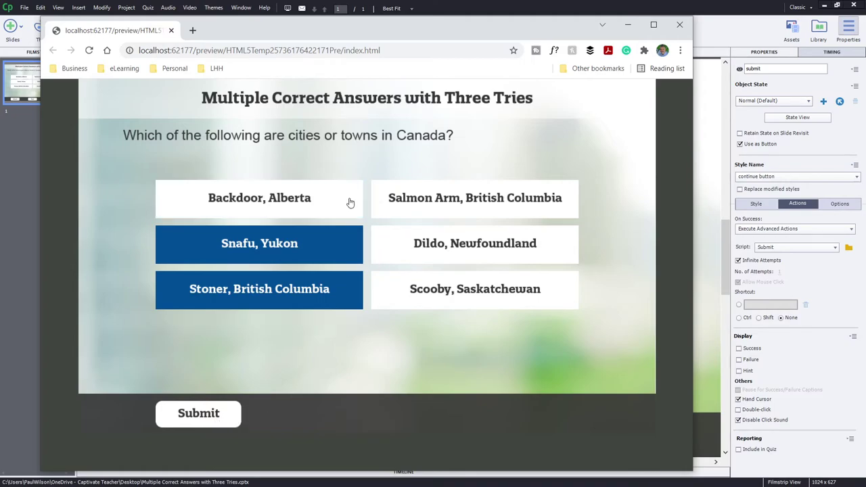
pyautogui.click(421, 206)
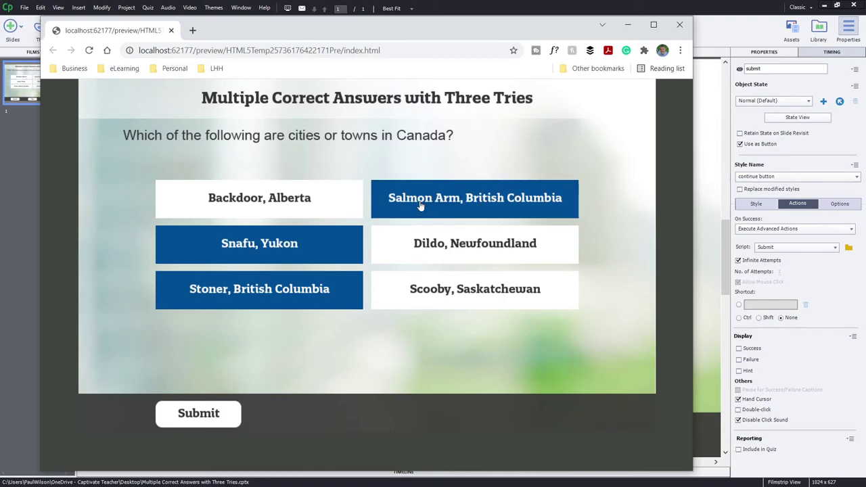
pyautogui.click(219, 421)
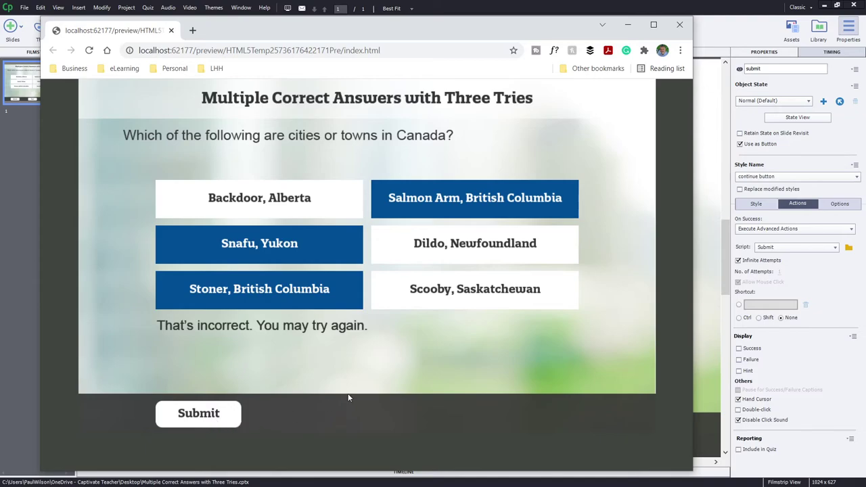
pyautogui.click(477, 302)
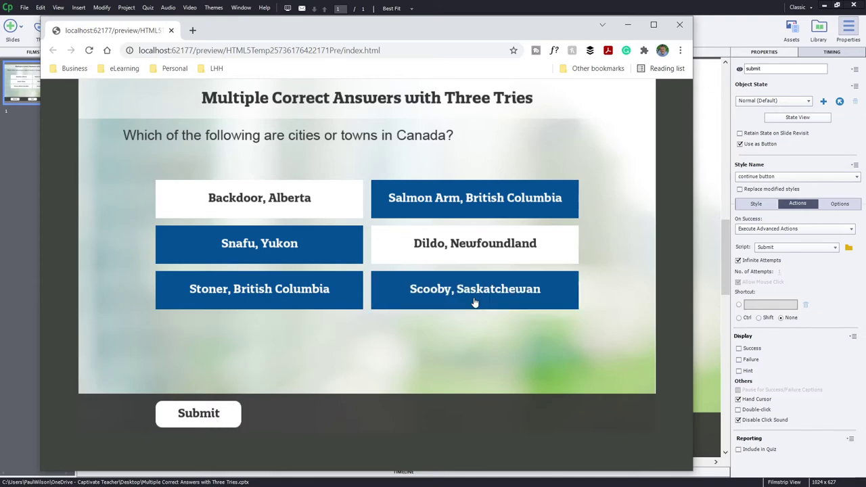
pyautogui.click(224, 416)
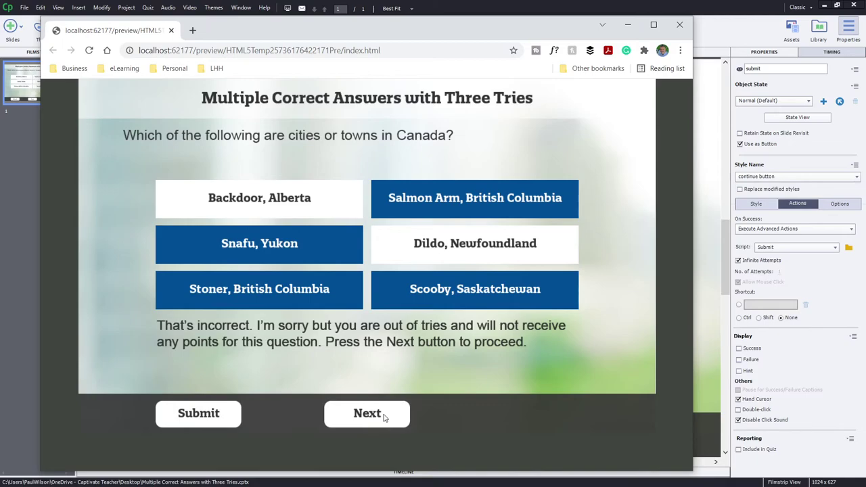
# - Restart the preview and submit Backdoor, Snafu and Stoner as the first try
pyautogui.click(88, 50)
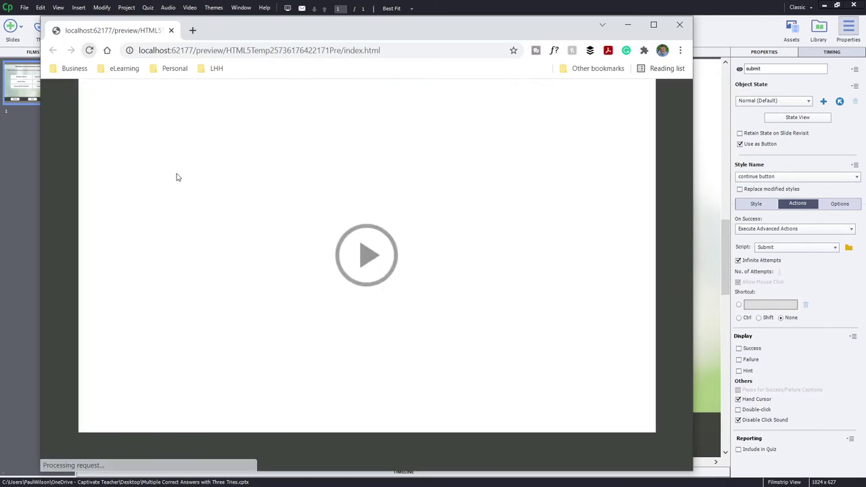
pyautogui.click(348, 251)
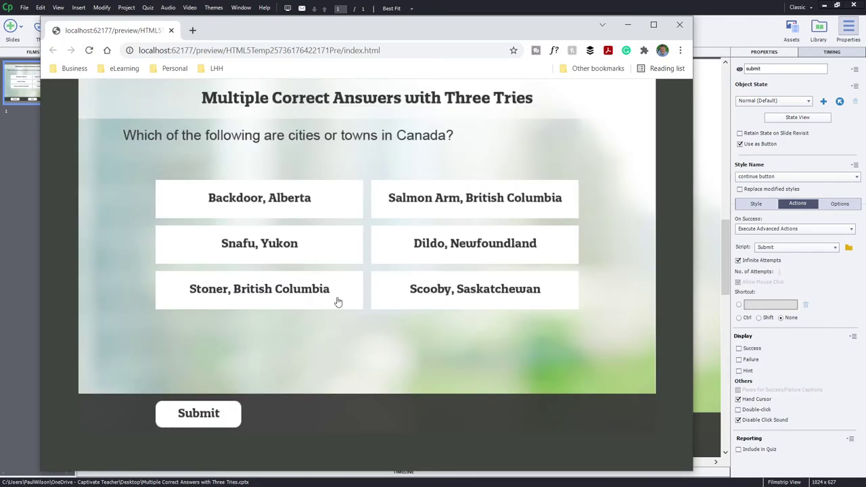
pyautogui.click(319, 203)
pyautogui.click(316, 248)
pyautogui.click(313, 298)
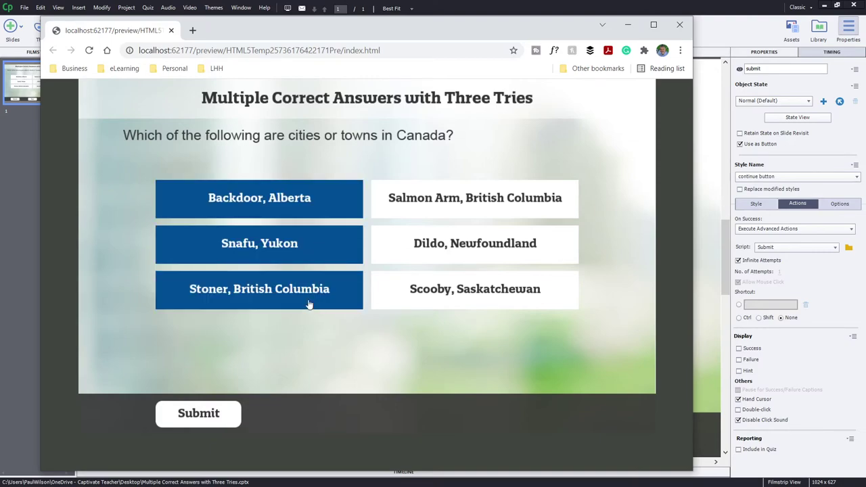
pyautogui.click(196, 417)
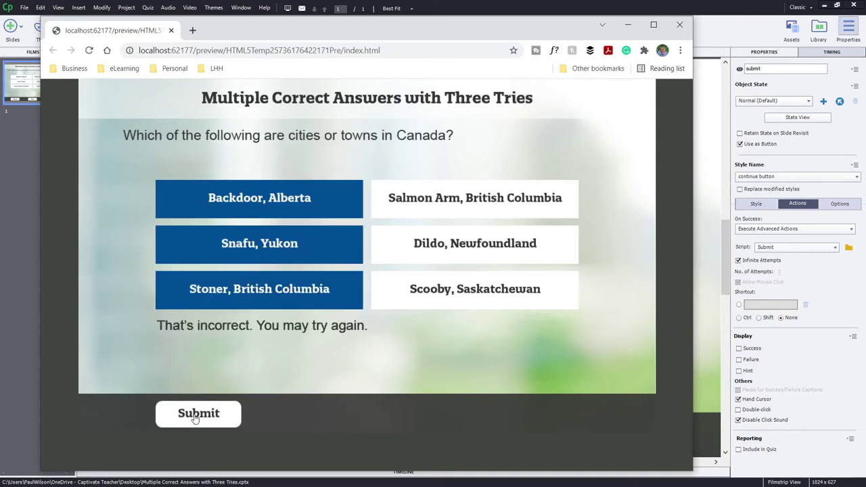
# - Submit a second try with Backdoor deselected and Salmon Arm and Dildo selected, and close the preview
pyautogui.click(314, 196)
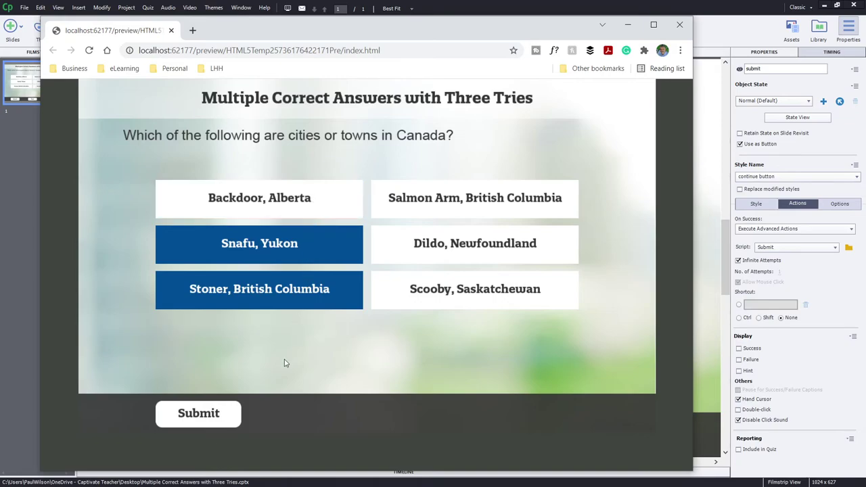
pyautogui.click(429, 212)
pyautogui.click(429, 247)
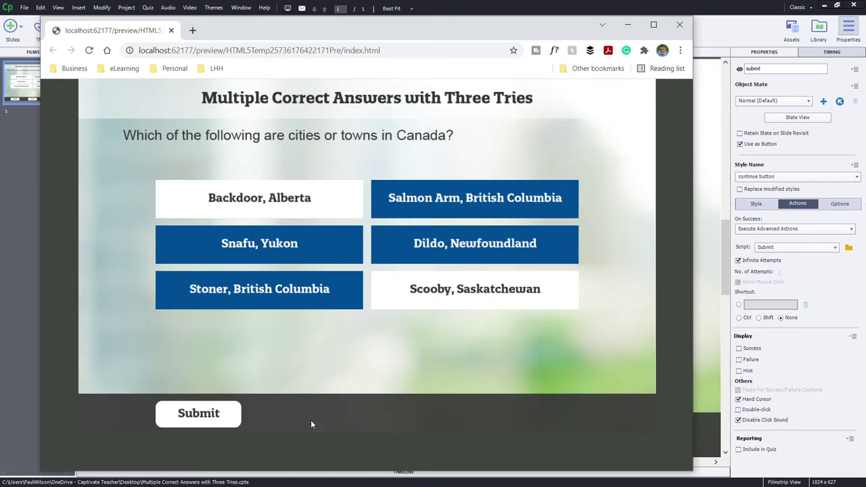
pyautogui.click(212, 415)
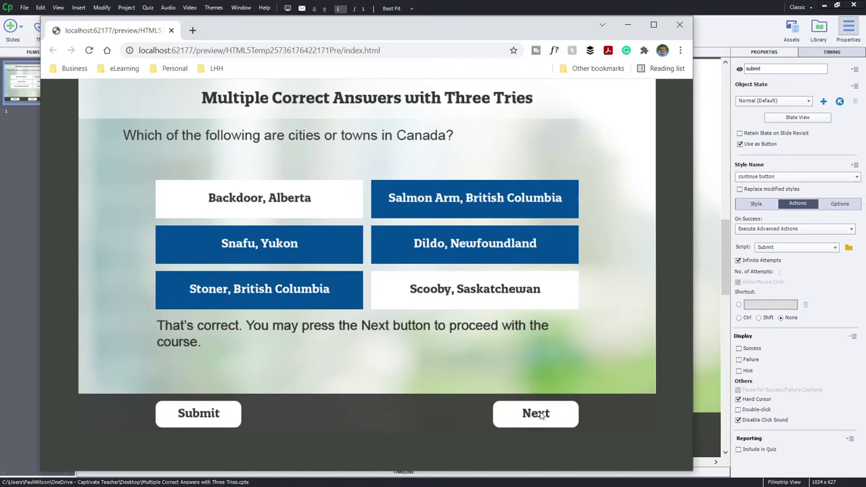
pyautogui.click(680, 27)
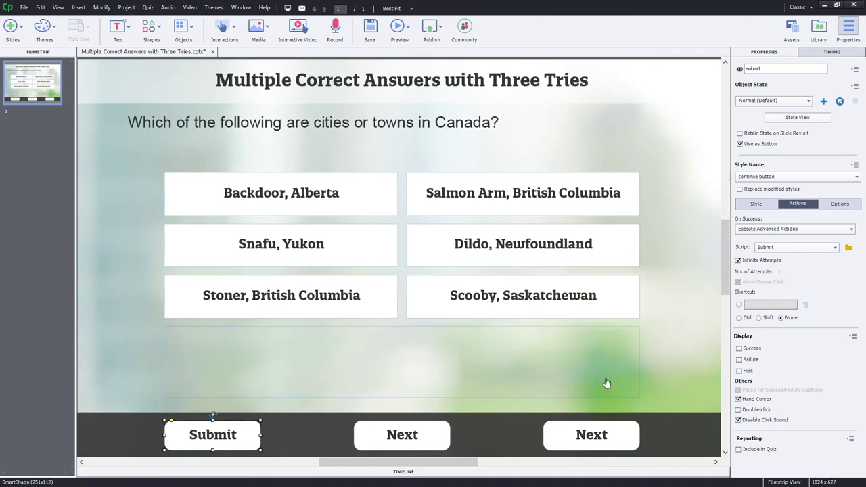
# - Include the next_button_correct button in the quiz, worth 10 points
pyautogui.click(421, 437)
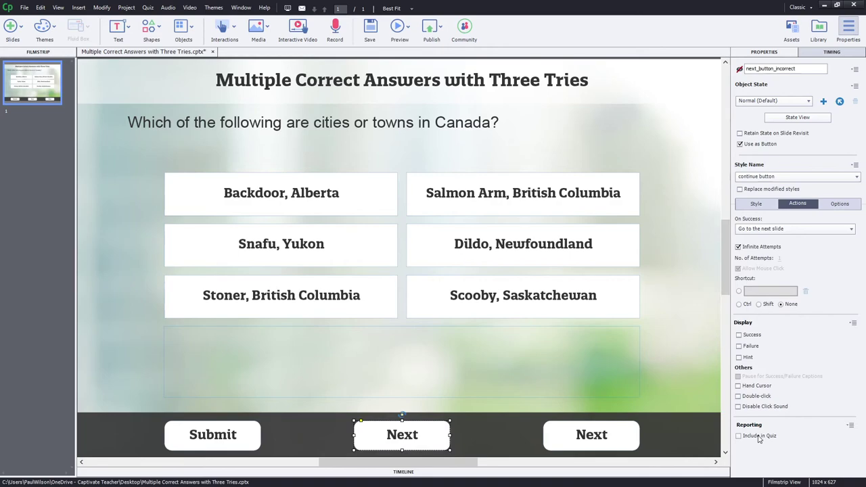
pyautogui.click(614, 443)
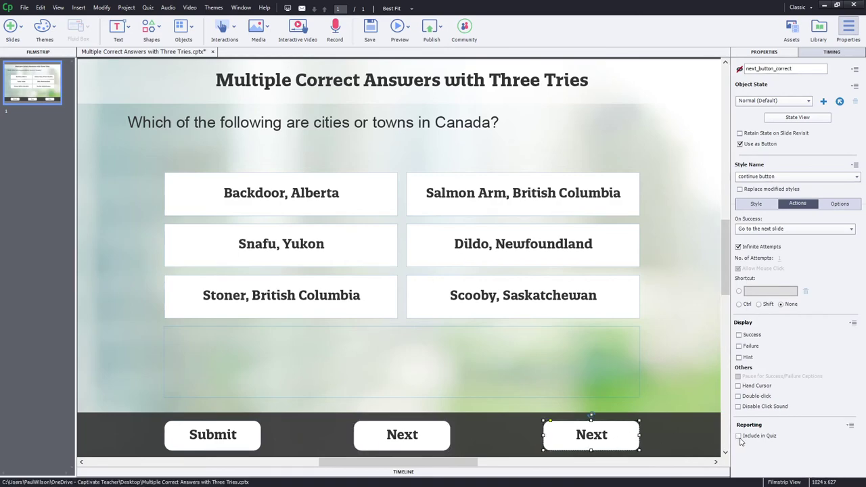
pyautogui.click(822, 432)
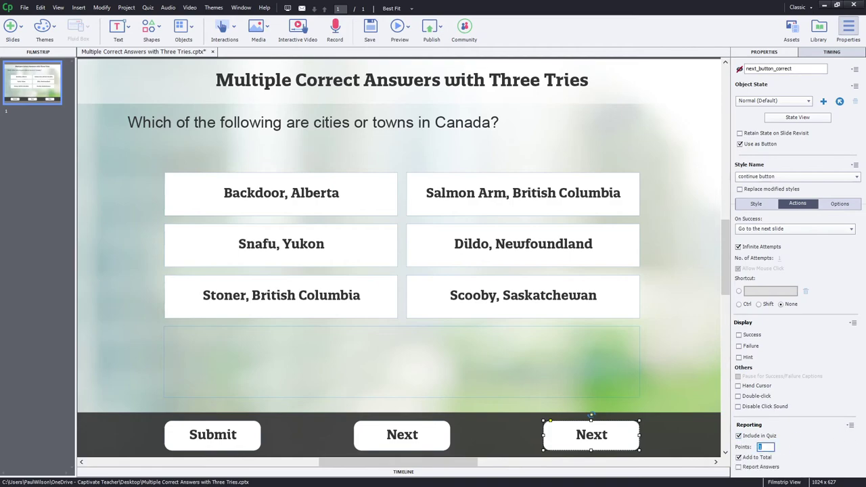
pyautogui.click(761, 447)
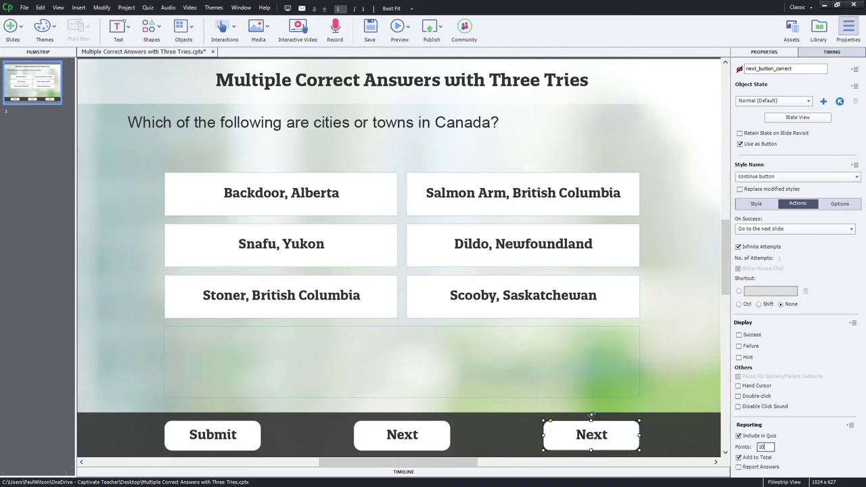
# - Enable Report Answers for next_button_correct with the interaction ID custom_question_slide_01
pyautogui.click(771, 467)
pyautogui.scroll(-1, 817, 425)
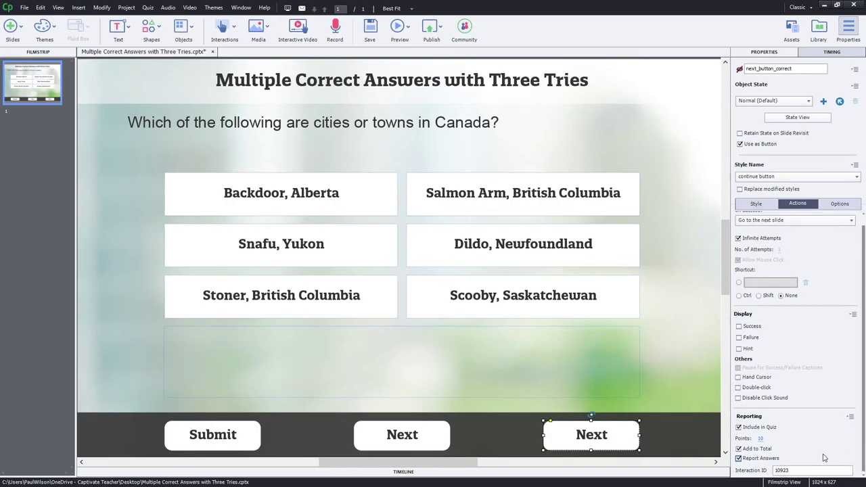
pyautogui.click(782, 470)
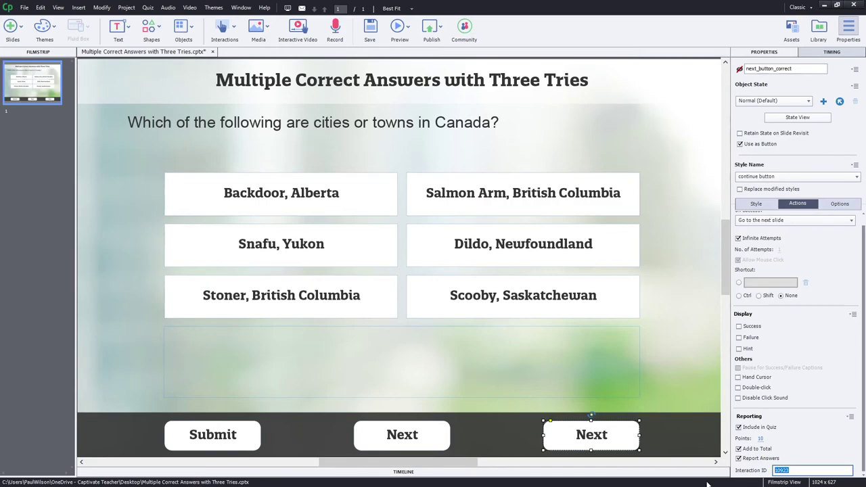
pyautogui.write('custom question slide 01')
pyautogui.press('Return')
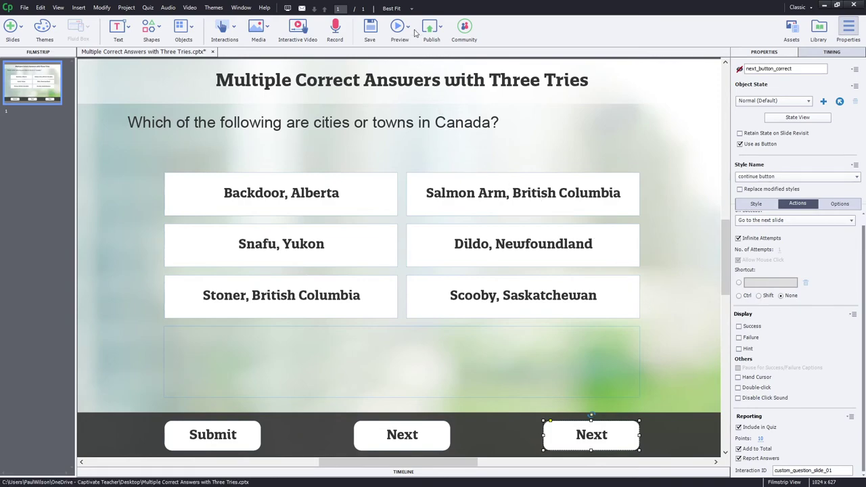
# - Insert a graded Multiple Choice question slide after slide 1 so that a quiz results slide is generated
pyautogui.click(44, 82)
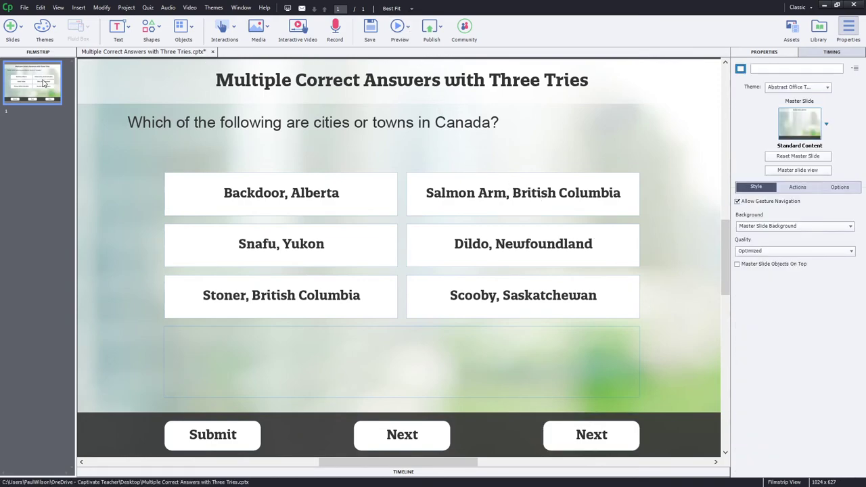
pyautogui.click(149, 9)
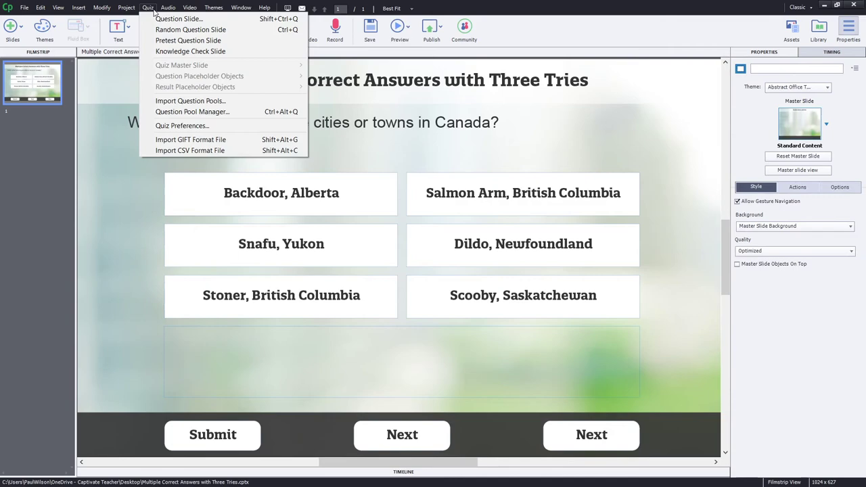
pyautogui.click(177, 19)
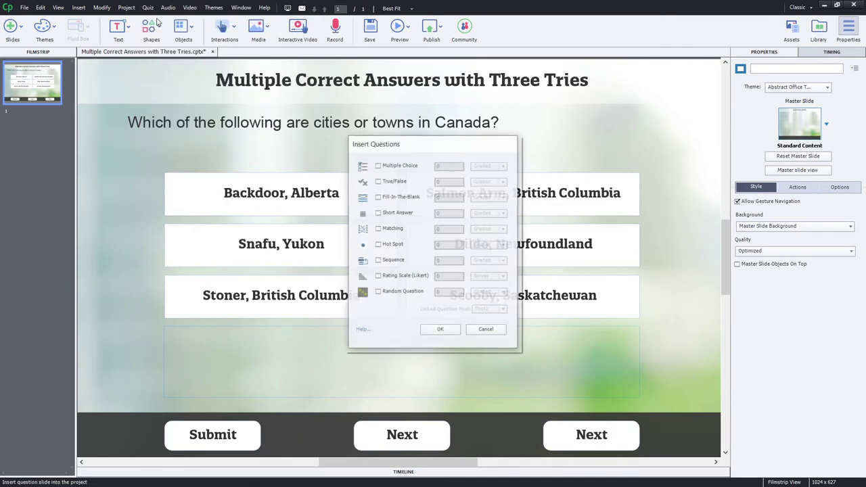
pyautogui.click(397, 166)
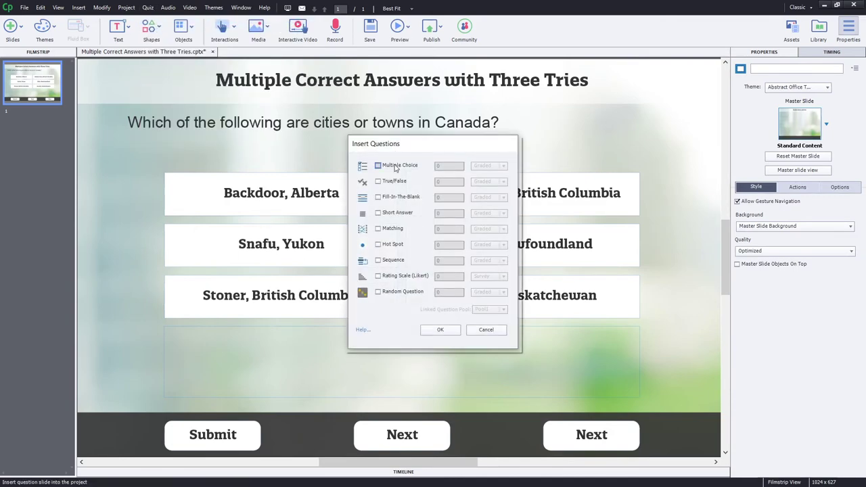
pyautogui.click(440, 330)
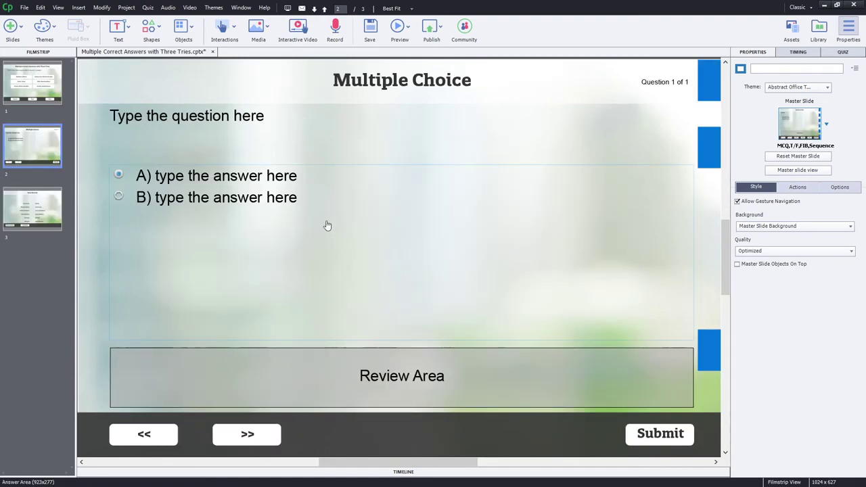
# - Delete the placeholder Multiple Choice slide, keeping the Quiz Results slide after the custom question
pyautogui.press('Delete')
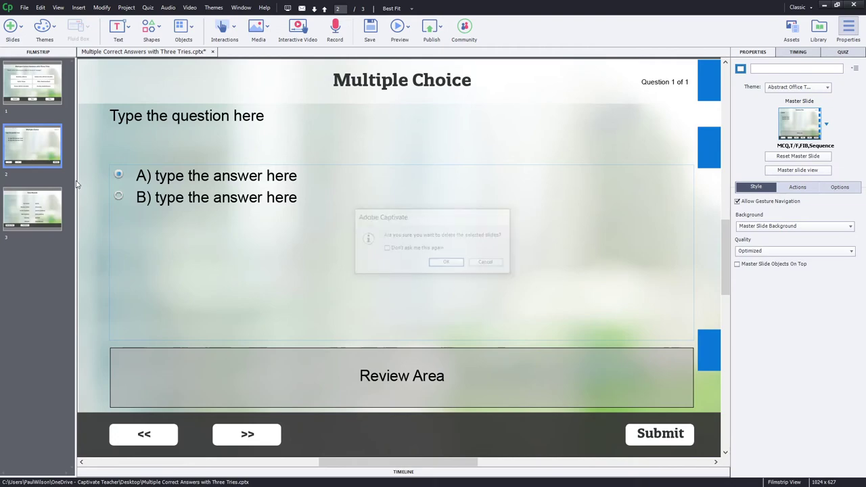
pyautogui.press('Return')
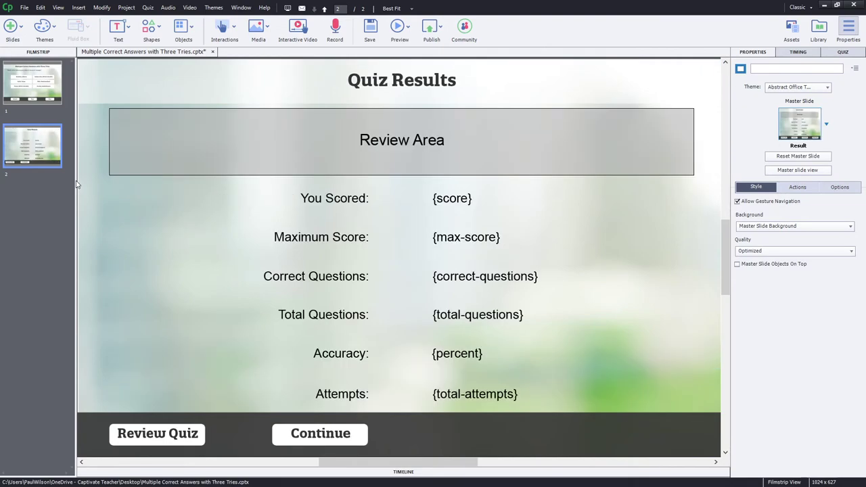
pyautogui.click(48, 101)
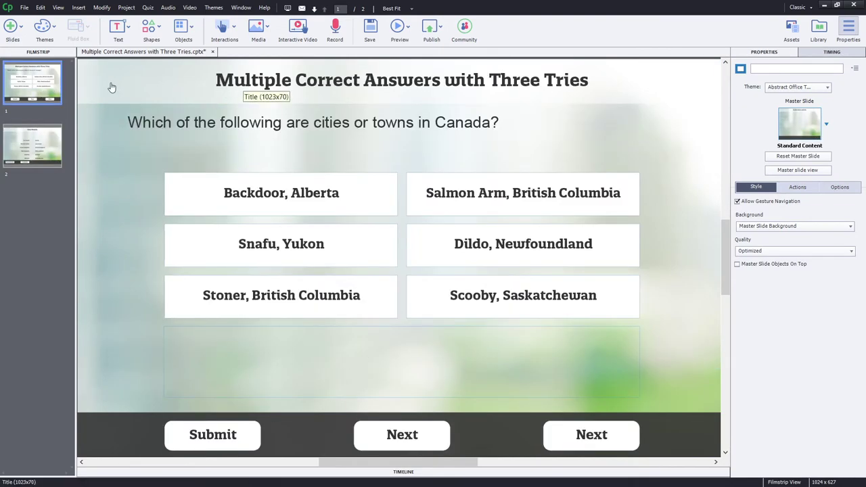
pyautogui.click(34, 147)
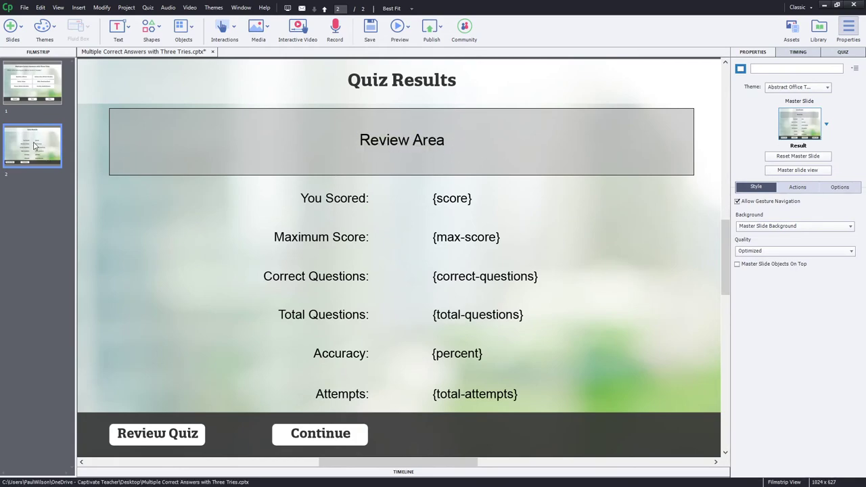
# - Preview the project as HTML5 in a maximized browser and submit the question with no answer selected
pyautogui.click(408, 28)
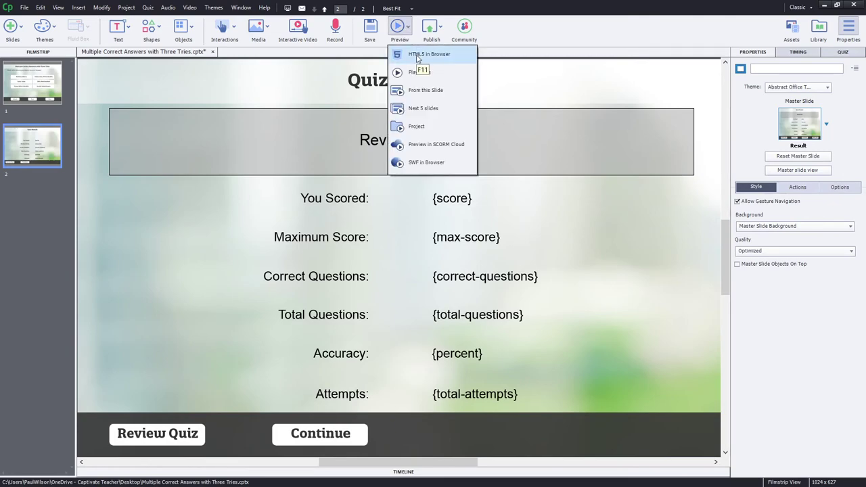
pyautogui.click(417, 56)
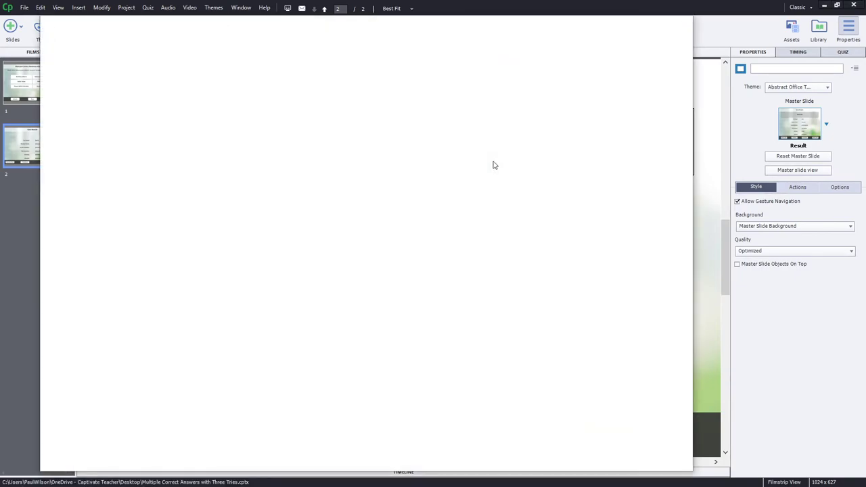
pyautogui.doubleClick(510, 32)
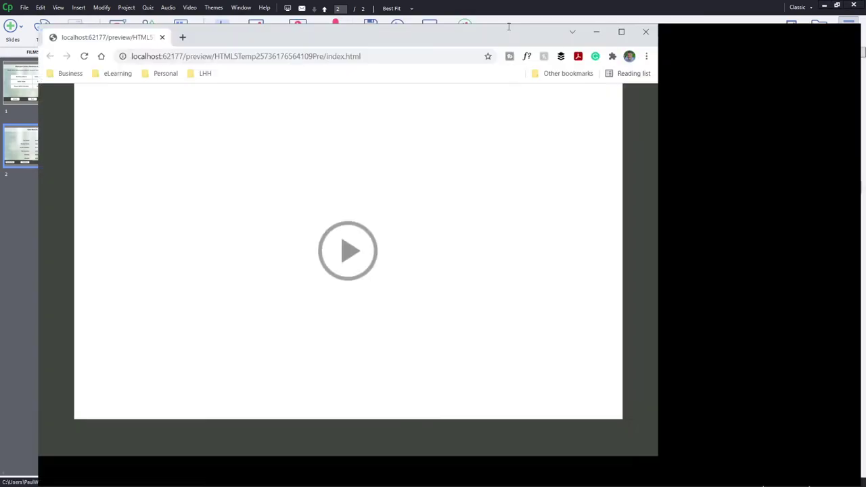
pyautogui.click(443, 243)
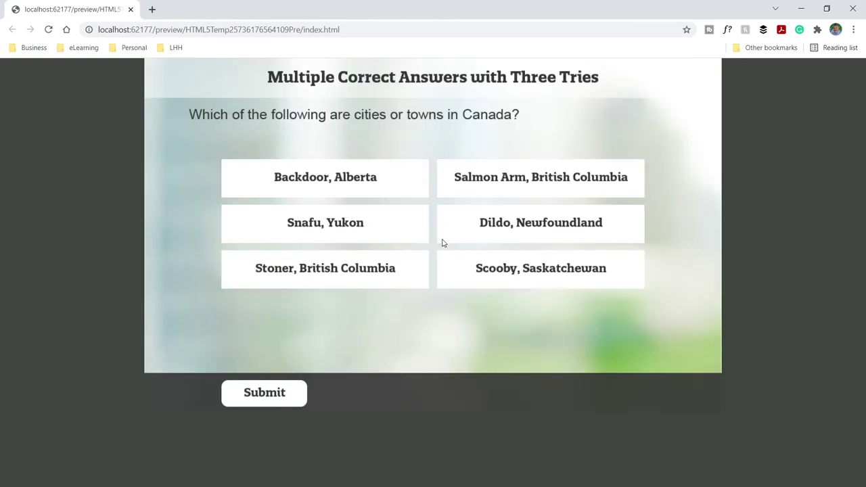
pyautogui.click(276, 394)
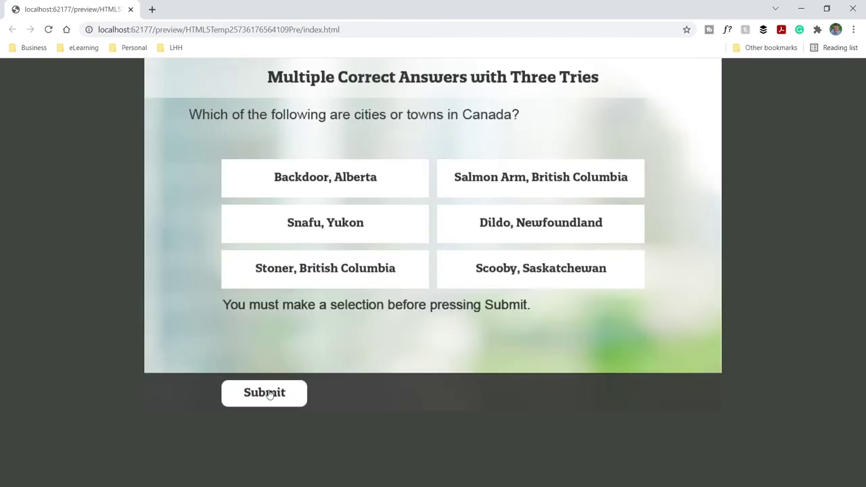
# - Submit Backdoor, Dildo and Stoner as the first try in the new preview
pyautogui.click(351, 185)
pyautogui.click(549, 220)
pyautogui.click(387, 275)
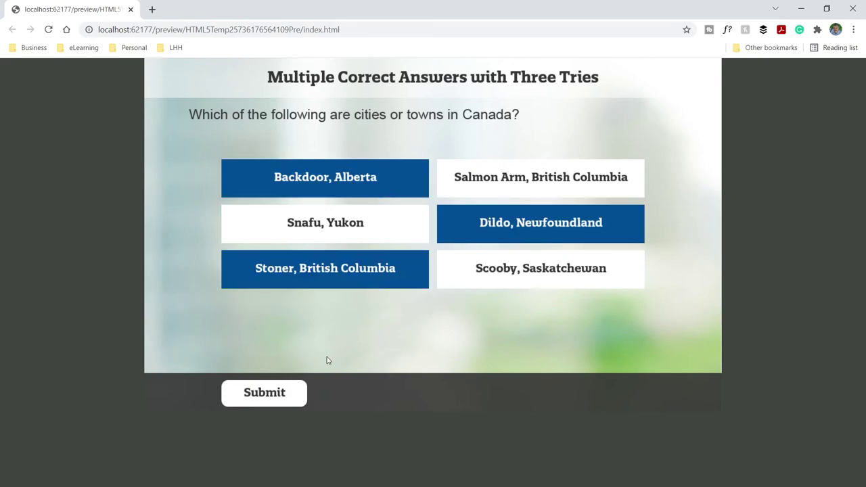
pyautogui.click(267, 408)
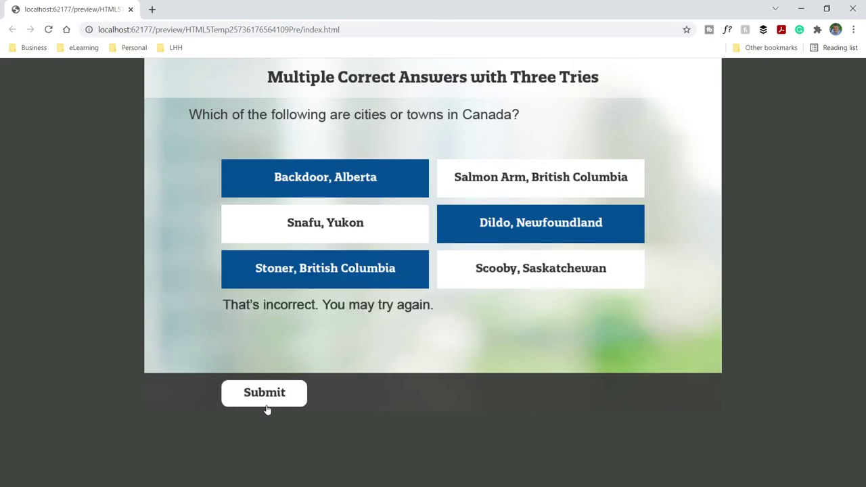
# - Submit a second try with Snafu and Salmon Arm added and Backdoor deselected
pyautogui.click(373, 230)
pyautogui.click(503, 177)
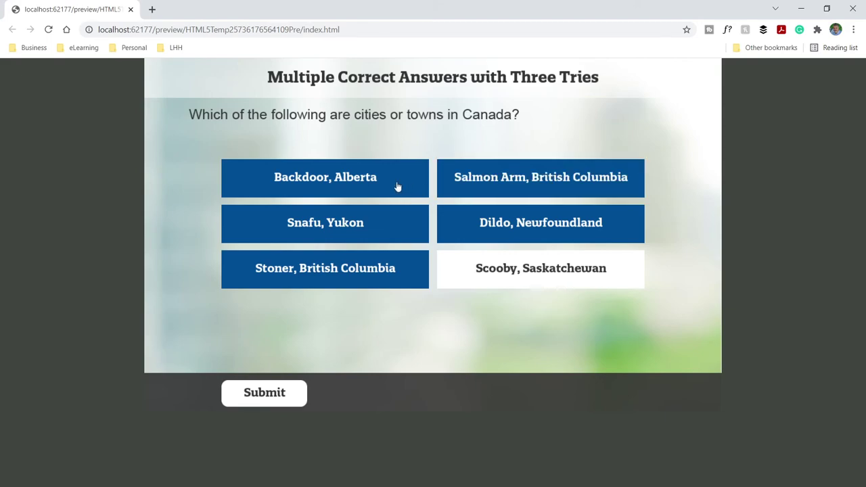
pyautogui.click(398, 187)
pyautogui.click(258, 402)
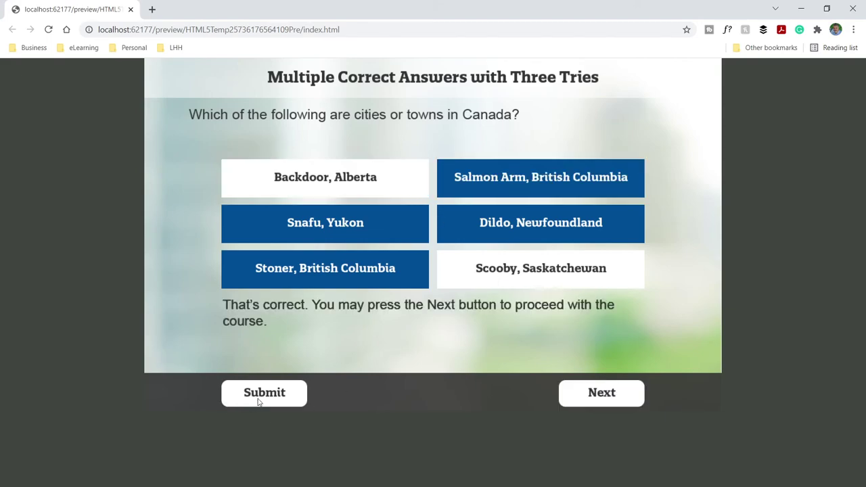
# - Proceed to the quiz results in the preview and open the quiz review
pyautogui.click(591, 398)
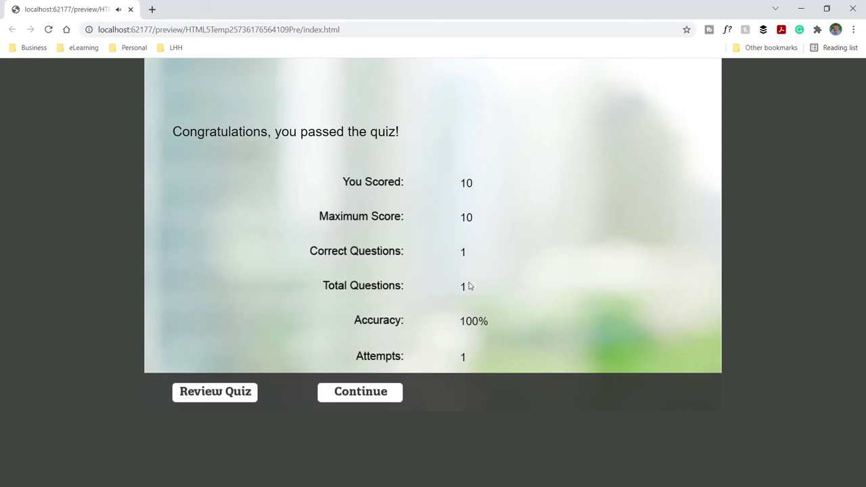
pyautogui.click(226, 392)
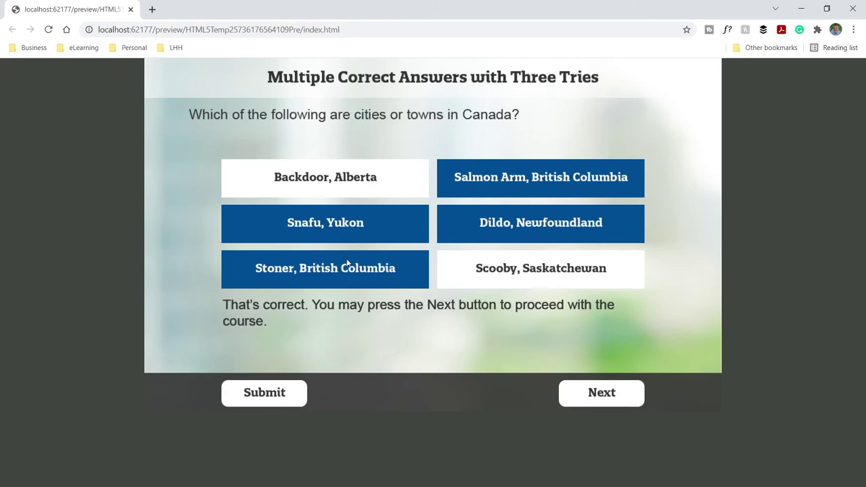
# - Advance from the quiz review to the results in the preview, and return to the question slide in Captivate
pyautogui.click(634, 398)
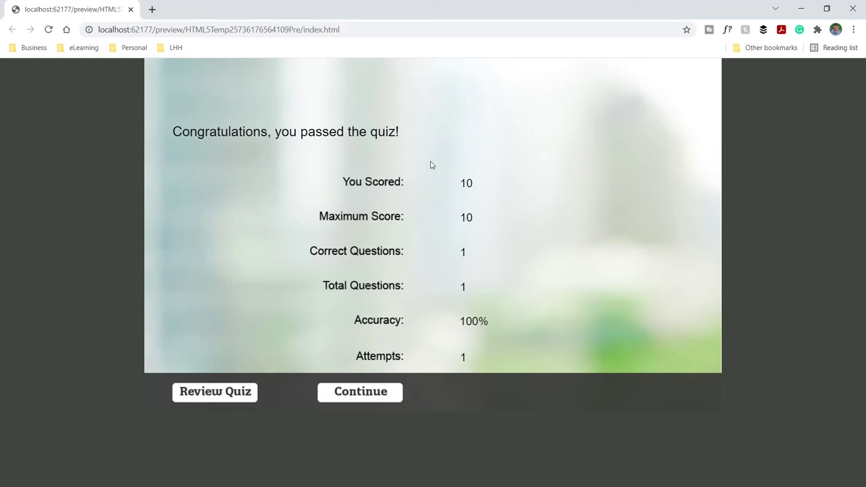
pyautogui.click(811, 11)
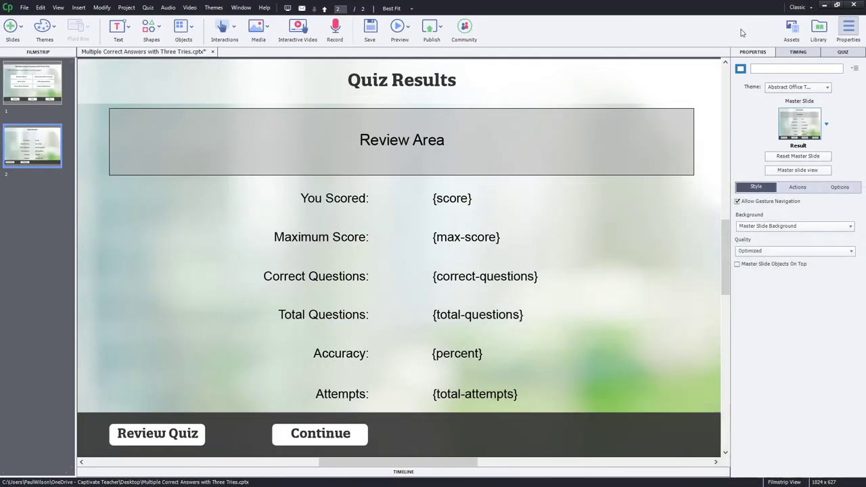
pyautogui.click(44, 101)
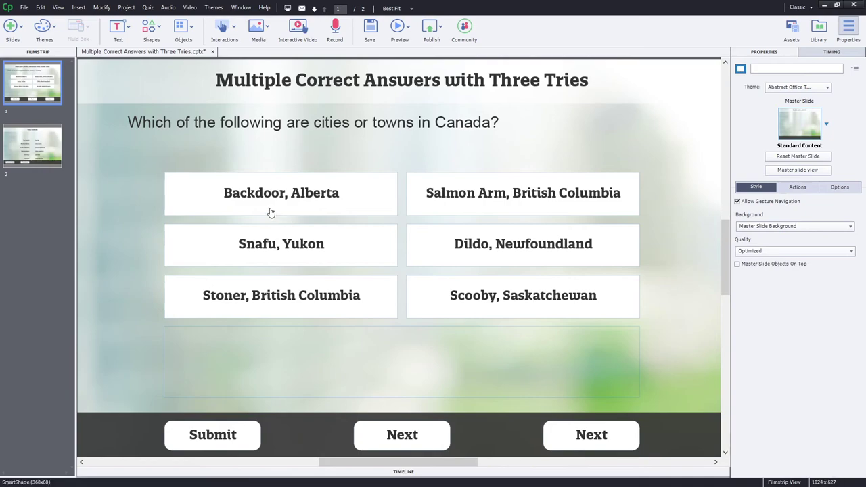
# - Open the project's variables, switch the type to System and examine the cpQuizInfo quiz variables
pyautogui.click(126, 7)
pyautogui.click(146, 30)
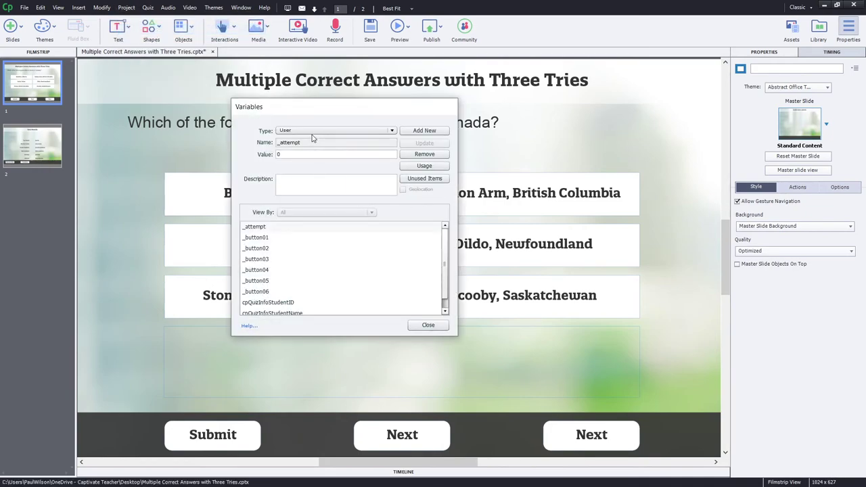
pyautogui.click(315, 131)
pyautogui.click(310, 149)
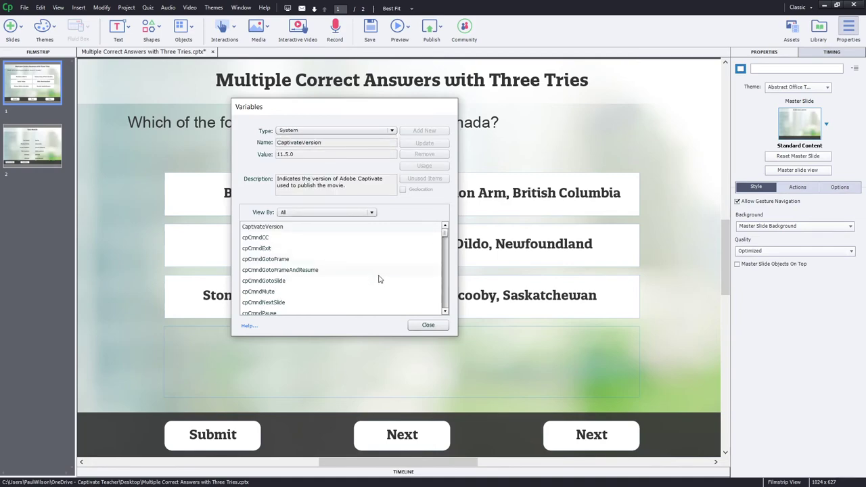
pyautogui.scroll(-4, 357, 277)
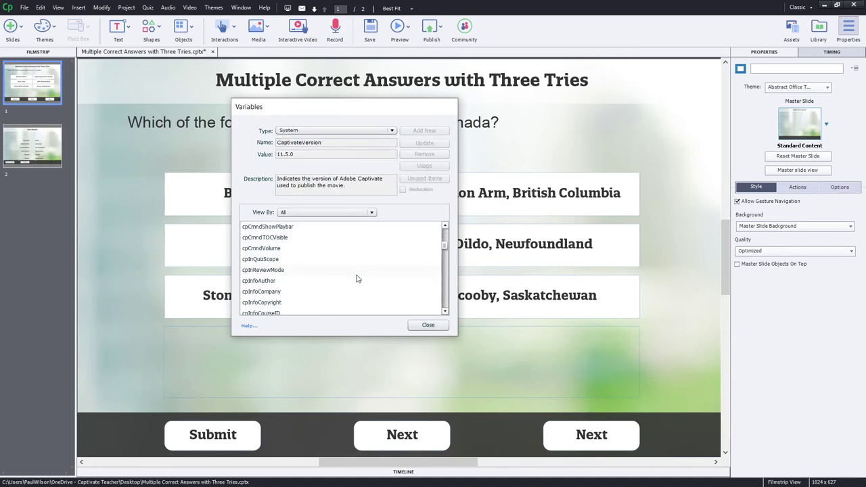
pyautogui.scroll(-6, 358, 278)
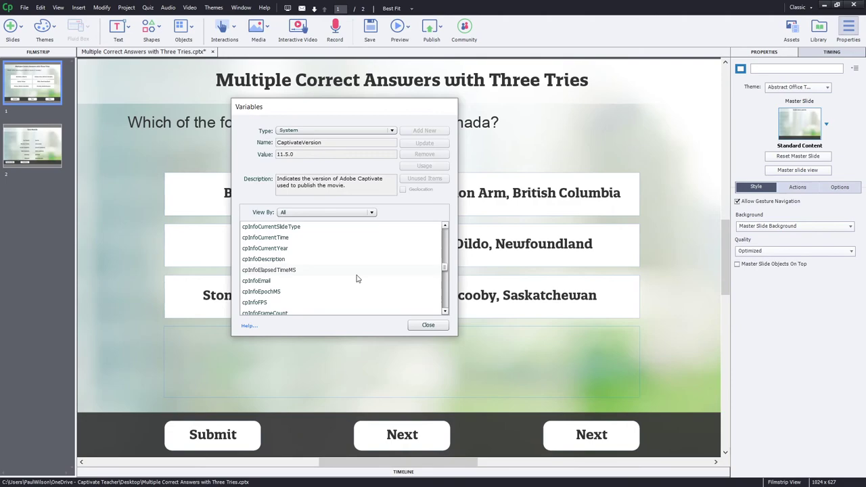
pyautogui.scroll(-8, 358, 278)
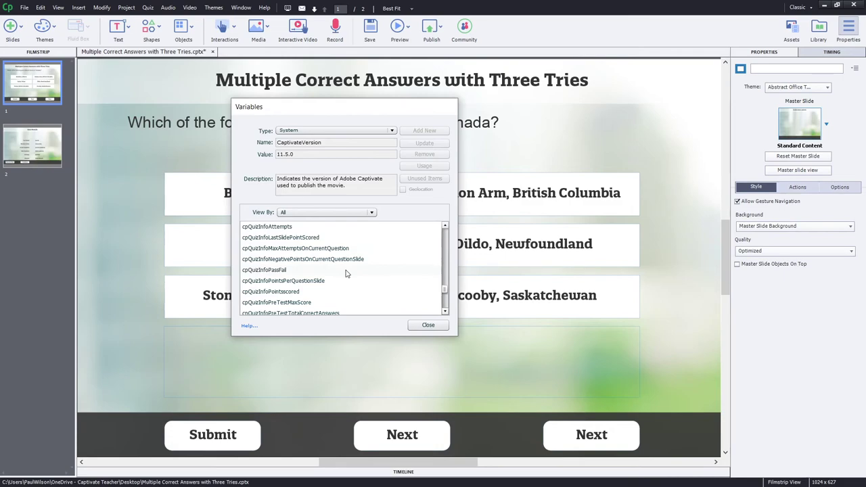
pyautogui.scroll(-2, 346, 273)
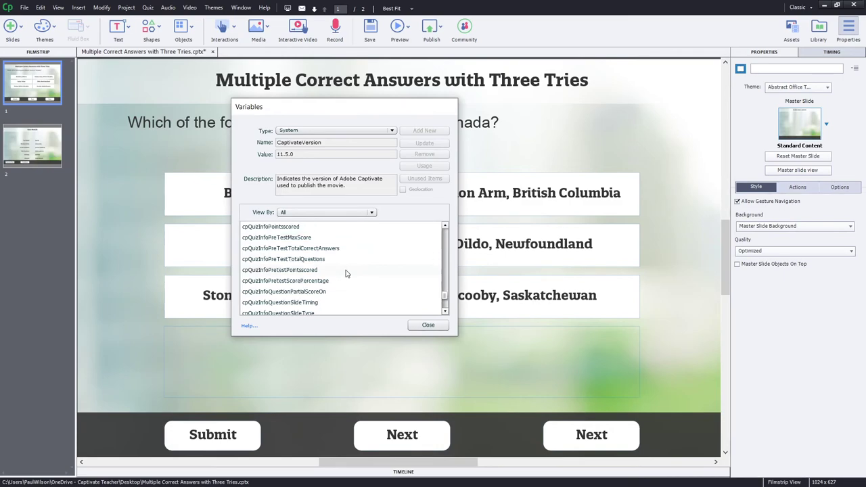
pyautogui.scroll(-1, 346, 274)
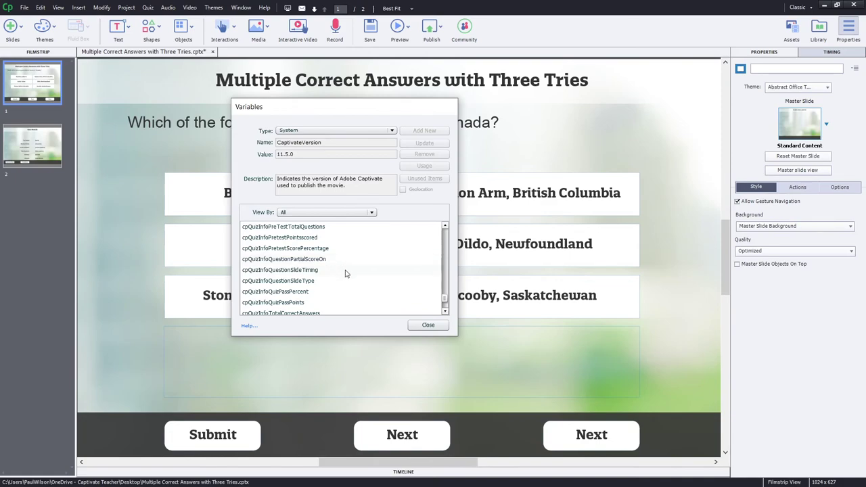
pyautogui.scroll(-1, 346, 273)
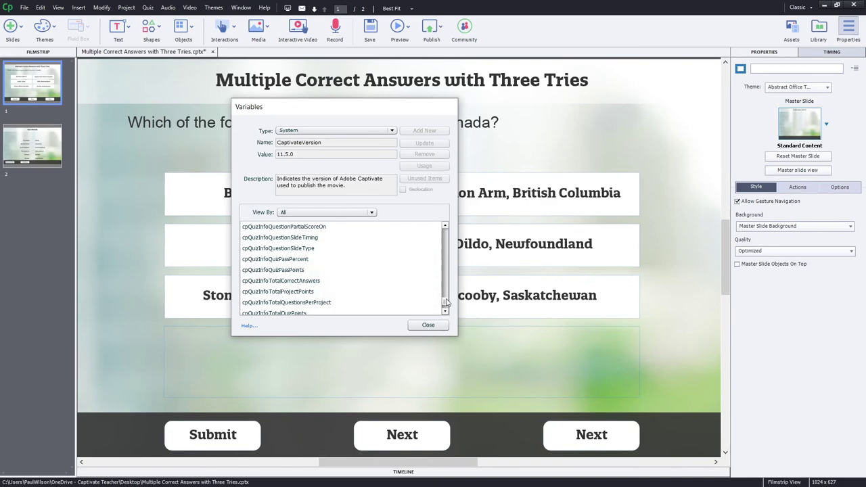
pyautogui.moveTo(446, 303); pyautogui.dragTo(445, 294)
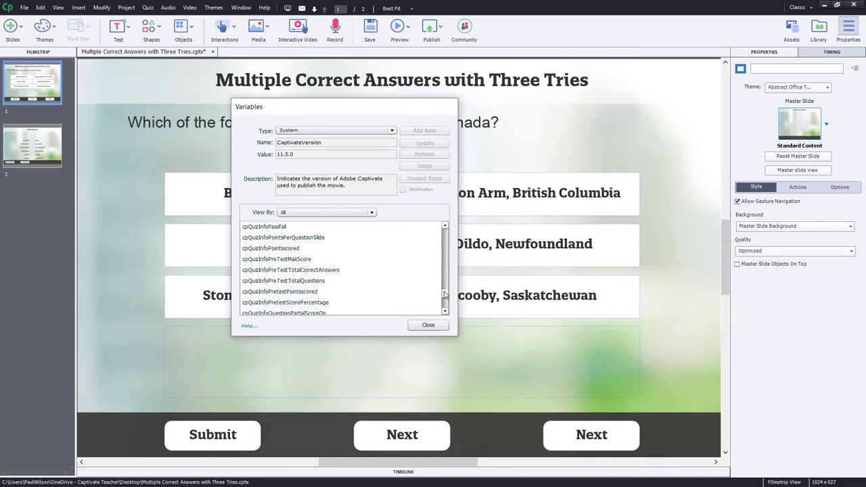
pyautogui.moveTo(444, 295); pyautogui.dragTo(445, 292)
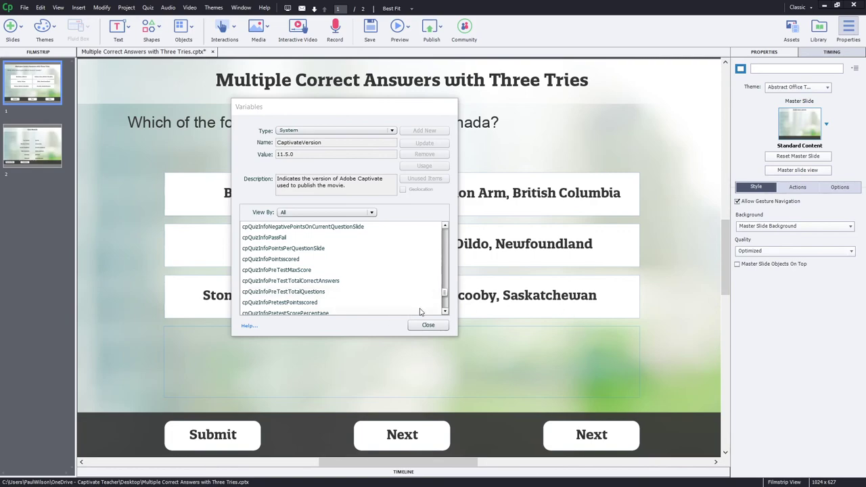
# - Find the cpInReviewMode system variable, view its description and close the Variables dialog
pyautogui.moveTo(444, 293); pyautogui.dragTo(447, 234)
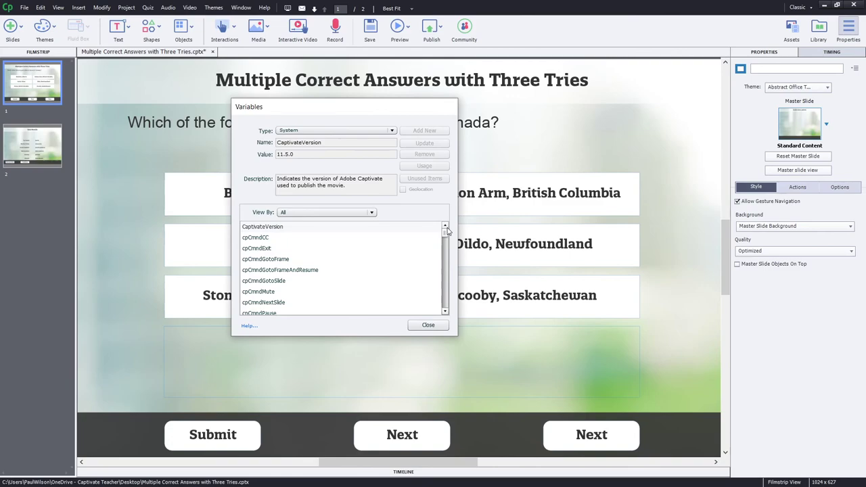
pyautogui.click(445, 308)
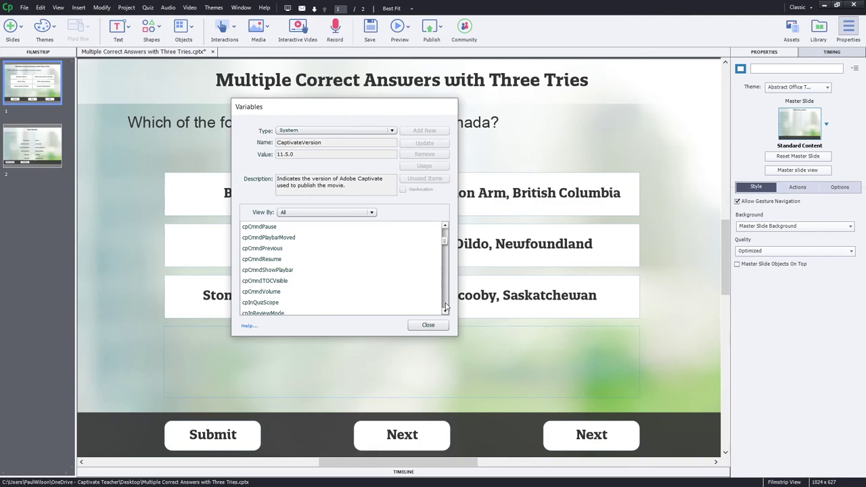
pyautogui.click(277, 312)
pyautogui.scroll(-1, 332, 305)
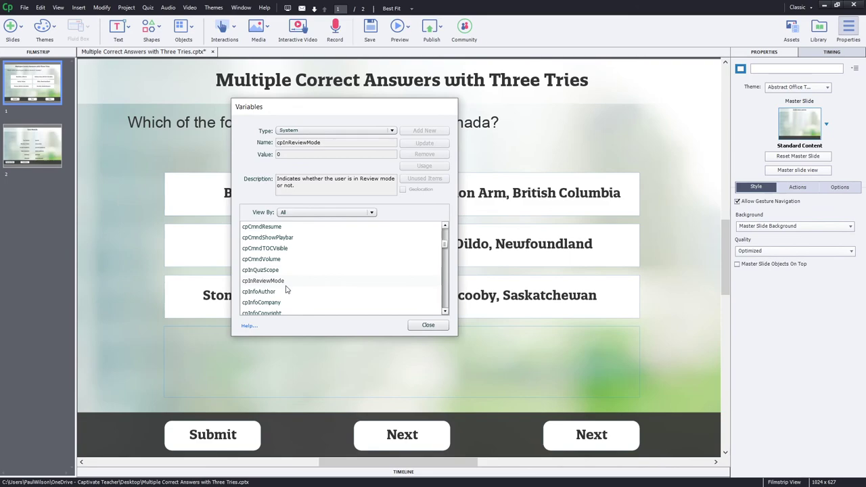
pyautogui.click(432, 326)
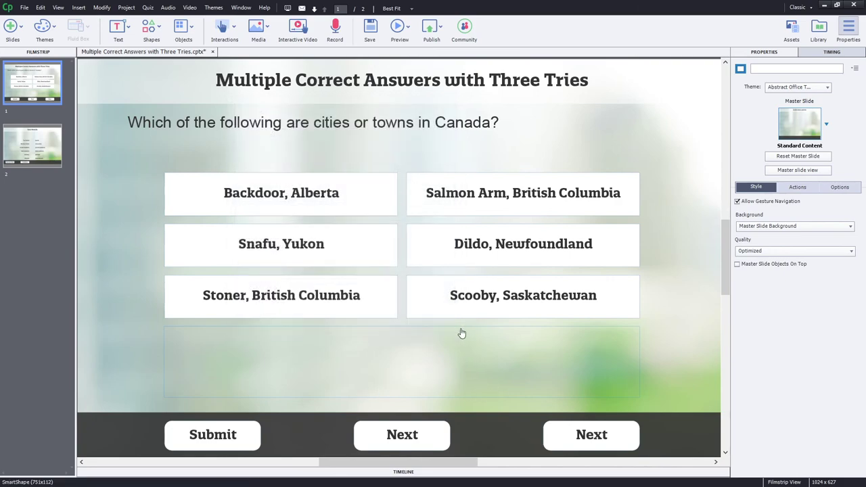